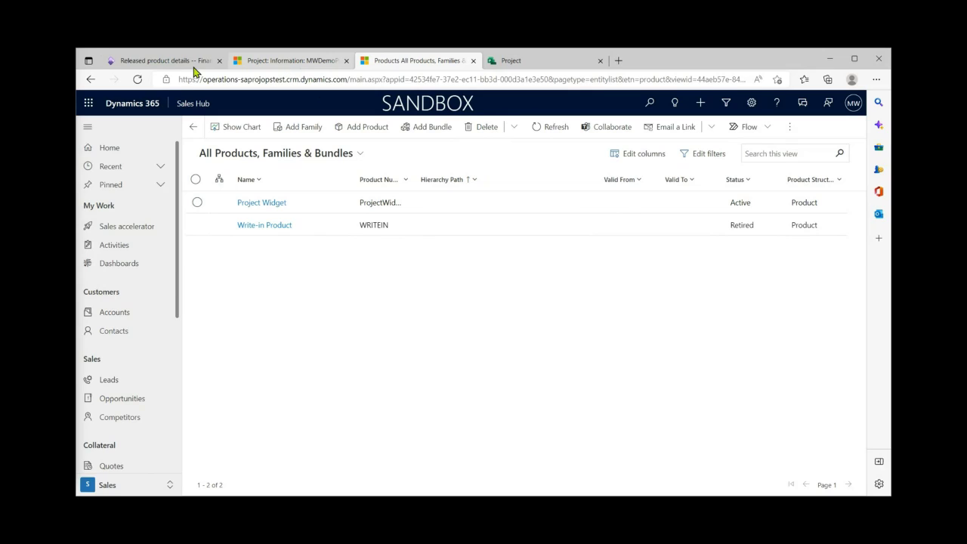
- Switch to Finance and Operations and start a new released product with product number SoftwareLicense and product name Software License
{"action": "left_click", "coordinate": [153, 62]}
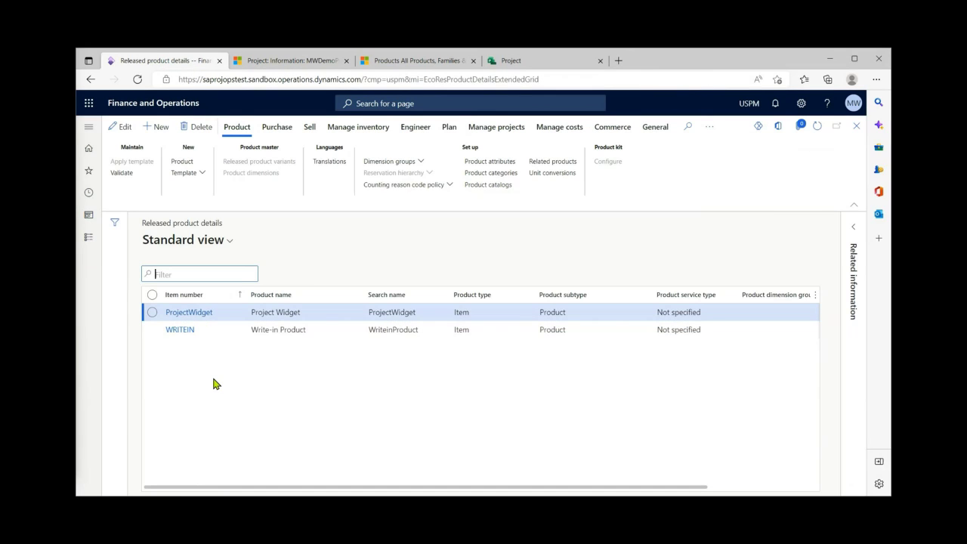
{"action": "left_click", "coordinate": [155, 132]}
{"action": "left_click", "coordinate": [554, 268]}
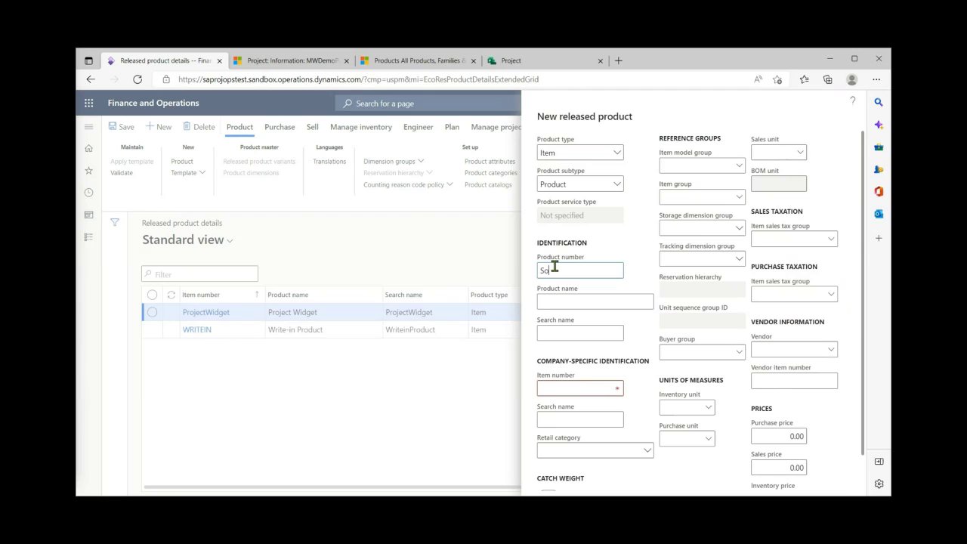
{"action": "type", "text": "SoftwareLicense"}
{"action": "left_click", "coordinate": [556, 300]}
{"action": "type", "text": "Software"}
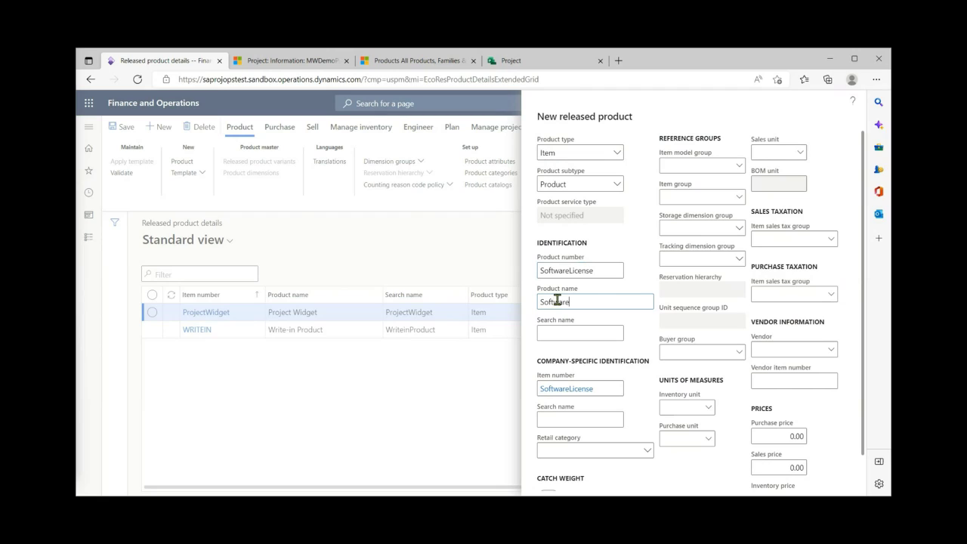
{"action": "type", "text": " License"}
{"action": "left_click", "coordinate": [606, 334]}
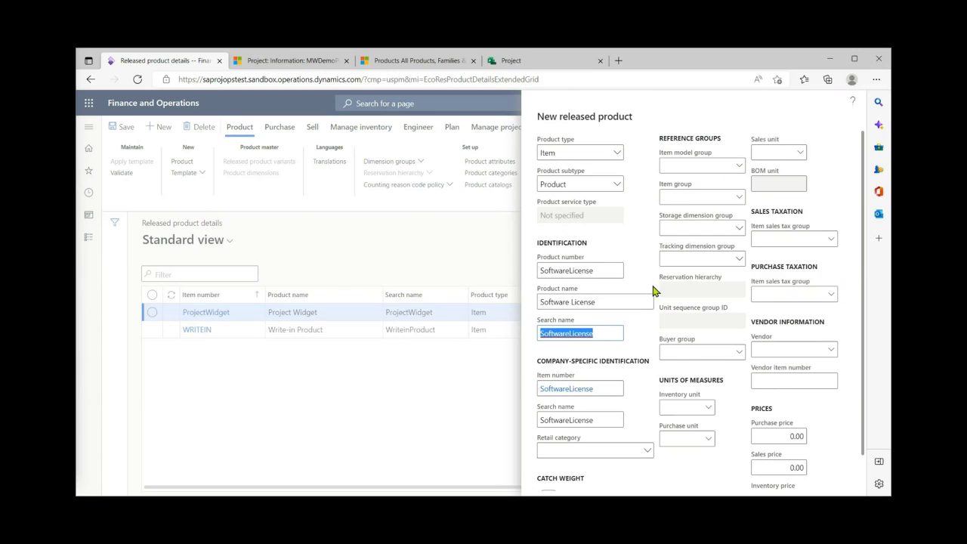
{"action": "scroll", "coordinate": [653, 291], "scroll_direction": "down", "scroll_amount": 1}
{"action": "scroll", "coordinate": [665, 280], "scroll_direction": "up", "scroll_amount": 1}
- Assign the item model group Proj_nonst and the item group ProjItem to the new released product
{"action": "left_click", "coordinate": [737, 168]}
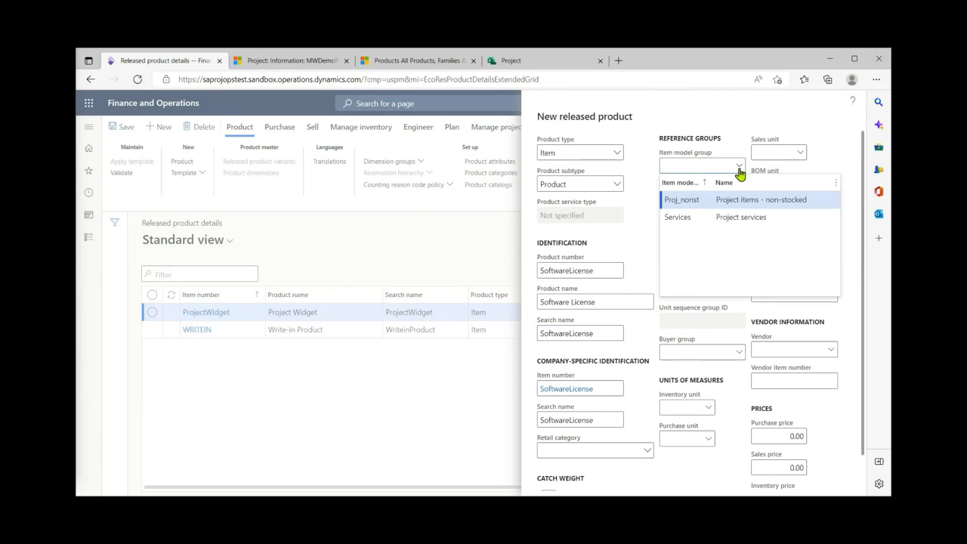
{"action": "left_click", "coordinate": [687, 200]}
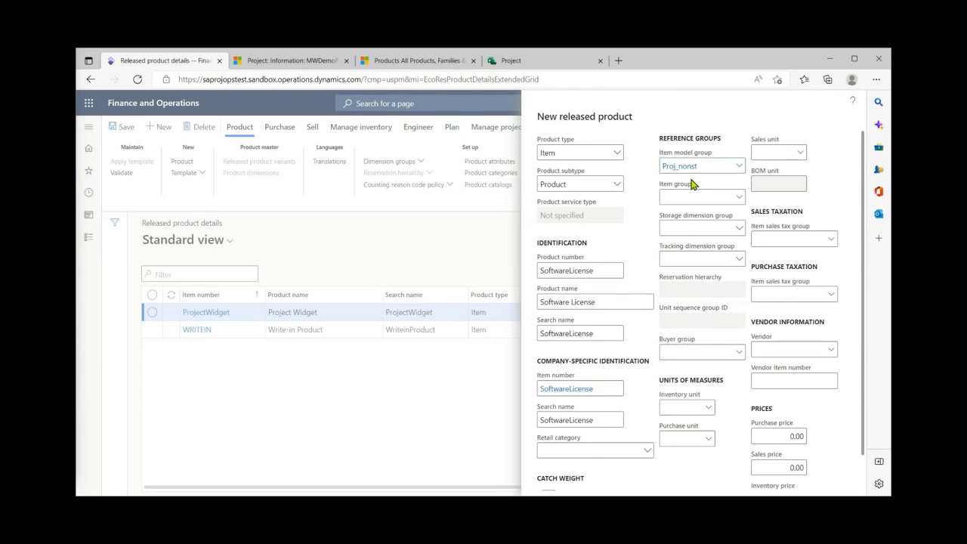
{"action": "left_click", "coordinate": [677, 166]}
{"action": "left_click", "coordinate": [710, 184]}
{"action": "left_click", "coordinate": [730, 198]}
{"action": "left_click", "coordinate": [738, 199]}
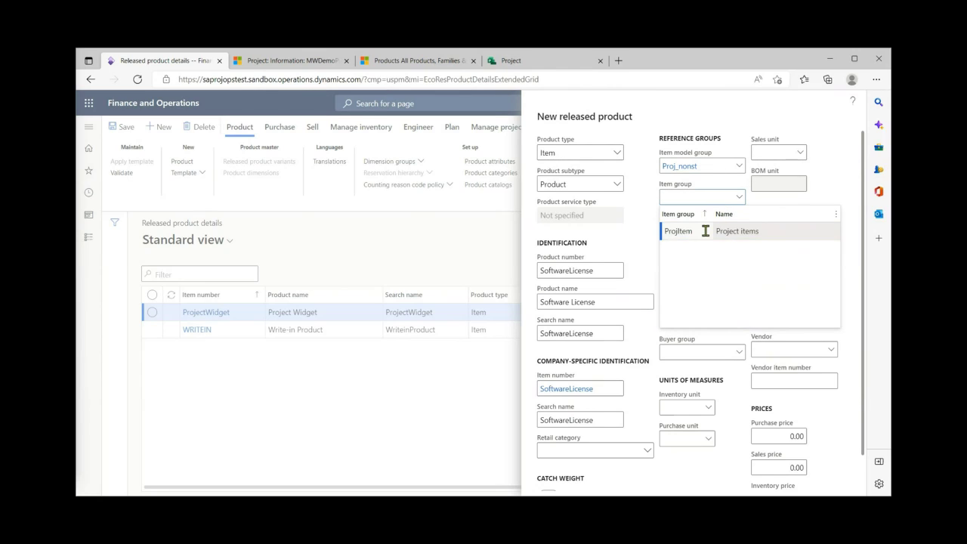
{"action": "left_click", "coordinate": [705, 229]}
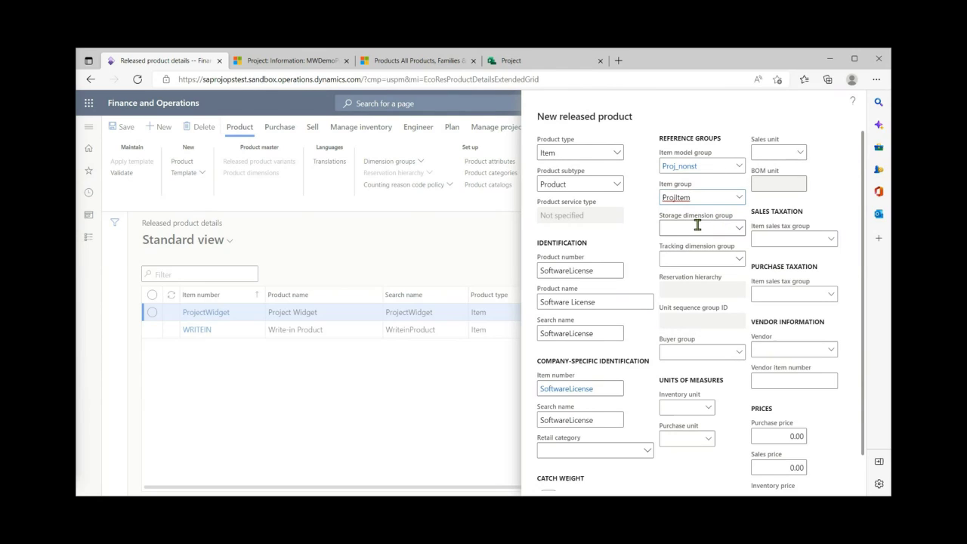
- Set the storage dimension group to Site and the tracking dimension group to None
{"action": "left_click", "coordinate": [738, 229]}
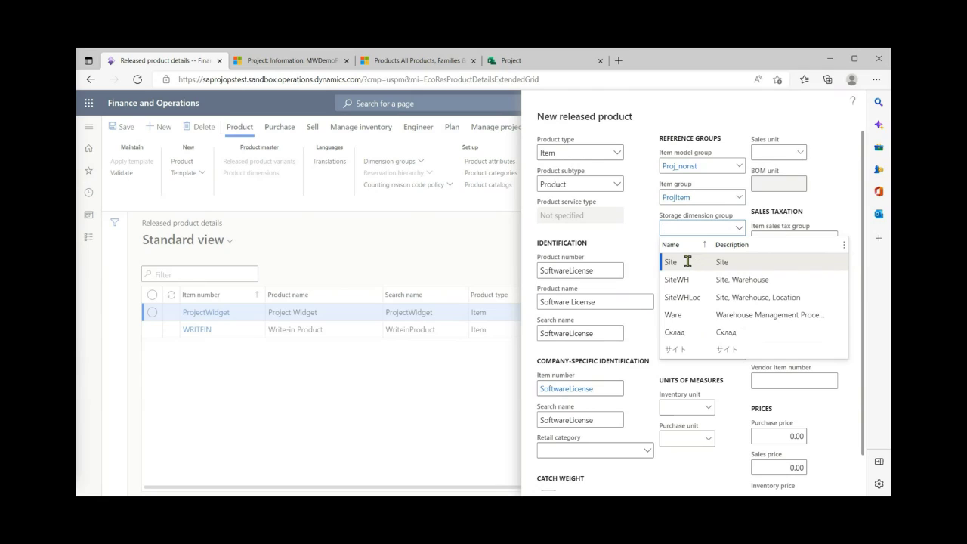
{"action": "left_click", "coordinate": [737, 261]}
{"action": "left_click", "coordinate": [739, 258]}
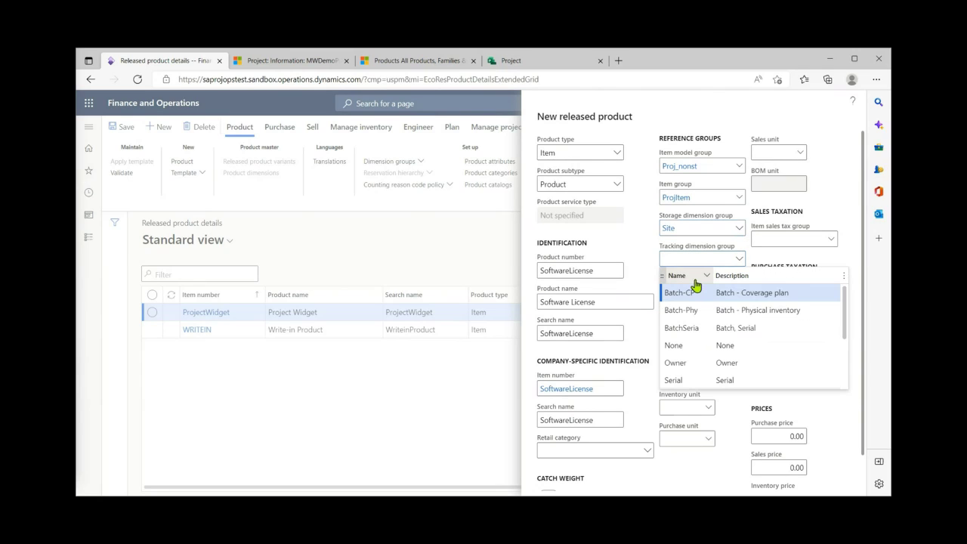
{"action": "left_click", "coordinate": [672, 346]}
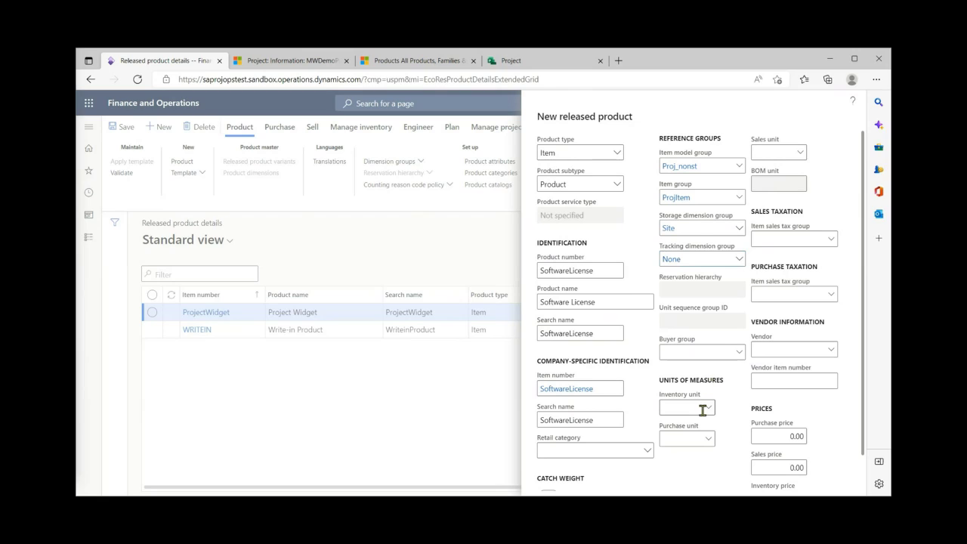
- Set the inventory, purchase and sales units of the new product to ea
{"action": "left_click", "coordinate": [679, 405]}
{"action": "type", "text": "ea"}
{"action": "left_click", "coordinate": [681, 437]}
{"action": "type", "text": "ea"}
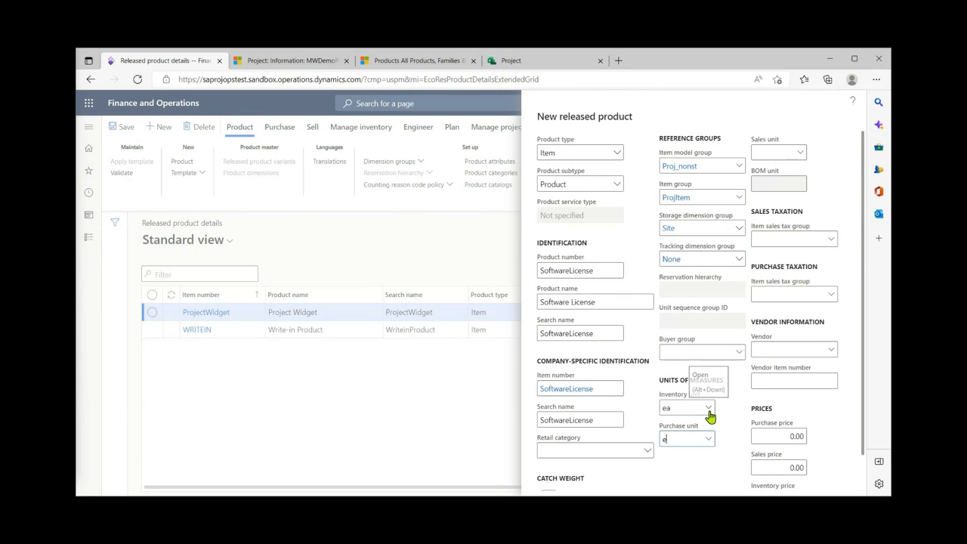
{"action": "left_click", "coordinate": [764, 153]}
{"action": "type", "text": "ea"}
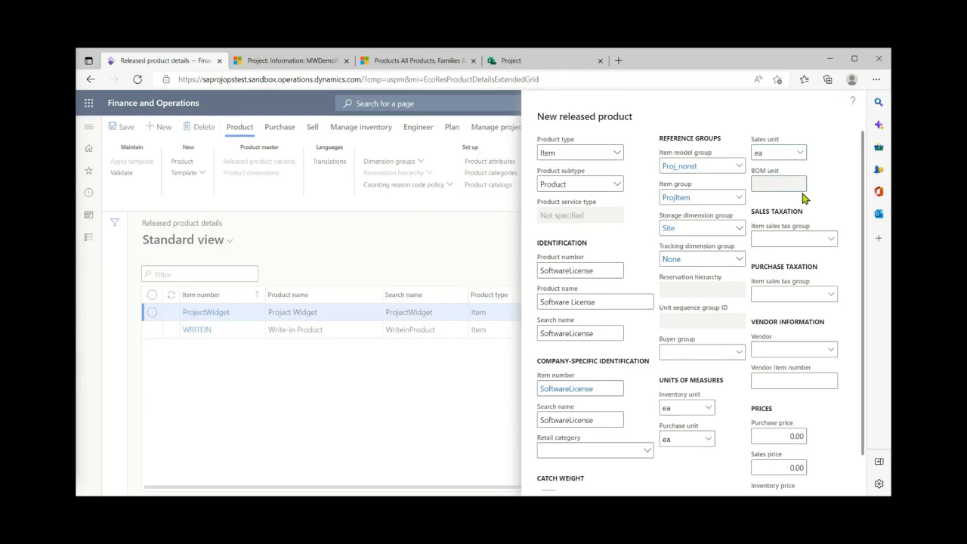
- Set the purchase and inventory prices to 200, enter a sales price, and create the released product
{"action": "left_click", "coordinate": [774, 383]}
{"action": "scroll", "coordinate": [798, 317], "scroll_direction": "down", "scroll_amount": 2}
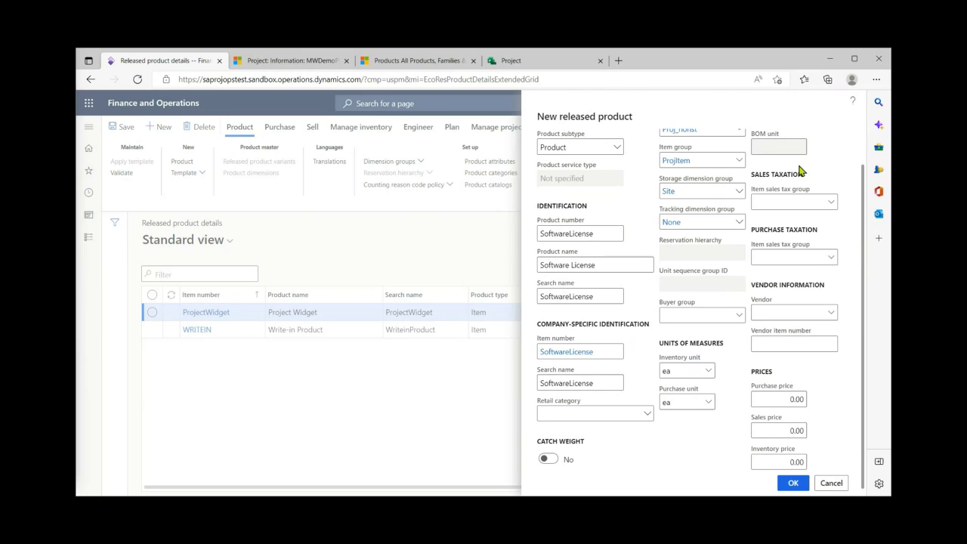
{"action": "left_click", "coordinate": [782, 400]}
{"action": "type", "text": "20"}
{"action": "left_click", "coordinate": [774, 463]}
{"action": "left_click", "coordinate": [772, 426]}
{"action": "type", "text": "1"}
{"action": "left_click", "coordinate": [792, 484]}
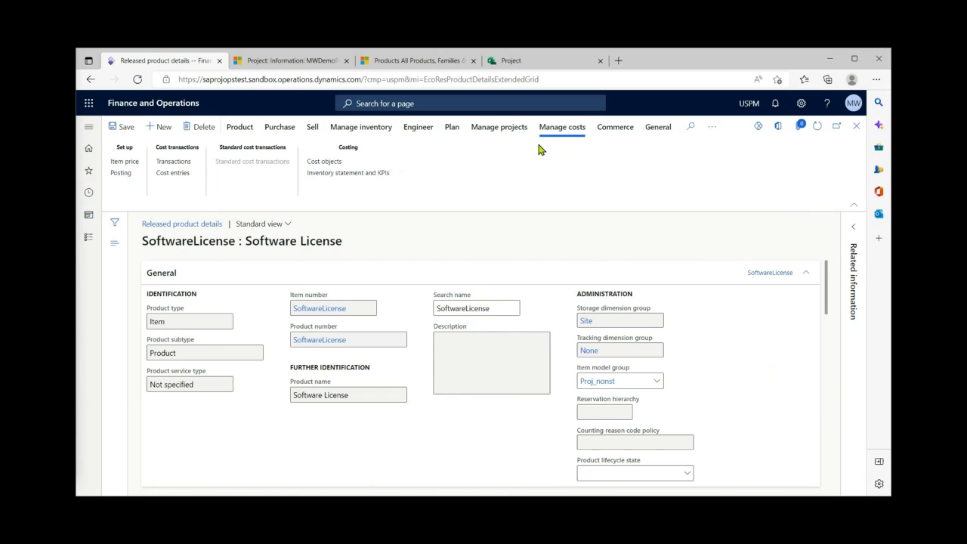
- Switch to the Sales Hub product list and reload it to check for the Software License product
{"action": "left_click", "coordinate": [408, 63]}
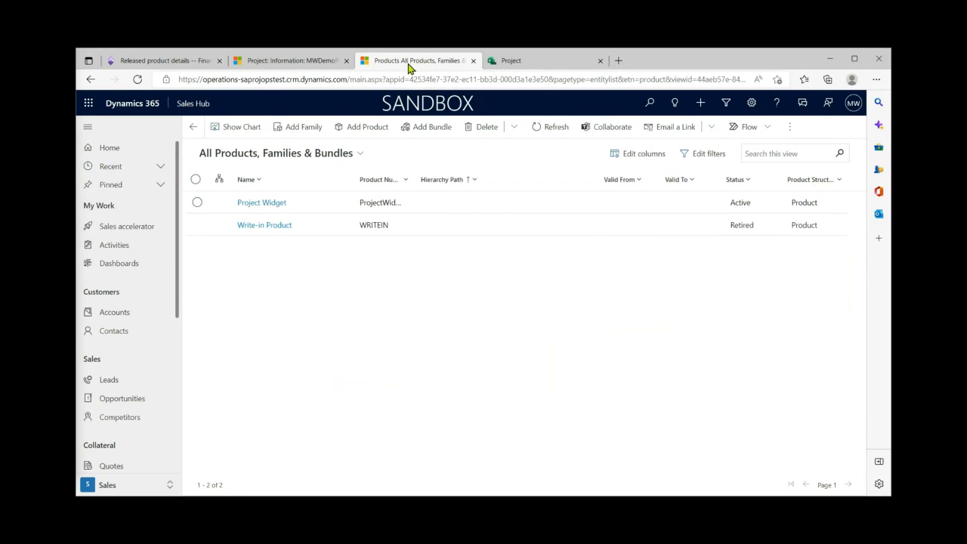
{"action": "left_click", "coordinate": [136, 79]}
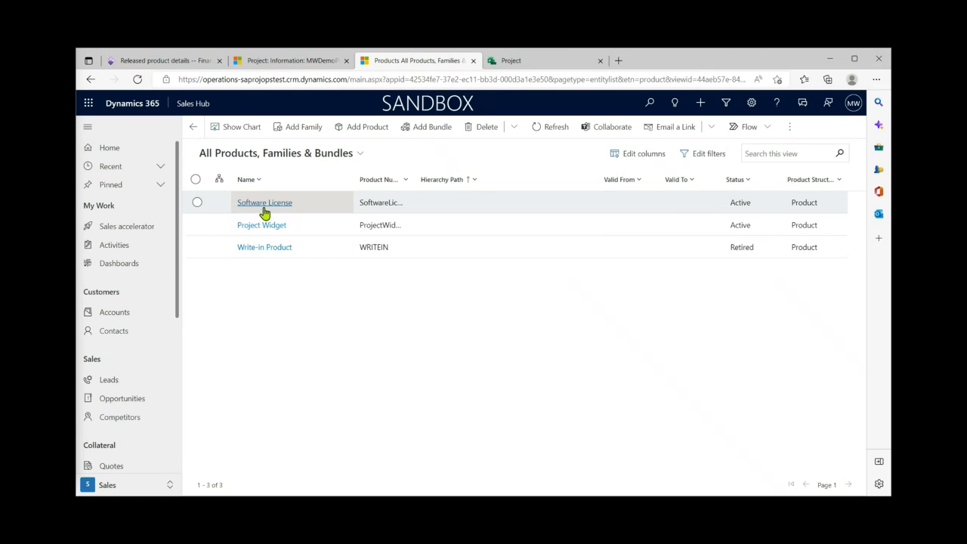
- Back in Finance and Operations, set the SoftwareLicense product's project category to Default-Item and return to the released products list
{"action": "left_click", "coordinate": [173, 64]}
{"action": "scroll", "coordinate": [483, 340], "scroll_direction": "down", "scroll_amount": 1}
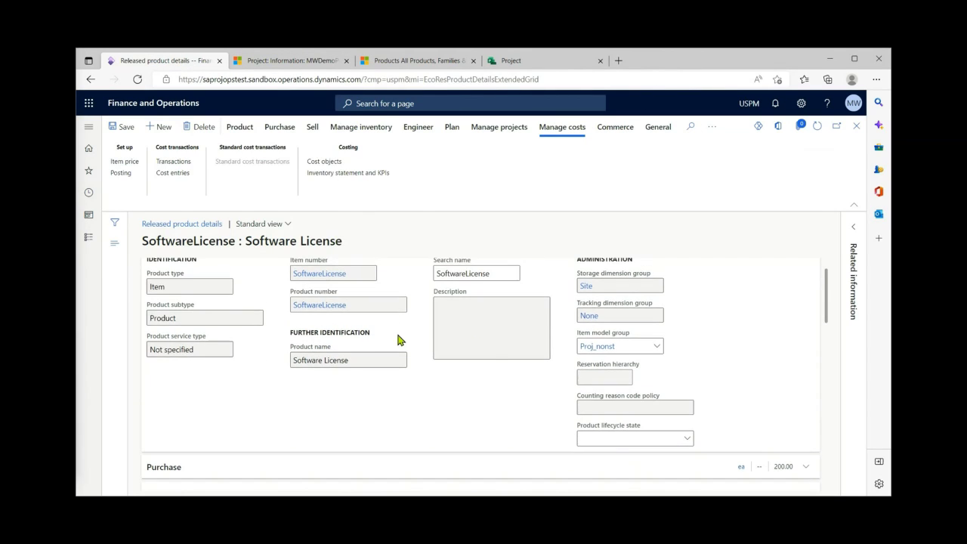
{"action": "scroll", "coordinate": [378, 332], "scroll_direction": "down", "scroll_amount": 3}
{"action": "scroll", "coordinate": [370, 321], "scroll_direction": "up", "scroll_amount": 4}
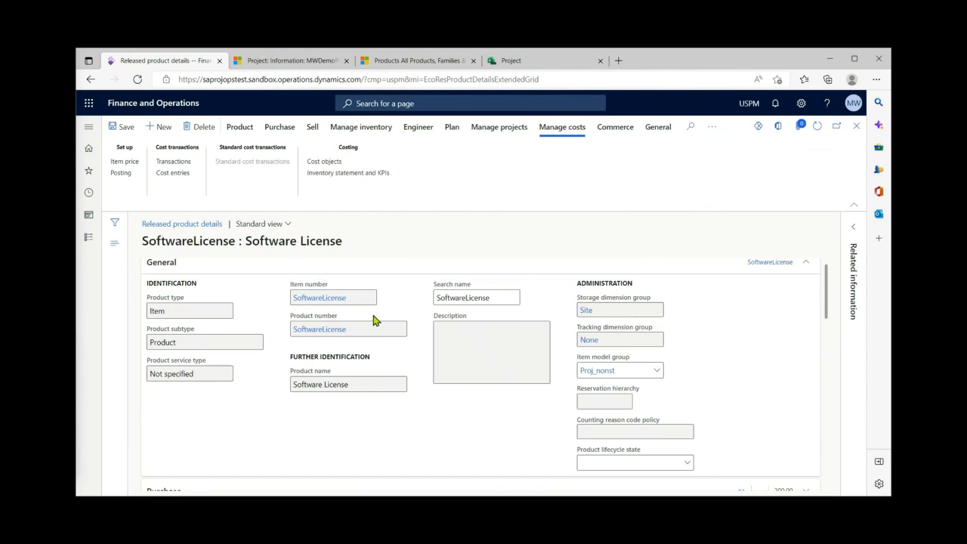
{"action": "scroll", "coordinate": [375, 317], "scroll_direction": "down", "scroll_amount": 5}
{"action": "scroll", "coordinate": [377, 316], "scroll_direction": "down", "scroll_amount": 10}
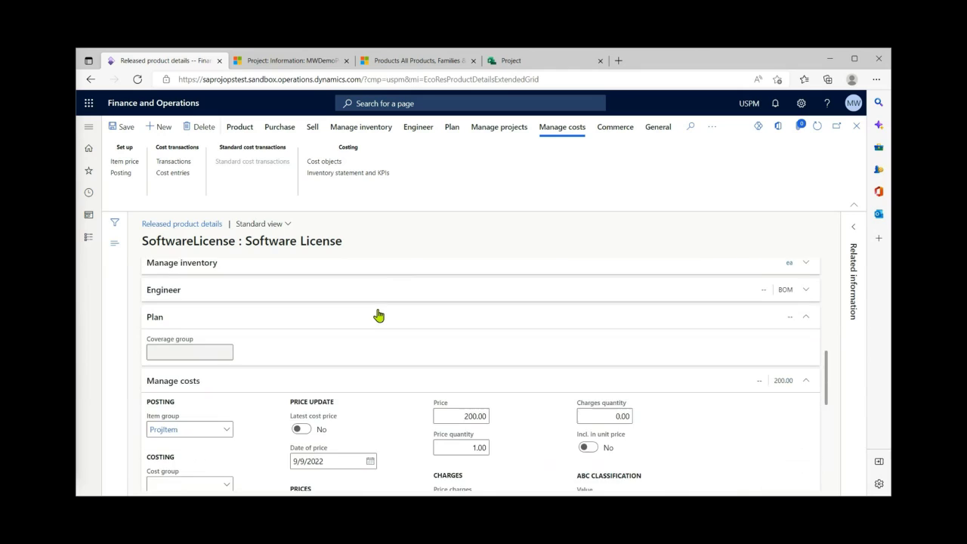
{"action": "scroll", "coordinate": [370, 327], "scroll_direction": "down", "scroll_amount": 2}
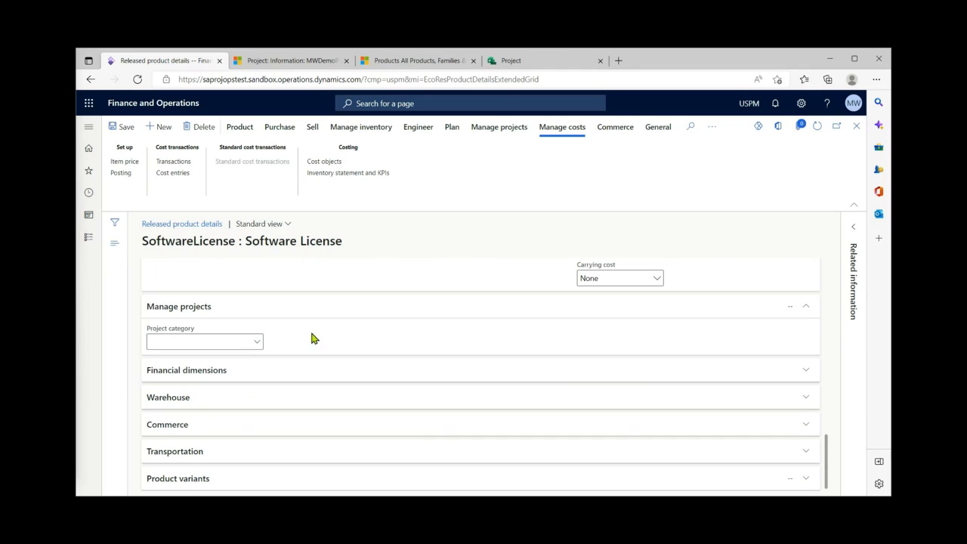
{"action": "left_click", "coordinate": [257, 344]}
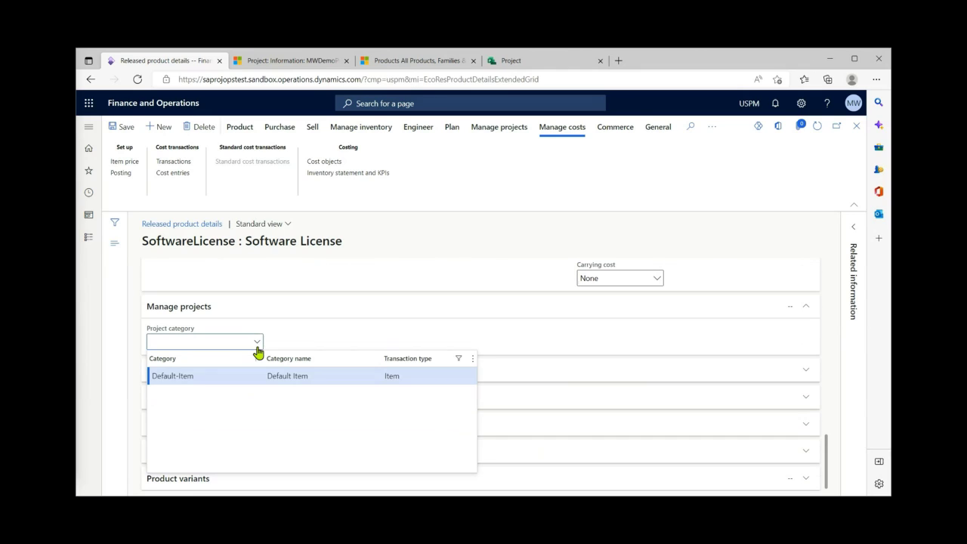
{"action": "left_click", "coordinate": [204, 377]}
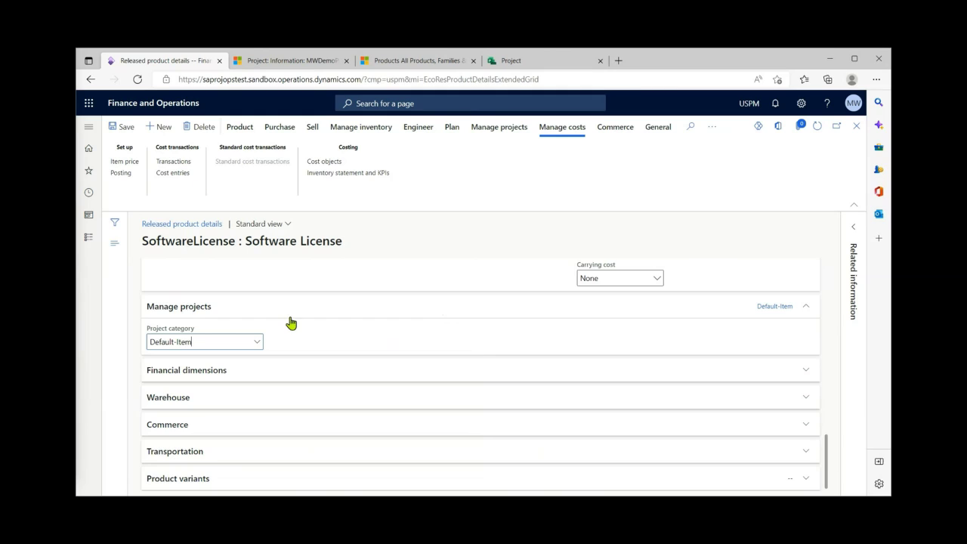
{"action": "scroll", "coordinate": [291, 323], "scroll_direction": "up", "scroll_amount": 5}
{"action": "scroll", "coordinate": [231, 389], "scroll_direction": "up", "scroll_amount": 10}
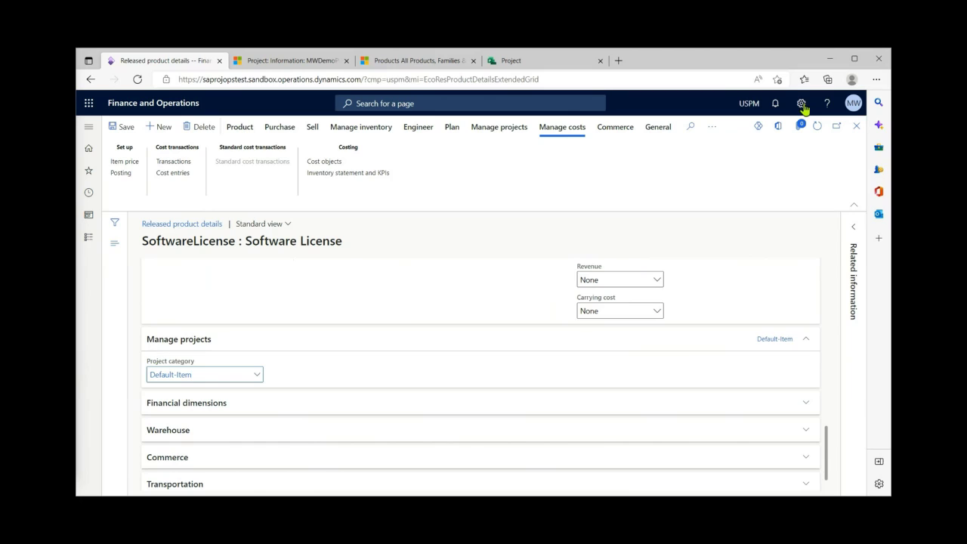
{"action": "left_click", "coordinate": [855, 126]}
{"action": "left_click", "coordinate": [424, 328]}
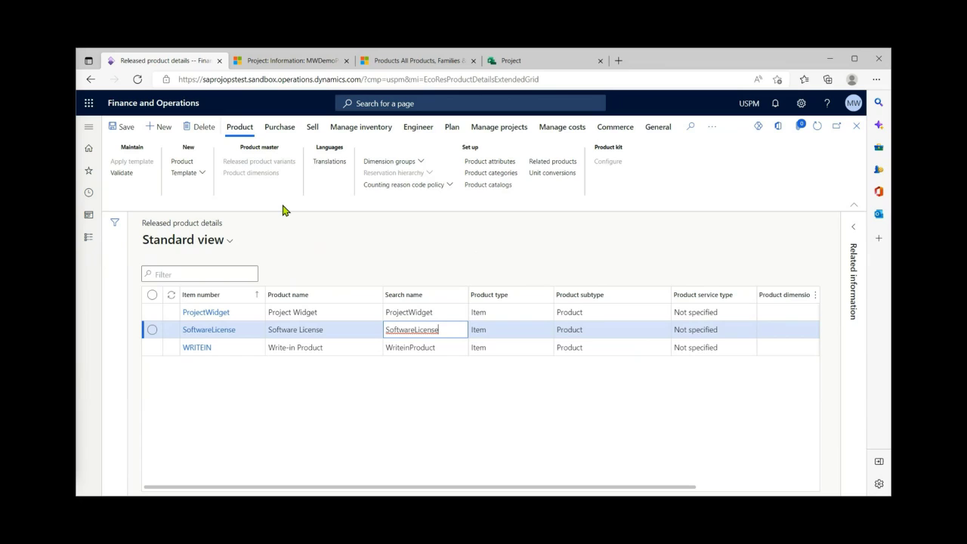
- Switch to MWDemoProject1 in Project Operations and review its tasks, its linked sales contract and that contract's lines
{"action": "left_click", "coordinate": [282, 65]}
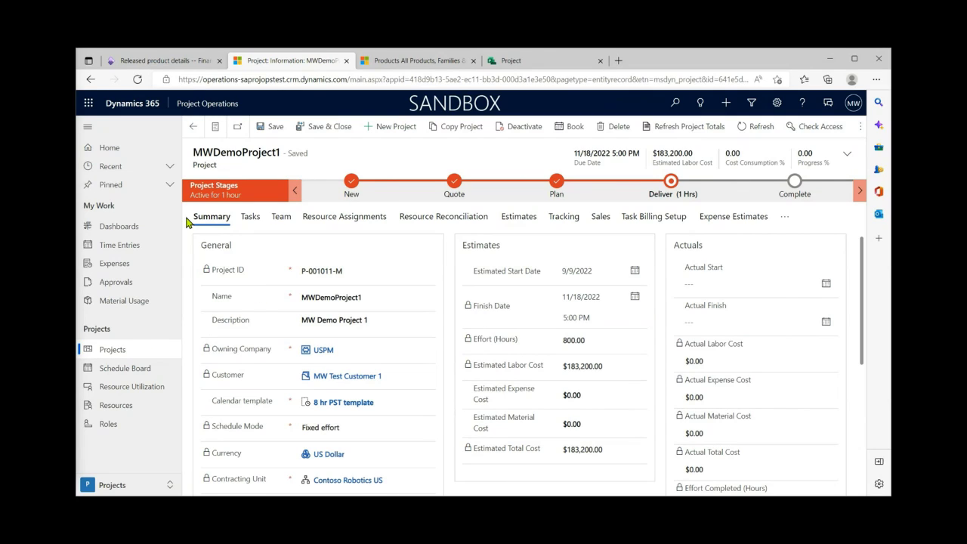
{"action": "left_click", "coordinate": [249, 221]}
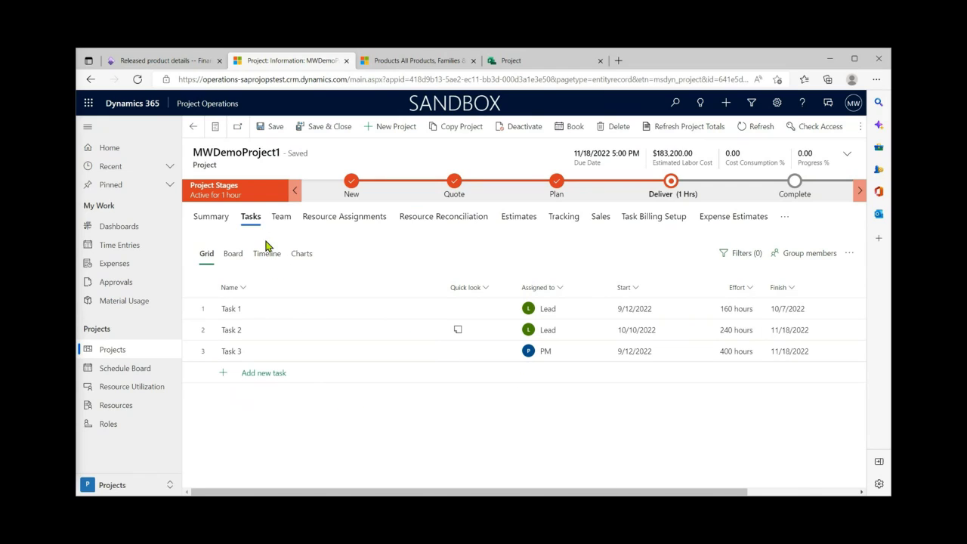
{"action": "left_click", "coordinate": [602, 219]}
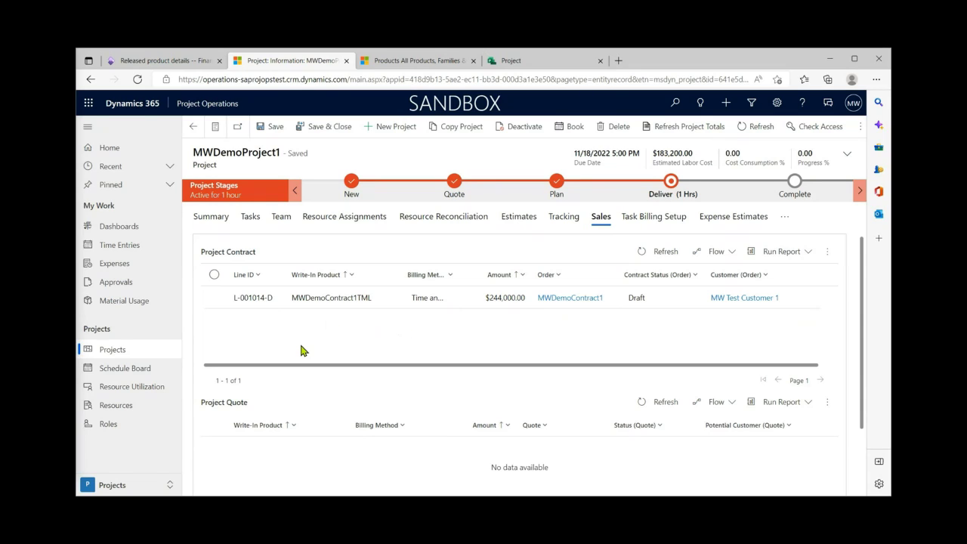
{"action": "left_click", "coordinate": [582, 299]}
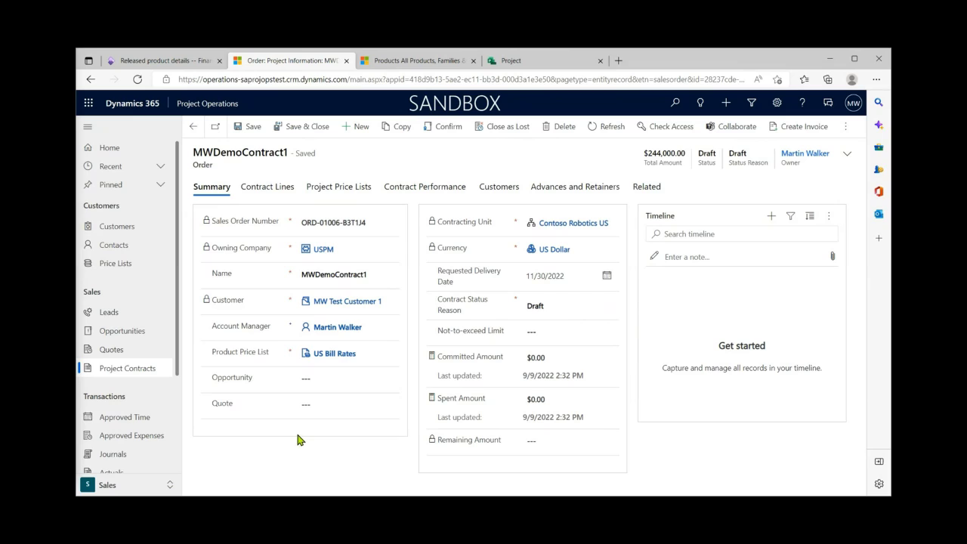
{"action": "left_click", "coordinate": [257, 194]}
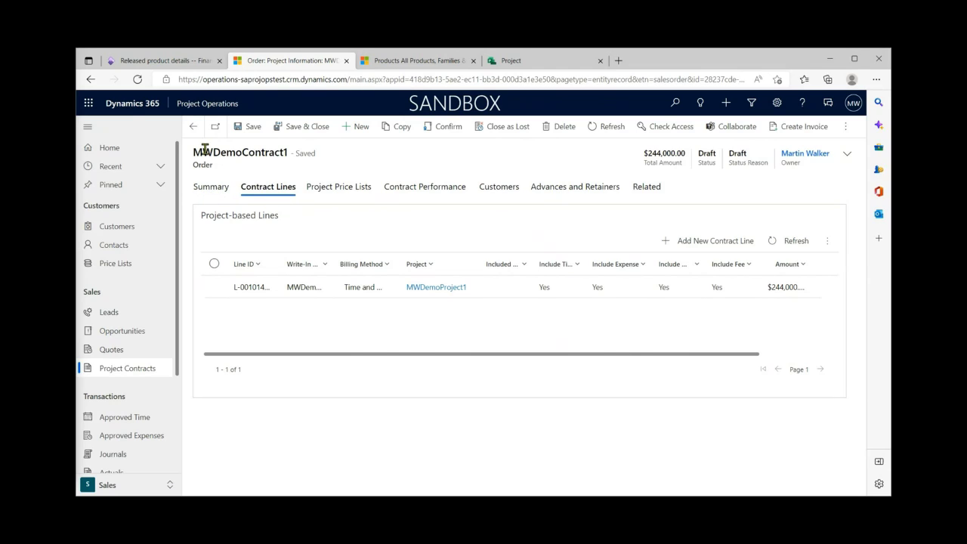
{"action": "left_click", "coordinate": [193, 126]}
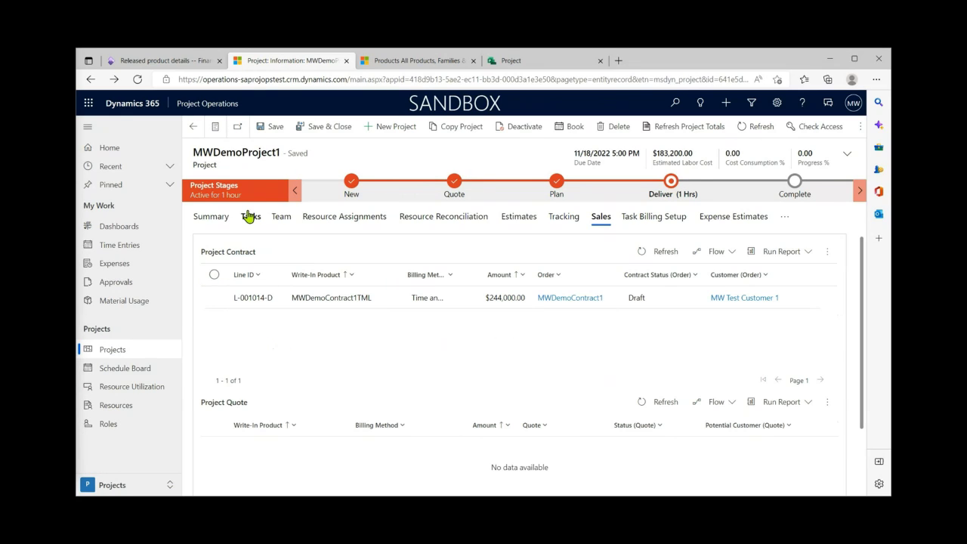
- Open the price list items of the US Bill Rates product price list from the MWDemoContract1 project contract
{"action": "left_click", "coordinate": [570, 297]}
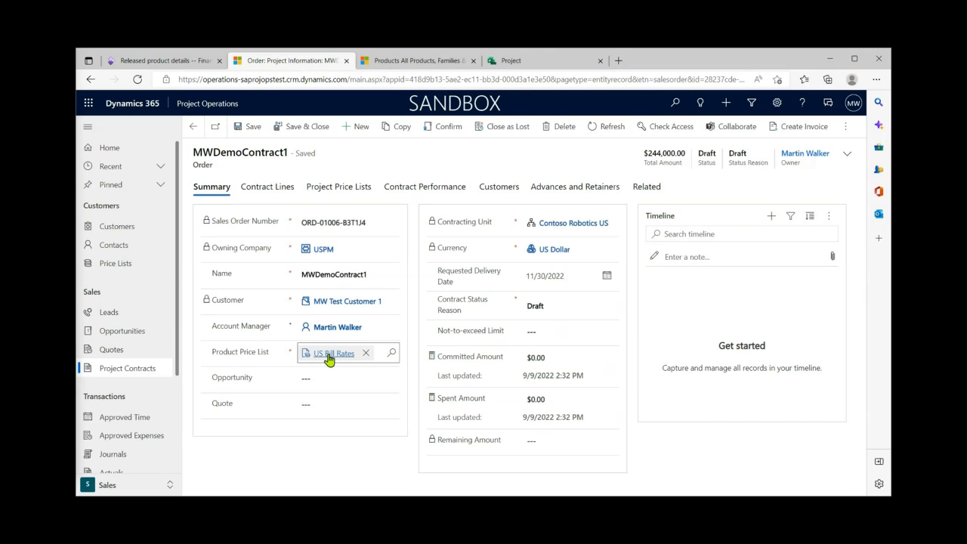
{"action": "left_click", "coordinate": [330, 357]}
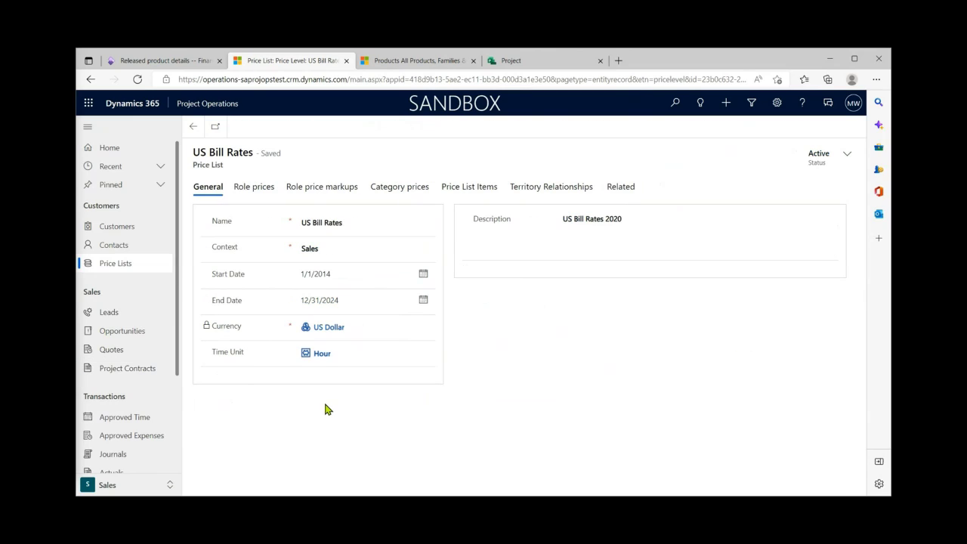
{"action": "left_click", "coordinate": [460, 189]}
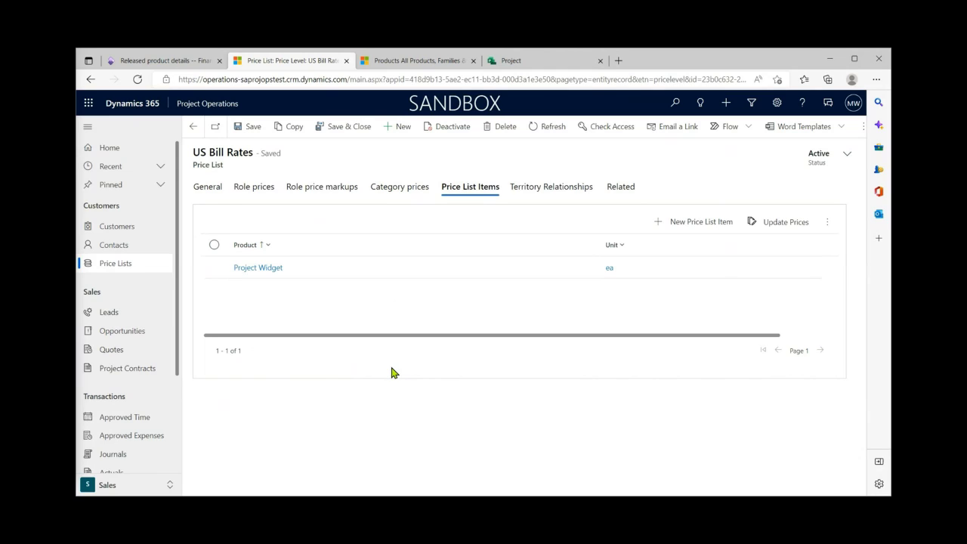
- Add a Software License item to the US Bill Rates price list with an amount of $995.00, then save and close it
{"action": "left_click", "coordinate": [663, 226]}
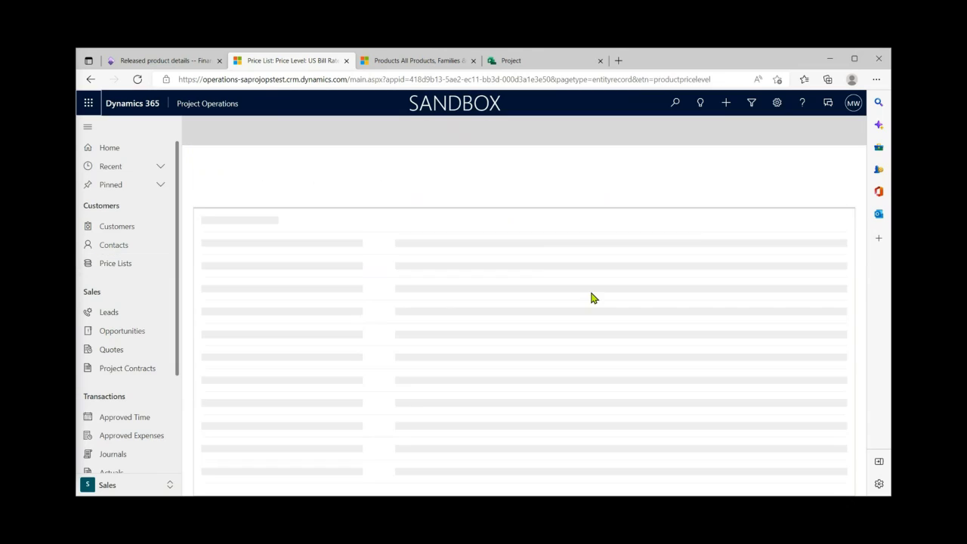
{"action": "left_click", "coordinate": [333, 248]}
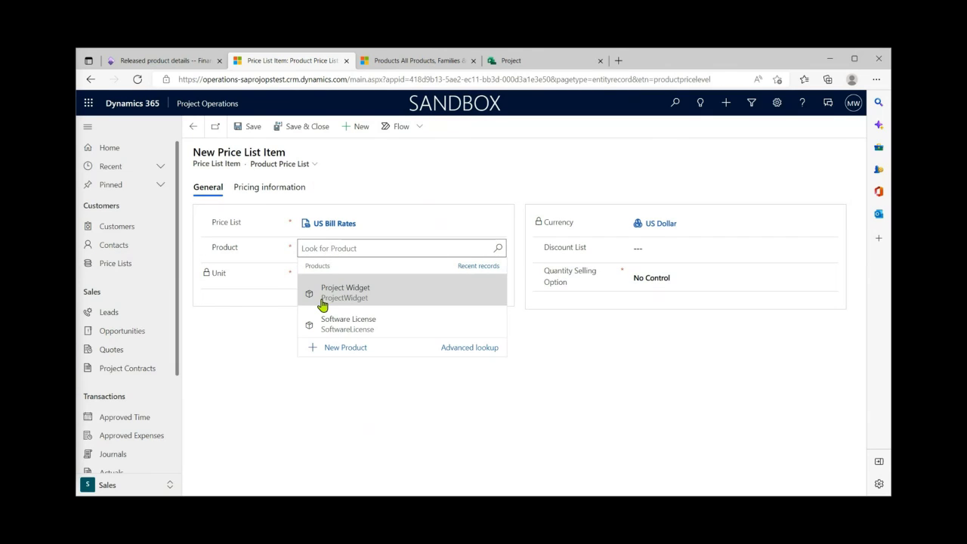
{"action": "left_click", "coordinate": [335, 331]}
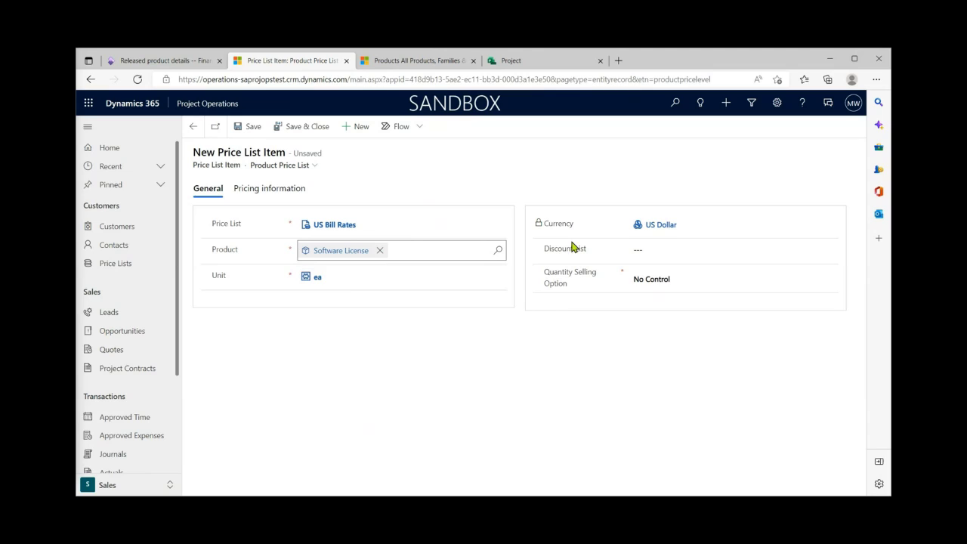
{"action": "left_click", "coordinate": [297, 193]}
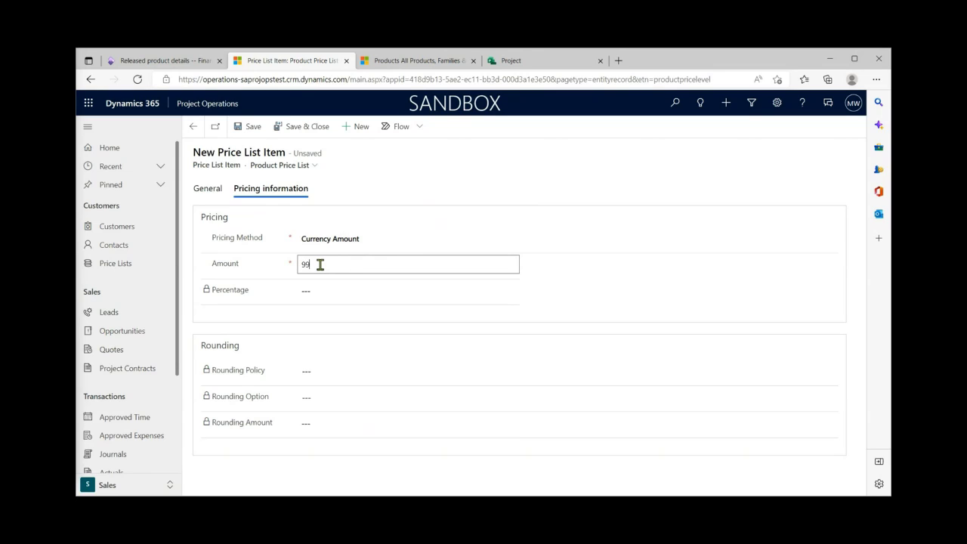
{"action": "left_click", "coordinate": [620, 289]}
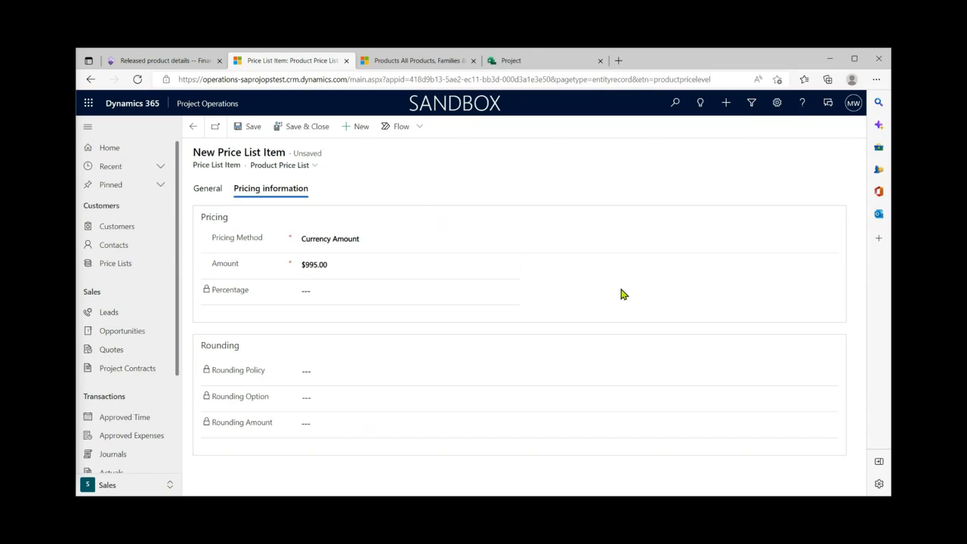
{"action": "left_click", "coordinate": [302, 129]}
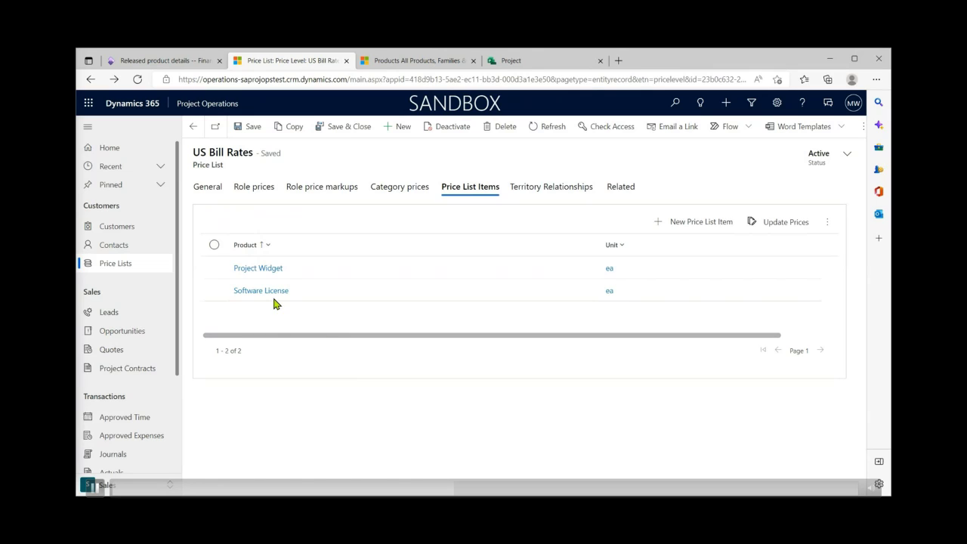
- Return to MWDemoContract1 and open the price list items of its contract-specific US Bill Rates project price list
{"action": "left_click", "coordinate": [194, 127]}
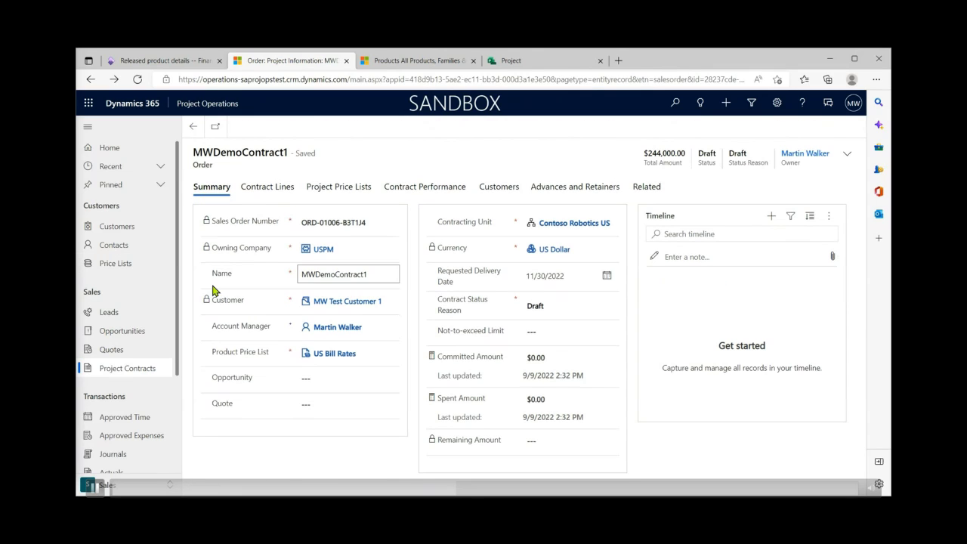
{"action": "left_click", "coordinate": [334, 190]}
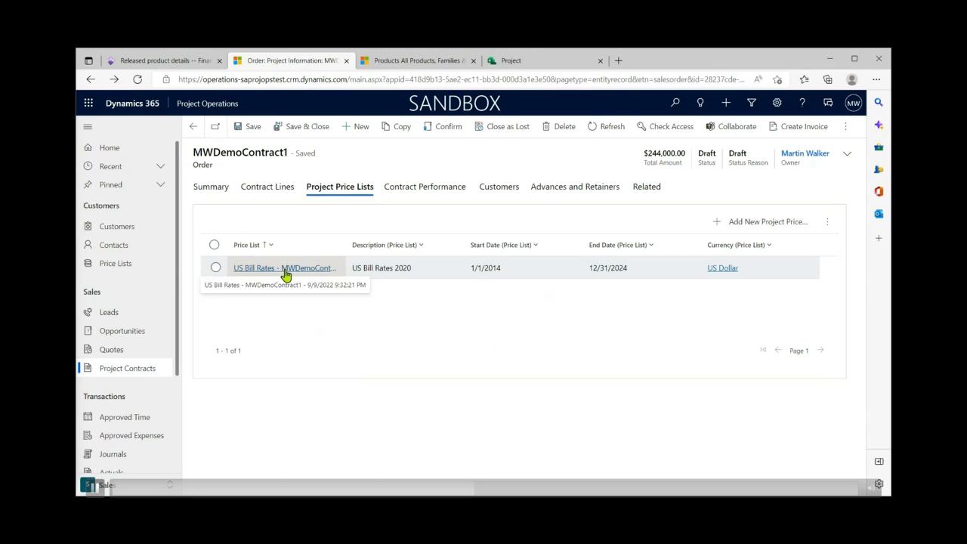
{"action": "left_click", "coordinate": [285, 271]}
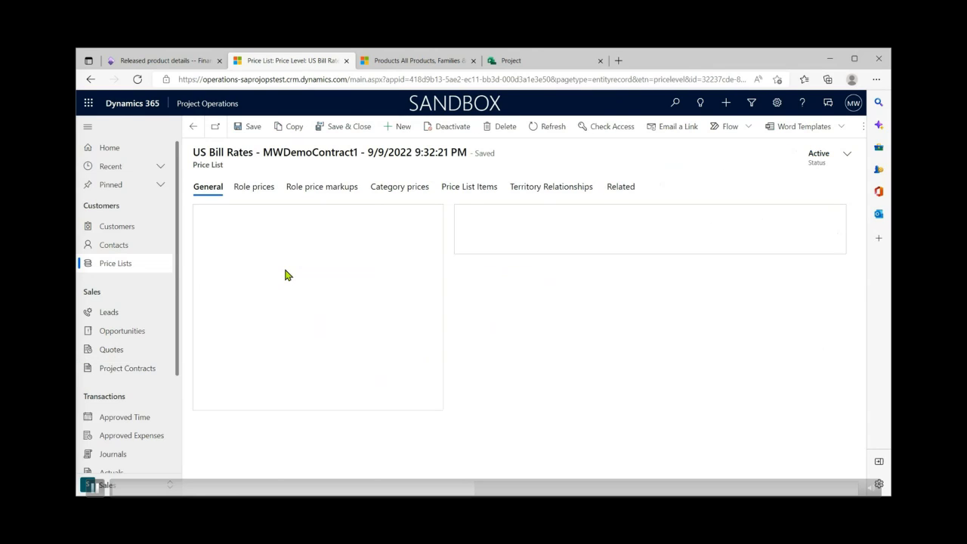
{"action": "left_click", "coordinate": [472, 188]}
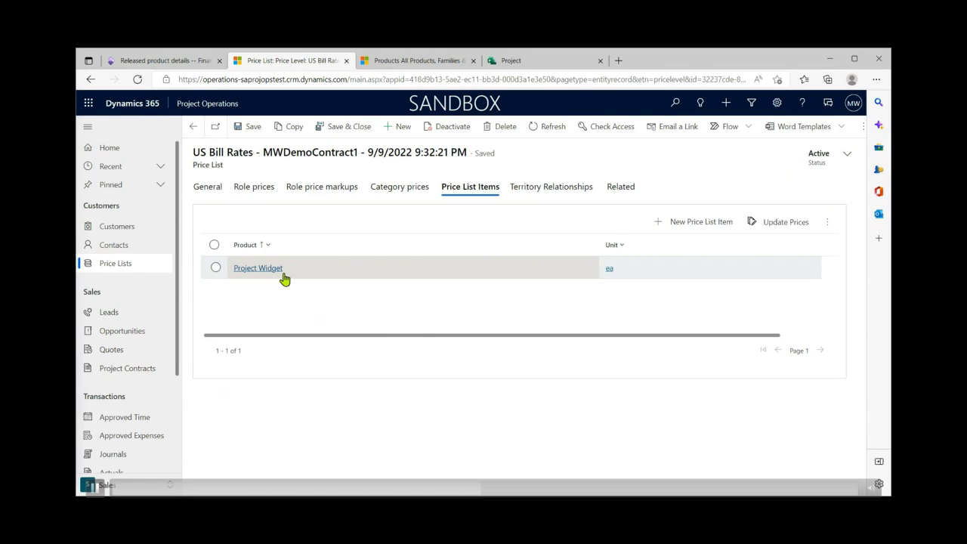
- Add a Software License item priced at $999.00 to the contract's project price list, save and close it, and check its amount
{"action": "left_click", "coordinate": [662, 223]}
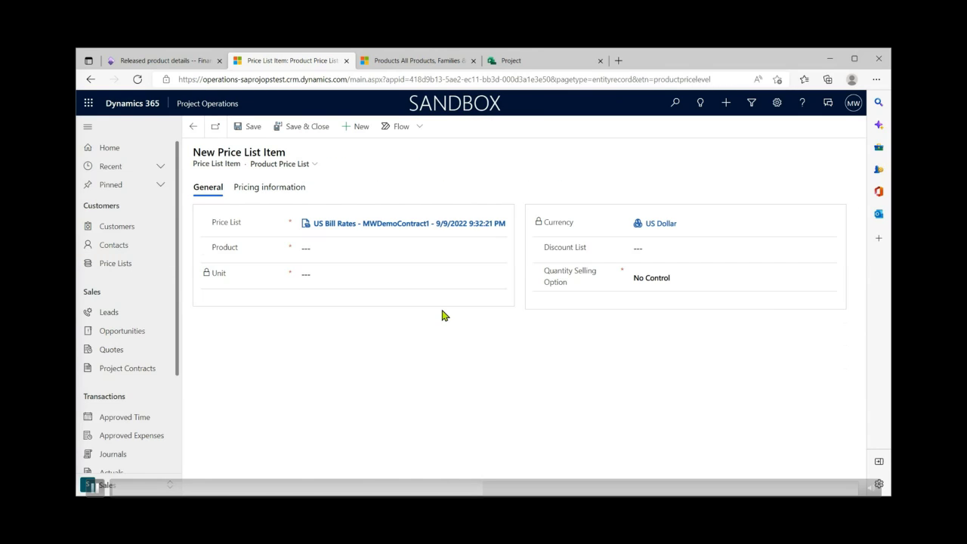
{"action": "left_click", "coordinate": [313, 249]}
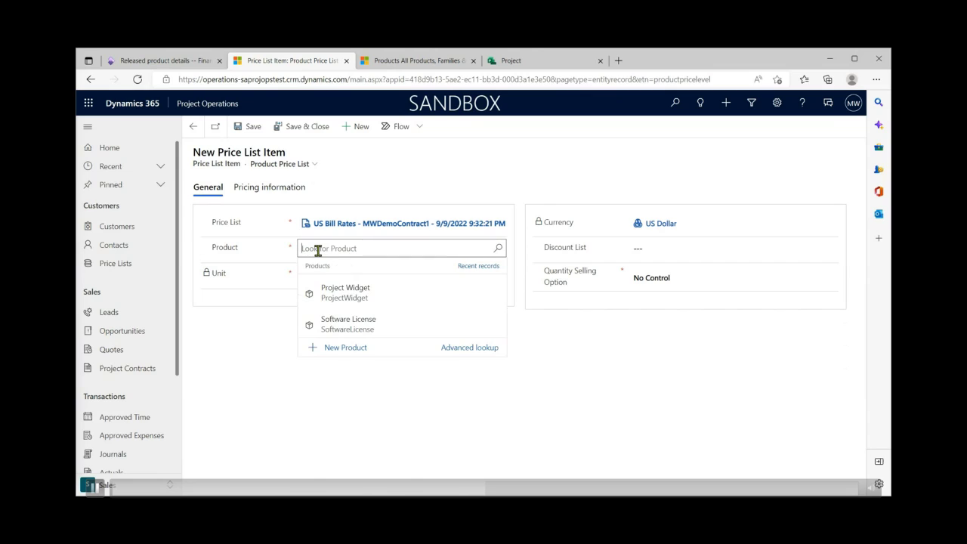
{"action": "left_click", "coordinate": [374, 331]}
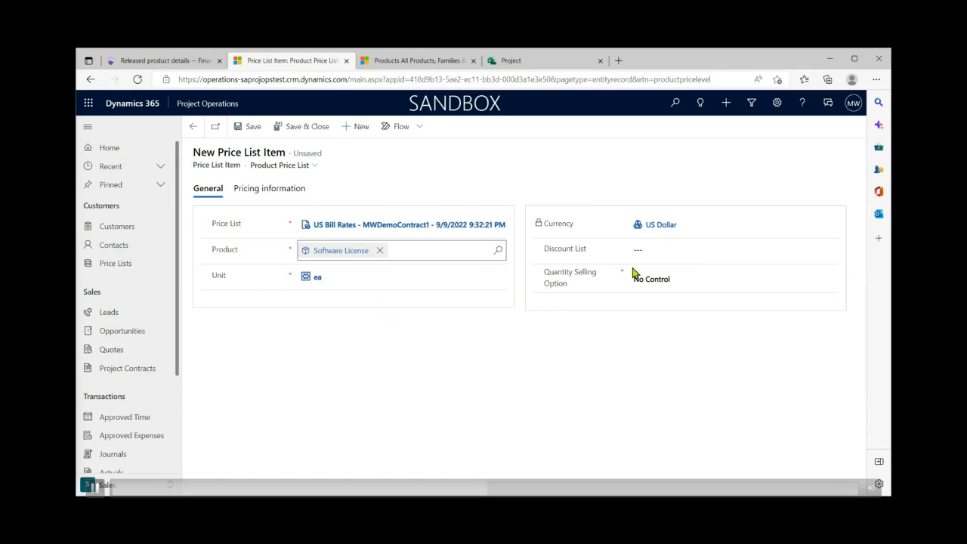
{"action": "left_click", "coordinate": [283, 189]}
{"action": "left_click", "coordinate": [318, 262]}
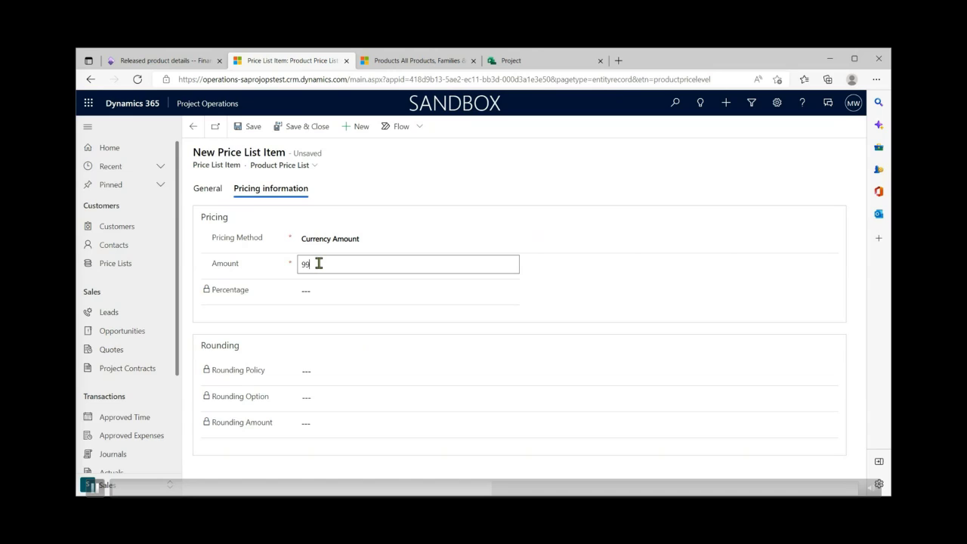
{"action": "left_click", "coordinate": [609, 281]}
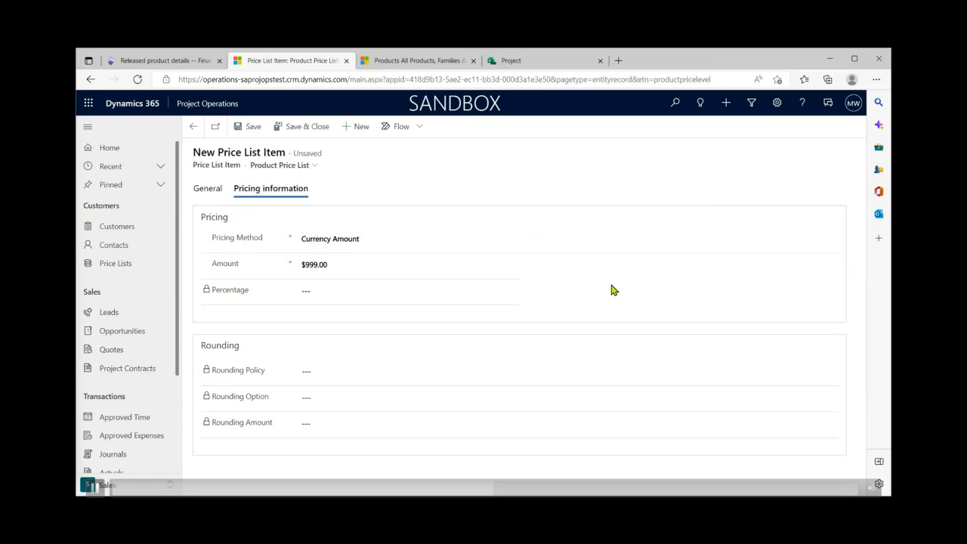
{"action": "left_click", "coordinate": [287, 131]}
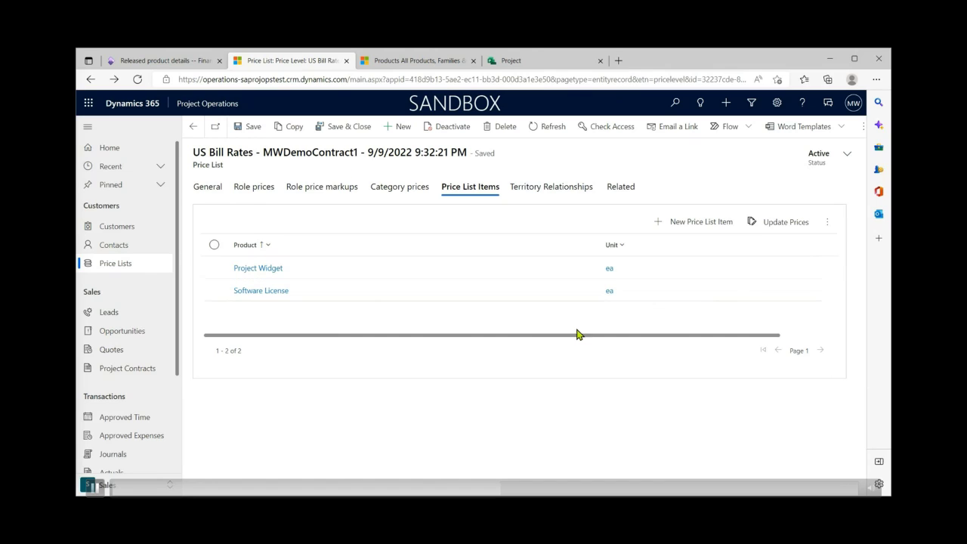
{"action": "left_click_drag", "start_coordinate": [572, 337], "coordinate": [695, 347]}
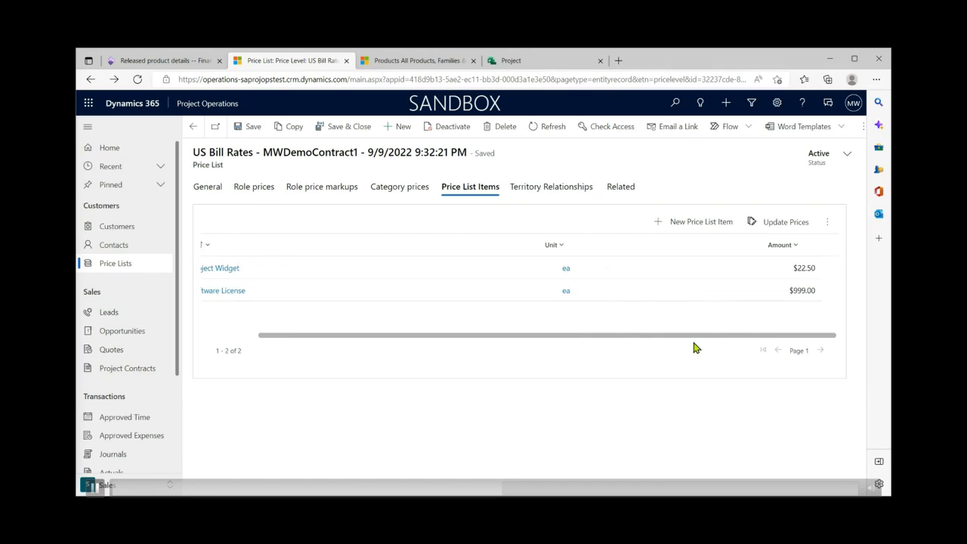
- Leave the contract and open the price list items of the US Cost Rates price list
{"action": "left_click", "coordinate": [194, 126]}
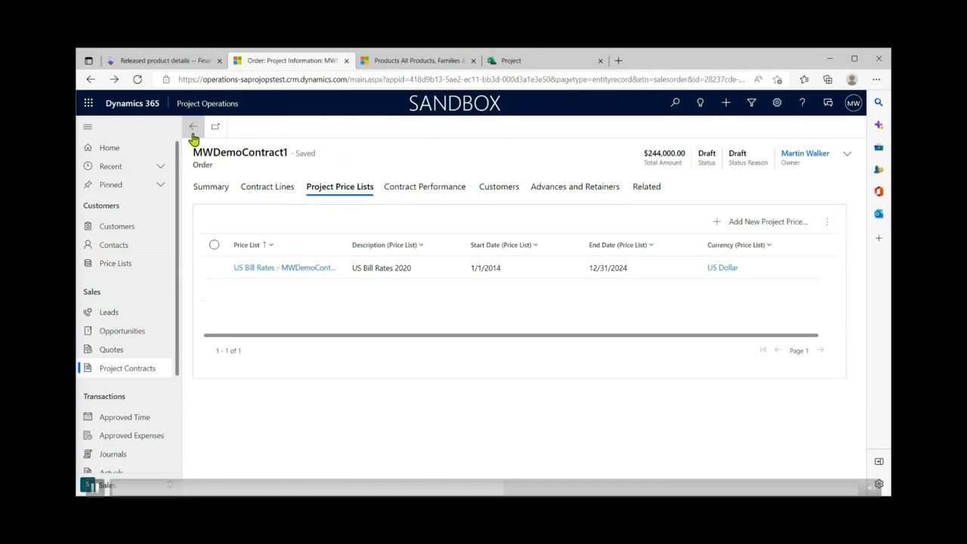
{"action": "left_click", "coordinate": [221, 190]}
{"action": "left_click", "coordinate": [117, 226]}
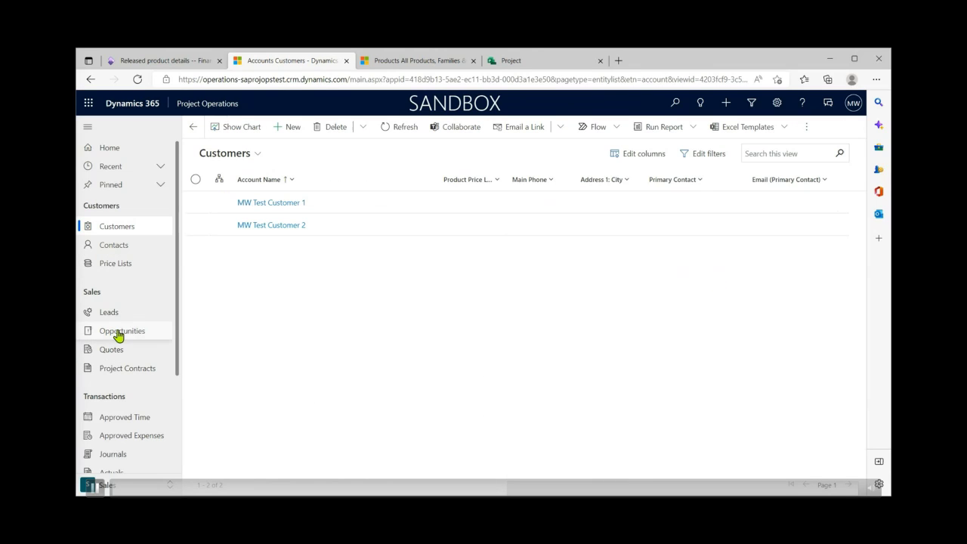
{"action": "left_click", "coordinate": [116, 264]}
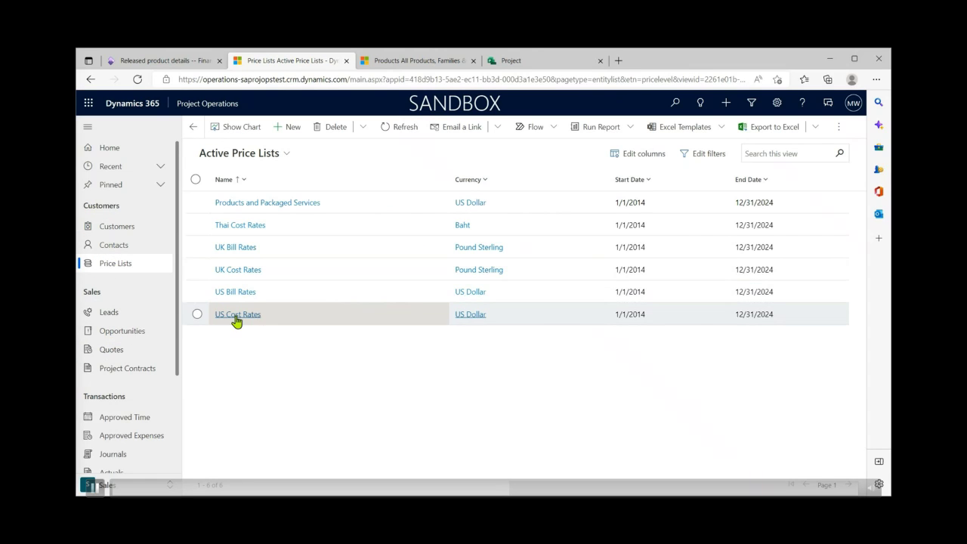
{"action": "left_click", "coordinate": [235, 316]}
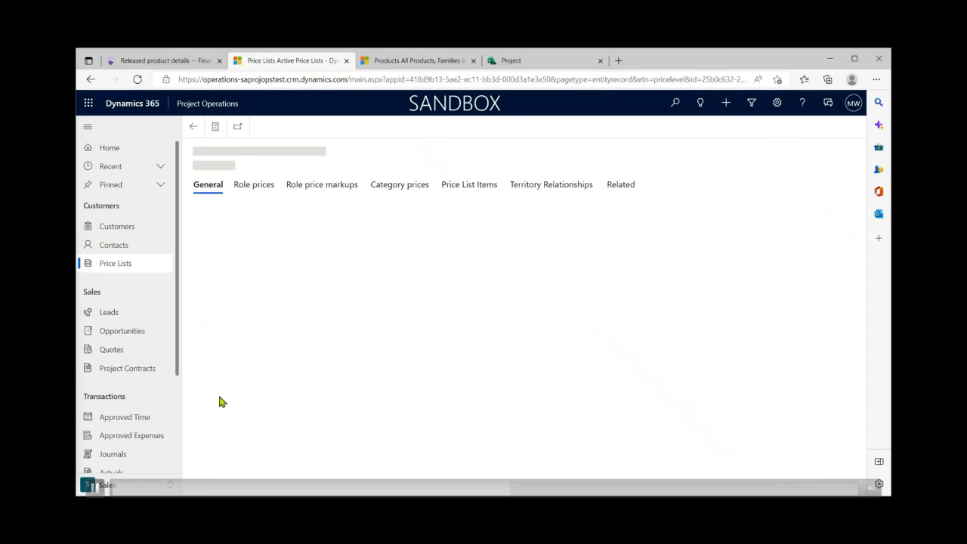
{"action": "left_click", "coordinate": [468, 188]}
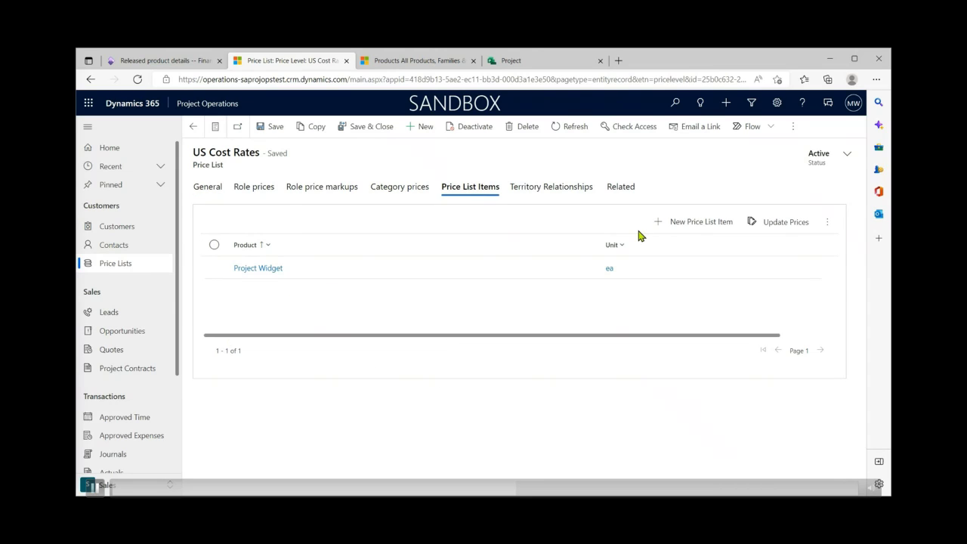
- Add a Software License item with an amount of 195 to US Cost Rates, save and close it, and check the listed amounts
{"action": "left_click", "coordinate": [662, 219]}
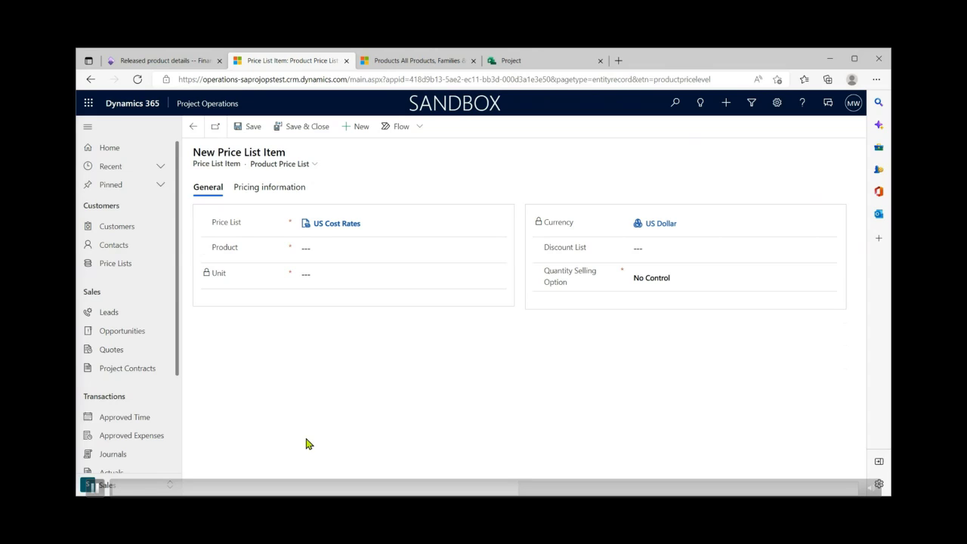
{"action": "left_click", "coordinate": [327, 249]}
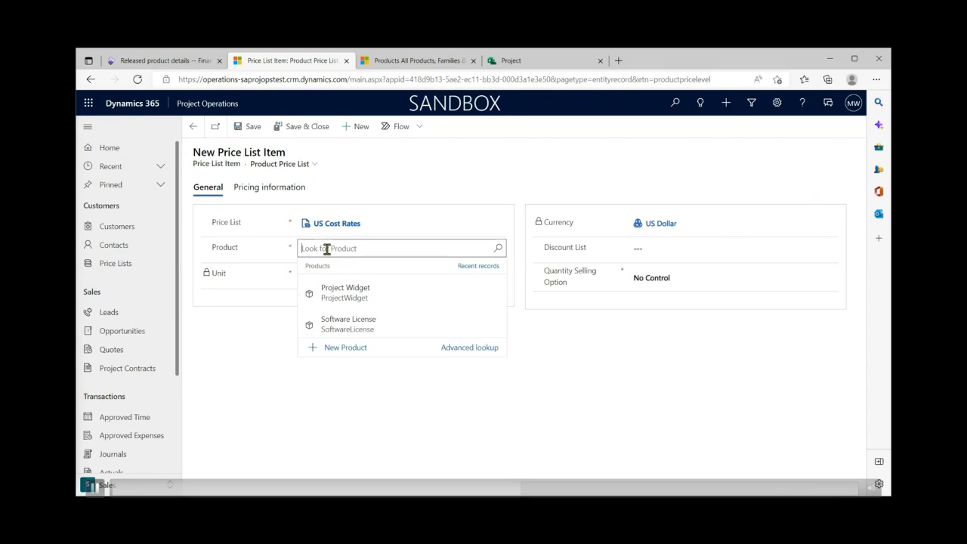
{"action": "left_click", "coordinate": [369, 338]}
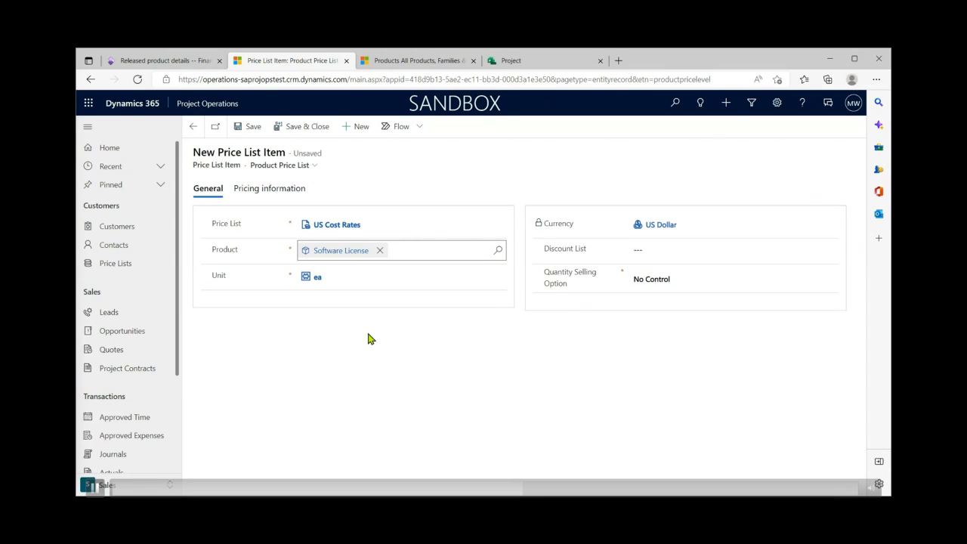
{"action": "left_click", "coordinate": [285, 193]}
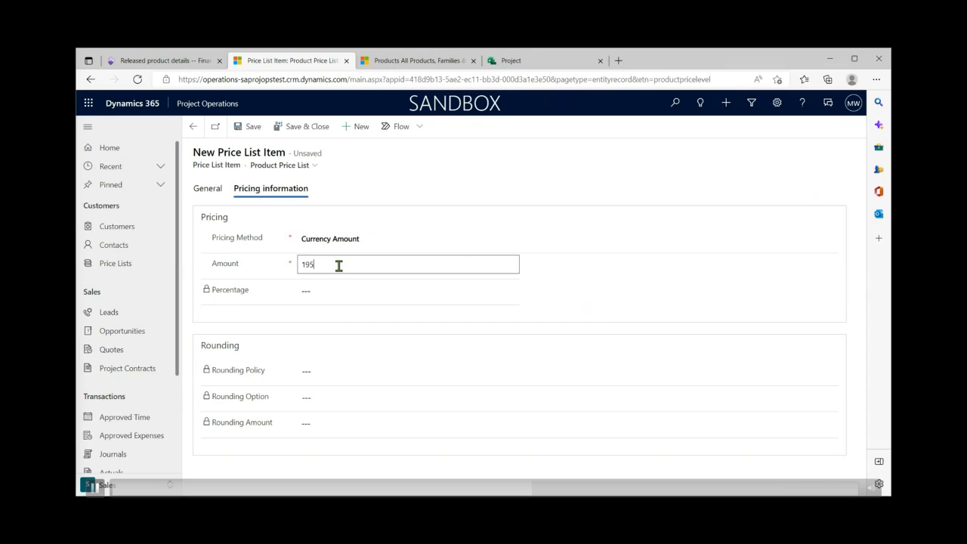
{"action": "left_click", "coordinate": [338, 265]}
{"action": "type", "text": "195"}
{"action": "left_click", "coordinate": [594, 285]}
{"action": "left_click", "coordinate": [296, 130]}
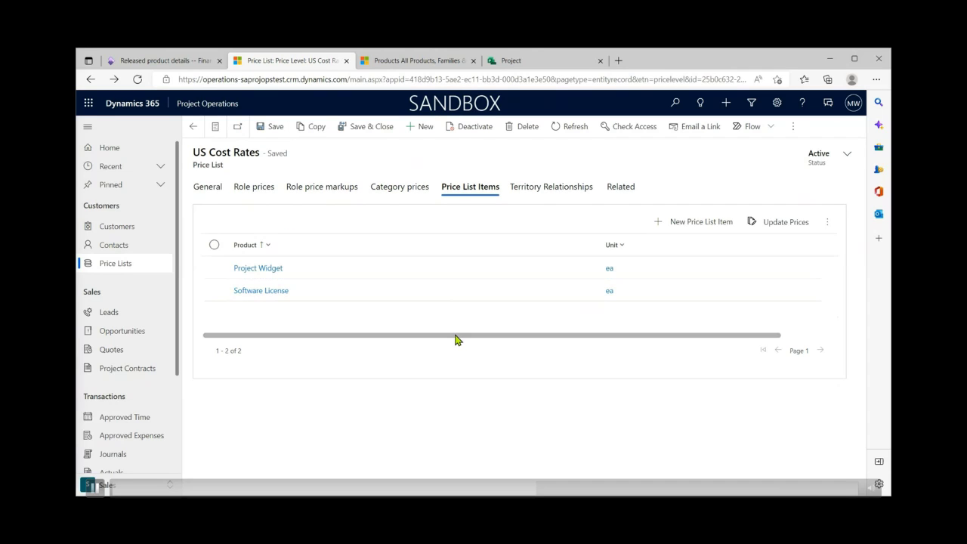
{"action": "left_click_drag", "start_coordinate": [455, 335], "coordinate": [650, 342]}
{"action": "left_click_drag", "start_coordinate": [755, 341], "coordinate": [515, 363]}
- Switch to the Projects area and open the Material Usage list
{"action": "left_click", "coordinate": [135, 487]}
{"action": "left_click", "coordinate": [133, 398]}
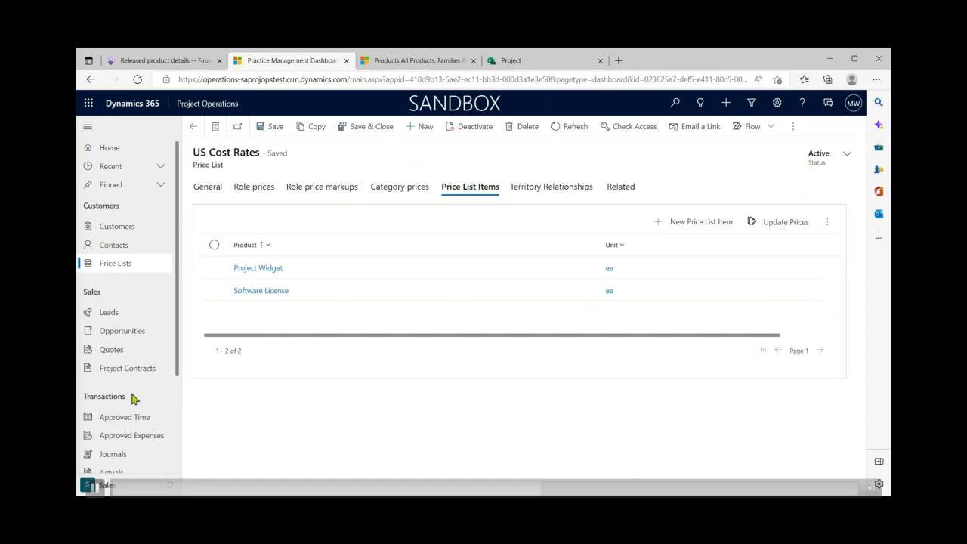
{"action": "left_click", "coordinate": [119, 351]}
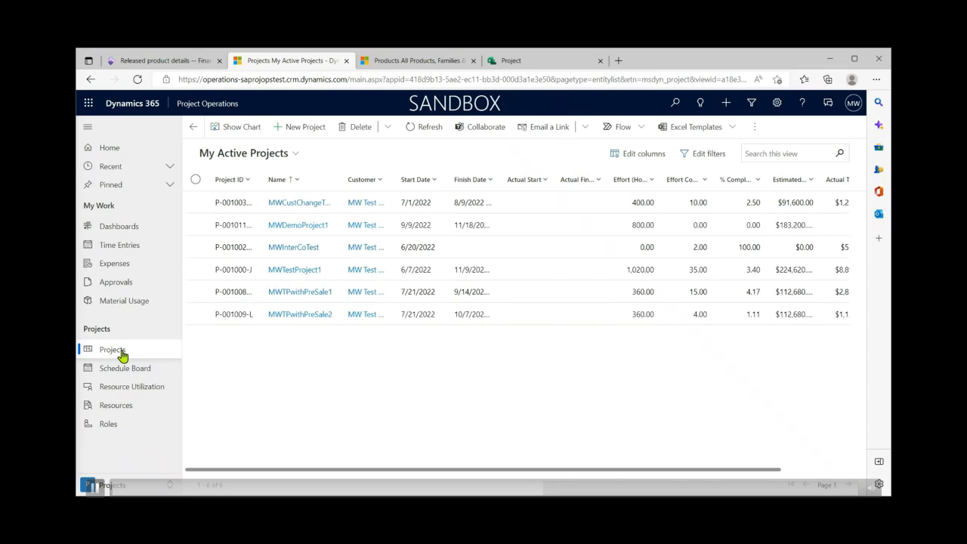
{"action": "left_click", "coordinate": [122, 303]}
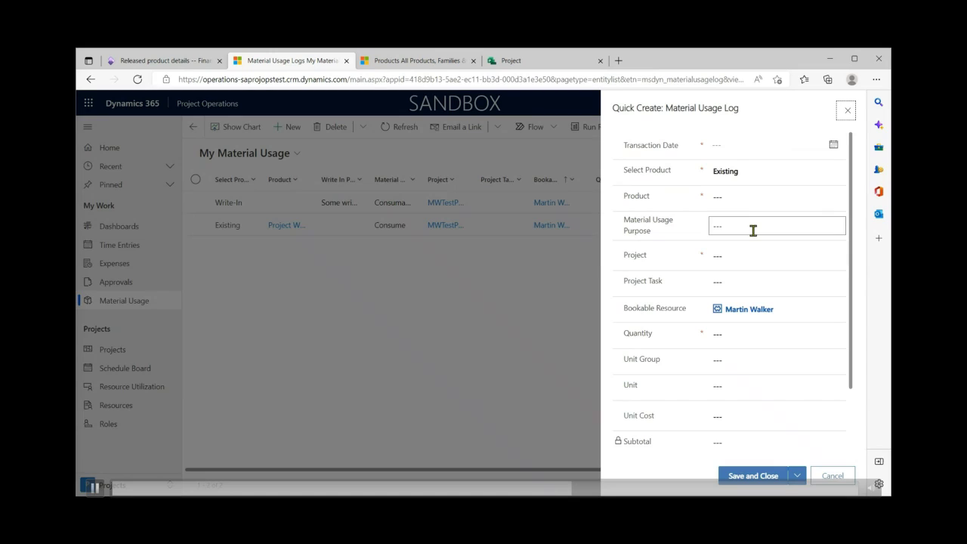
- Date the new material usage log 9/9/2022 and set its product as a Write-In called "Some consumable"
{"action": "left_click", "coordinate": [833, 144]}
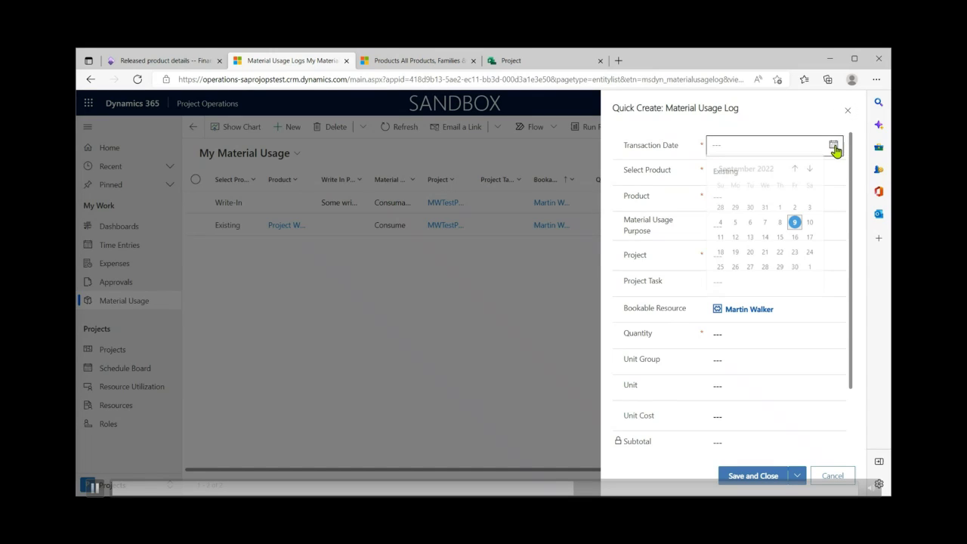
{"action": "left_click", "coordinate": [793, 225]}
{"action": "left_click", "coordinate": [734, 198]}
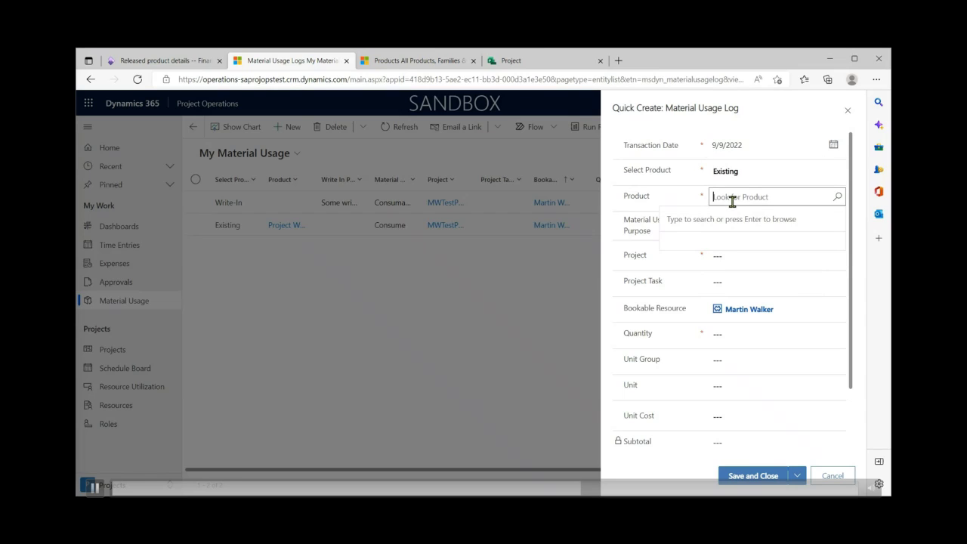
{"action": "left_click", "coordinate": [759, 173]}
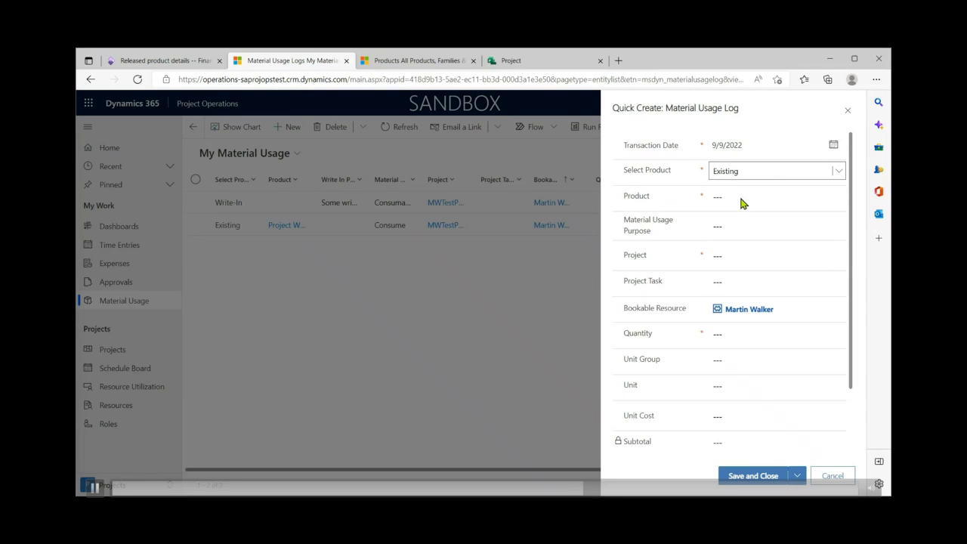
{"action": "left_click", "coordinate": [742, 203]}
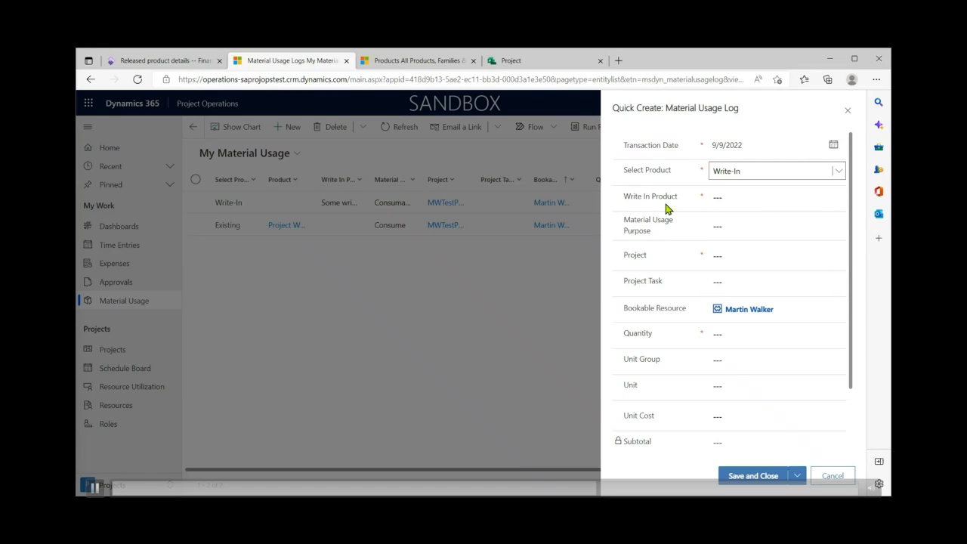
{"action": "left_click", "coordinate": [735, 198]}
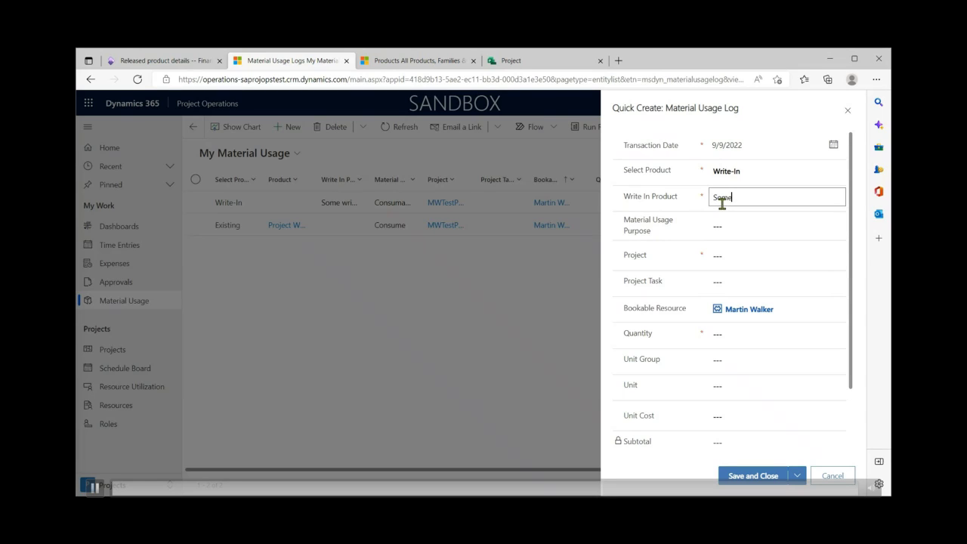
{"action": "type", "text": "Some conmsumable"}
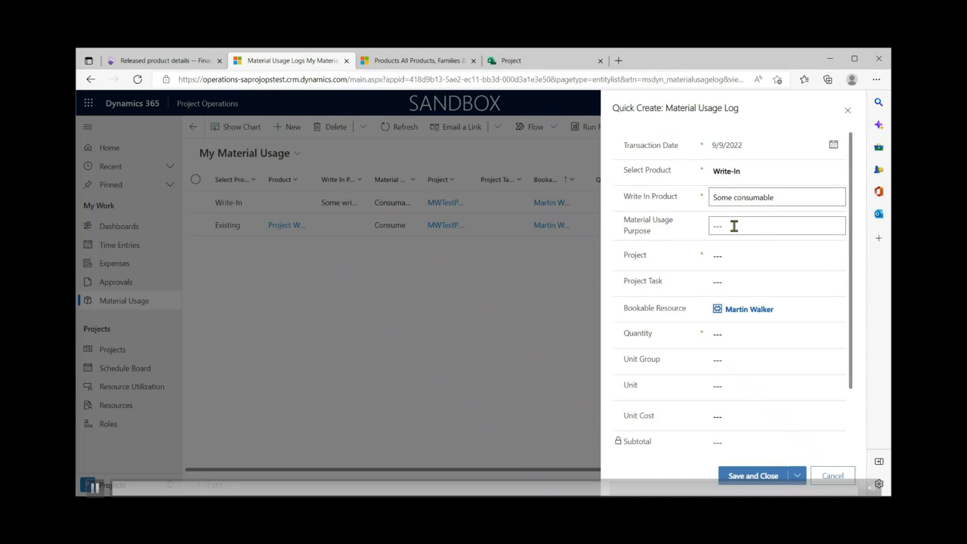
- Assign the material usage log to MWDemoProject1 with a quantity of 1
{"action": "left_click", "coordinate": [734, 226]}
{"action": "left_click", "coordinate": [729, 257]}
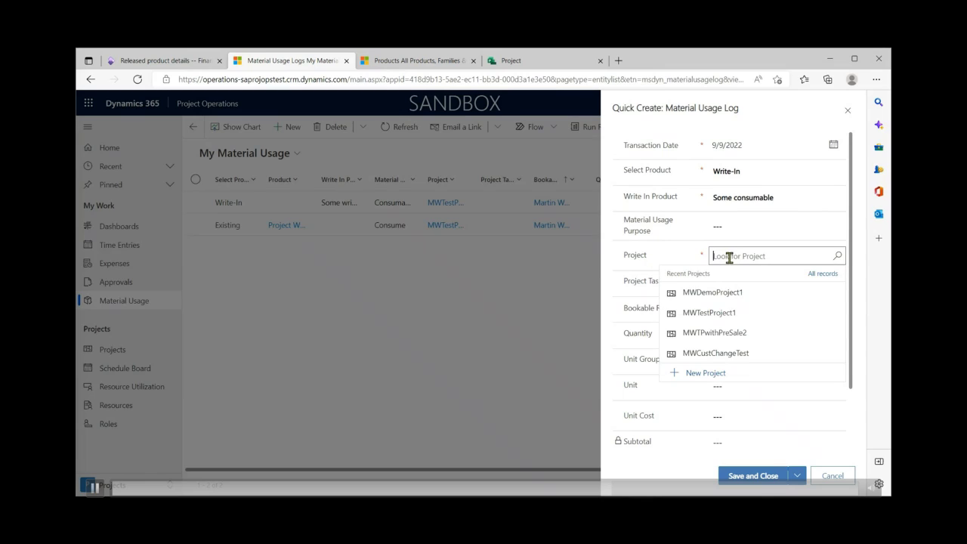
{"action": "left_click", "coordinate": [730, 296]}
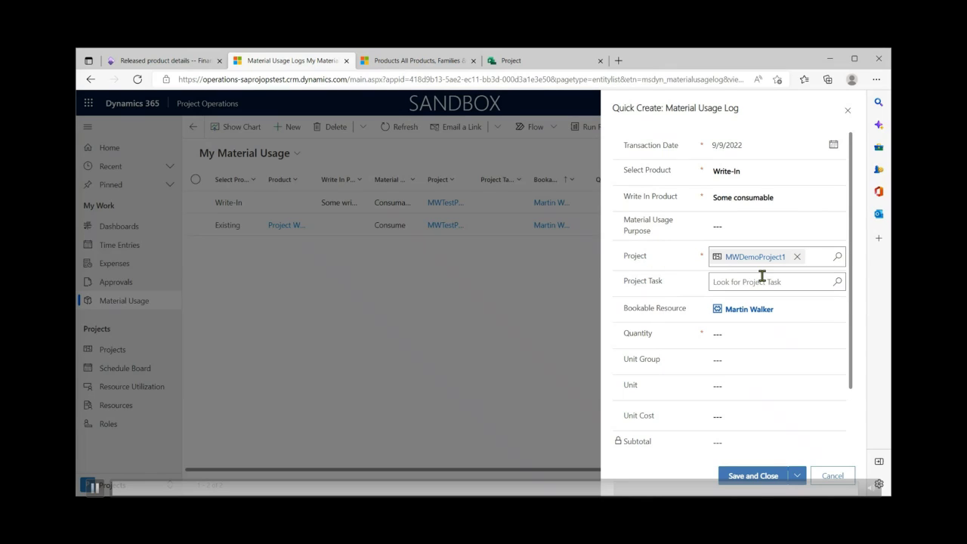
{"action": "left_click", "coordinate": [733, 334]}
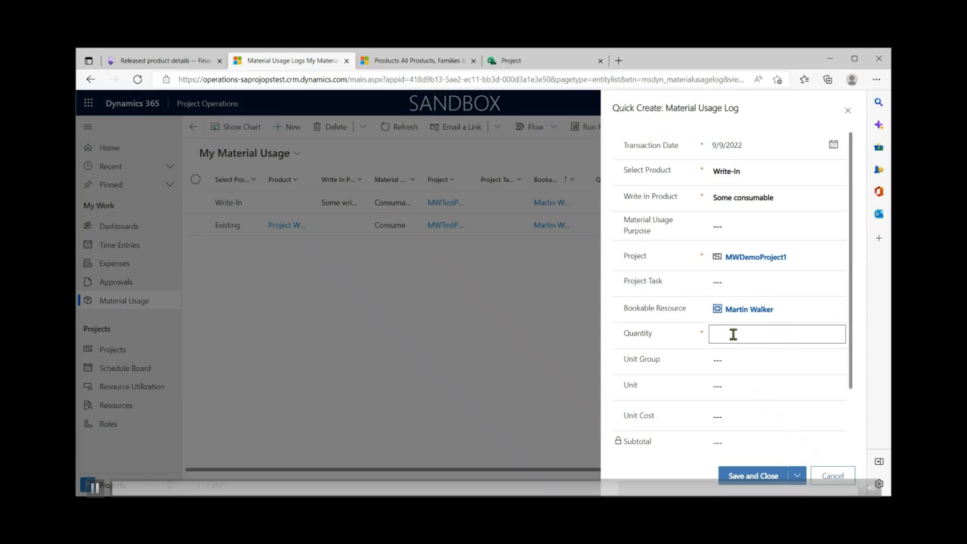
{"action": "type", "text": "1"}
- Set the log's unit to ea and its unit cost to 55, and save and close it
{"action": "left_click", "coordinate": [725, 361]}
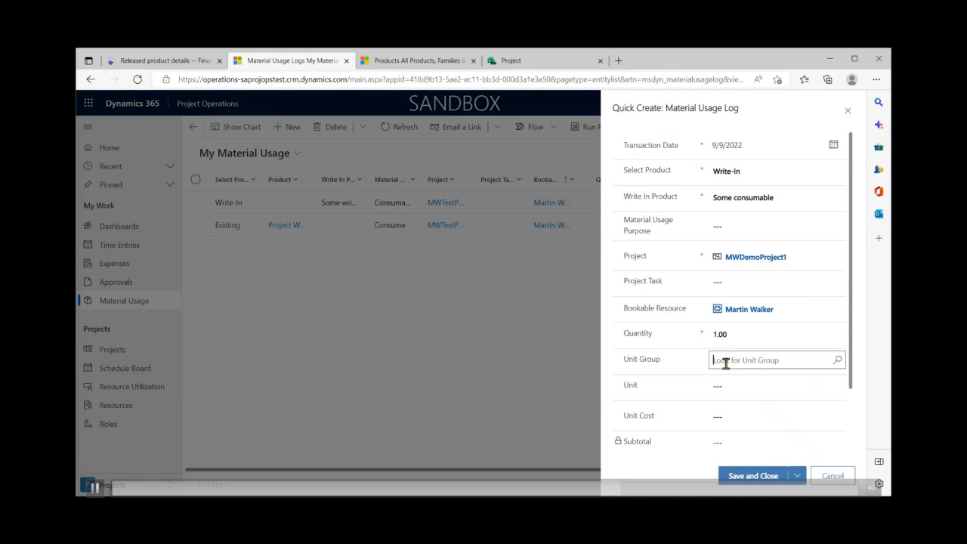
{"action": "left_click", "coordinate": [642, 388]}
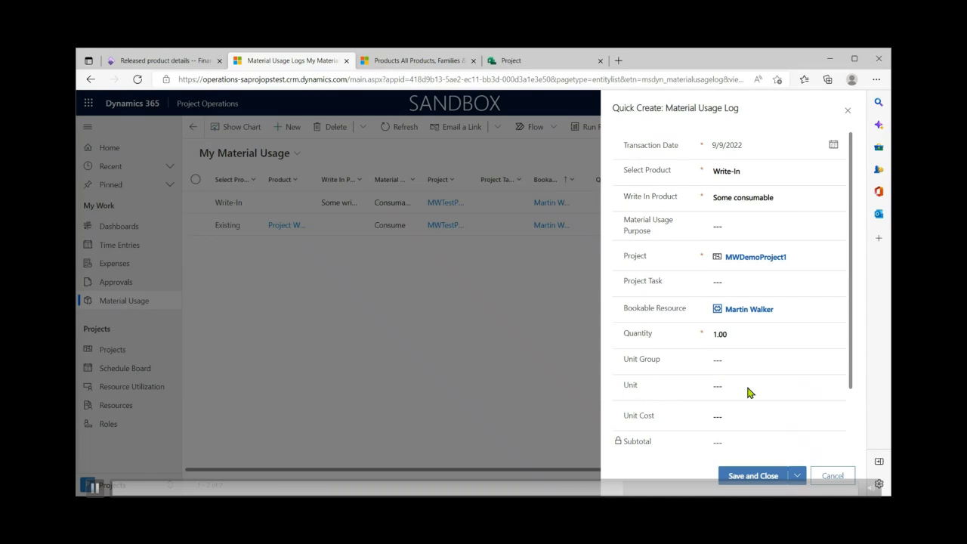
{"action": "left_click", "coordinate": [785, 384]}
{"action": "type", "text": "ea"}
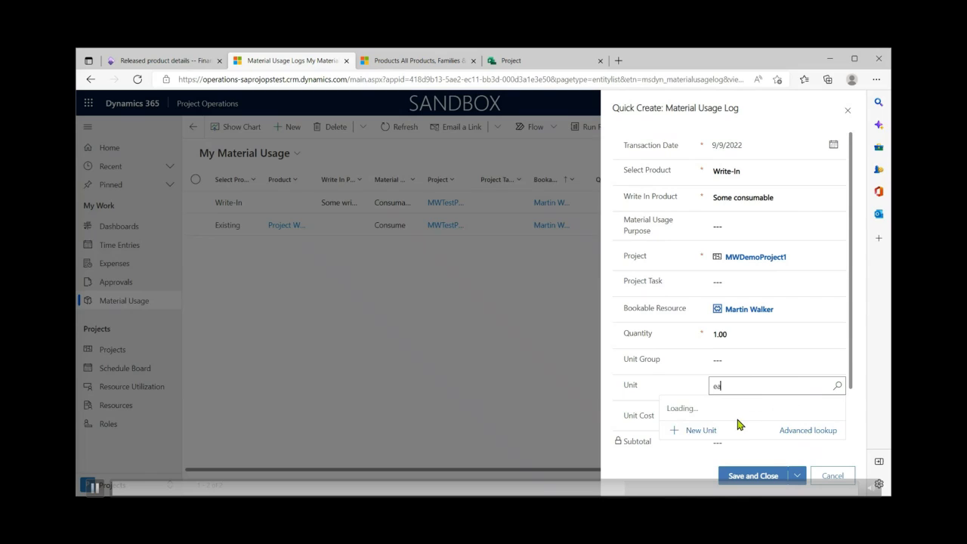
{"action": "left_click", "coordinate": [702, 425]}
{"action": "left_click", "coordinate": [722, 414]}
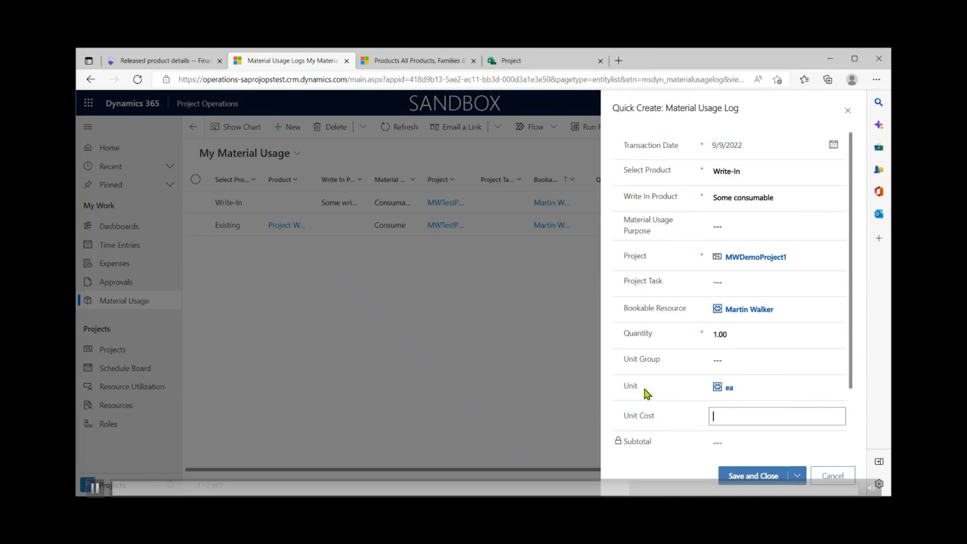
{"action": "type", "text": "55"}
{"action": "left_click", "coordinate": [739, 479]}
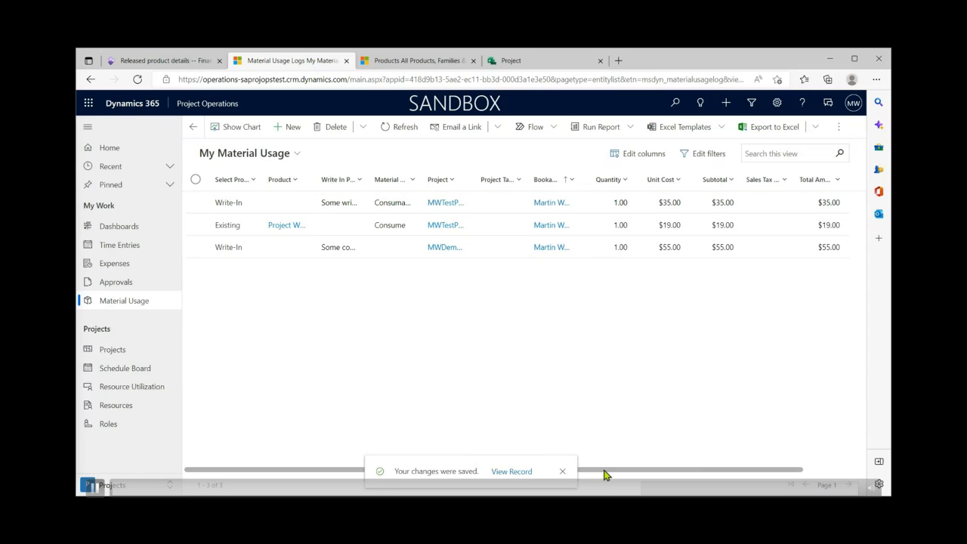
- Check the status of the new write-in entry for MWDemoProject1 and submit it for approval
{"action": "left_click_drag", "start_coordinate": [604, 470], "coordinate": [351, 495]}
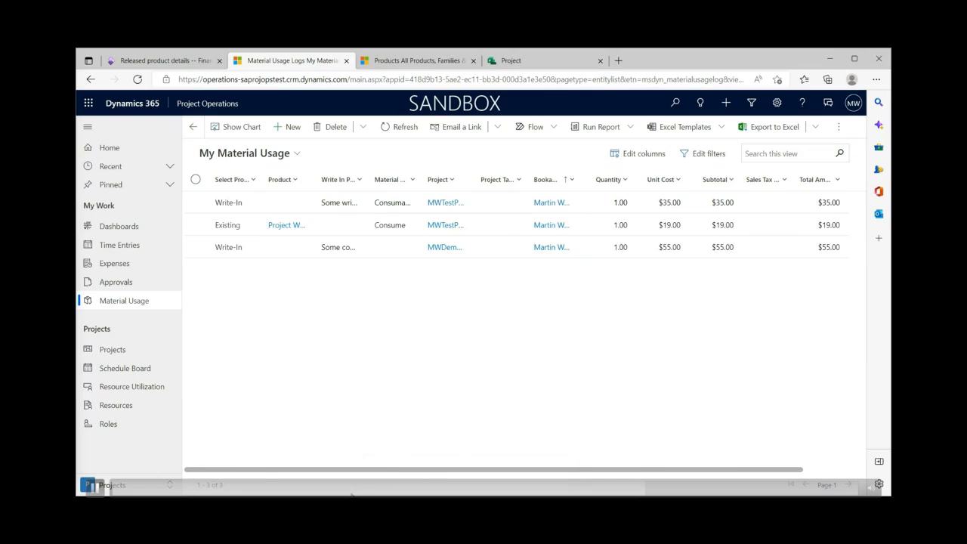
{"action": "left_click", "coordinate": [197, 249]}
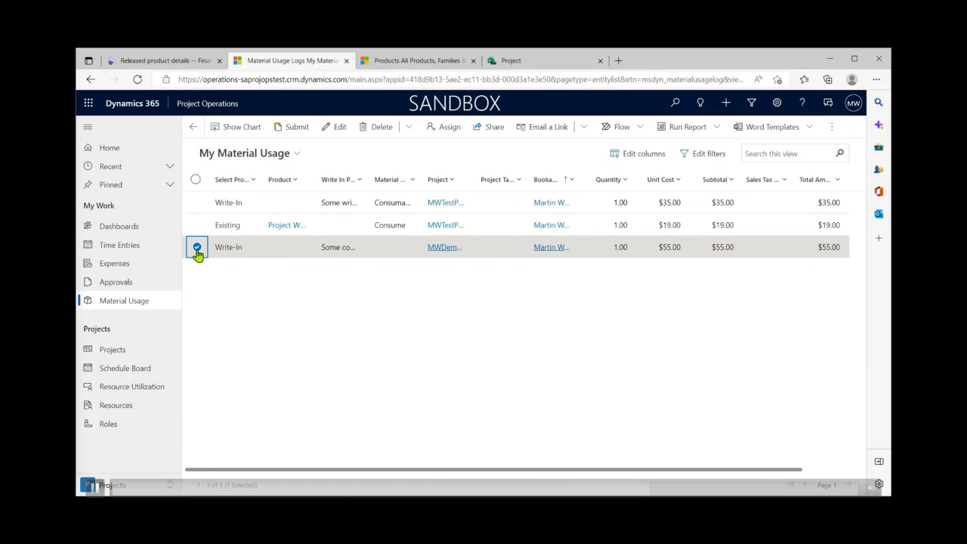
{"action": "left_click", "coordinate": [294, 128]}
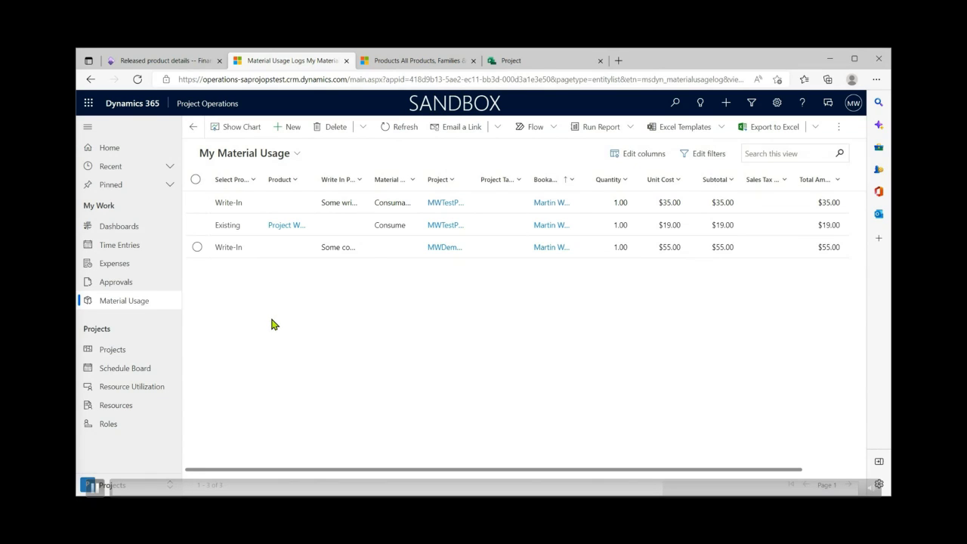
- Open Approvals in the Material Usage for Approval view and examine the submitted write-in entry and its available actions
{"action": "left_click", "coordinate": [113, 287]}
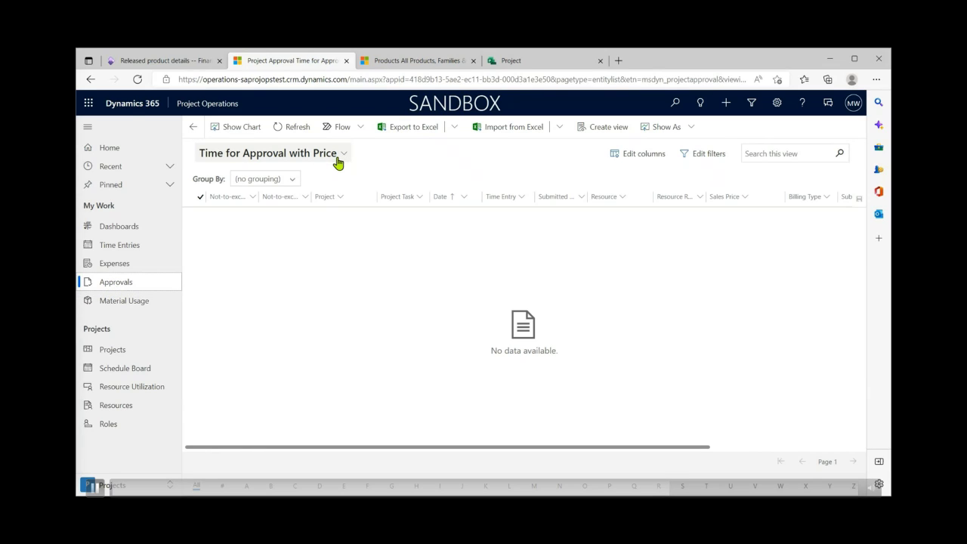
{"action": "left_click", "coordinate": [338, 154]}
{"action": "left_click", "coordinate": [242, 311]}
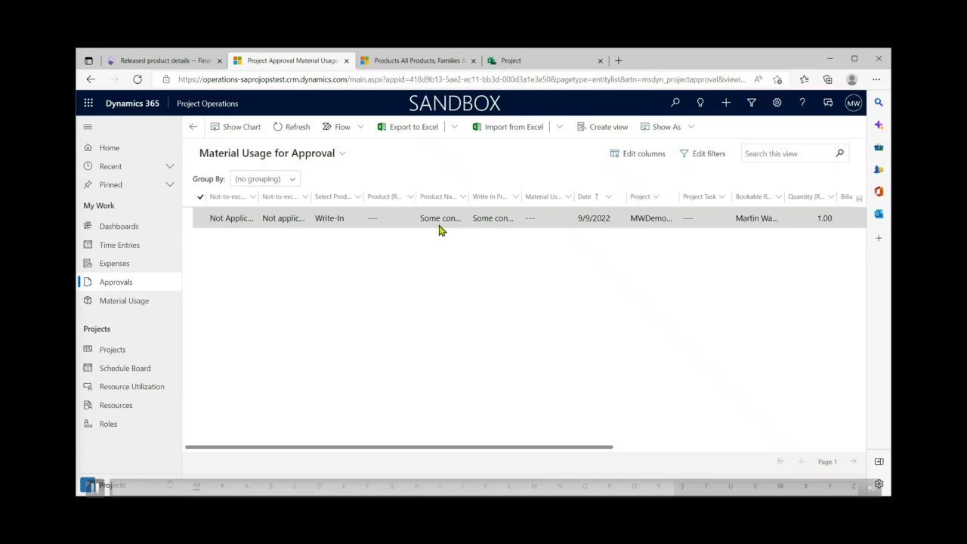
{"action": "left_click_drag", "start_coordinate": [487, 446], "coordinate": [367, 446]}
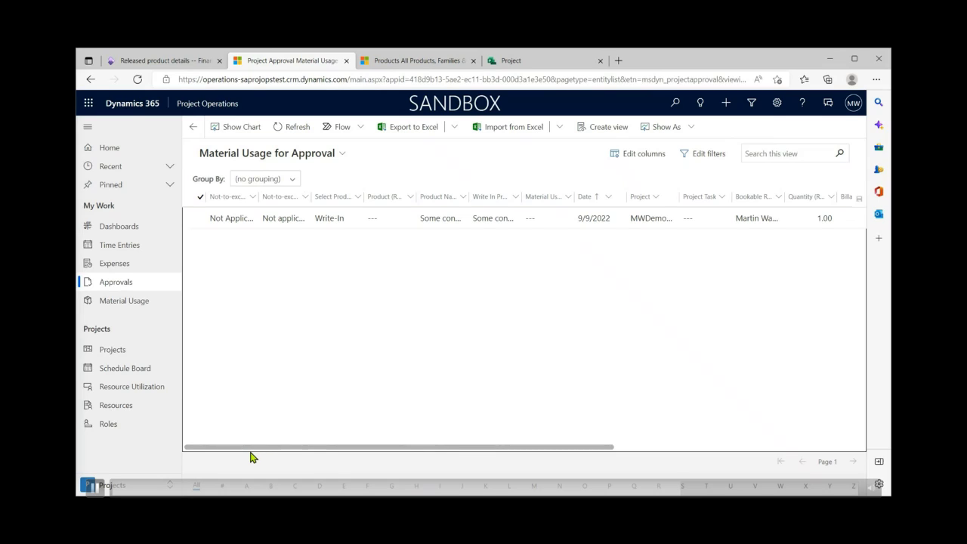
{"action": "left_click", "coordinate": [201, 219]}
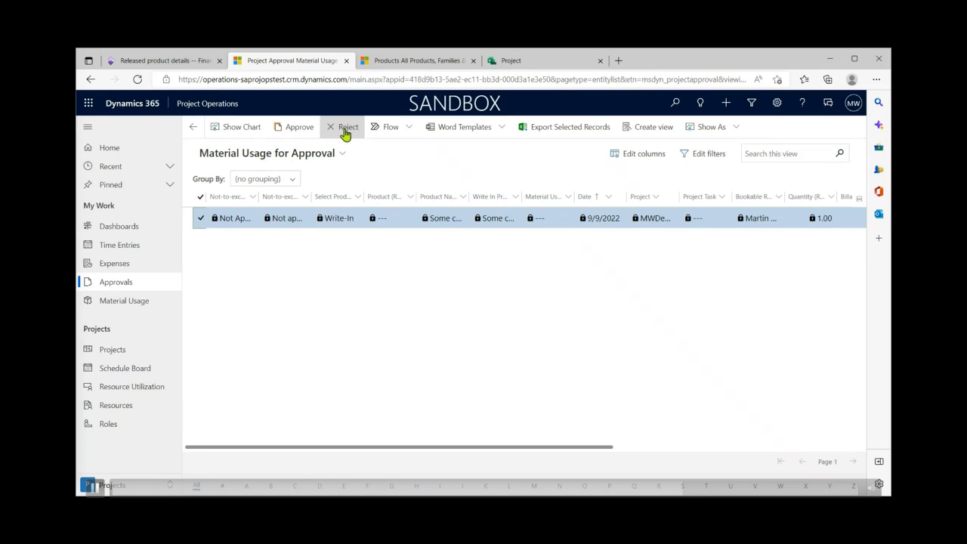
{"action": "left_click", "coordinate": [199, 219]}
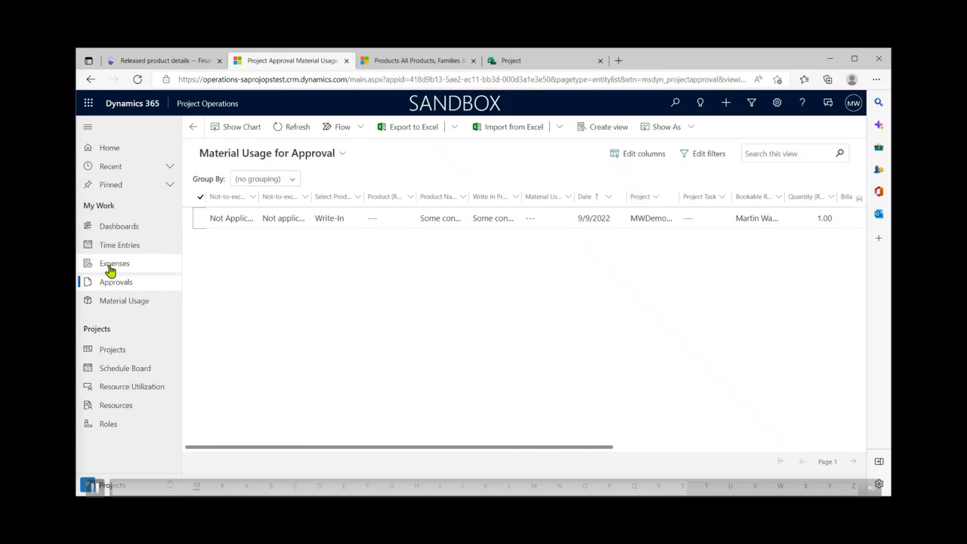
- Return to My Material Usage and recall the submitted write-in entry for MWDemoProject1
{"action": "left_click", "coordinate": [129, 310]}
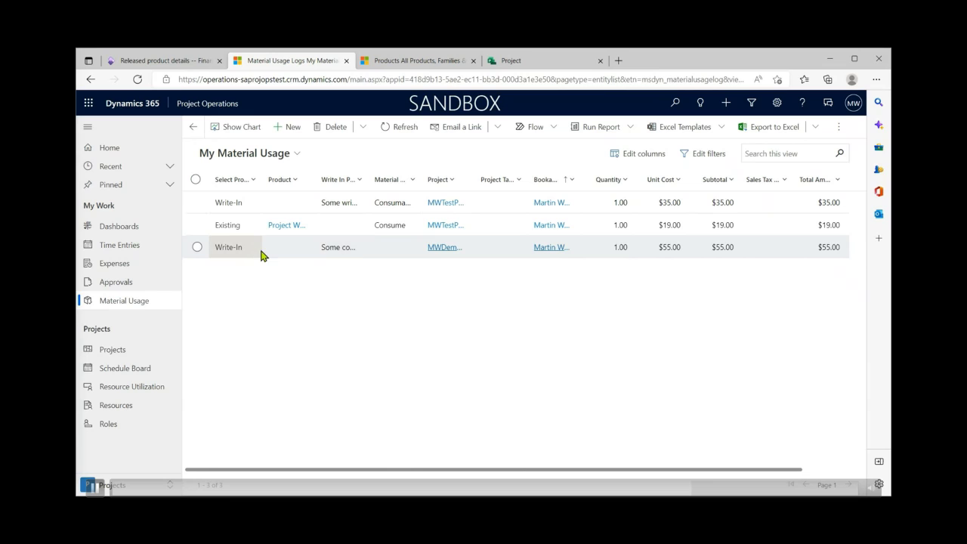
{"action": "left_click", "coordinate": [196, 248]}
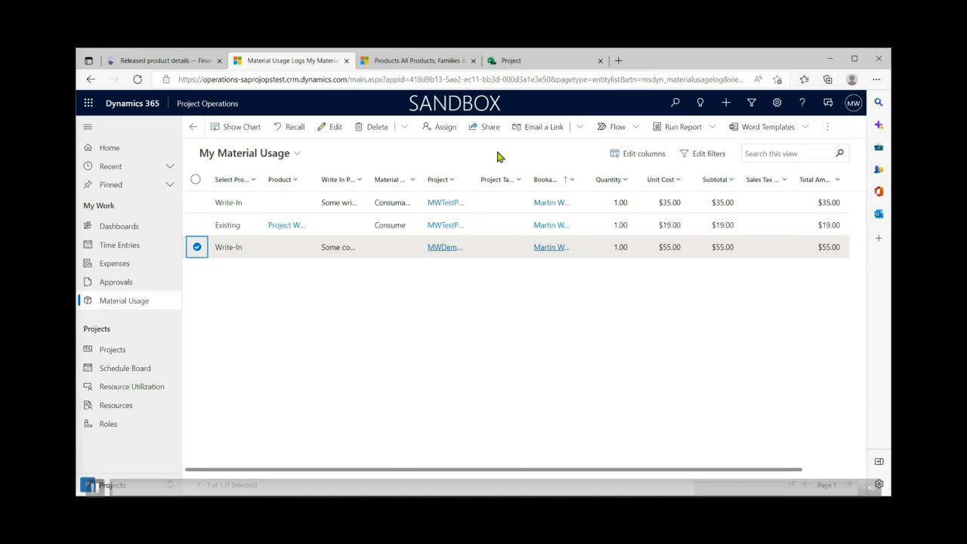
{"action": "left_click", "coordinate": [287, 127]}
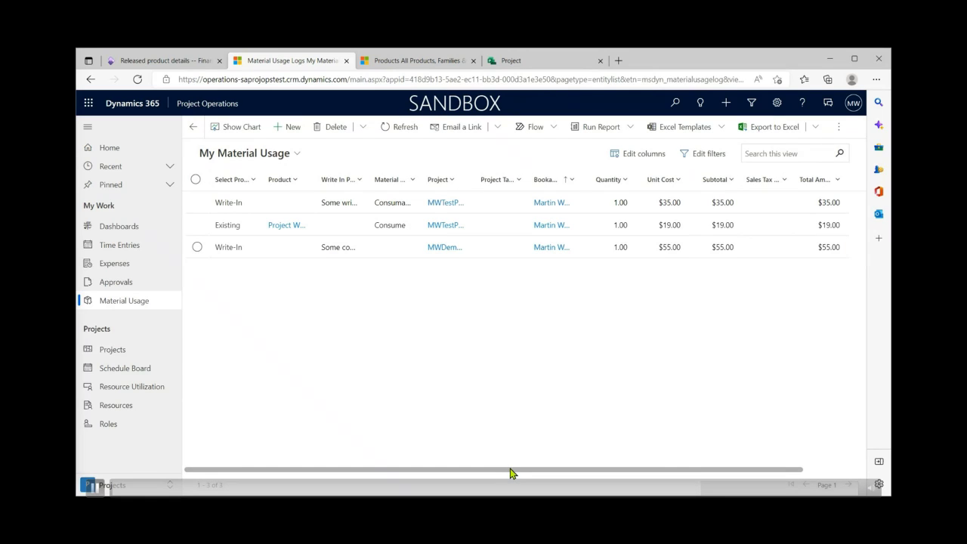
- Check the recalled write-in entry's status and submit it for approval again
{"action": "left_click_drag", "start_coordinate": [511, 469], "coordinate": [663, 466]}
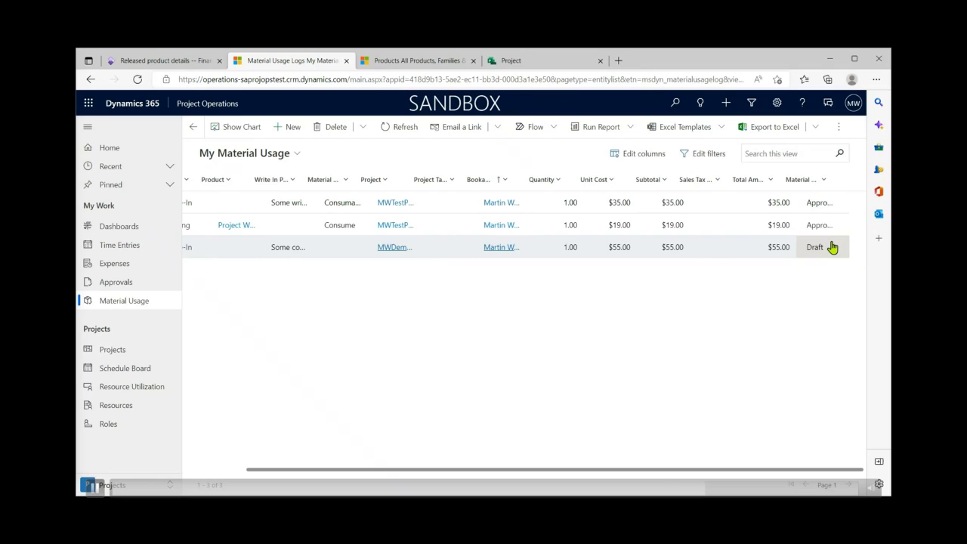
{"action": "left_click_drag", "start_coordinate": [656, 469], "coordinate": [590, 483]}
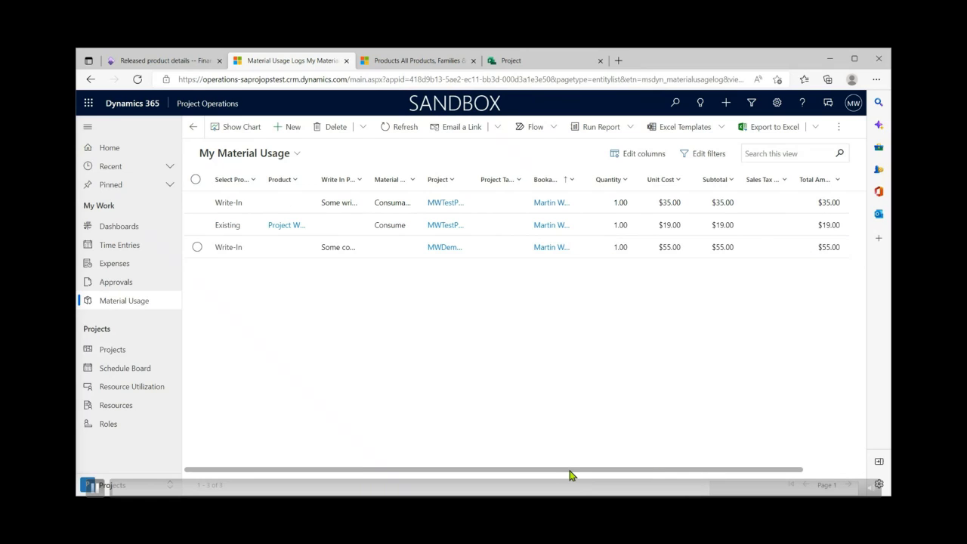
{"action": "left_click", "coordinate": [197, 247]}
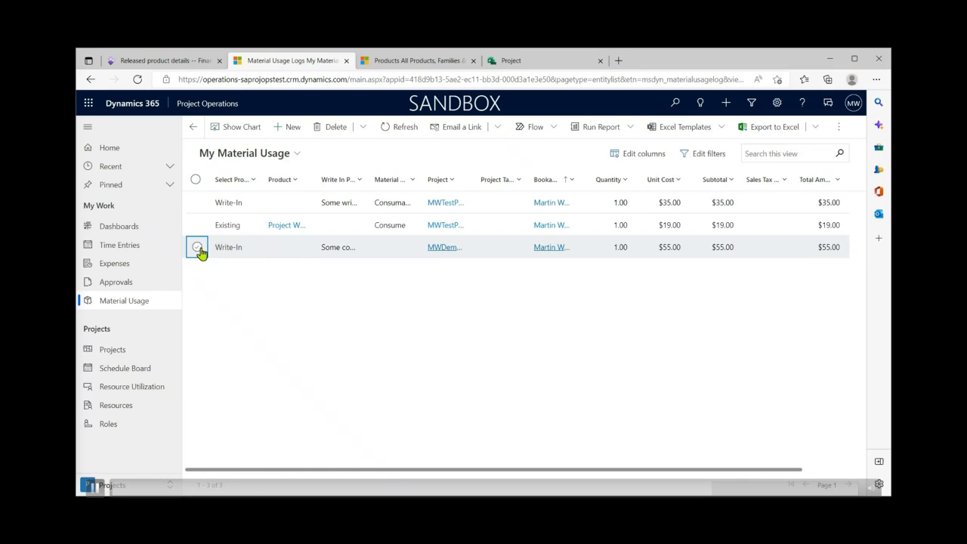
{"action": "left_click", "coordinate": [295, 126]}
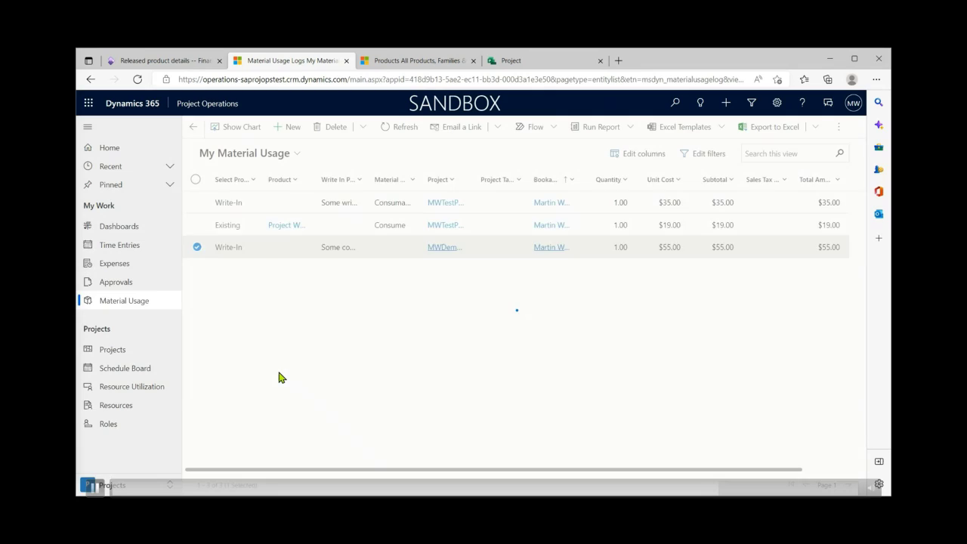
- Approve the write-in consumable entry in the Material Usage for Approval view of Approvals
{"action": "left_click", "coordinate": [119, 284]}
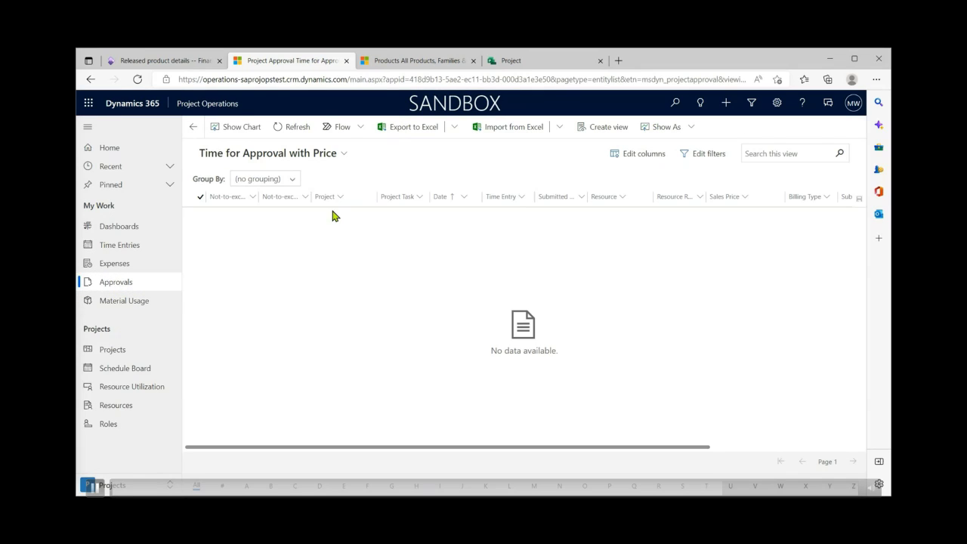
{"action": "left_click", "coordinate": [328, 156]}
{"action": "left_click", "coordinate": [265, 300]}
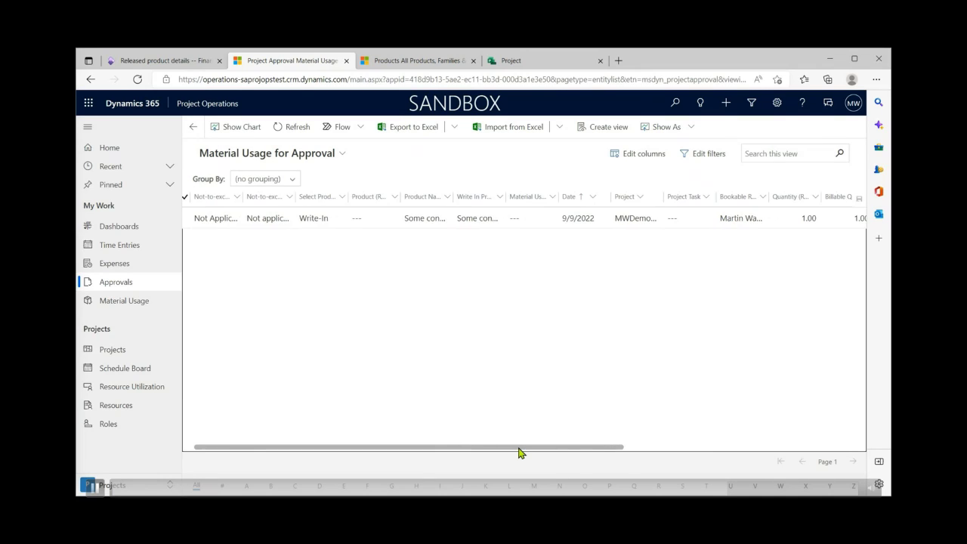
{"action": "left_click_drag", "start_coordinate": [518, 449], "coordinate": [309, 446]}
{"action": "left_click", "coordinate": [200, 224]}
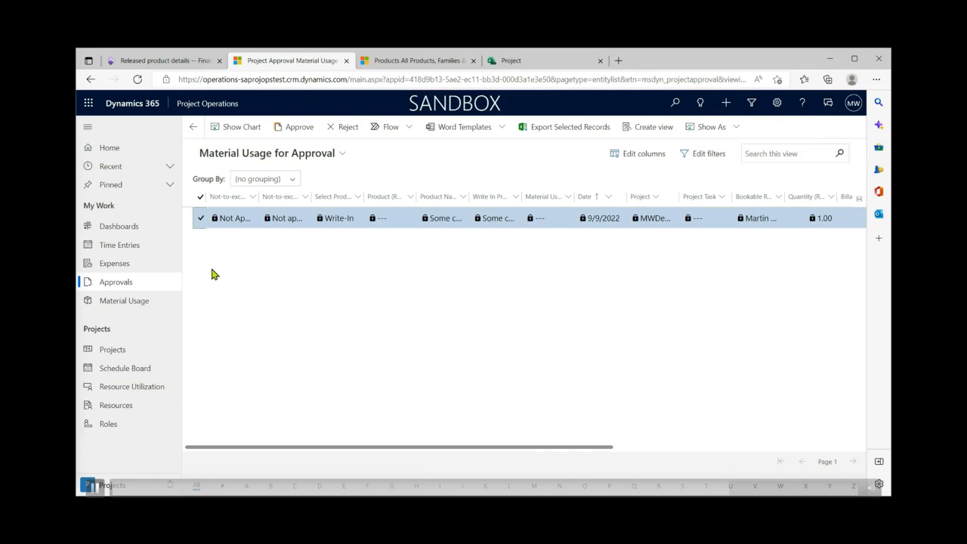
{"action": "left_click", "coordinate": [293, 128]}
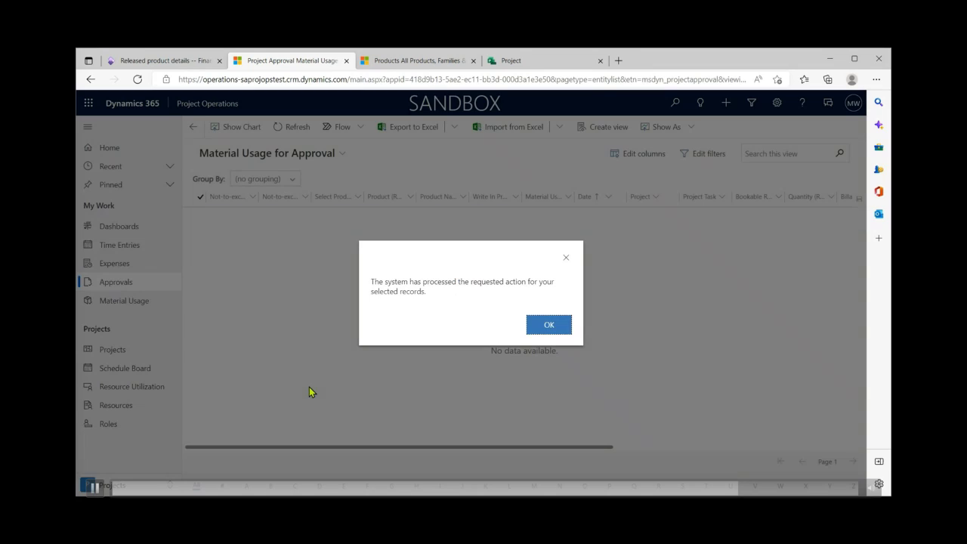
{"action": "left_click", "coordinate": [539, 338]}
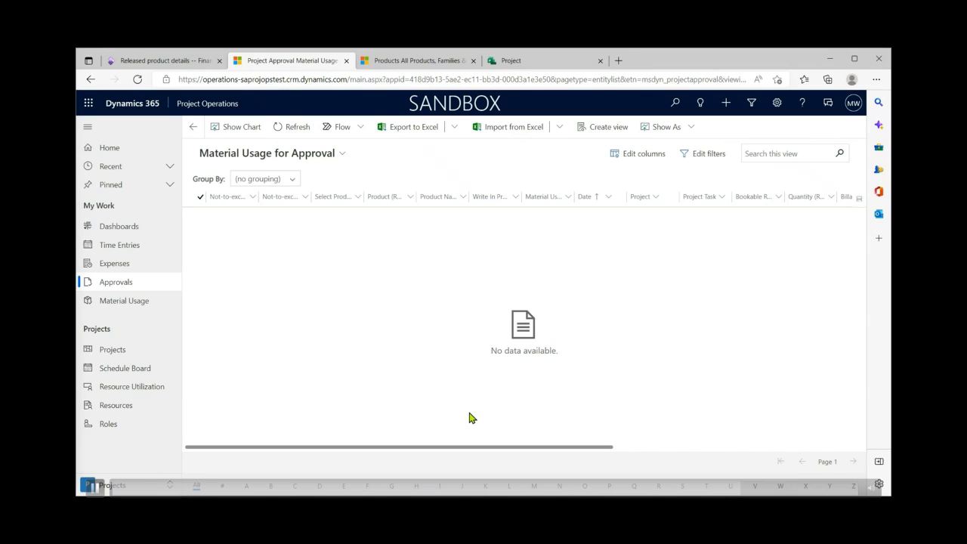
- Open MWDemoProject1's related actuals and review the material cost and unbilled sales lines, including their prices and amounts
{"action": "left_click", "coordinate": [122, 350]}
{"action": "left_click", "coordinate": [290, 226]}
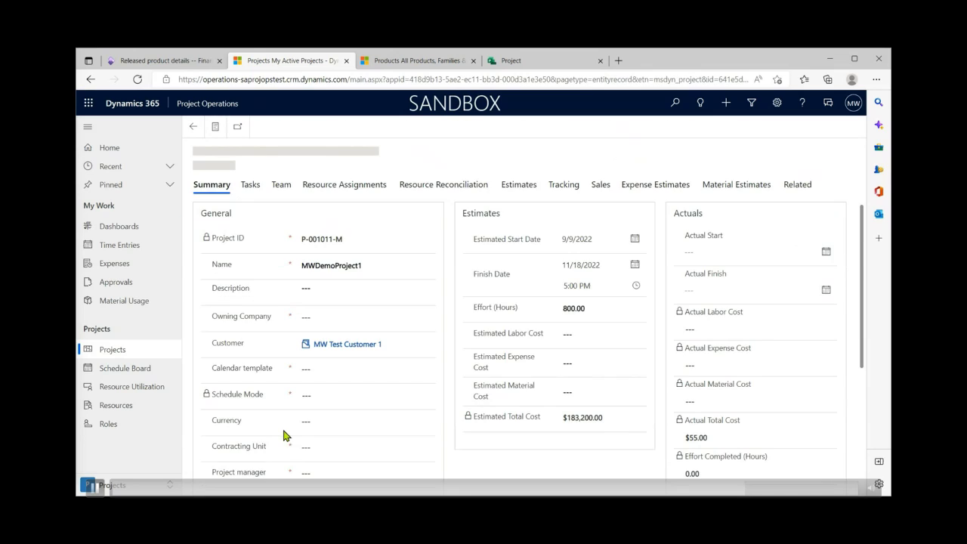
{"action": "left_click", "coordinate": [791, 216]}
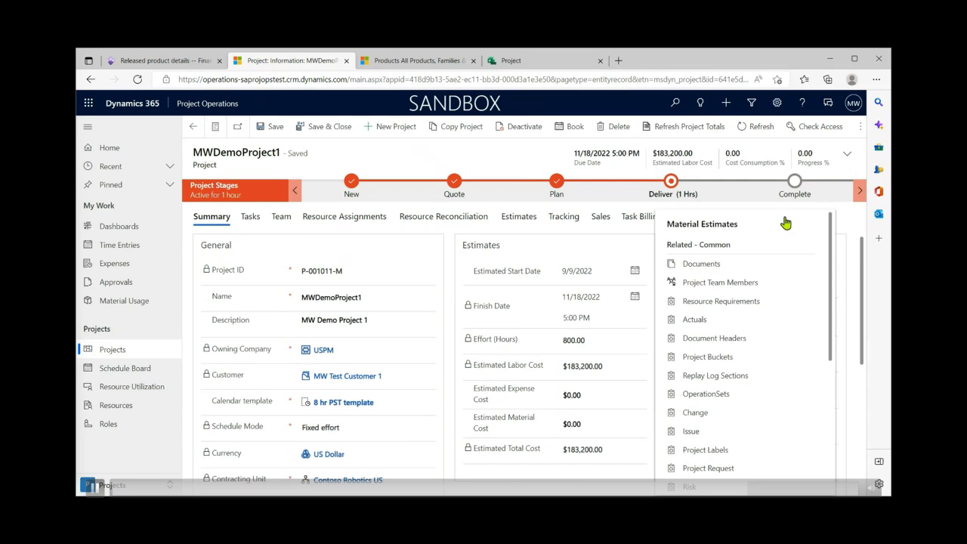
{"action": "left_click", "coordinate": [697, 317]}
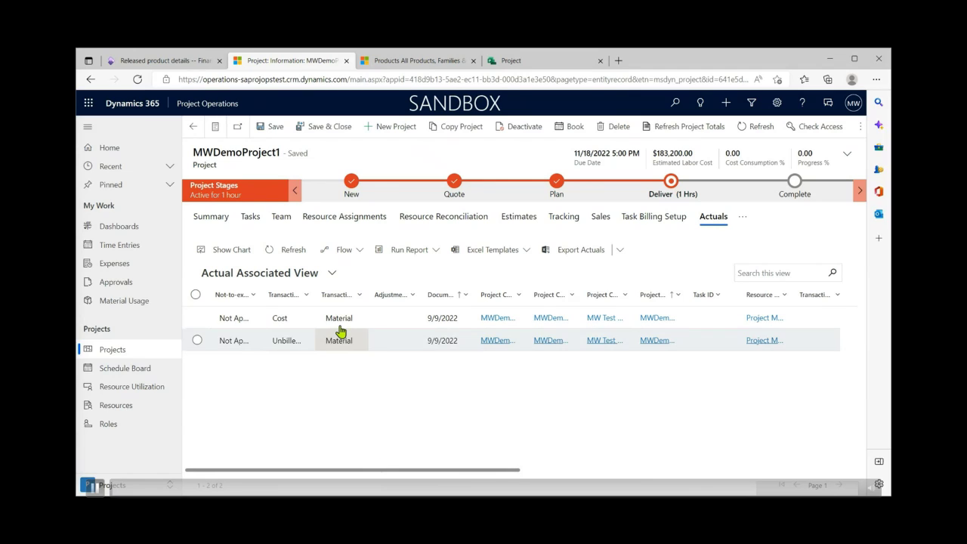
{"action": "left_click_drag", "start_coordinate": [367, 293], "coordinate": [385, 292]}
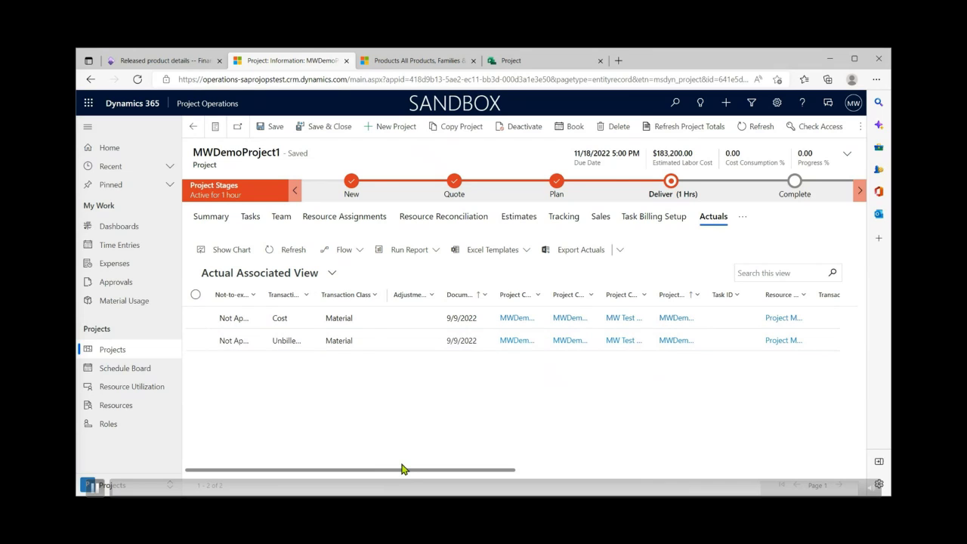
{"action": "left_click_drag", "start_coordinate": [398, 470], "coordinate": [755, 471]}
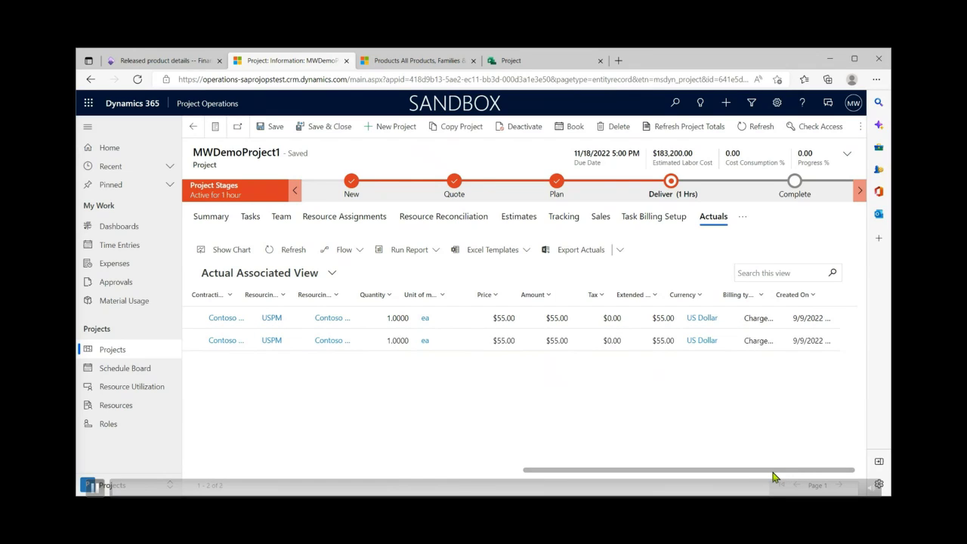
{"action": "left_click_drag", "start_coordinate": [772, 472], "coordinate": [351, 485]}
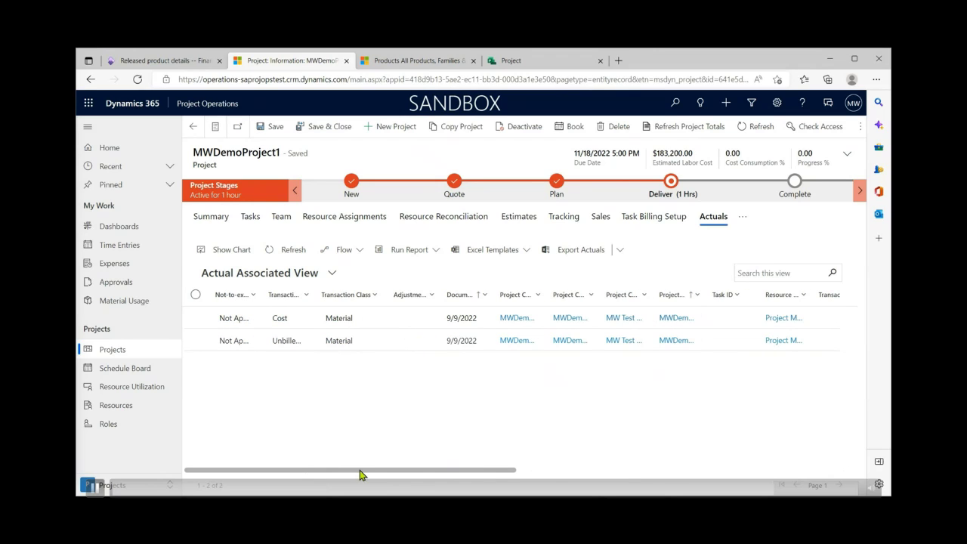
- Start a new material usage log dated 9/9/2022 for the existing product Software License
{"action": "left_click", "coordinate": [113, 225]}
{"action": "left_click", "coordinate": [121, 301]}
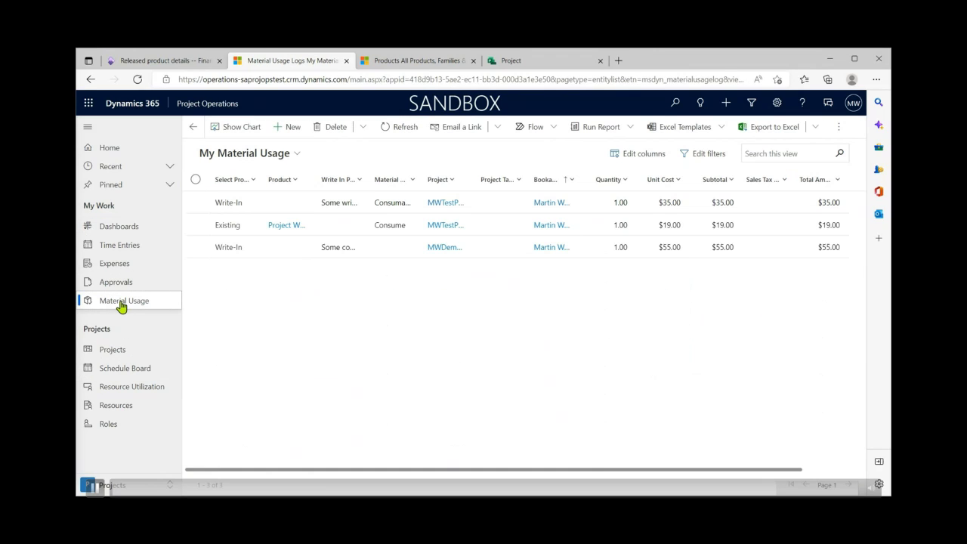
{"action": "left_click", "coordinate": [292, 129]}
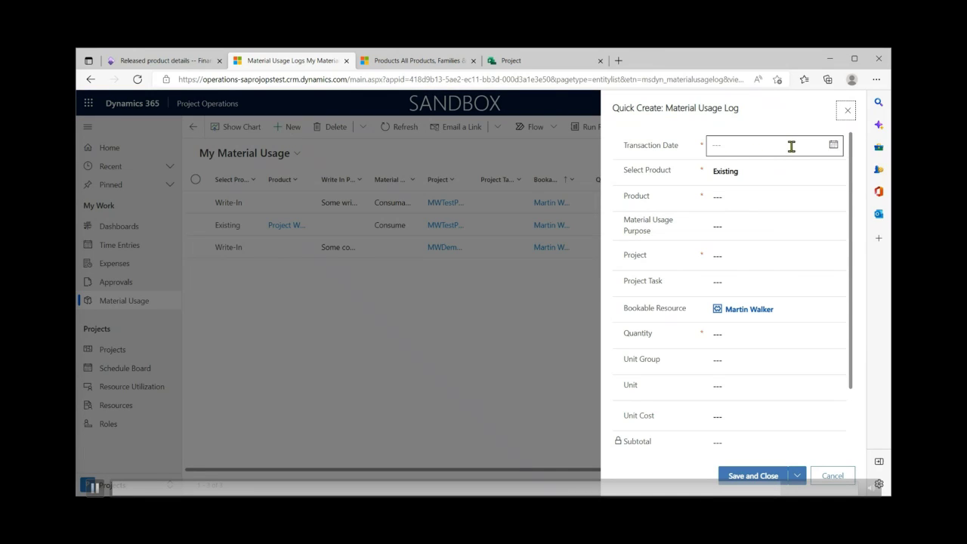
{"action": "left_click", "coordinate": [834, 146]}
{"action": "left_click", "coordinate": [796, 222]}
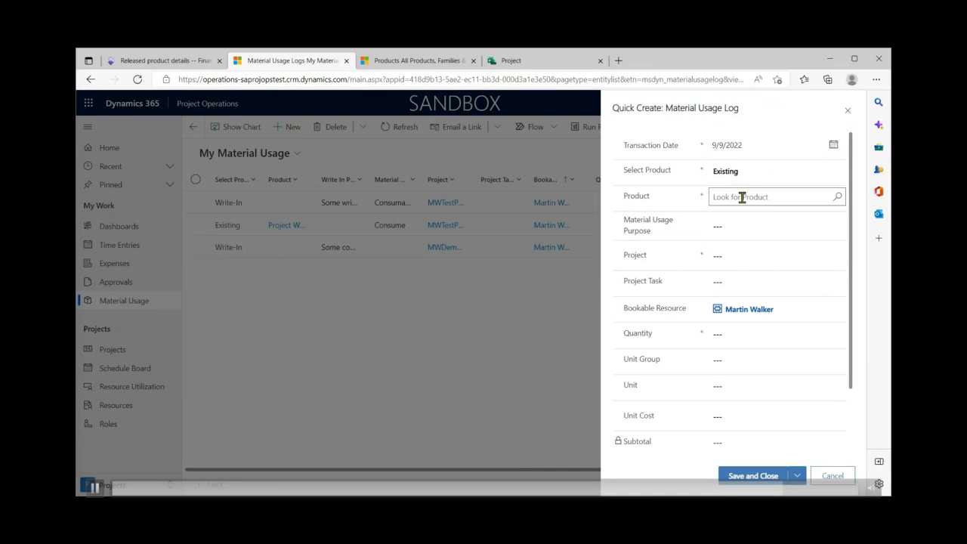
{"action": "left_click", "coordinate": [736, 197]}
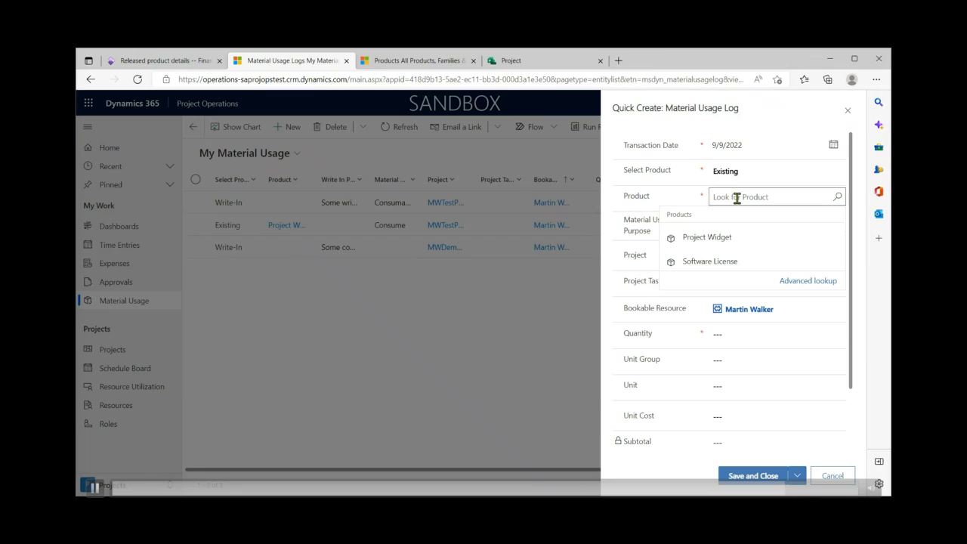
{"action": "left_click", "coordinate": [722, 260]}
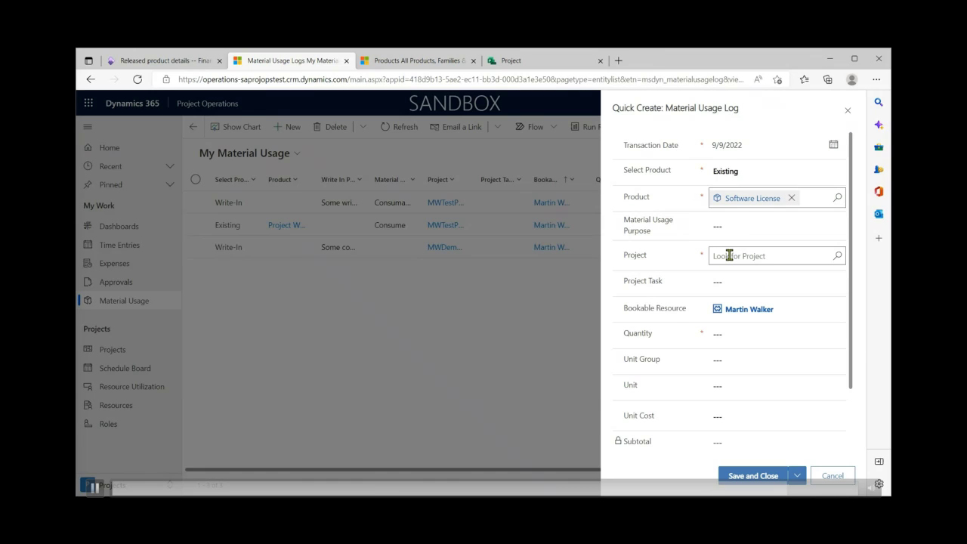
- Assign the material usage log to MWDemoProject1 with a quantity of 1, and save it
{"action": "left_click", "coordinate": [729, 255]}
{"action": "left_click", "coordinate": [717, 293]}
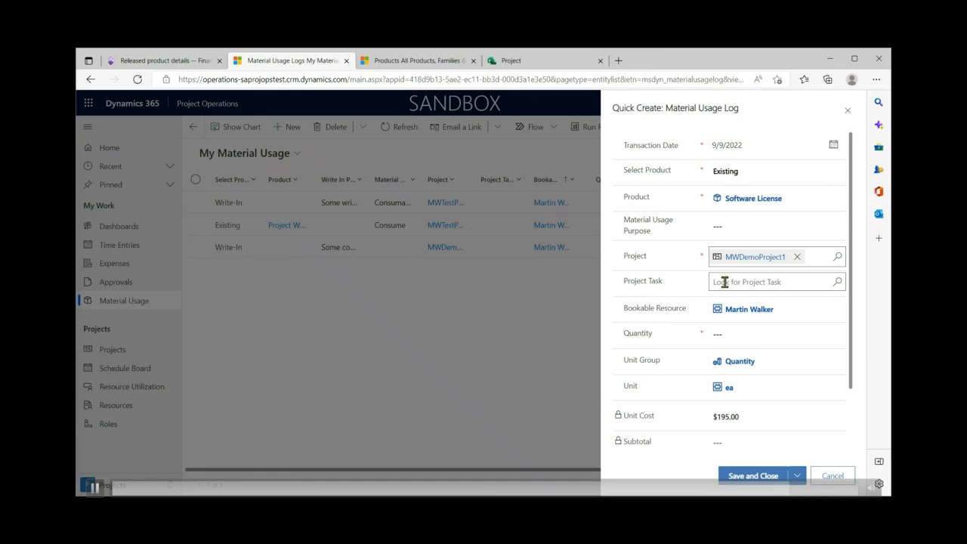
{"action": "left_click", "coordinate": [724, 330]}
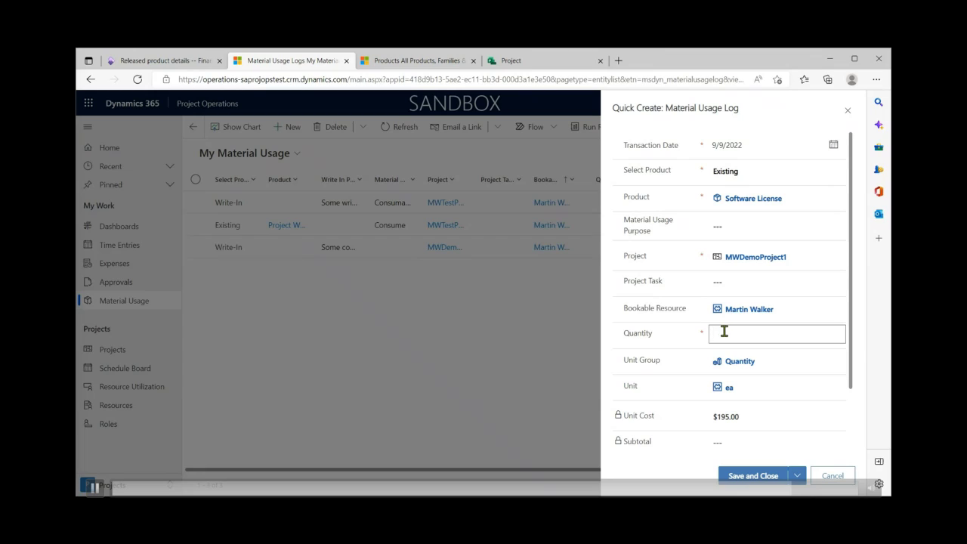
{"action": "type", "text": "1"}
{"action": "key", "text": "Tab"}
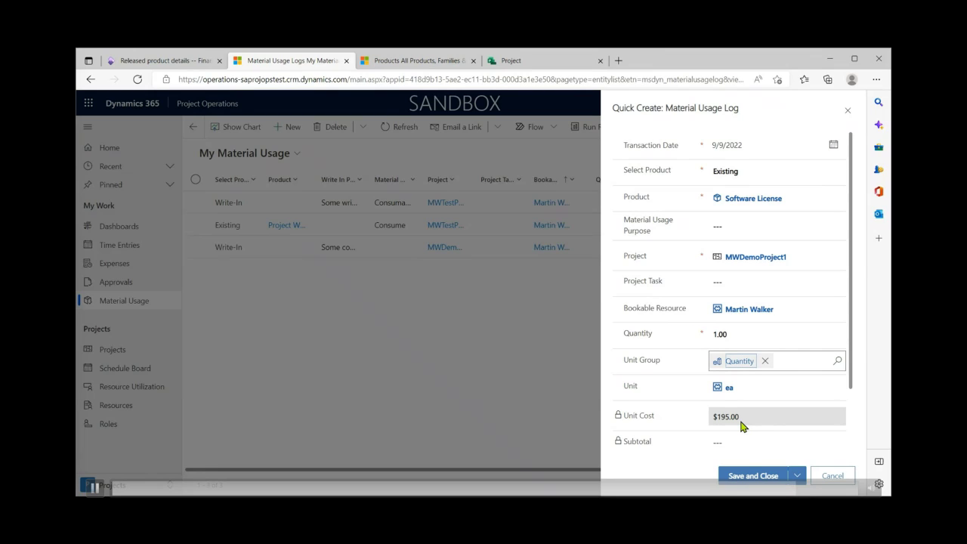
{"action": "left_click", "coordinate": [753, 478]}
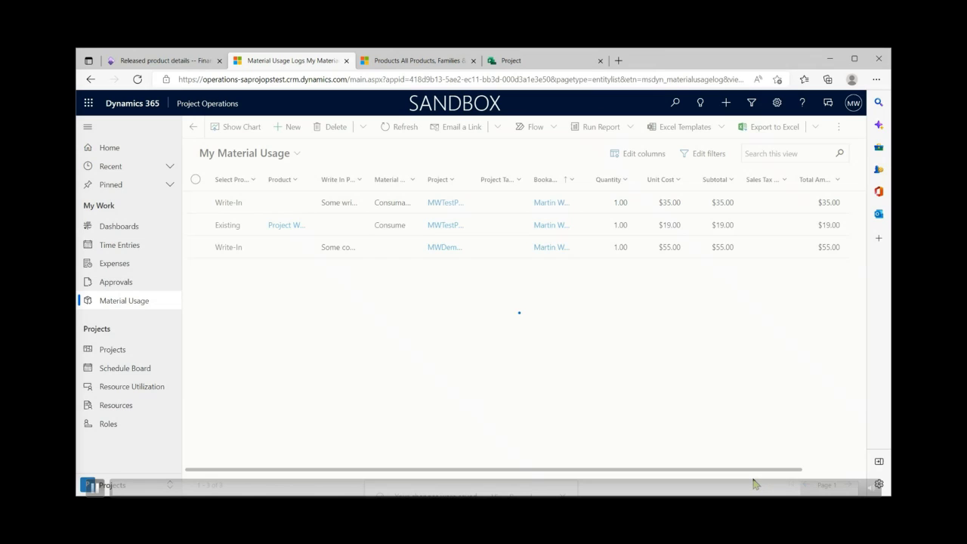
- Check the Software License usage entry's status and submit that entry for approval
{"action": "left_click_drag", "start_coordinate": [600, 472], "coordinate": [740, 473]}
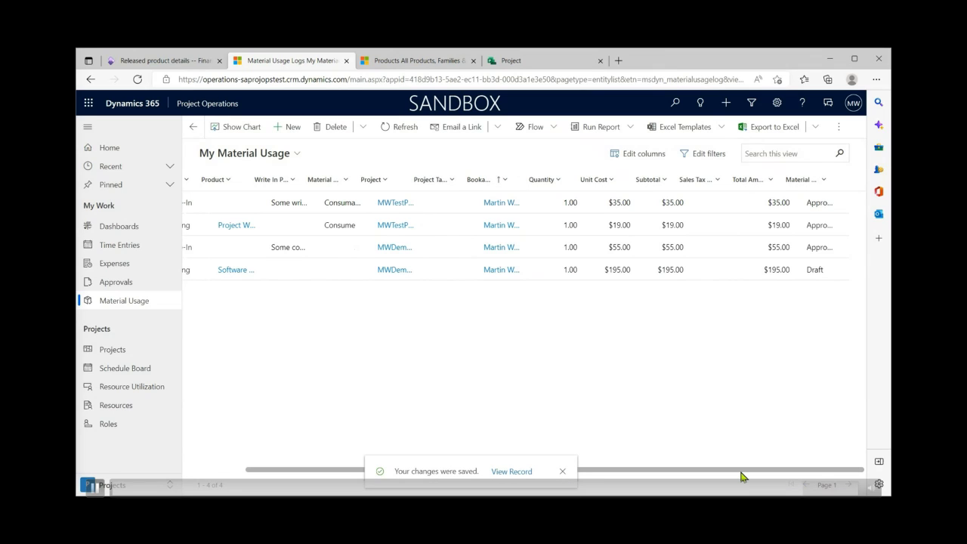
{"action": "left_click_drag", "start_coordinate": [333, 476], "coordinate": [195, 384]}
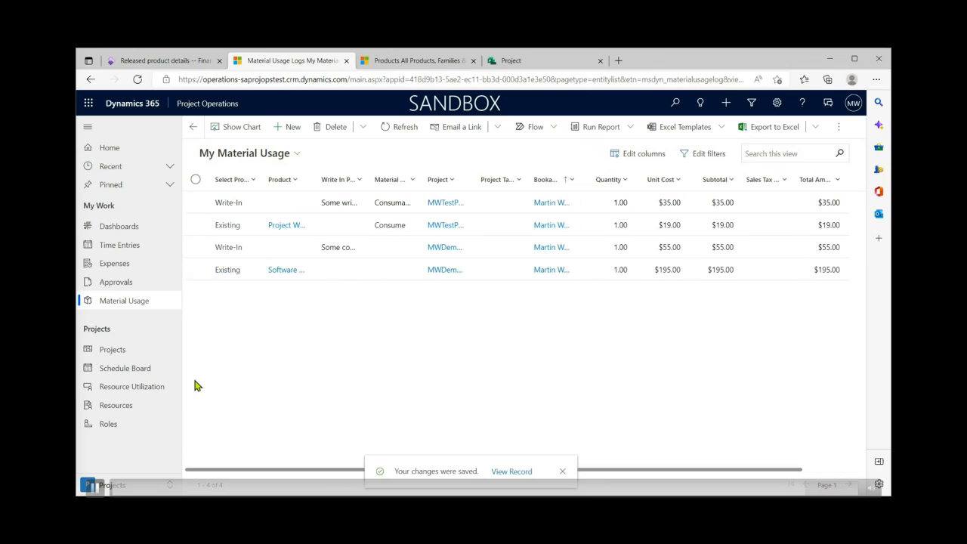
{"action": "left_click", "coordinate": [197, 270]}
{"action": "left_click", "coordinate": [291, 130]}
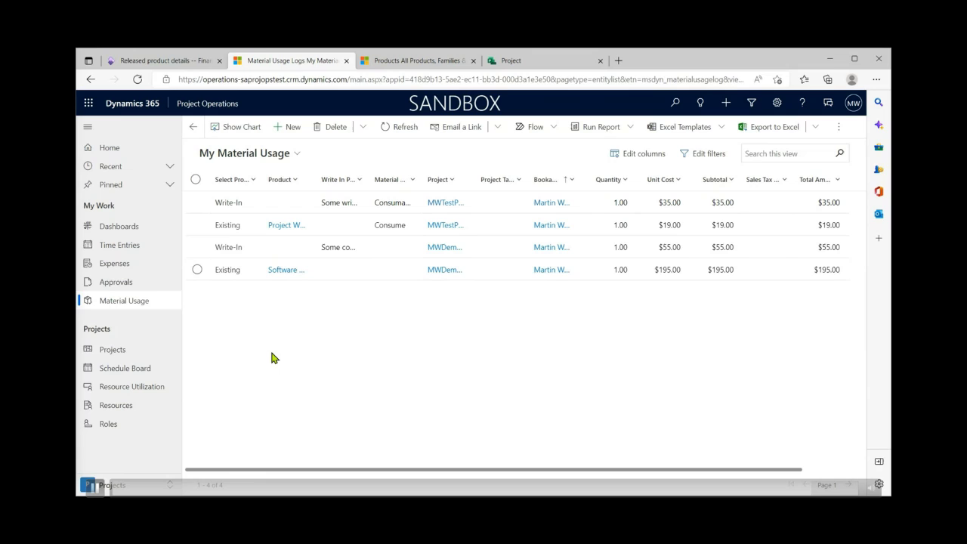
- Approve the Software License entry in the Material Usage for Approval view of Approvals
{"action": "left_click", "coordinate": [116, 282]}
{"action": "left_click", "coordinate": [326, 160]}
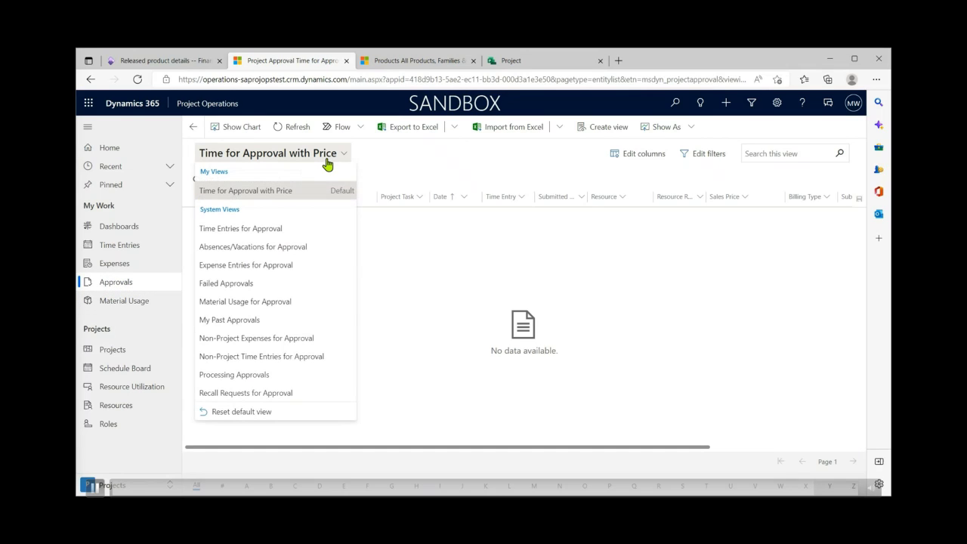
{"action": "left_click", "coordinate": [270, 309]}
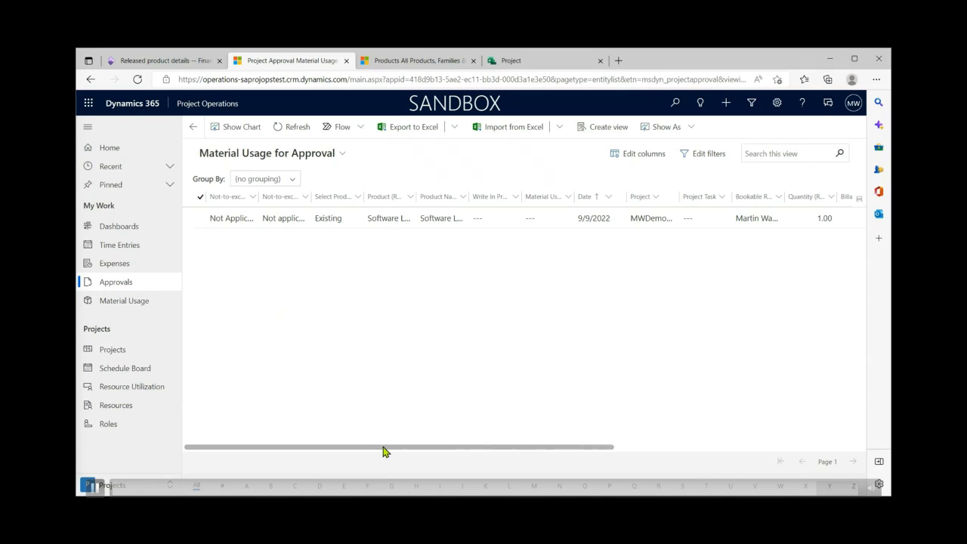
{"action": "left_click_drag", "start_coordinate": [382, 449], "coordinate": [287, 473]}
{"action": "left_click", "coordinate": [200, 217]}
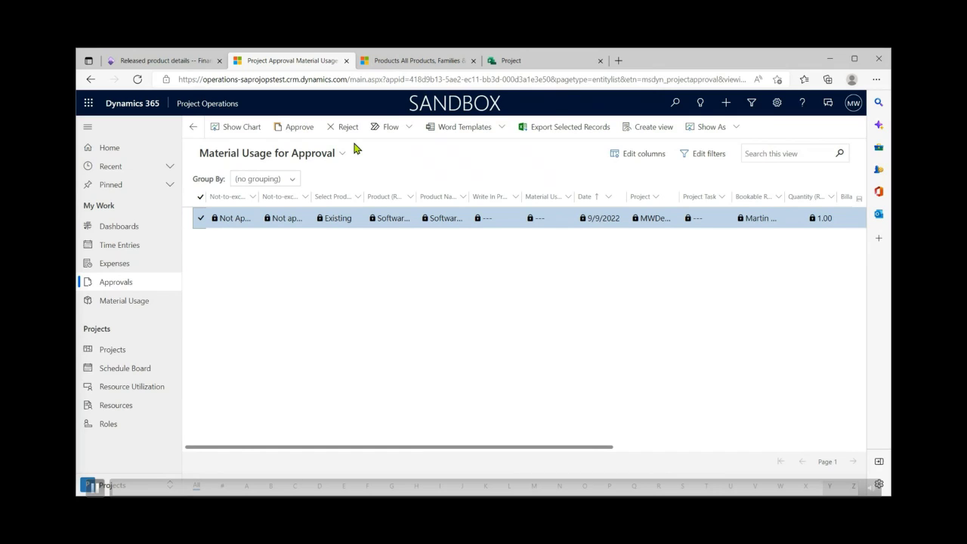
{"action": "left_click", "coordinate": [296, 134]}
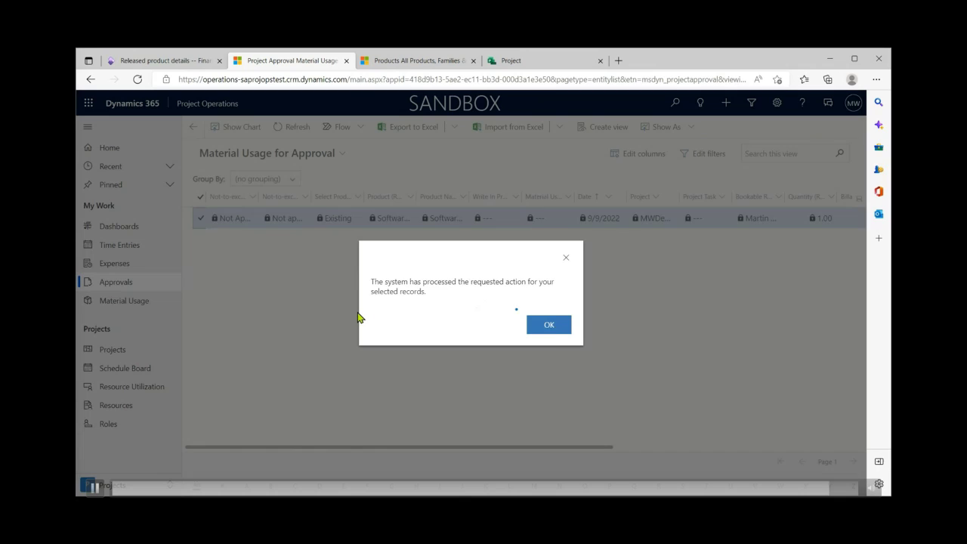
{"action": "left_click", "coordinate": [563, 323]}
- Reopen MWDemoProject1's actuals and compare the cost and sales prices of the newly approved Software License lines
{"action": "left_click", "coordinate": [113, 350]}
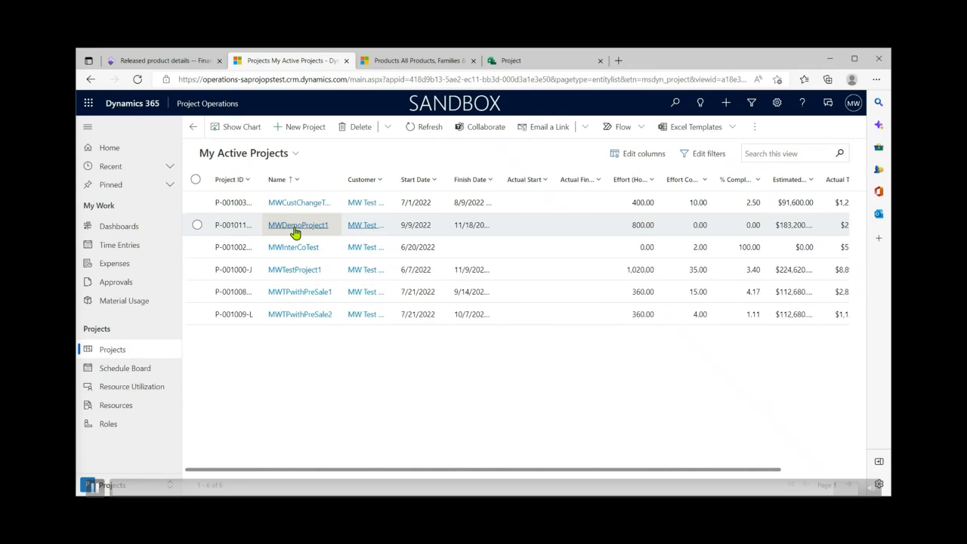
{"action": "left_click", "coordinate": [286, 231]}
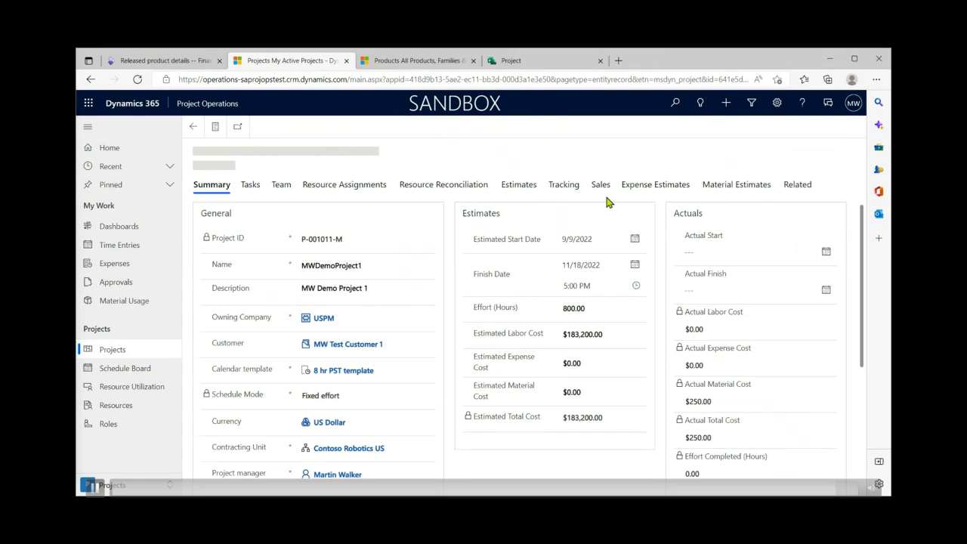
{"action": "left_click", "coordinate": [784, 220]}
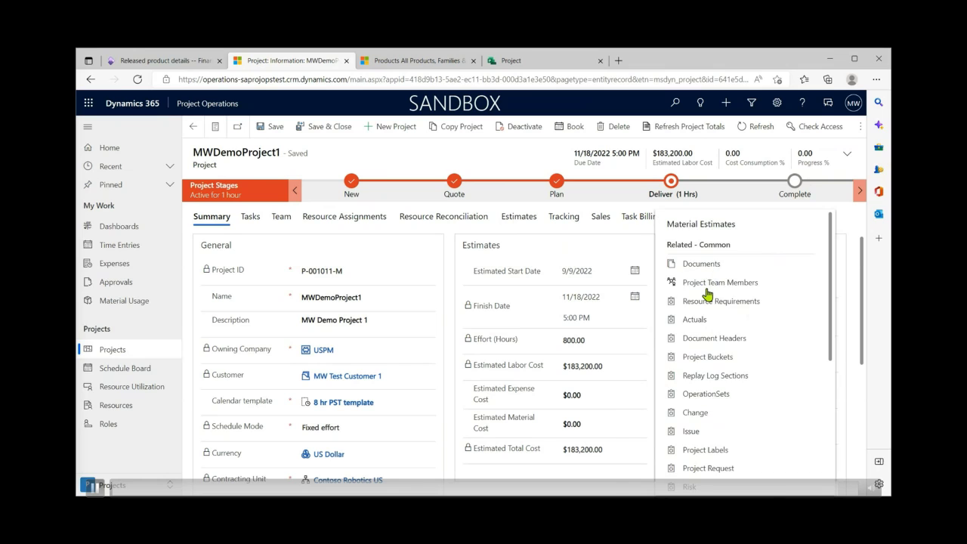
{"action": "left_click", "coordinate": [663, 333]}
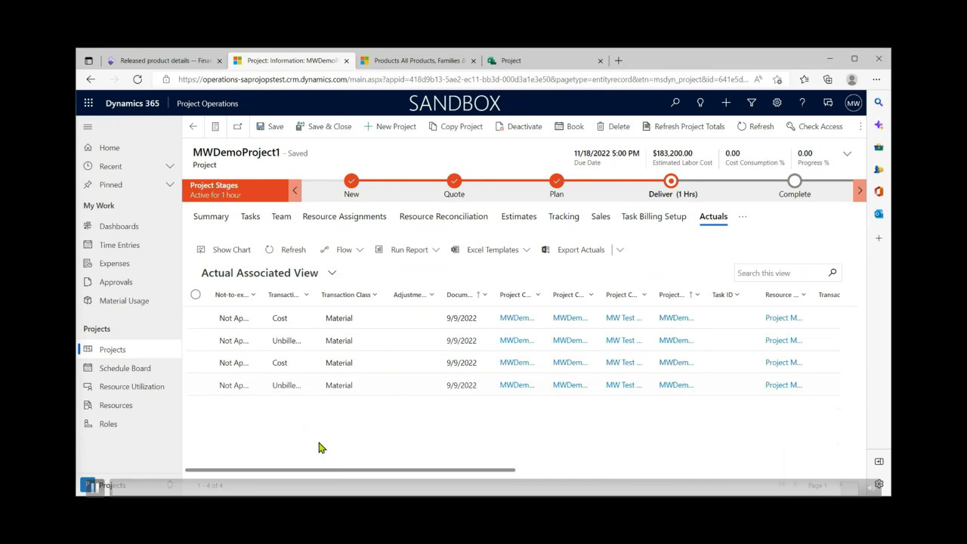
{"action": "left_click_drag", "start_coordinate": [330, 471], "coordinate": [546, 487]}
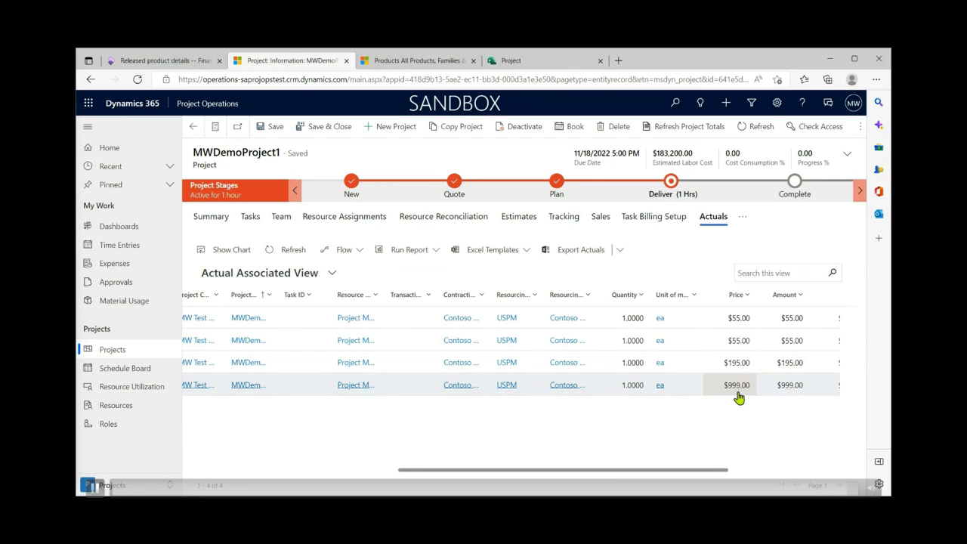
{"action": "left_click_drag", "start_coordinate": [690, 470], "coordinate": [735, 470]}
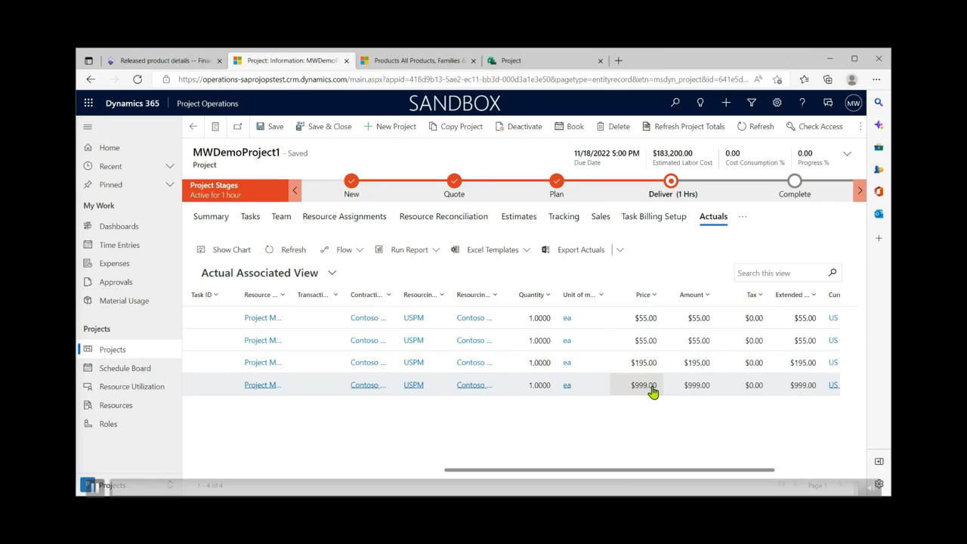
{"action": "left_click_drag", "start_coordinate": [701, 471], "coordinate": [445, 474]}
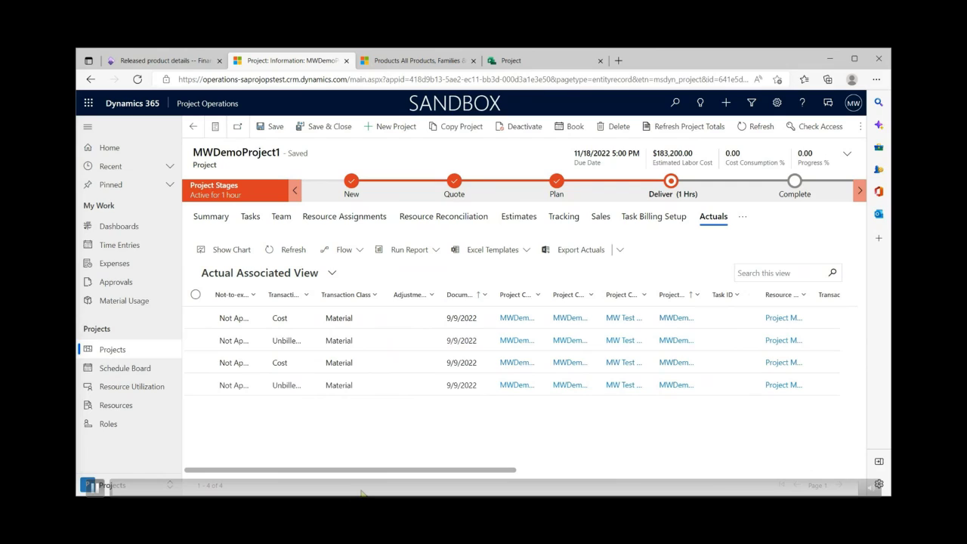
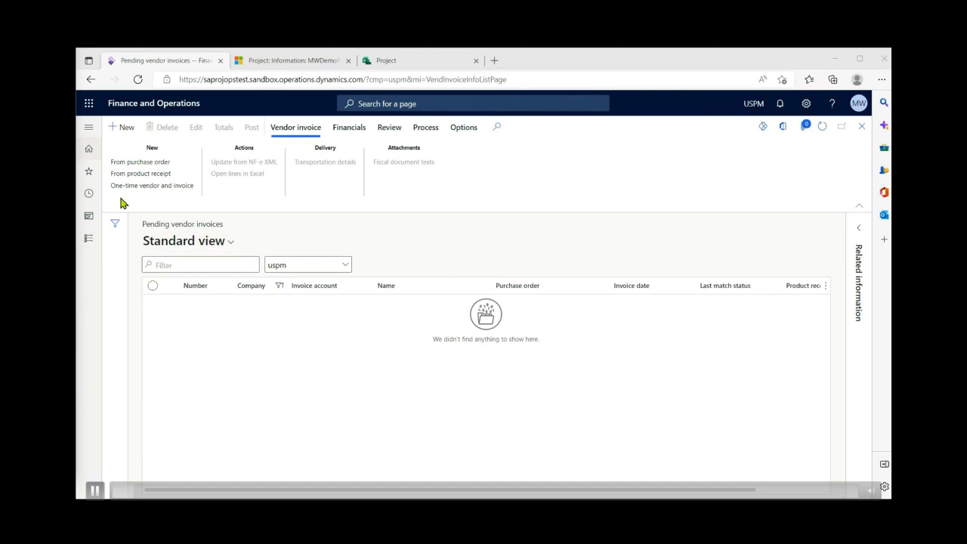
- Create a pending vendor invoice in Finance and Operations for Premium Parts, numbered PP20220909, with today as the invoice date
{"action": "left_click", "coordinate": [121, 127]}
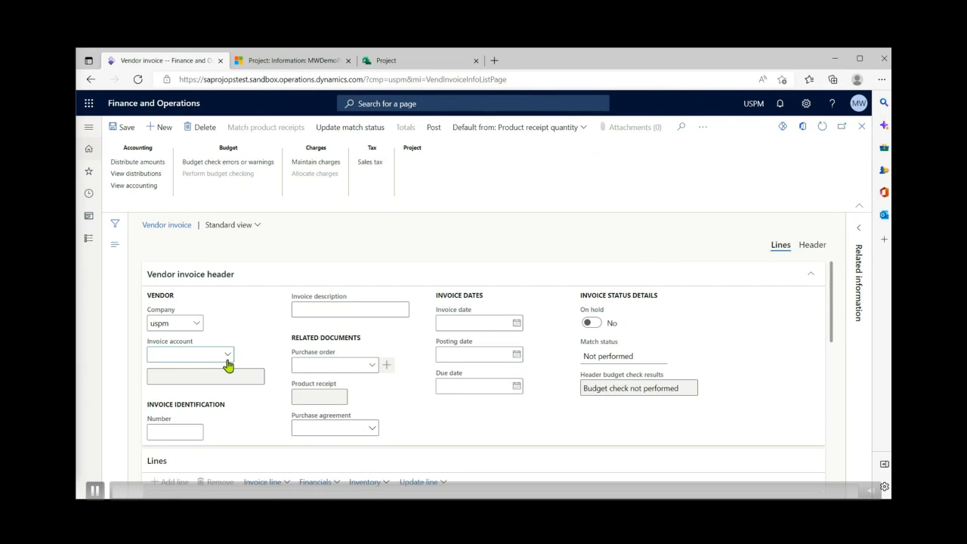
{"action": "left_click", "coordinate": [228, 354]}
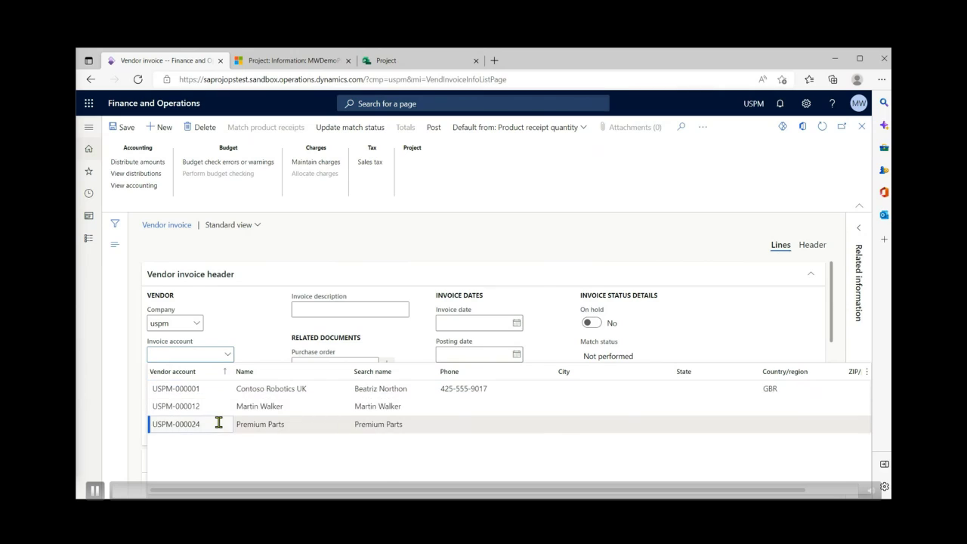
{"action": "left_click", "coordinate": [216, 422]}
{"action": "left_click", "coordinate": [179, 435]}
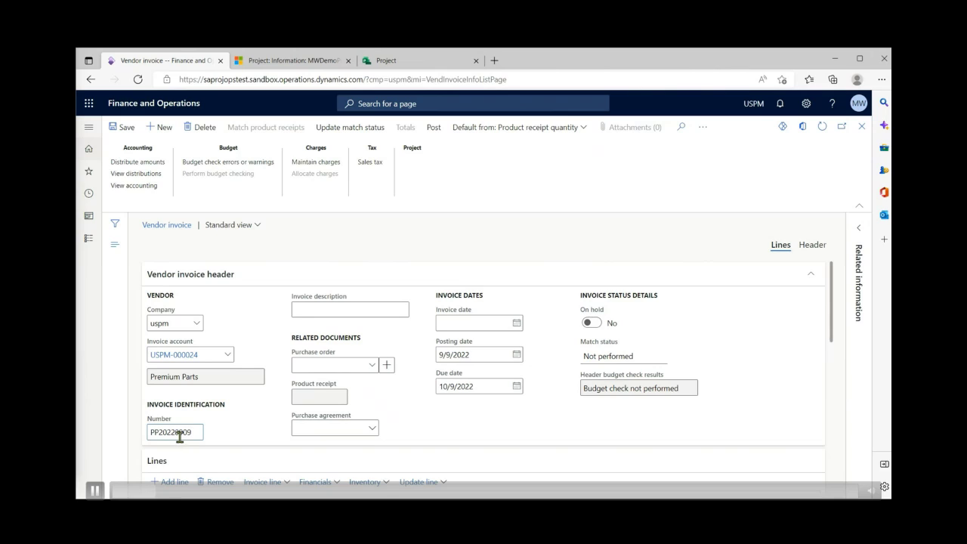
{"action": "left_click", "coordinate": [458, 322]}
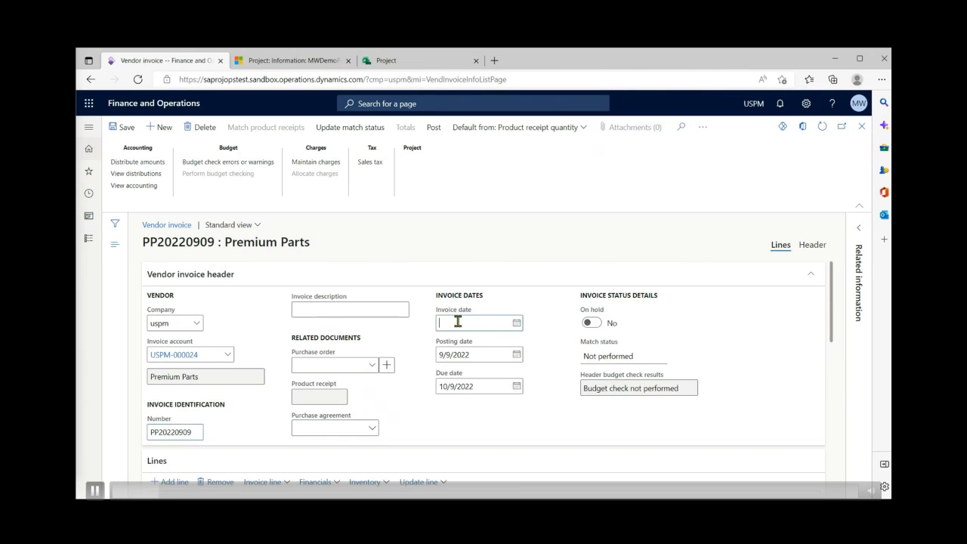
{"action": "type", "text": "t"}
{"action": "key", "text": "Tab"}
- Add a line to invoice PP20220909 with the procurement category Training from Workplace Services
{"action": "scroll", "coordinate": [237, 432], "scroll_direction": "down", "scroll_amount": 1}
{"action": "left_click", "coordinate": [170, 414]}
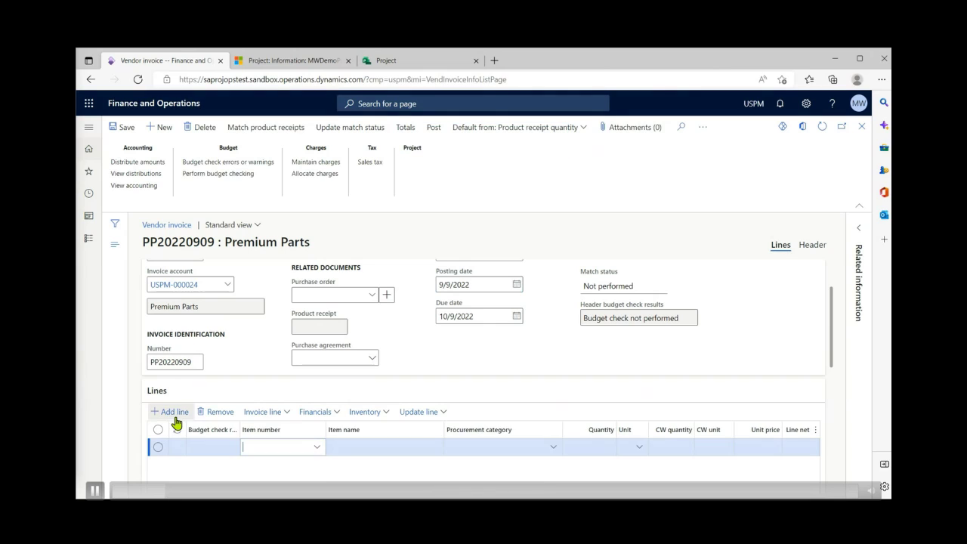
{"action": "left_click", "coordinate": [532, 342]}
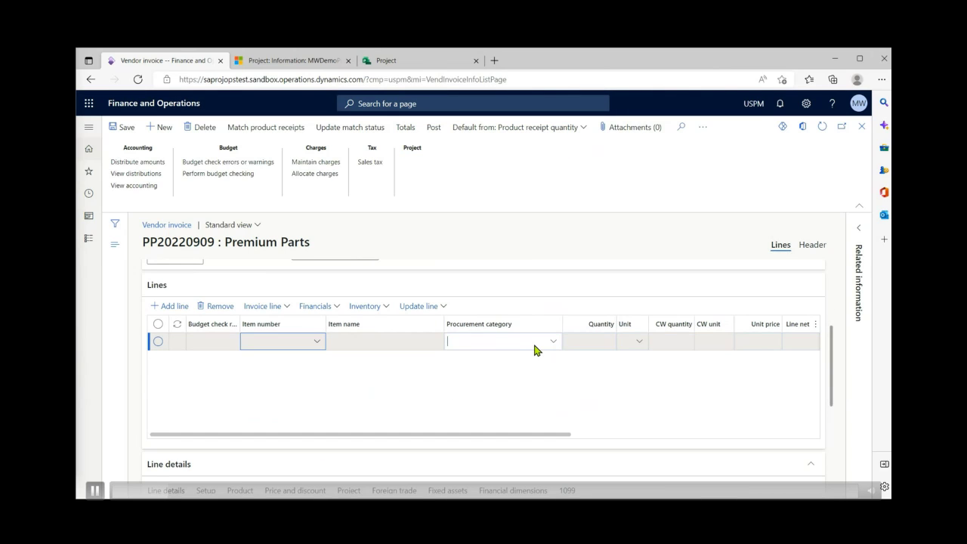
{"action": "left_click", "coordinate": [549, 345]}
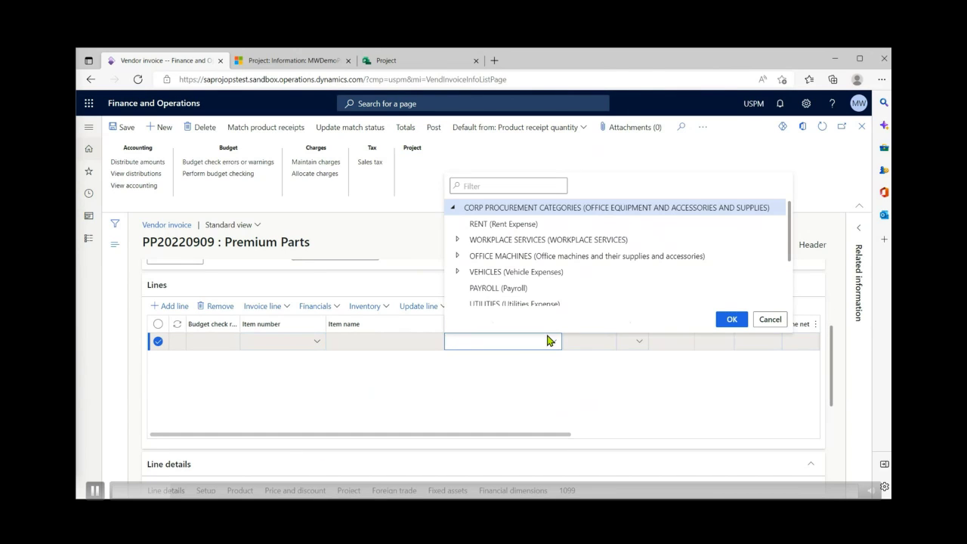
{"action": "left_click", "coordinate": [457, 239]}
{"action": "left_click", "coordinate": [478, 272]}
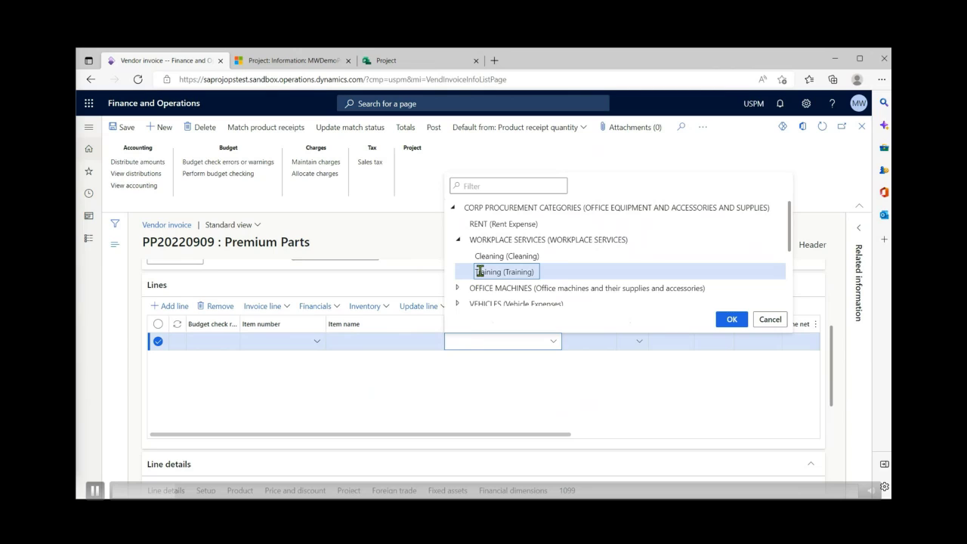
{"action": "left_click", "coordinate": [731, 321]}
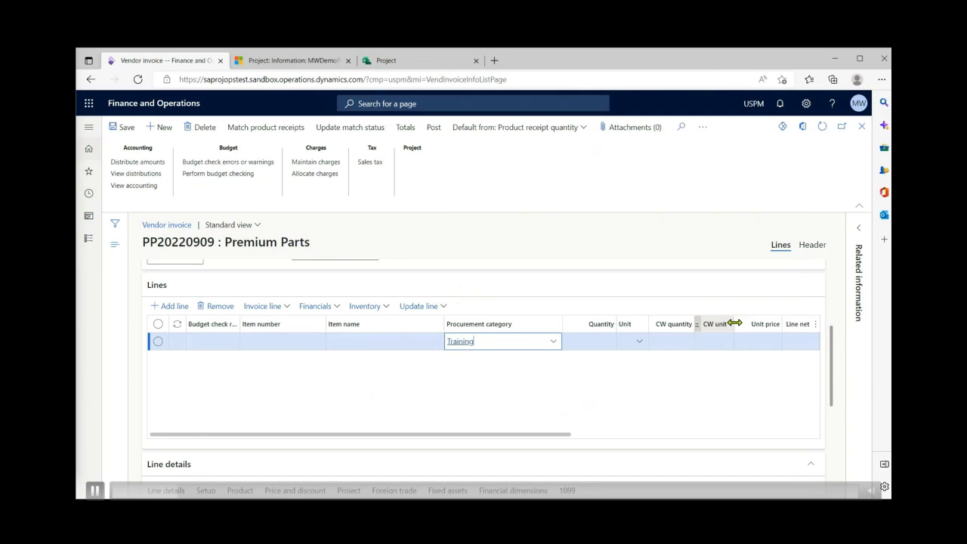
- Set the Training line's quantity to 8, its unit to ea and its unit price to 75
{"action": "left_click", "coordinate": [592, 342]}
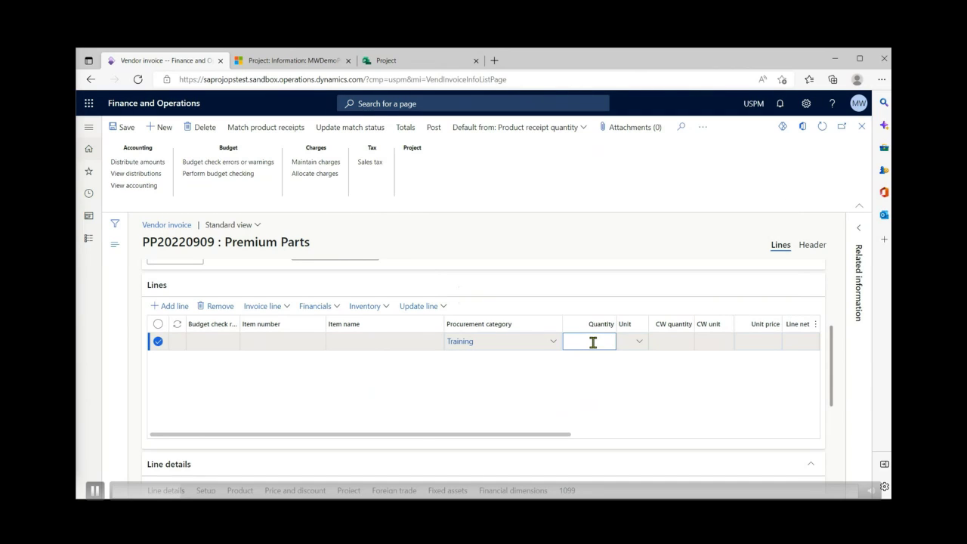
{"action": "type", "text": "8"}
{"action": "left_click", "coordinate": [636, 341]}
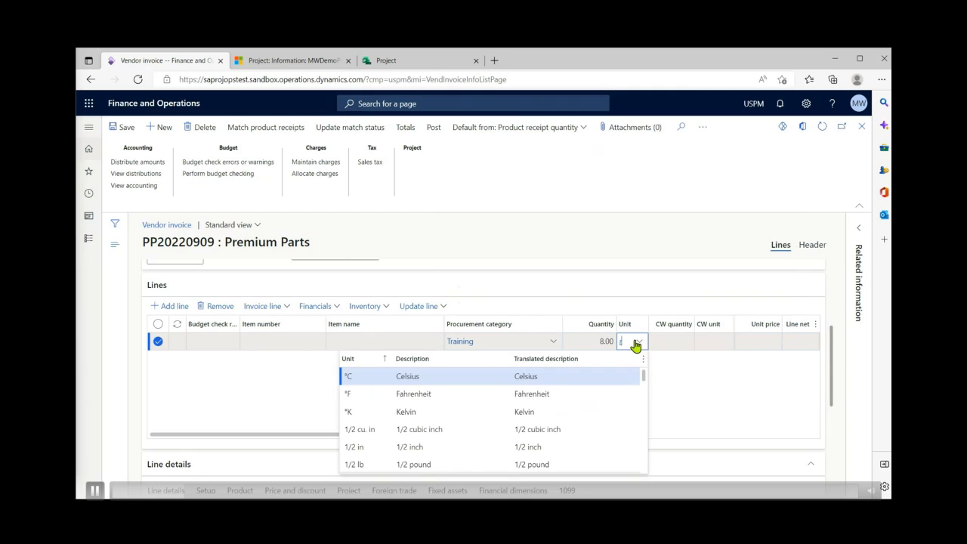
{"action": "type", "text": "ea"}
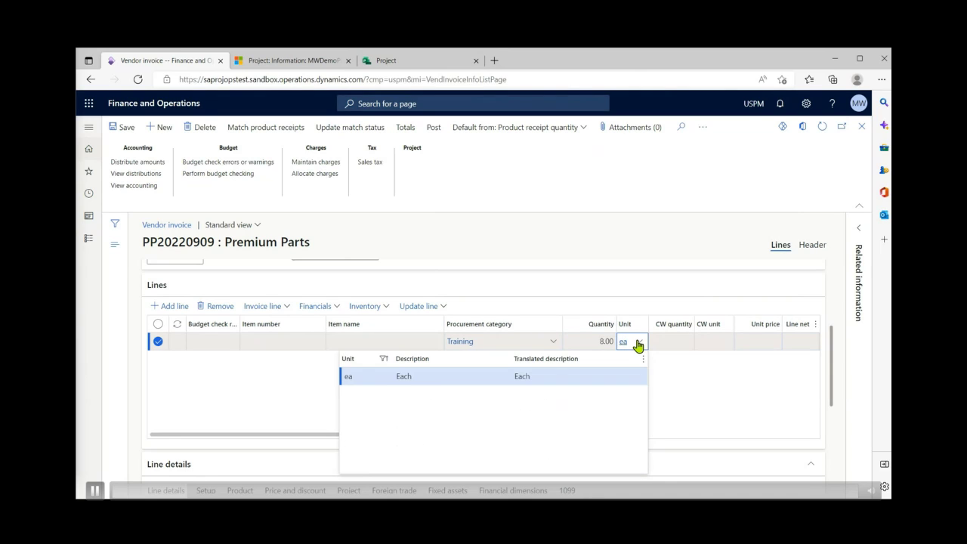
{"action": "left_click", "coordinate": [362, 376]}
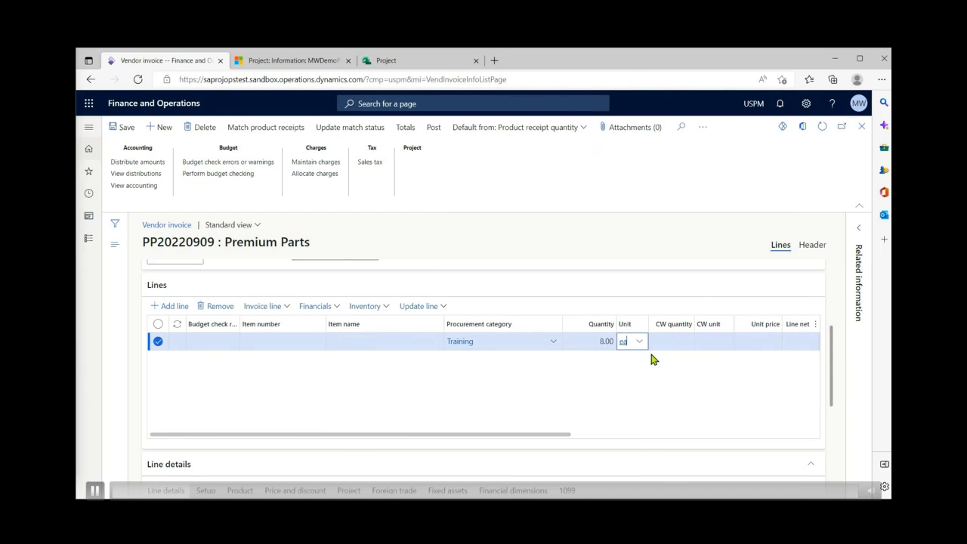
{"action": "left_click", "coordinate": [743, 338]}
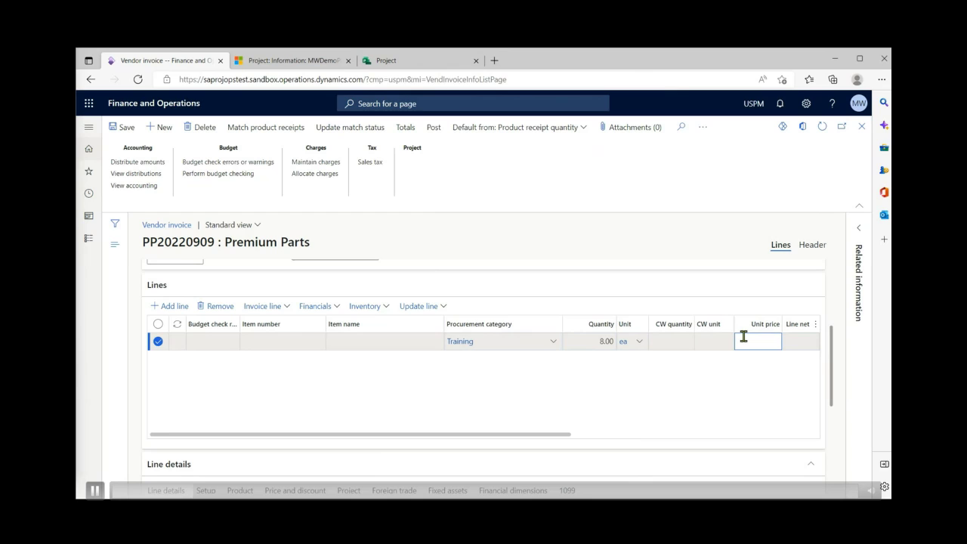
{"action": "type", "text": "75"}
{"action": "key", "text": "Tab"}
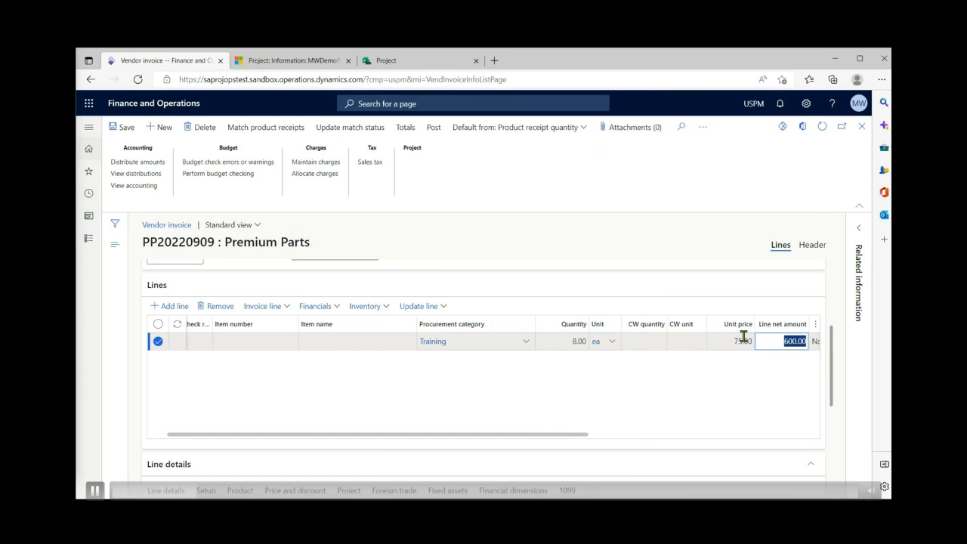
- Assign the Training line to project MWDemoProject1 (P-001011-M) and the Task 1 activity in its project details
{"action": "scroll", "coordinate": [740, 336], "scroll_direction": "down", "scroll_amount": 1}
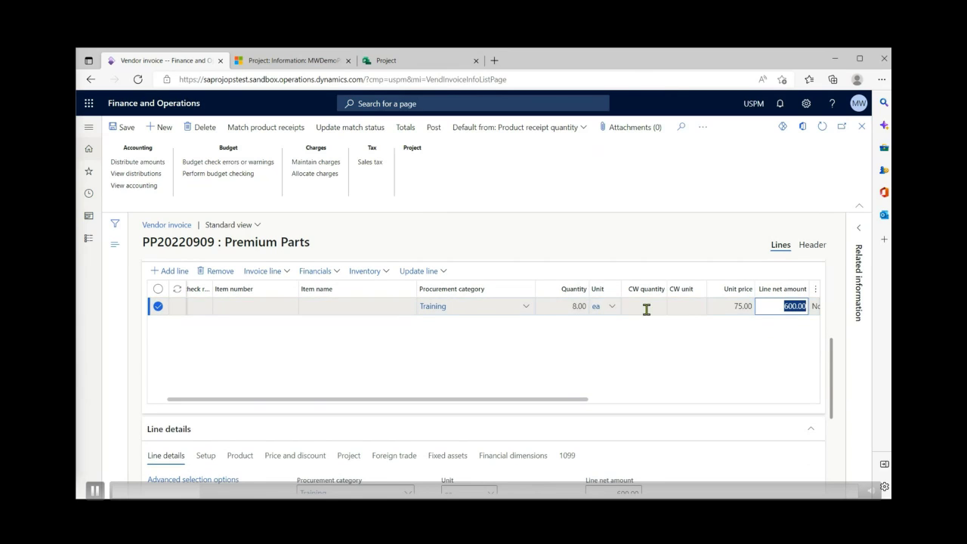
{"action": "scroll", "coordinate": [646, 310], "scroll_direction": "down", "scroll_amount": 3}
{"action": "left_click", "coordinate": [350, 386]}
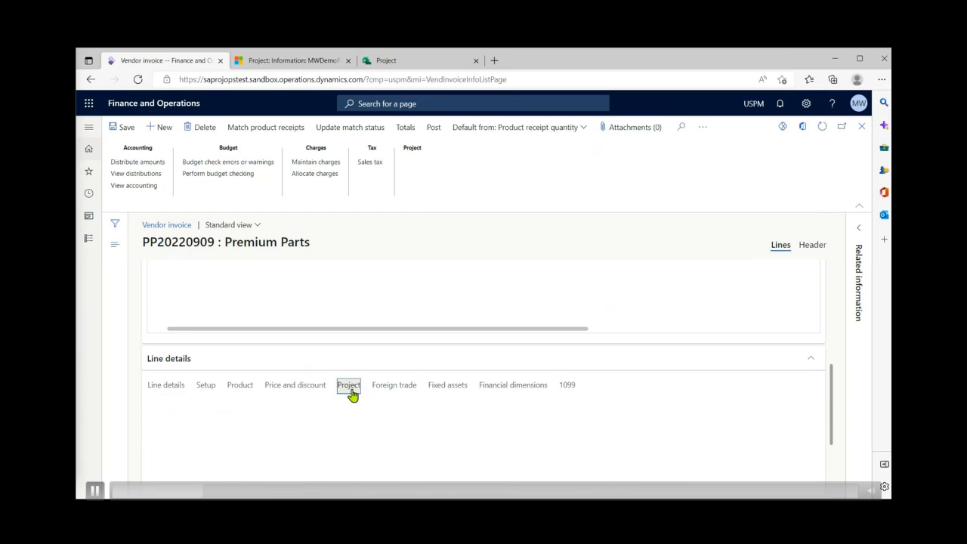
{"action": "scroll", "coordinate": [702, 369], "scroll_direction": "down", "scroll_amount": 1}
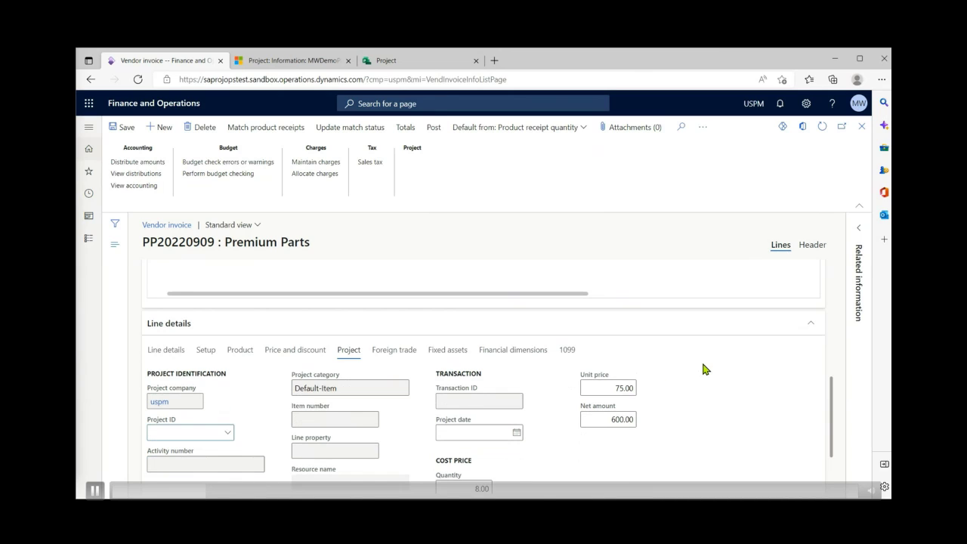
{"action": "scroll", "coordinate": [697, 360], "scroll_direction": "down", "scroll_amount": 1}
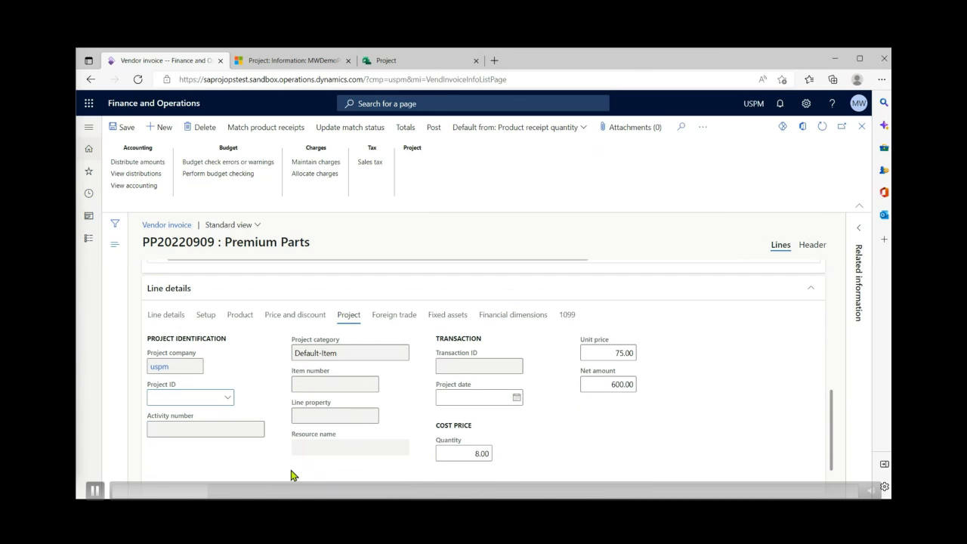
{"action": "left_click", "coordinate": [227, 401]}
{"action": "scroll", "coordinate": [215, 360], "scroll_direction": "down", "scroll_amount": 2}
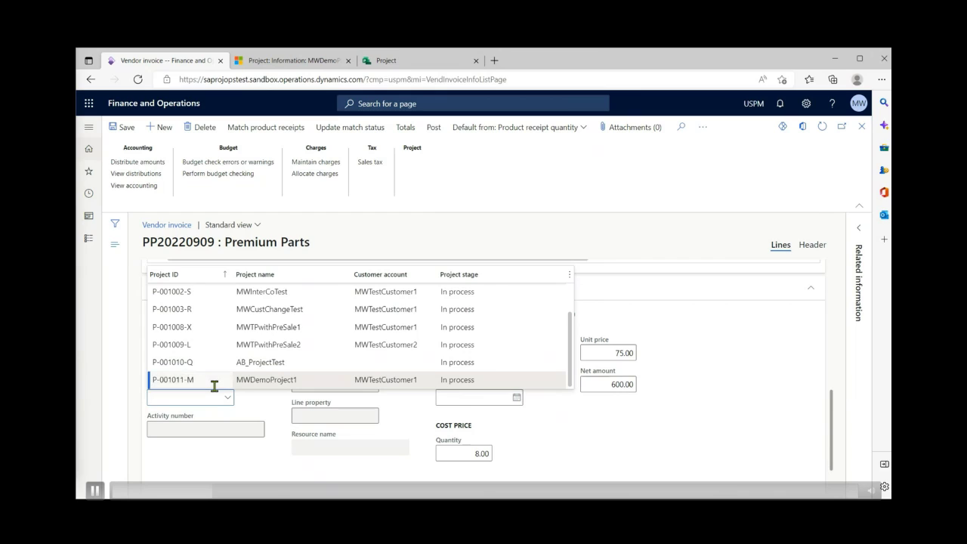
{"action": "left_click", "coordinate": [215, 381]}
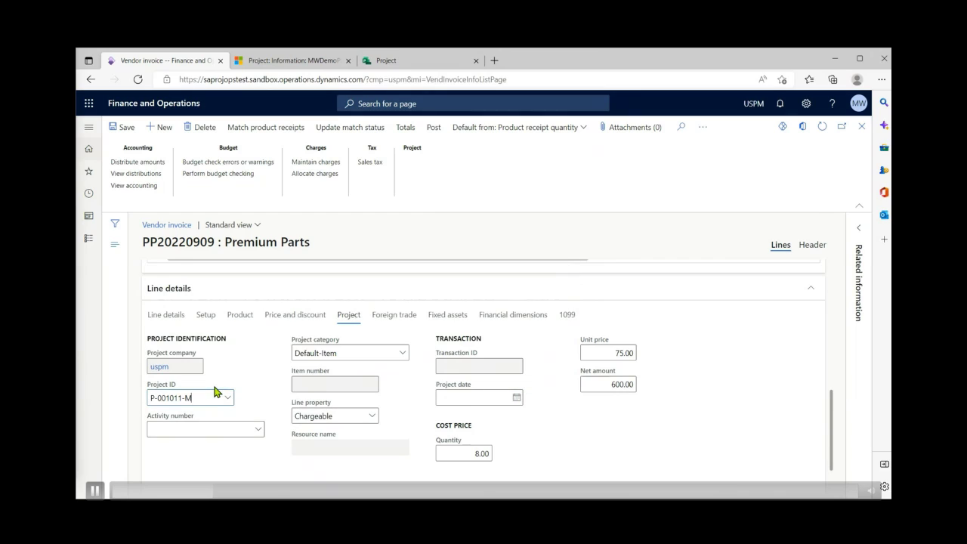
{"action": "left_click", "coordinate": [258, 429]}
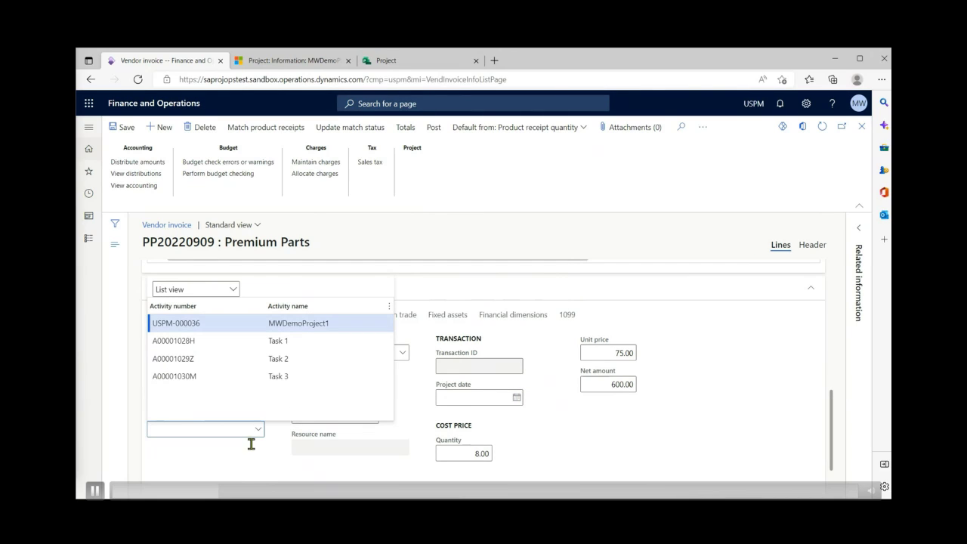
{"action": "left_click", "coordinate": [214, 340]}
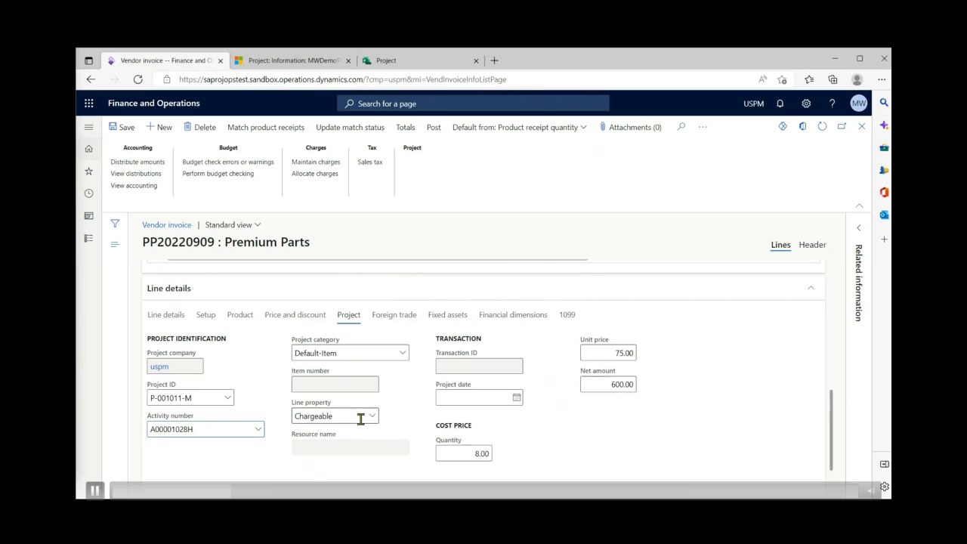
- Save vendor invoice PP20220909 and post it
{"action": "scroll", "coordinate": [541, 439], "scroll_direction": "down", "scroll_amount": 1}
{"action": "scroll", "coordinate": [541, 440], "scroll_direction": "up", "scroll_amount": 1}
{"action": "left_click", "coordinate": [124, 127]}
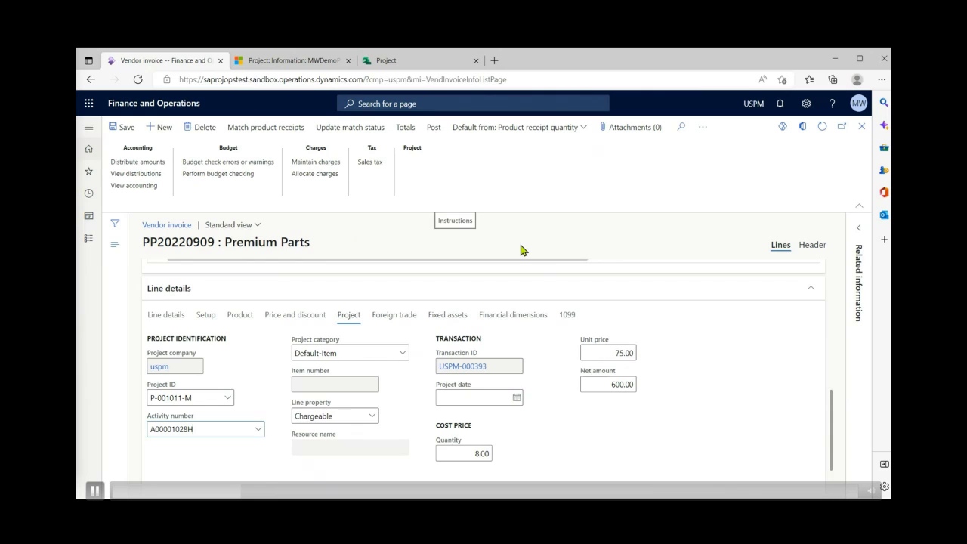
{"action": "scroll", "coordinate": [518, 250], "scroll_direction": "up", "scroll_amount": 5}
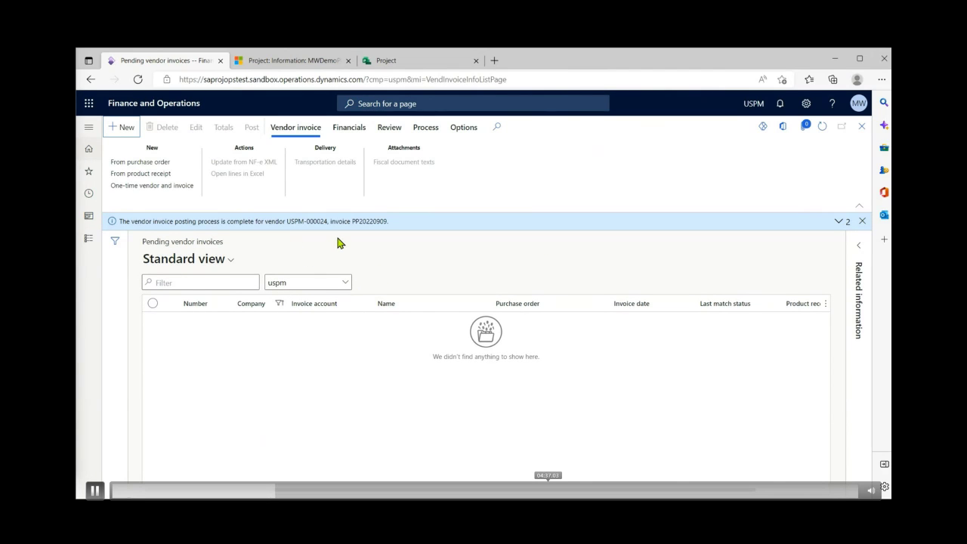
- Switch to Project Operations and open MWDemoProject1's actuals, sorted by creation date with the newest first
{"action": "left_click", "coordinate": [284, 64]}
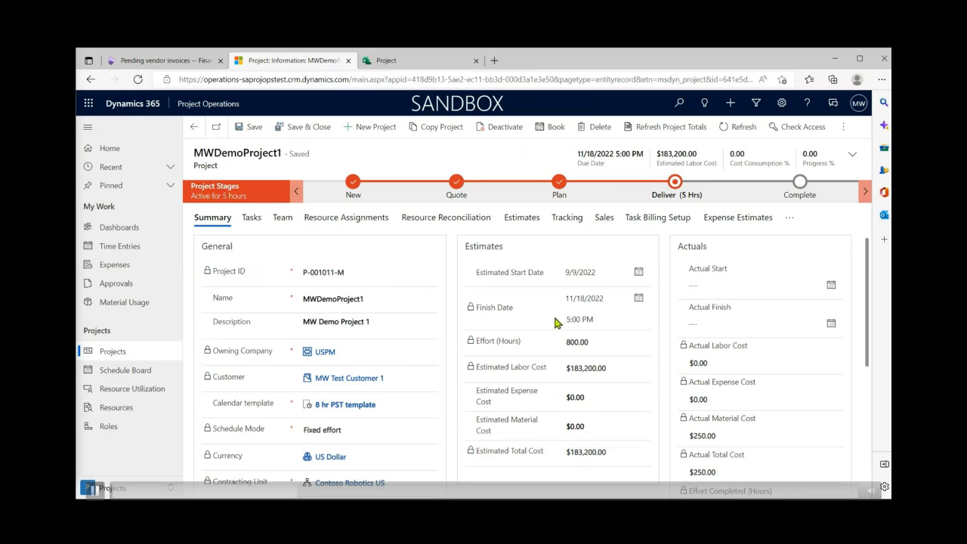
{"action": "left_click", "coordinate": [789, 220]}
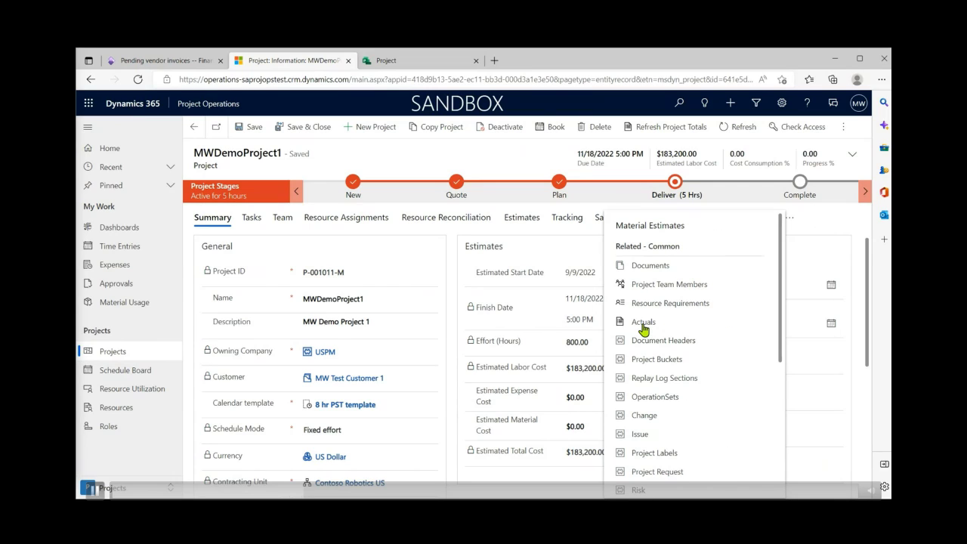
{"action": "left_click", "coordinate": [644, 324]}
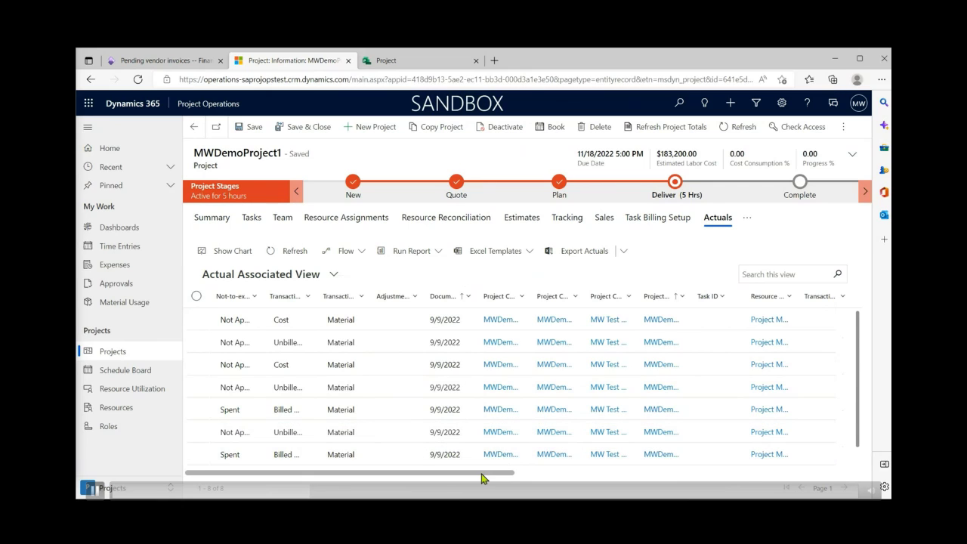
{"action": "left_click_drag", "start_coordinate": [484, 473], "coordinate": [818, 471]}
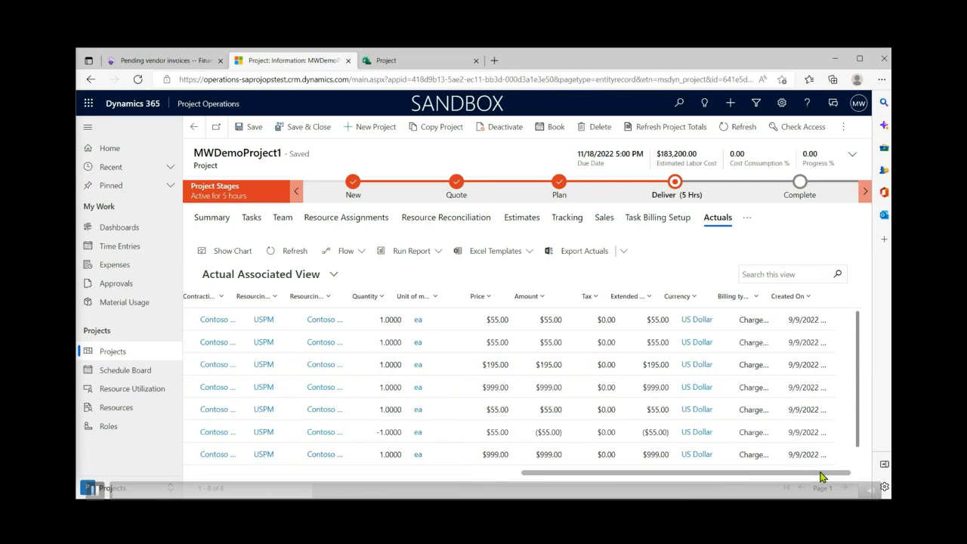
{"action": "left_click", "coordinate": [785, 296]}
{"action": "left_click", "coordinate": [826, 341]}
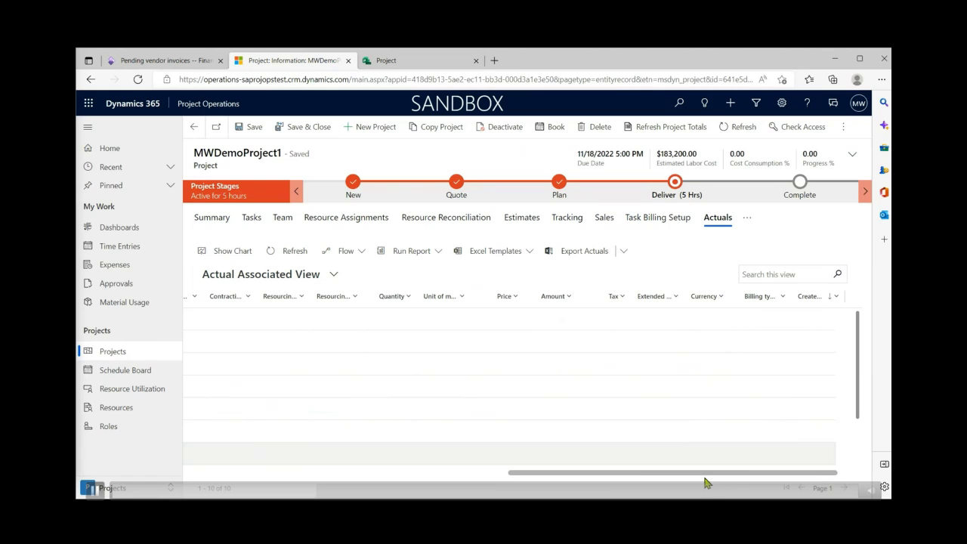
- Examine the transaction type, task, quantity, price and amount of the newest Task 1 material lines in the actuals
{"action": "left_click_drag", "start_coordinate": [642, 479], "coordinate": [375, 486]}
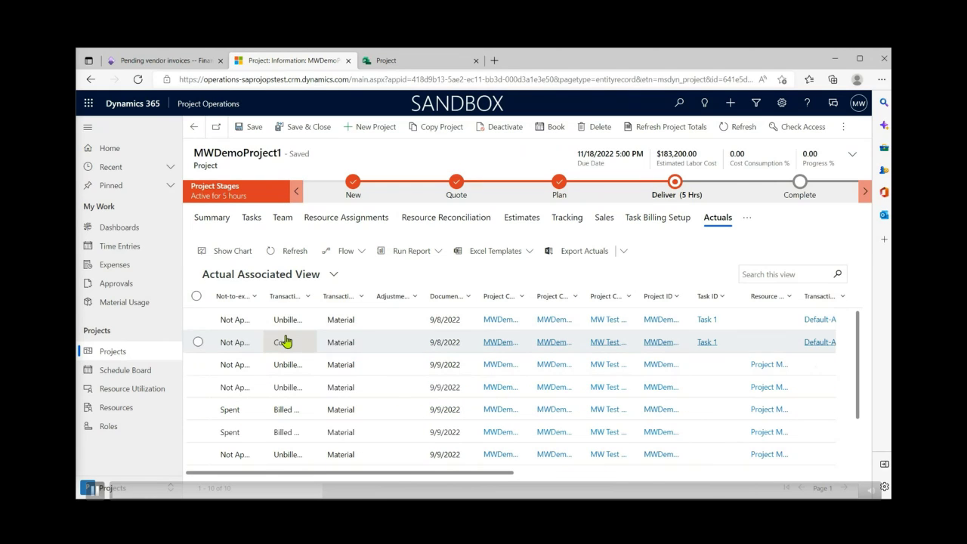
{"action": "left_click_drag", "start_coordinate": [399, 481], "coordinate": [648, 490]}
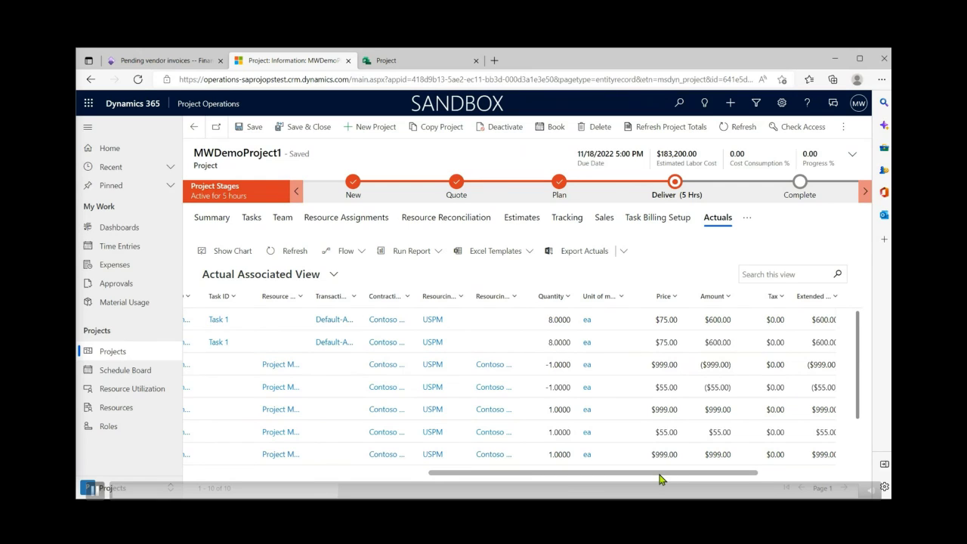
{"action": "left_click_drag", "start_coordinate": [659, 479], "coordinate": [777, 482]}
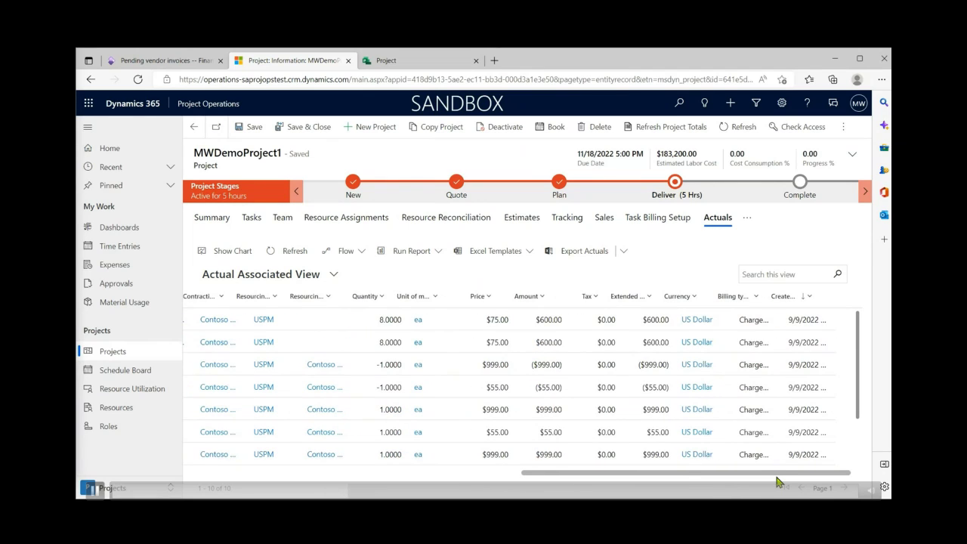
{"action": "left_click_drag", "start_coordinate": [778, 482], "coordinate": [453, 474]}
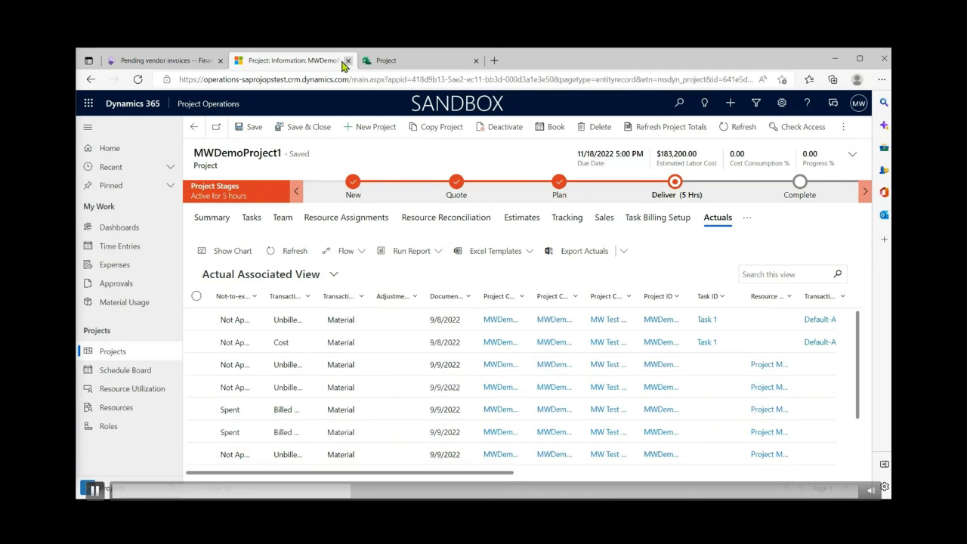
- Switch to Finance and Operations and run Import from staging table without batch processing
{"action": "left_click", "coordinate": [148, 64]}
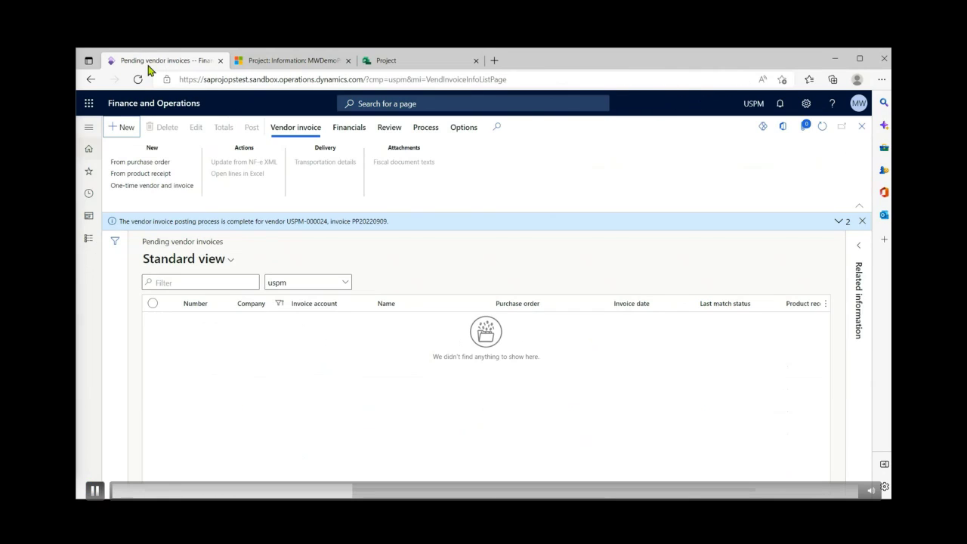
{"action": "left_click", "coordinate": [97, 126]}
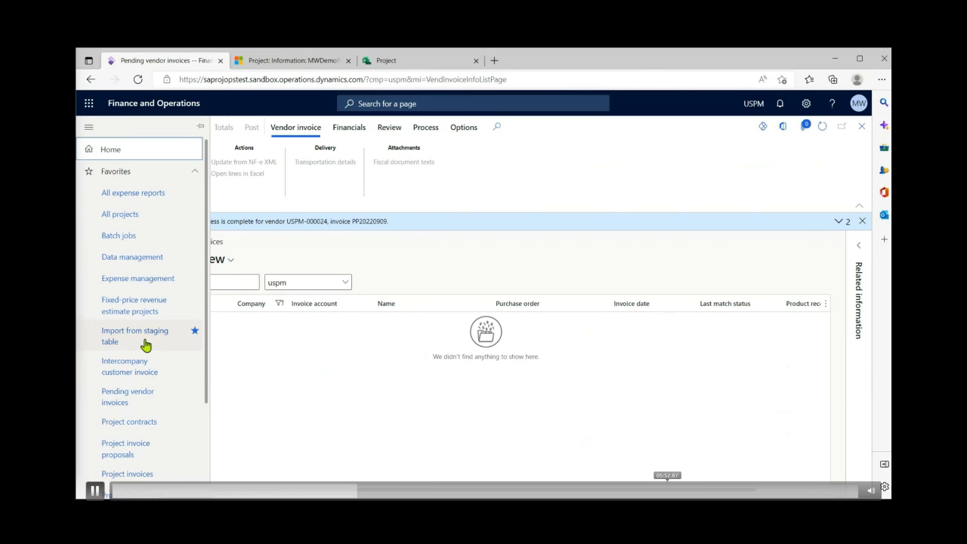
{"action": "scroll", "coordinate": [143, 345], "scroll_direction": "down", "scroll_amount": 1}
{"action": "scroll", "coordinate": [166, 333], "scroll_direction": "down", "scroll_amount": 1}
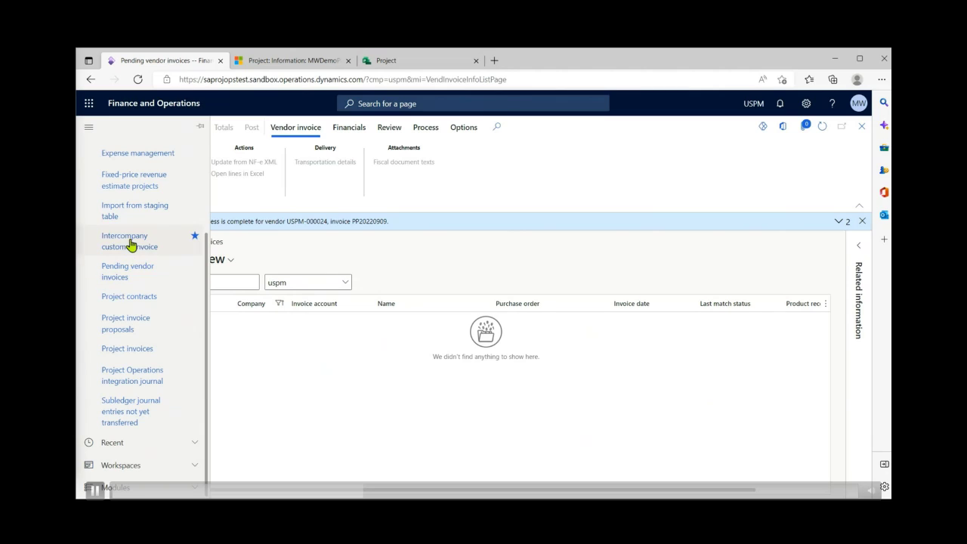
{"action": "left_click", "coordinate": [126, 214]}
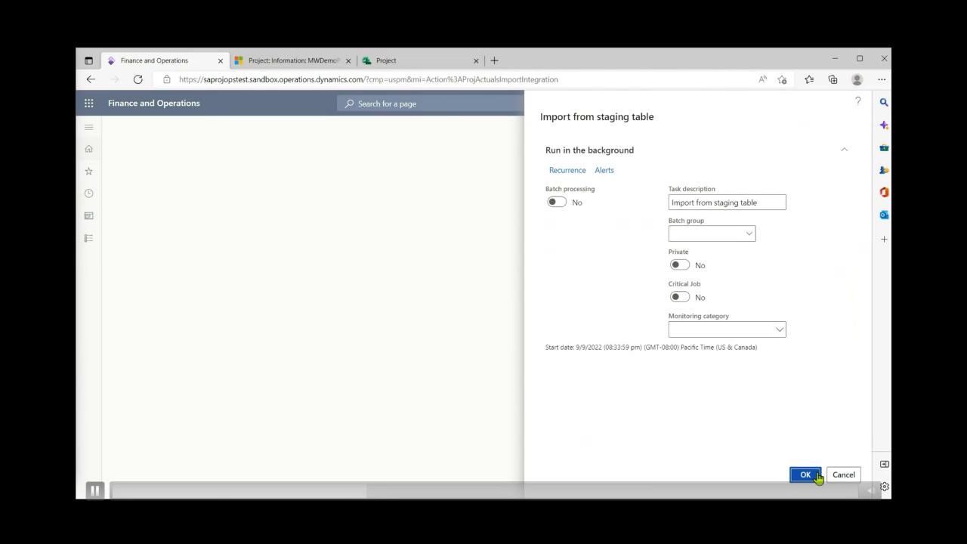
{"action": "left_click", "coordinate": [803, 473]}
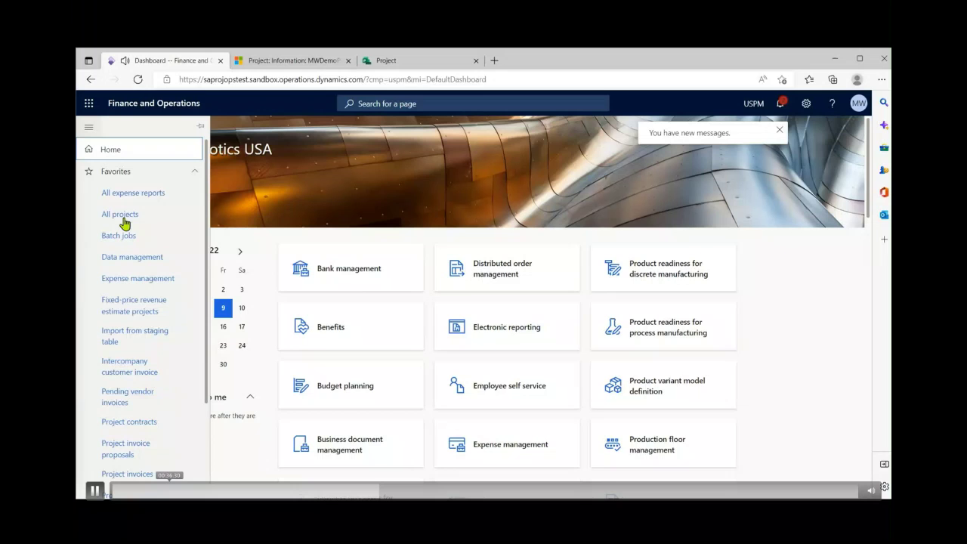
- Open the item lines of the 2022-09-09 Project Operations integration journal and review their quantities, cost and sales amounts, and line properties
{"action": "scroll", "coordinate": [132, 408], "scroll_direction": "down", "scroll_amount": 3}
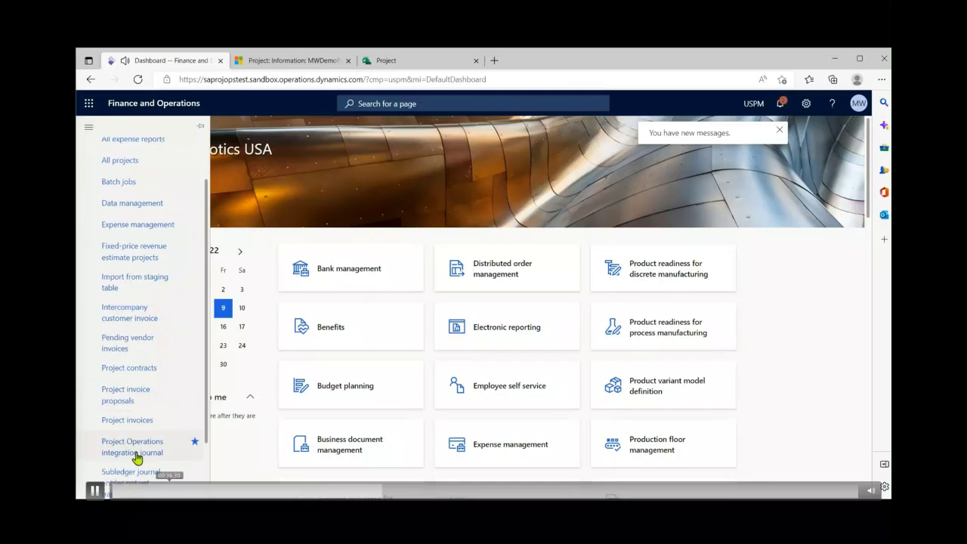
{"action": "left_click", "coordinate": [134, 447]}
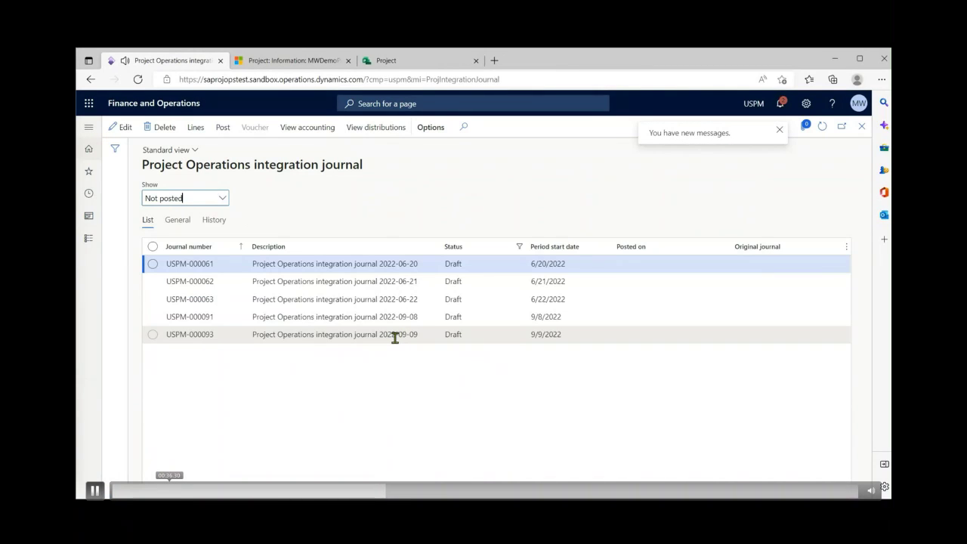
{"action": "left_click", "coordinate": [394, 337]}
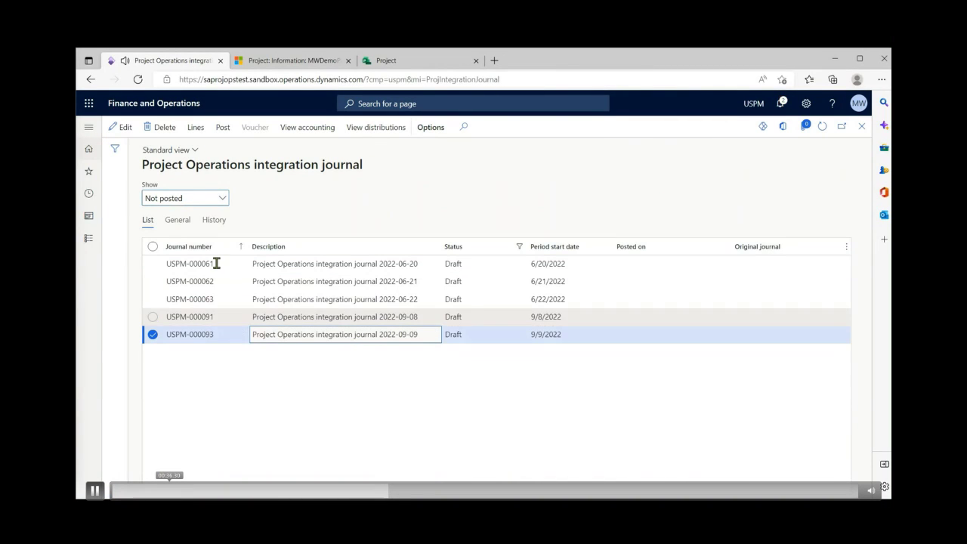
{"action": "left_click", "coordinate": [196, 128]}
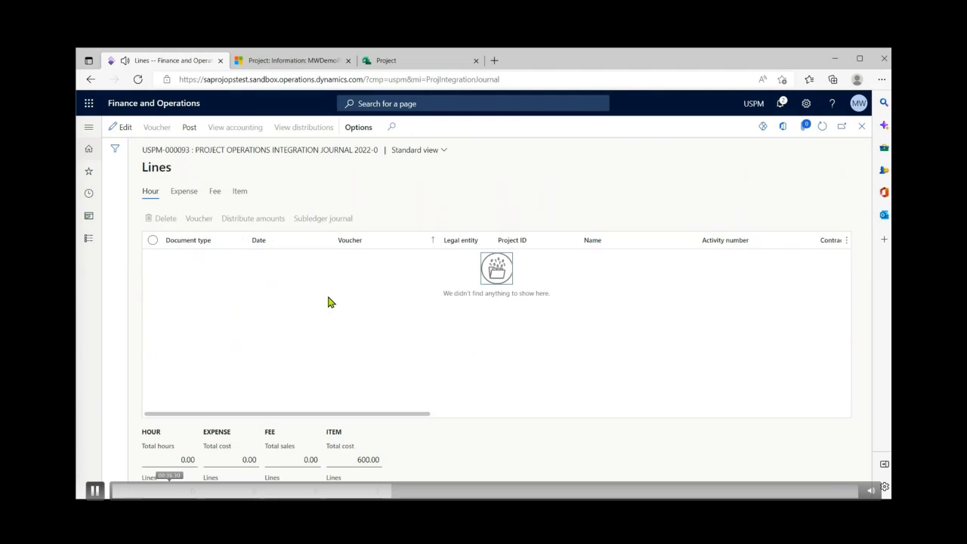
{"action": "left_click", "coordinate": [239, 192]}
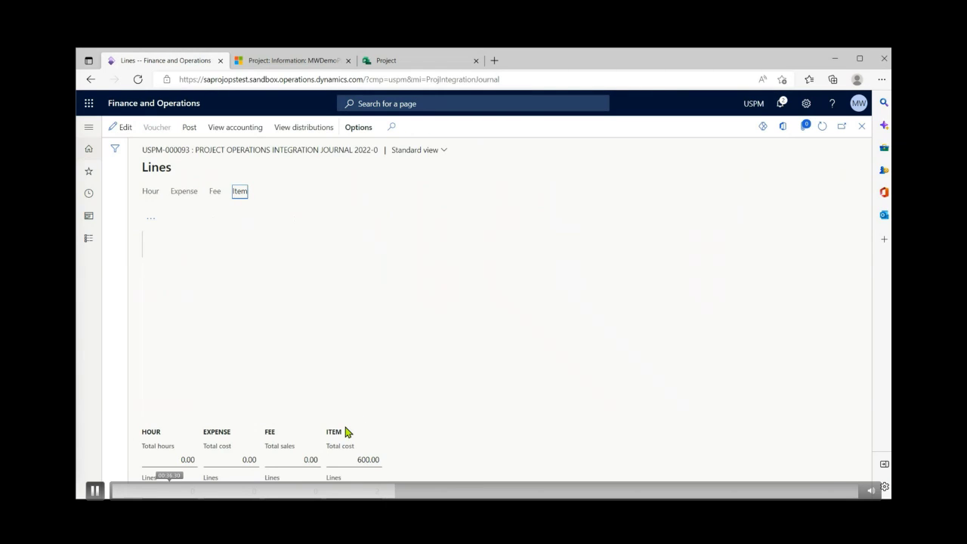
{"action": "left_click_drag", "start_coordinate": [347, 420], "coordinate": [740, 410]}
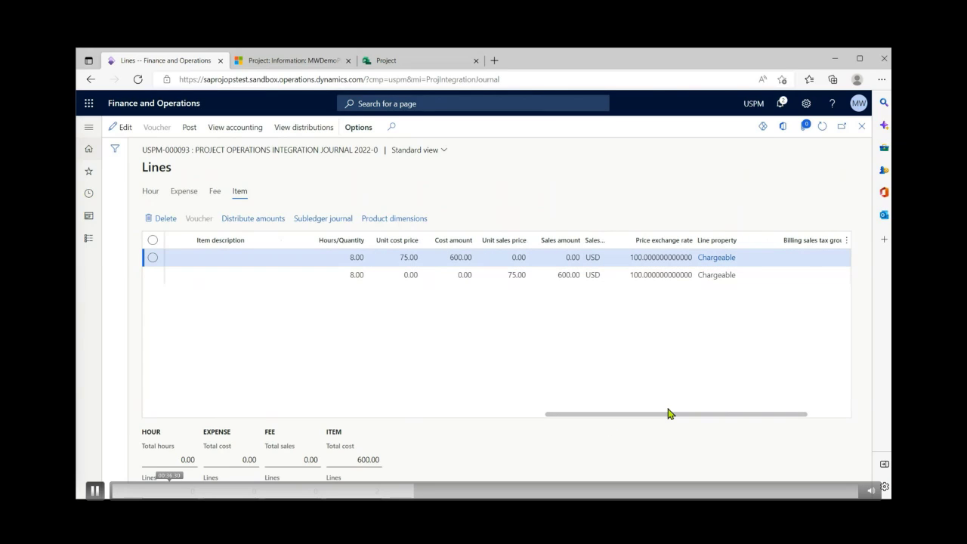
{"action": "left_click_drag", "start_coordinate": [676, 419], "coordinate": [277, 398]}
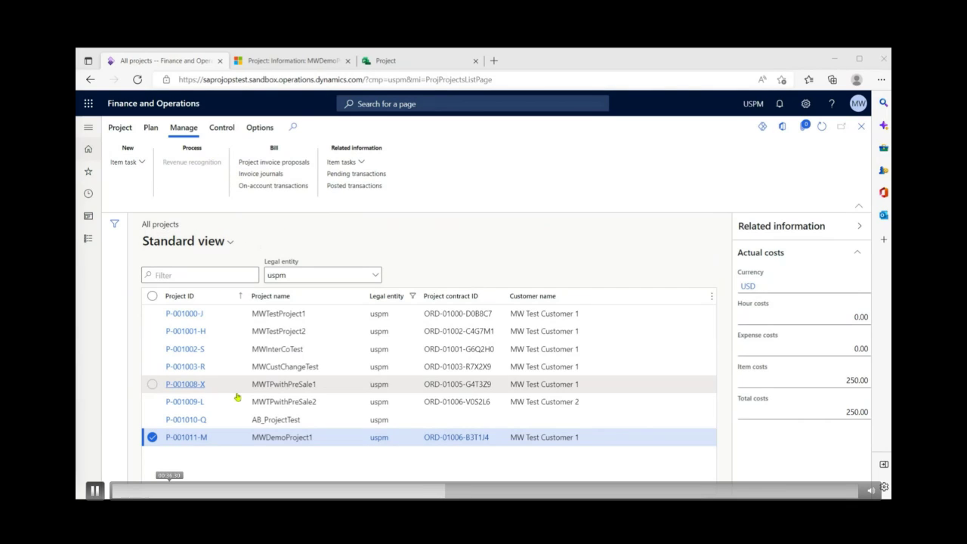
- Create an item-task purchase order for MWDemoProject1 with vendor Premium Parts, defaulting the financial dimensions from the project
{"action": "left_click", "coordinate": [127, 162]}
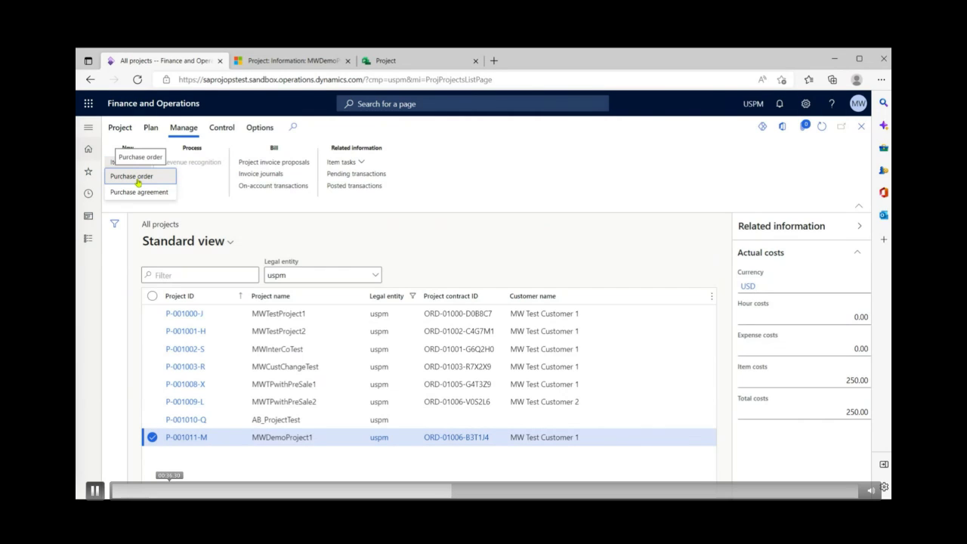
{"action": "left_click", "coordinate": [136, 178]}
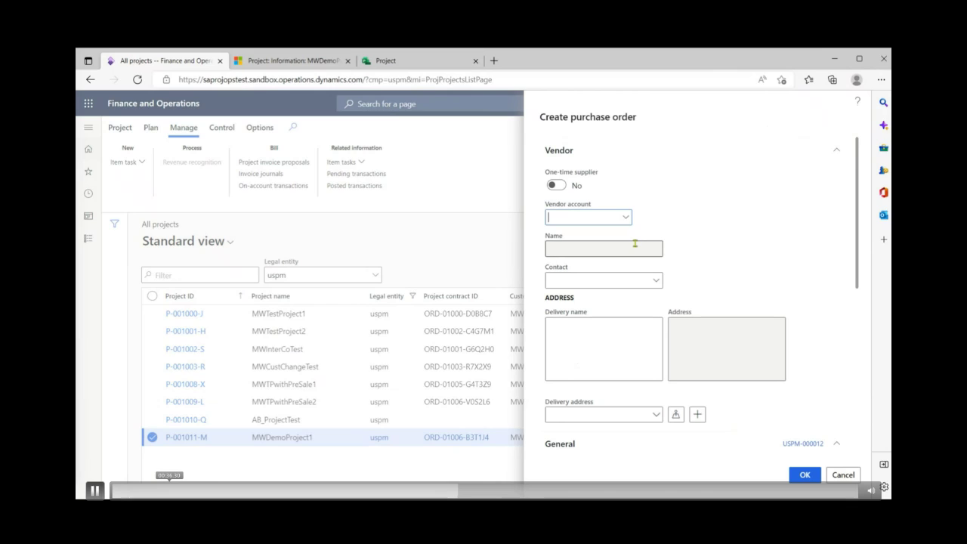
{"action": "left_click", "coordinate": [626, 217]}
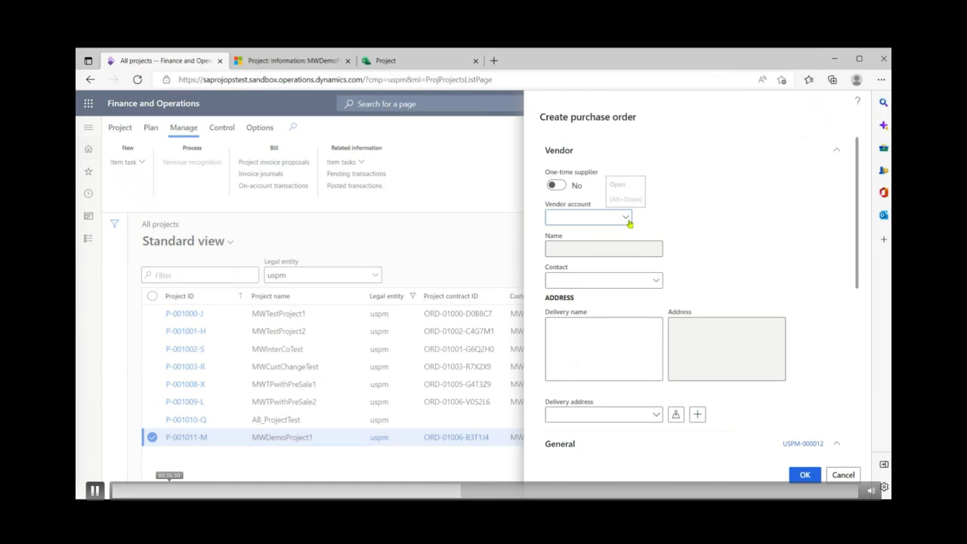
{"action": "left_click", "coordinate": [191, 290]}
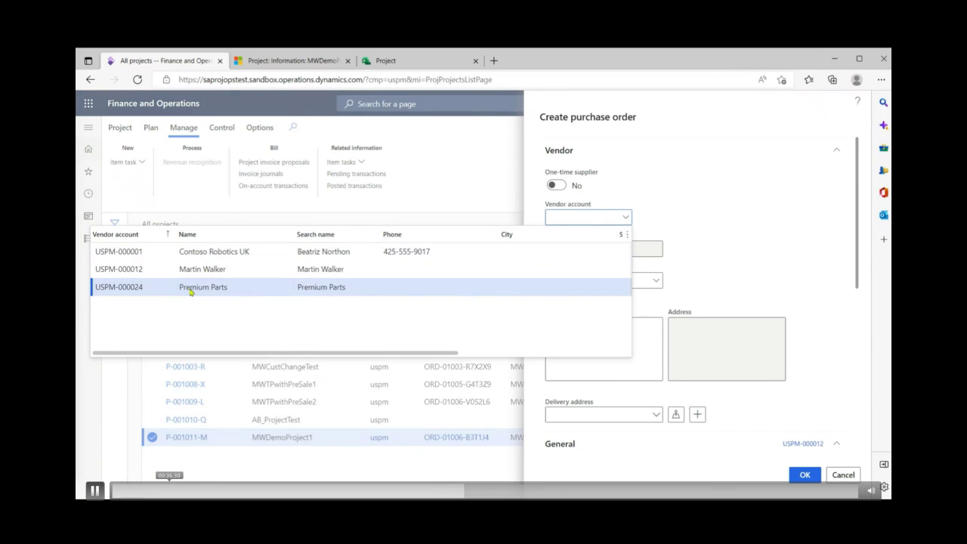
{"action": "scroll", "coordinate": [747, 284], "scroll_direction": "down", "scroll_amount": 5}
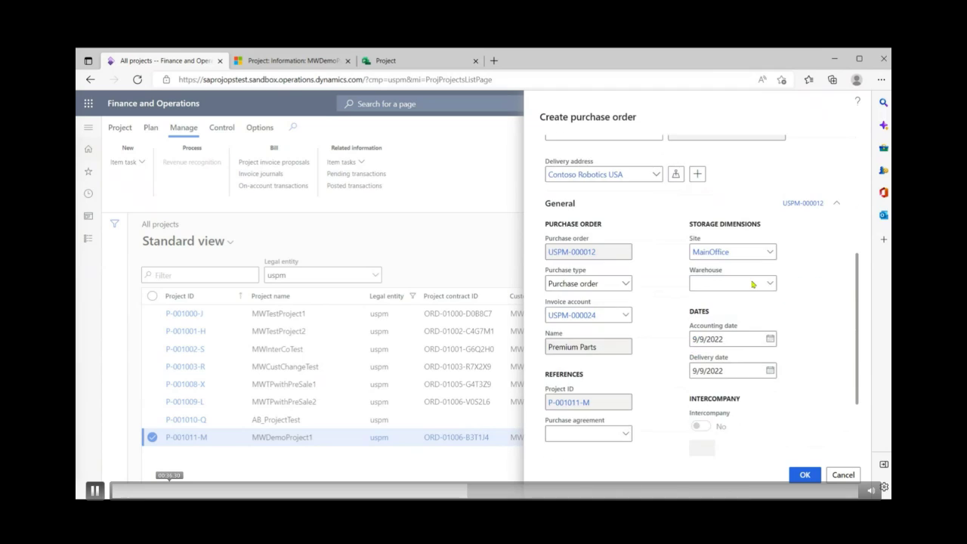
{"action": "left_click", "coordinate": [804, 474]}
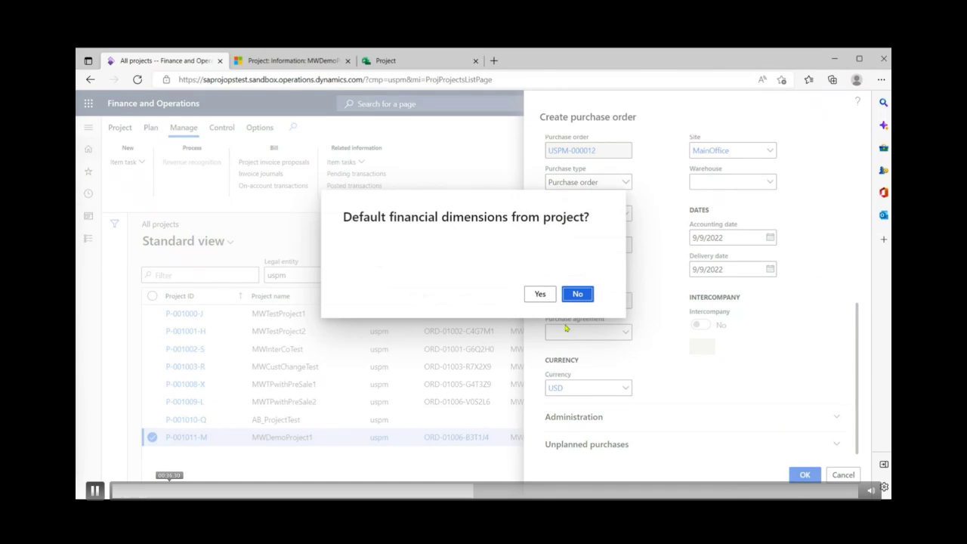
{"action": "left_click", "coordinate": [540, 293]}
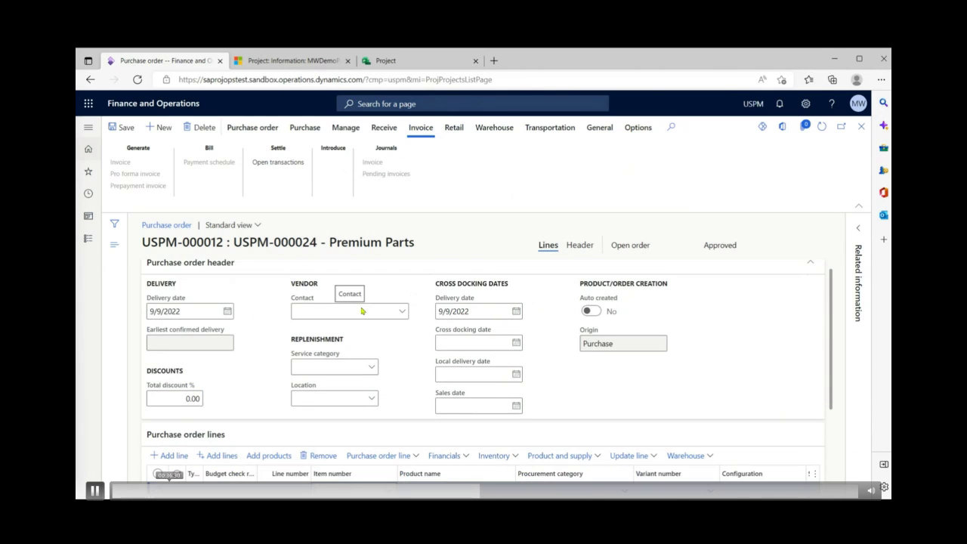
- Set the first purchase order line's item to SoftwareLicense and check its quantity, unit price and net amount
{"action": "scroll", "coordinate": [382, 310], "scroll_direction": "up", "scroll_amount": 1}
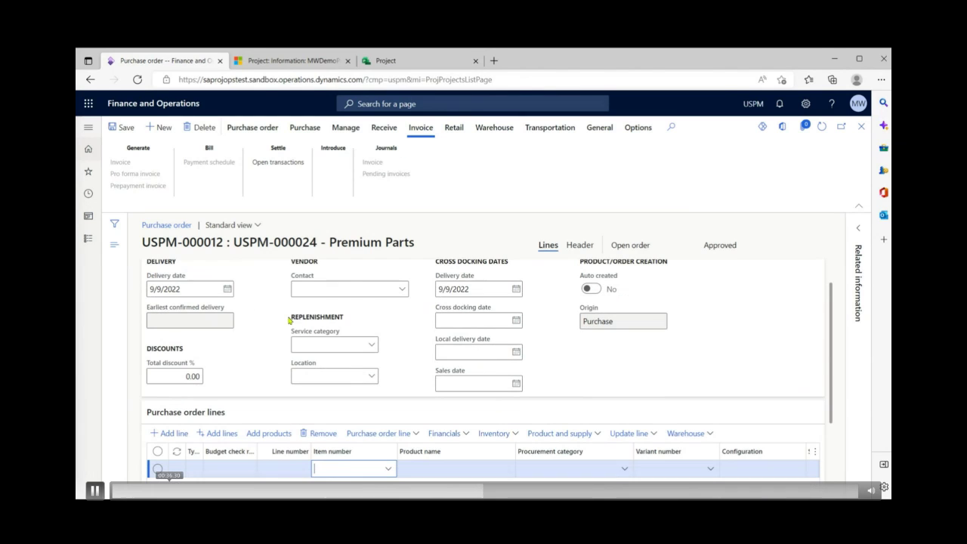
{"action": "scroll", "coordinate": [286, 318], "scroll_direction": "up", "scroll_amount": 1}
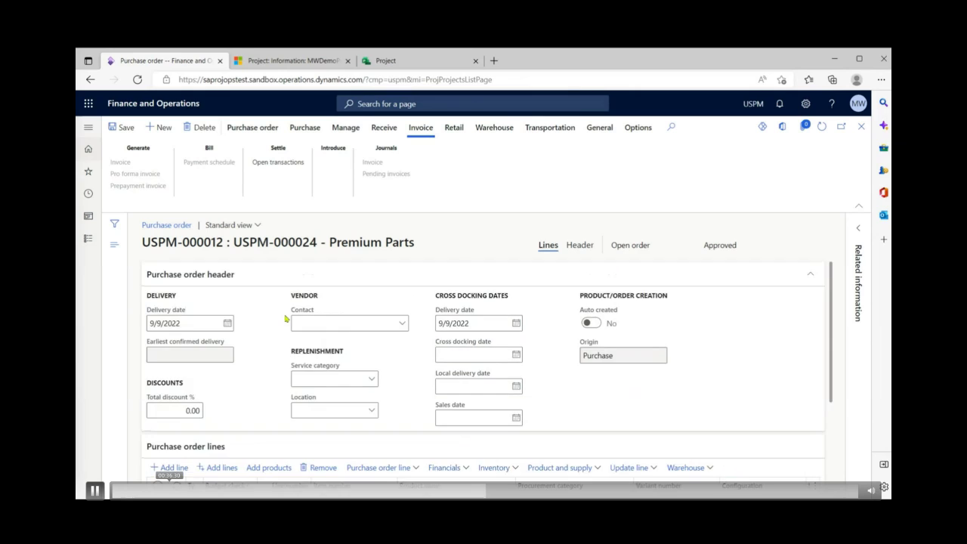
{"action": "scroll", "coordinate": [275, 363], "scroll_direction": "down", "scroll_amount": 3}
{"action": "left_click", "coordinate": [386, 361]}
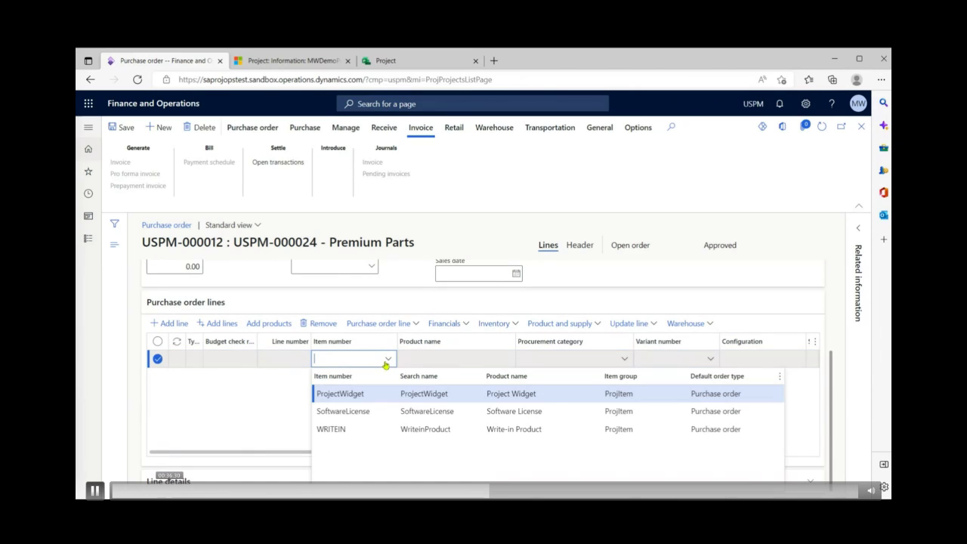
{"action": "left_click", "coordinate": [381, 411]}
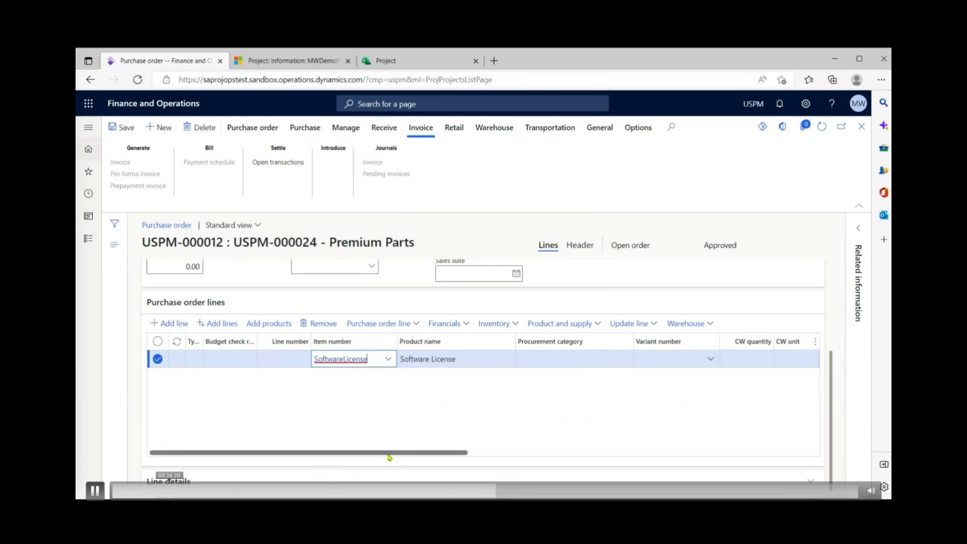
{"action": "left_click_drag", "start_coordinate": [388, 457], "coordinate": [632, 456]}
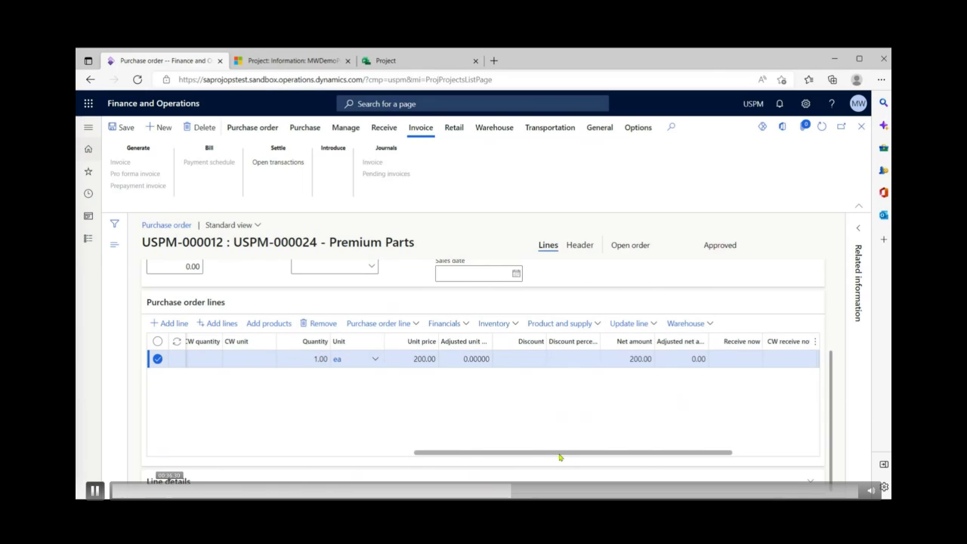
{"action": "left_click_drag", "start_coordinate": [559, 455], "coordinate": [270, 455]}
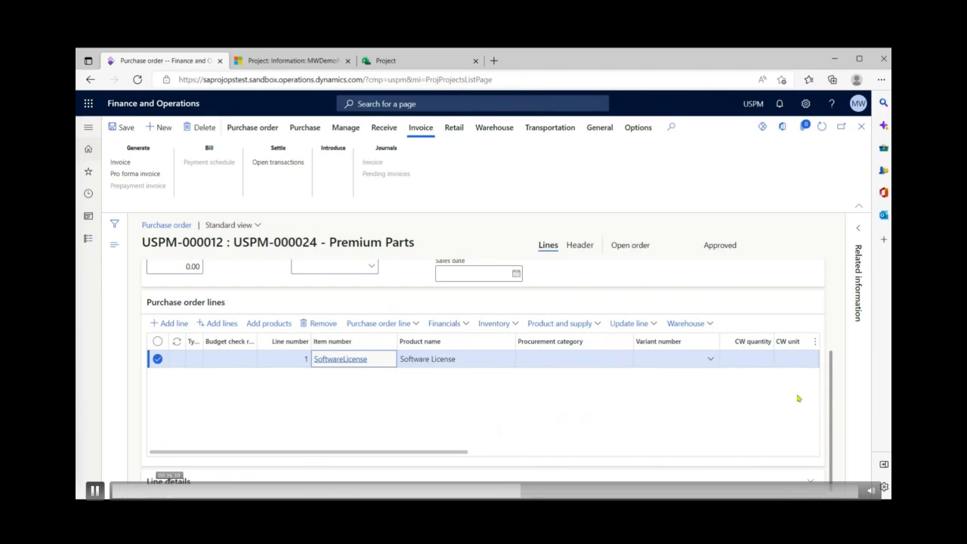
- Expand the SoftwareLicense line's details and review its project ID, project category, line property, and sales and cost prices
{"action": "scroll", "coordinate": [727, 453], "scroll_direction": "down", "scroll_amount": 1}
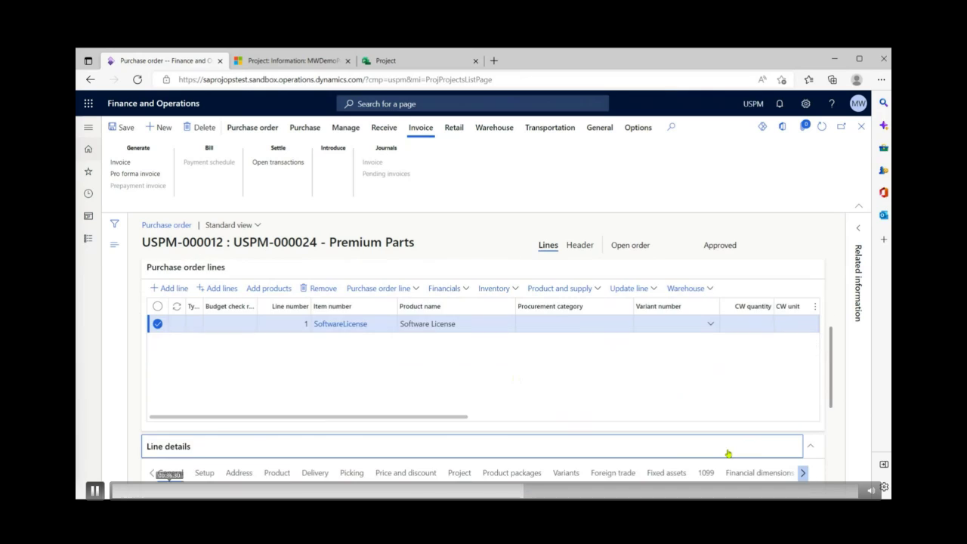
{"action": "scroll", "coordinate": [727, 453], "scroll_direction": "down", "scroll_amount": 3}
{"action": "left_click", "coordinate": [458, 297]}
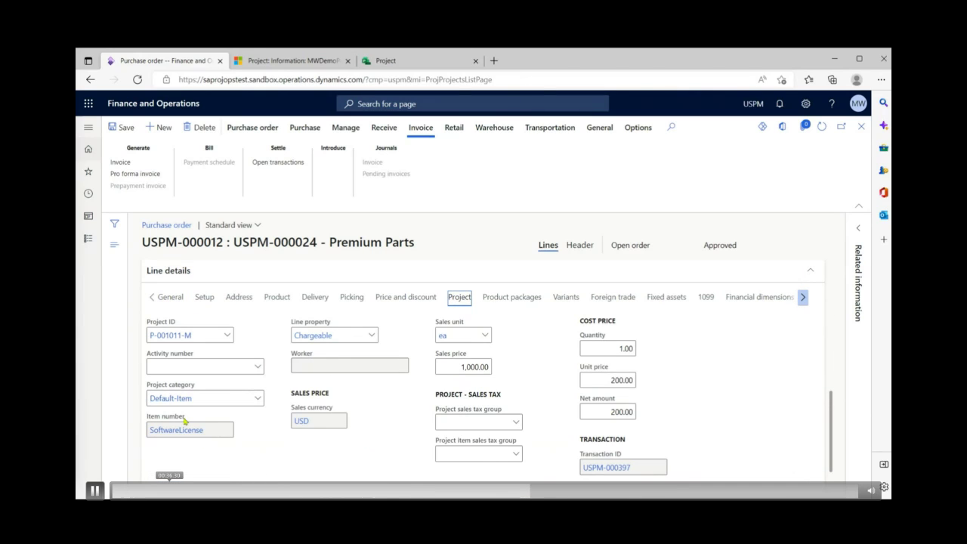
{"action": "mouse_move", "coordinate": [203, 401]}
- Confirm the Premium Parts purchase order and dismiss the completion message
{"action": "scroll", "coordinate": [373, 473], "scroll_direction": "up", "scroll_amount": 5}
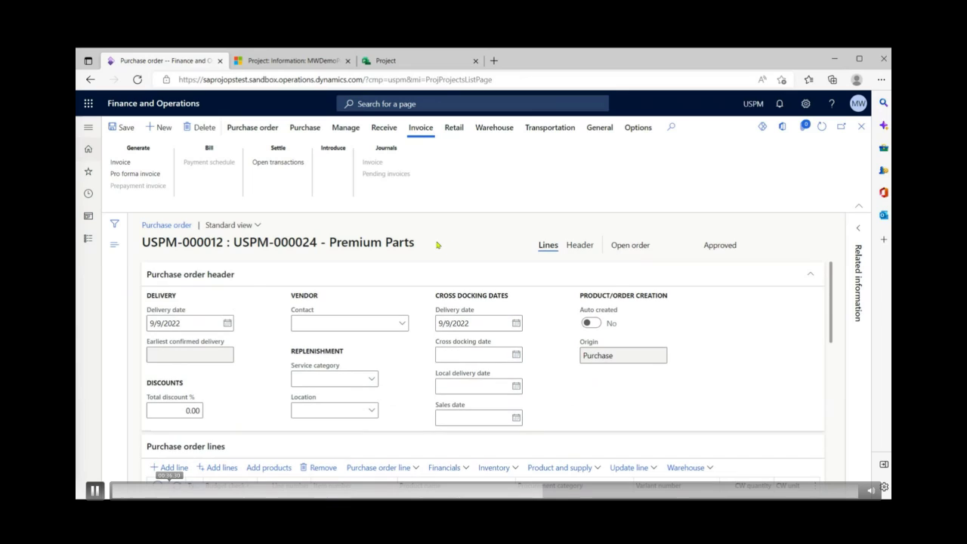
{"action": "left_click", "coordinate": [305, 129]}
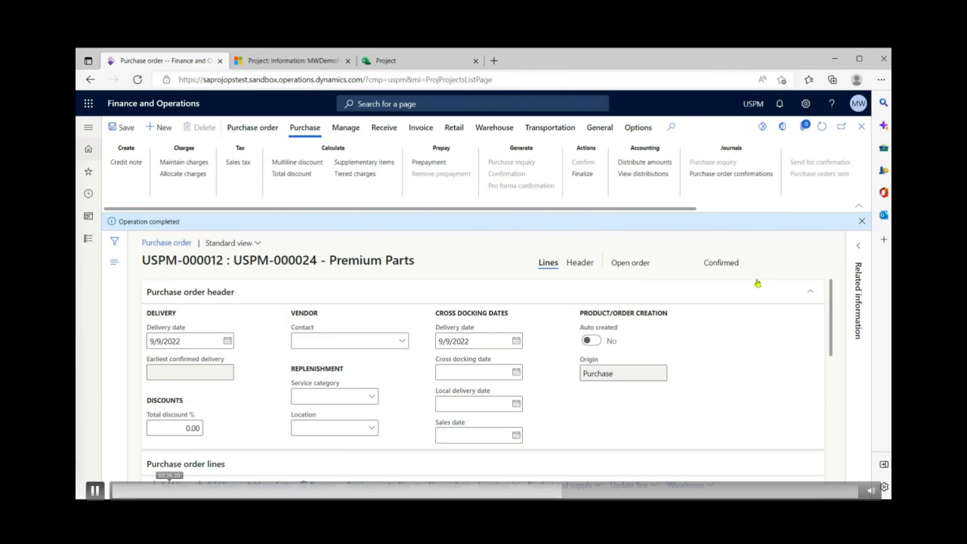
{"action": "left_click", "coordinate": [861, 221]}
- Start a product receipt for the purchase order, numbered PR202009091 with document date 9/9/2022
{"action": "scroll", "coordinate": [604, 340], "scroll_direction": "down", "scroll_amount": 3}
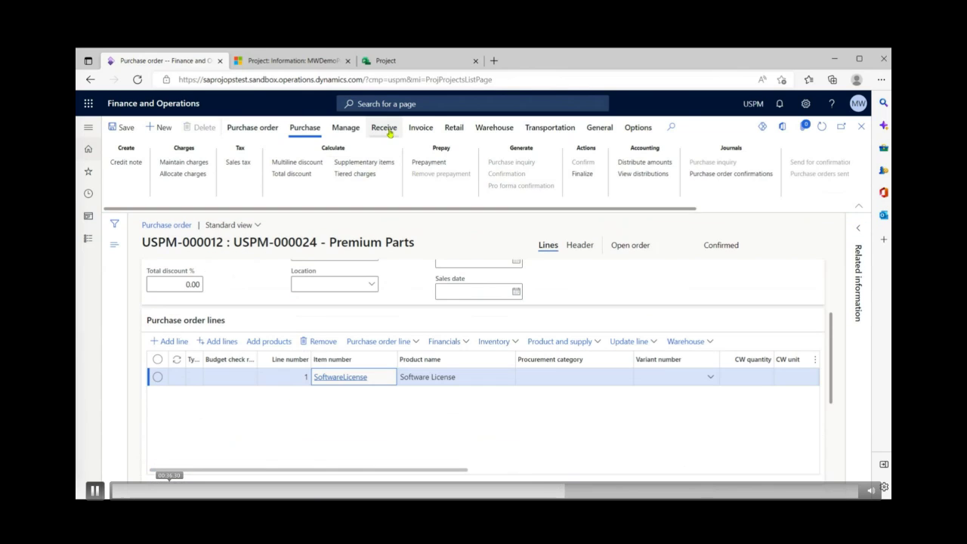
{"action": "left_click", "coordinate": [383, 127]}
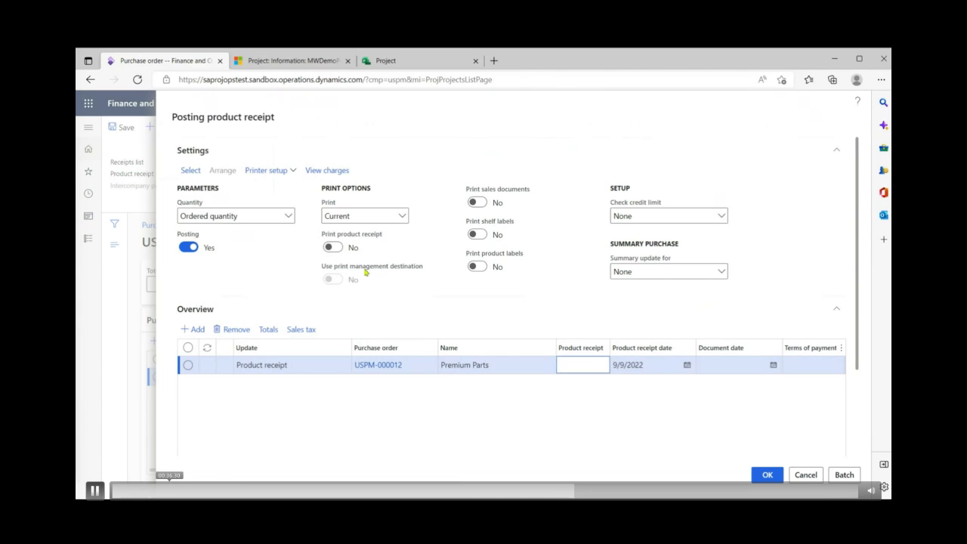
{"action": "scroll", "coordinate": [509, 281], "scroll_direction": "down", "scroll_amount": 1}
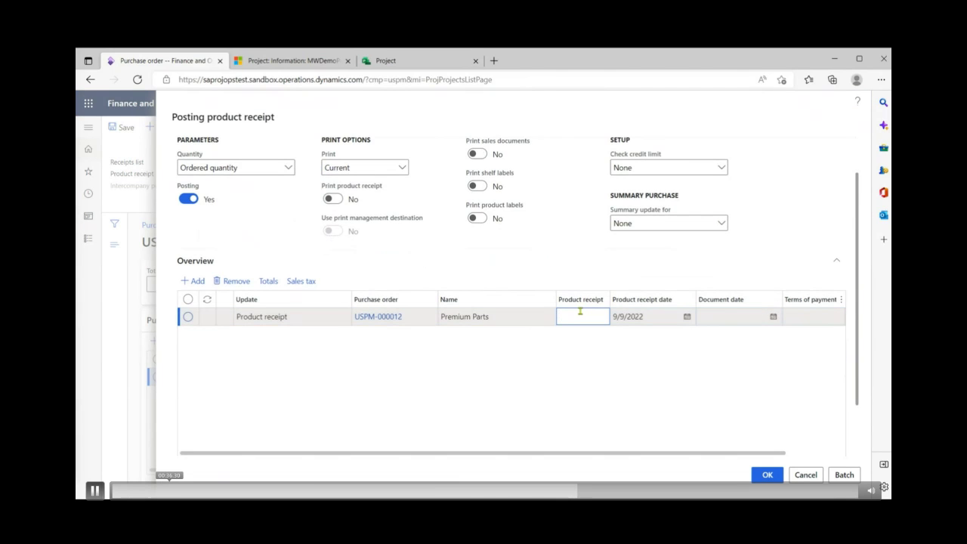
{"action": "left_click", "coordinate": [585, 317]}
{"action": "type", "text": "PR202009091"}
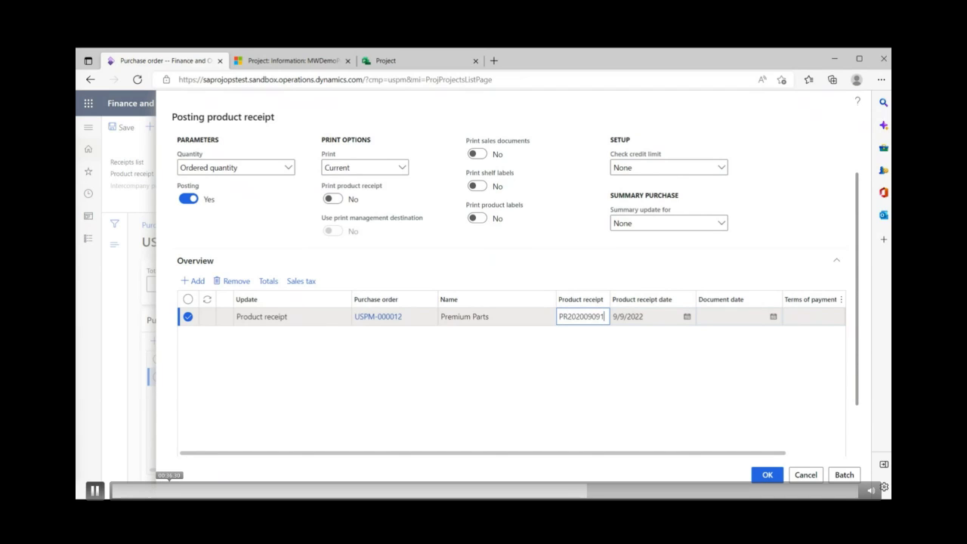
{"action": "left_click", "coordinate": [744, 322]}
{"action": "type", "text": "t"}
{"action": "key", "text": "Tab"}
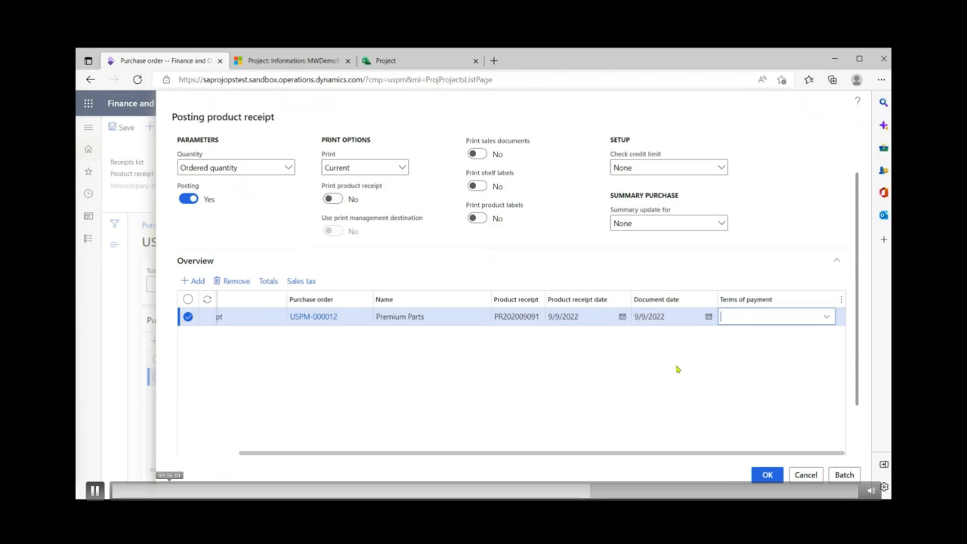
- Check the product receipt's SoftwareLicense line, post the receipt and dismiss the completion message
{"action": "scroll", "coordinate": [367, 262], "scroll_direction": "down", "scroll_amount": 1}
{"action": "left_click", "coordinate": [234, 421]}
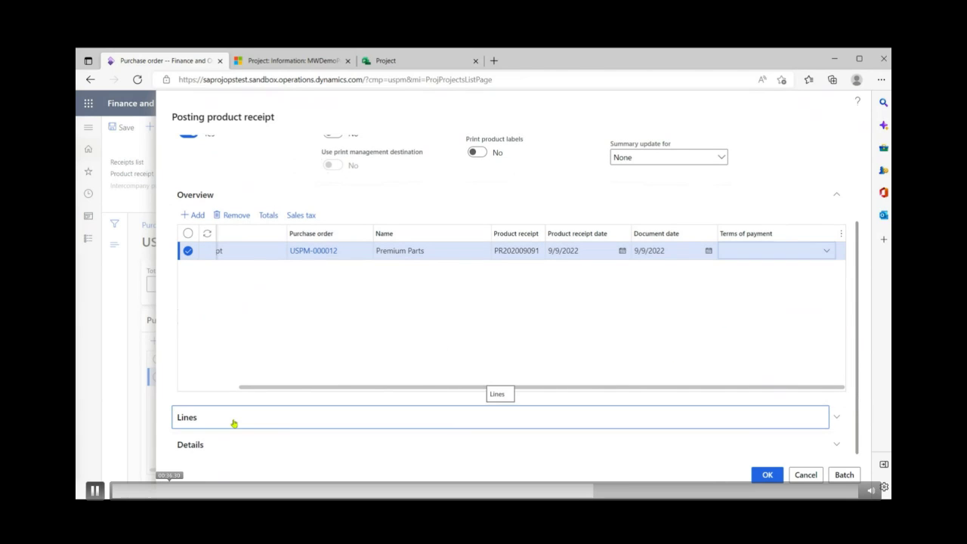
{"action": "left_click", "coordinate": [836, 416]}
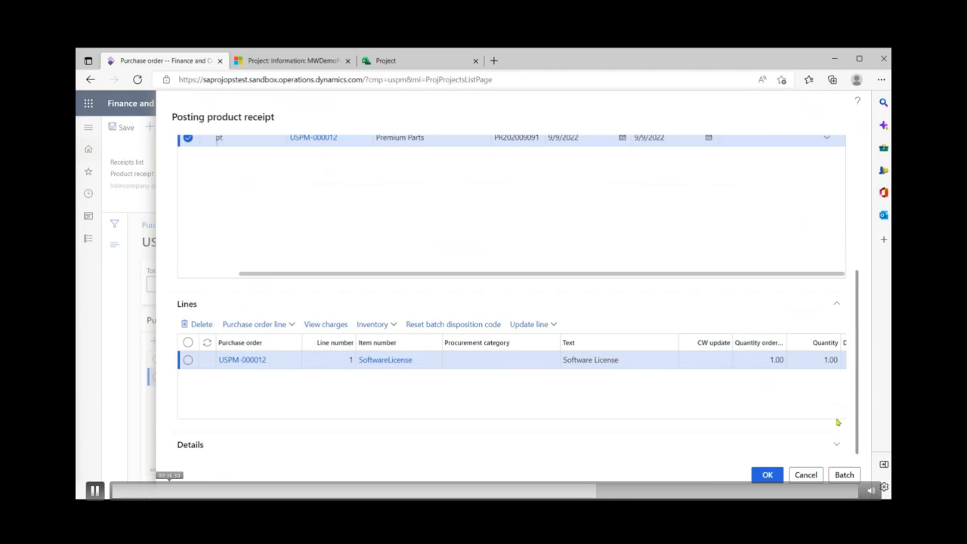
{"action": "left_click_drag", "start_coordinate": [512, 454], "coordinate": [574, 453]}
{"action": "left_click", "coordinate": [767, 474]}
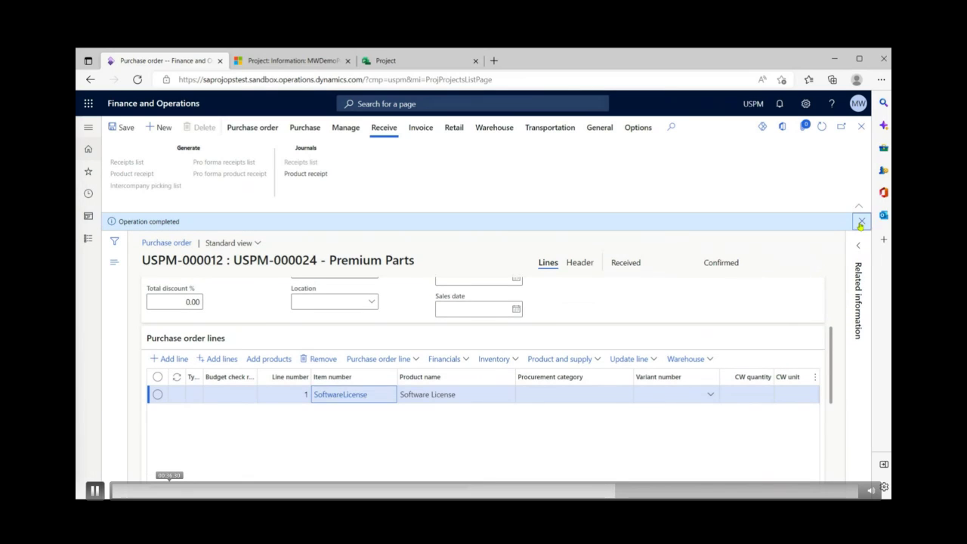
{"action": "left_click", "coordinate": [861, 221]}
- Generate a vendor invoice from the received purchase order and set its number to PI20200909a
{"action": "left_click", "coordinate": [421, 127]}
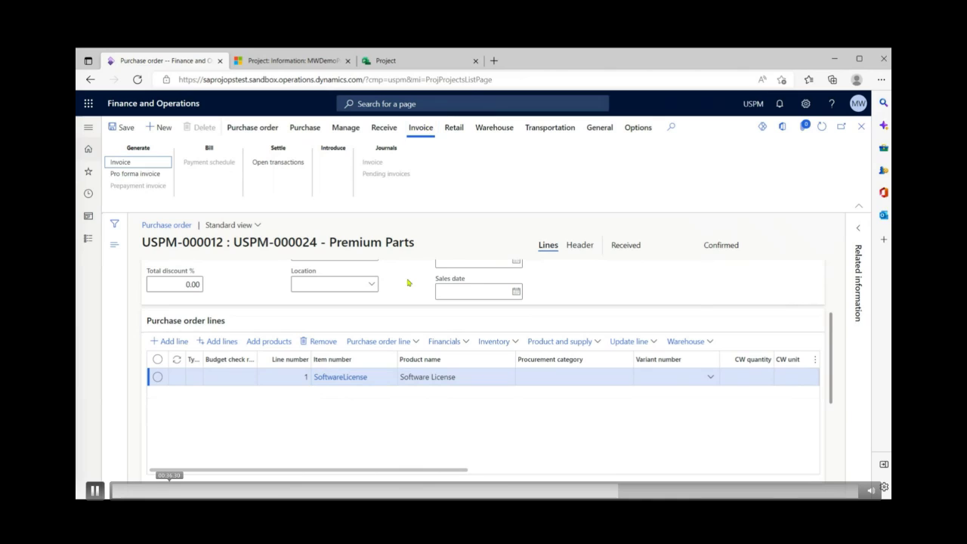
{"action": "left_click", "coordinate": [125, 164]}
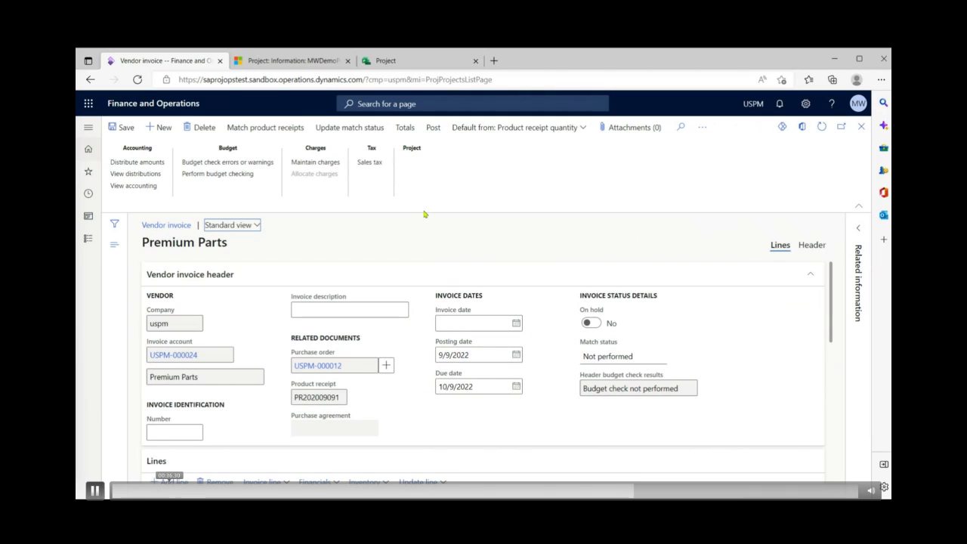
{"action": "scroll", "coordinate": [475, 327], "scroll_direction": "down", "scroll_amount": 2}
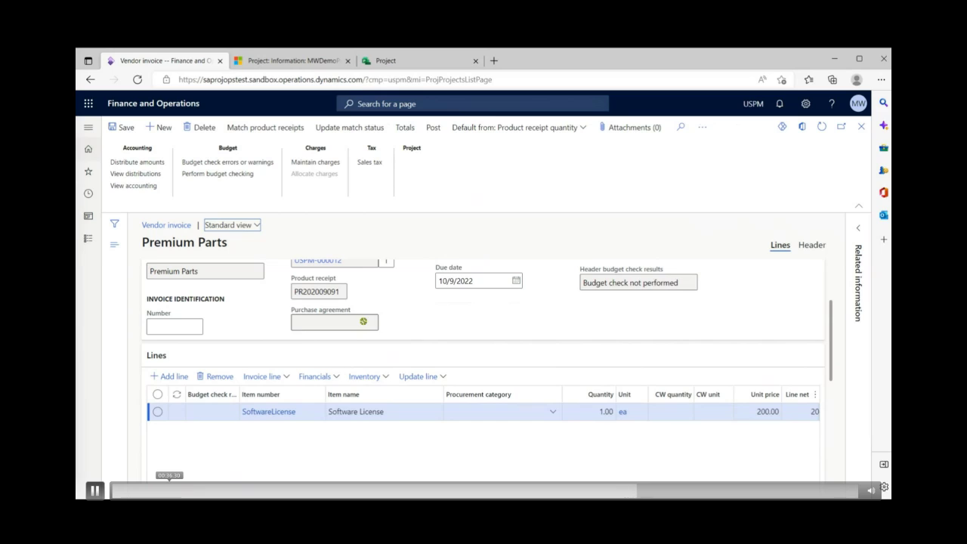
{"action": "scroll", "coordinate": [377, 332], "scroll_direction": "up", "scroll_amount": 2}
{"action": "left_click", "coordinate": [311, 311]}
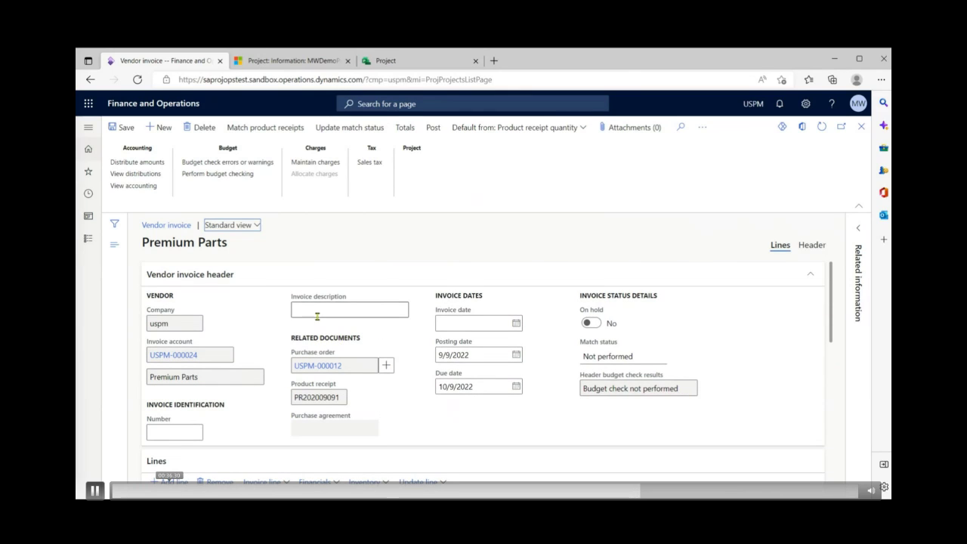
{"action": "scroll", "coordinate": [249, 362], "scroll_direction": "down", "scroll_amount": 1}
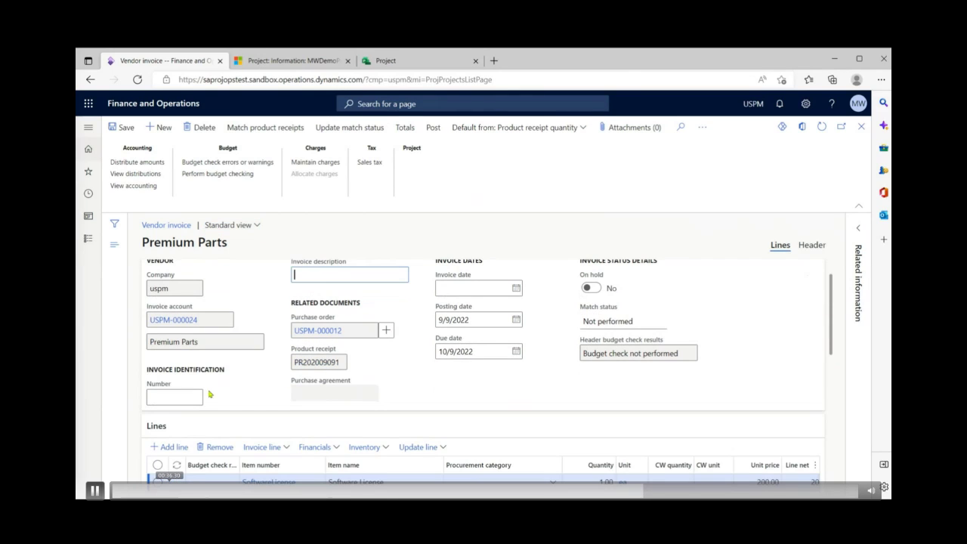
{"action": "left_click", "coordinate": [191, 394]}
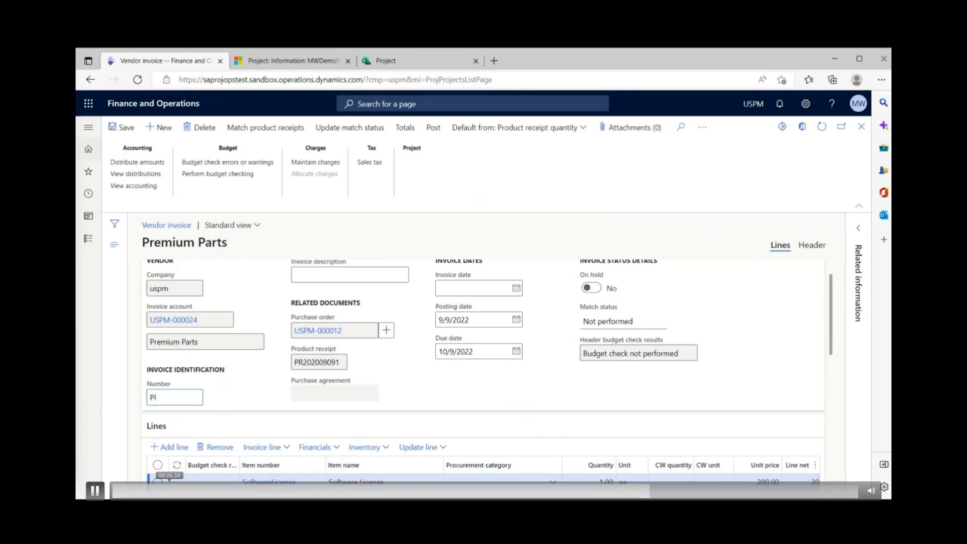
{"action": "type", "text": "PI20200909a"}
- Set the vendor invoice's invoice date to 9/9/2022 and post the invoice
{"action": "left_click", "coordinate": [480, 290]}
{"action": "type", "text": "d"}
{"action": "key", "text": "Tab"}
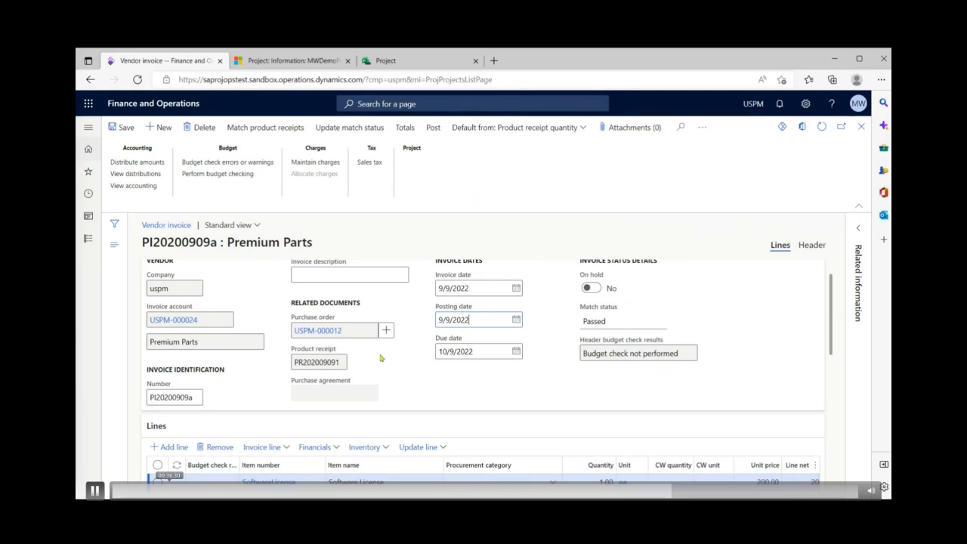
{"action": "left_click", "coordinate": [433, 130]}
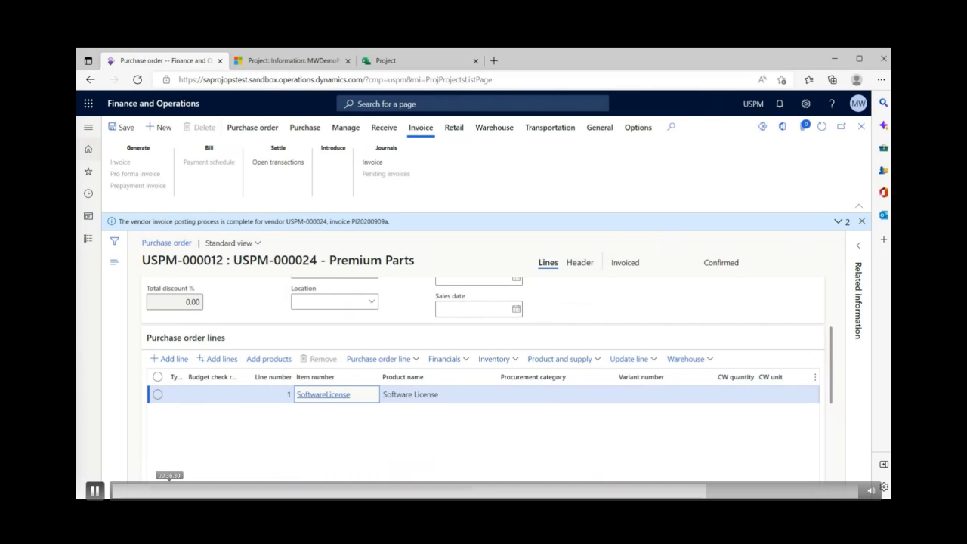
- Switch to Project Operations, open the MWDemoProject1 actuals and sort them by Created On from newer to older
{"action": "left_click", "coordinate": [285, 60]}
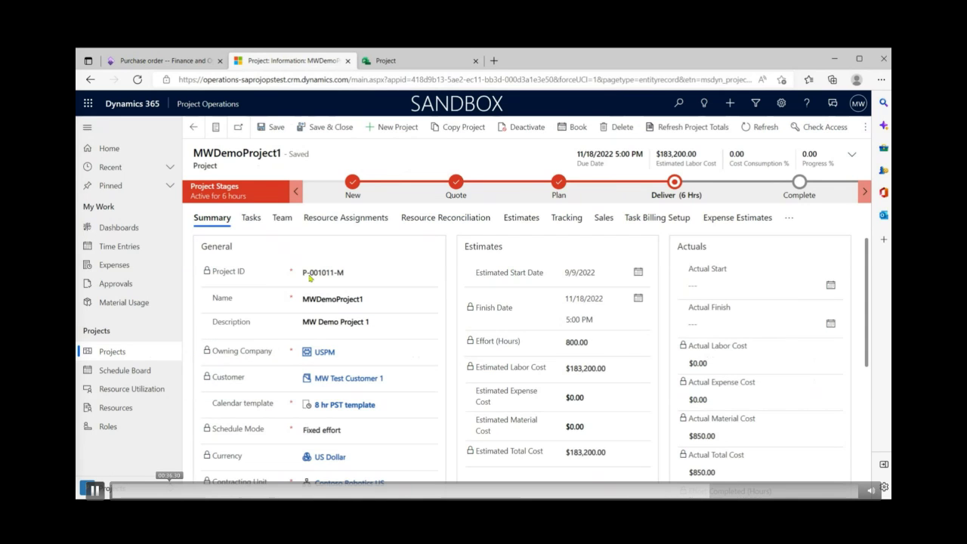
{"action": "left_click", "coordinate": [788, 220]}
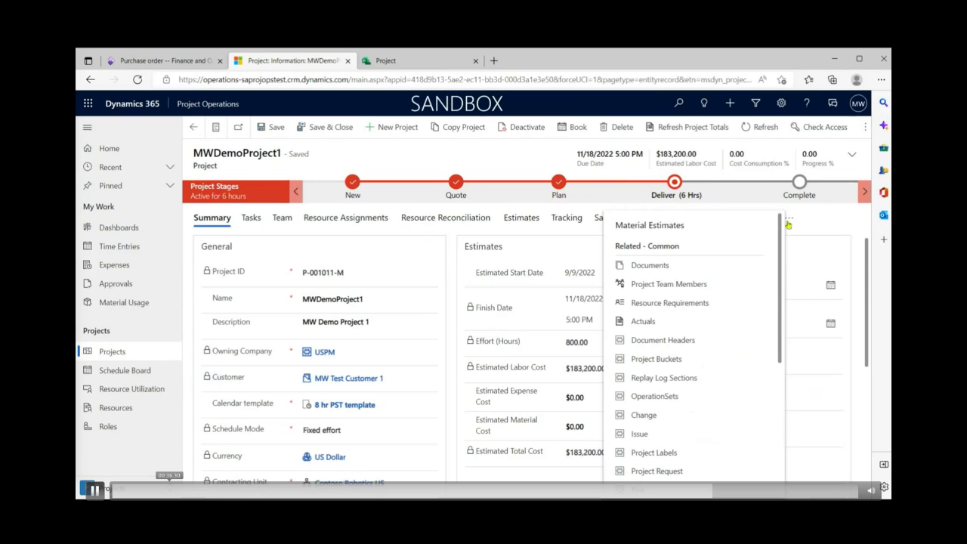
{"action": "left_click", "coordinate": [644, 320]}
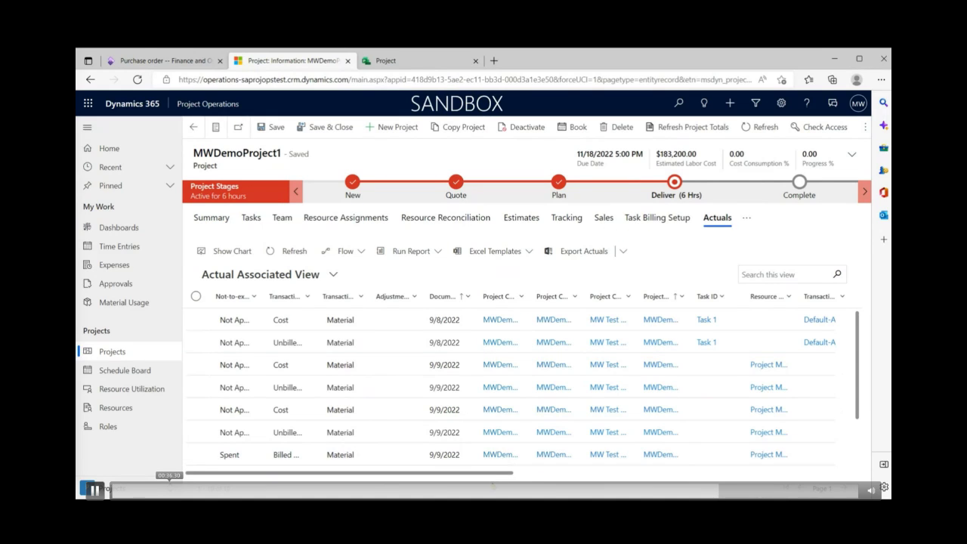
{"action": "left_click_drag", "start_coordinate": [490, 477], "coordinate": [860, 481]}
{"action": "left_click", "coordinate": [810, 298]}
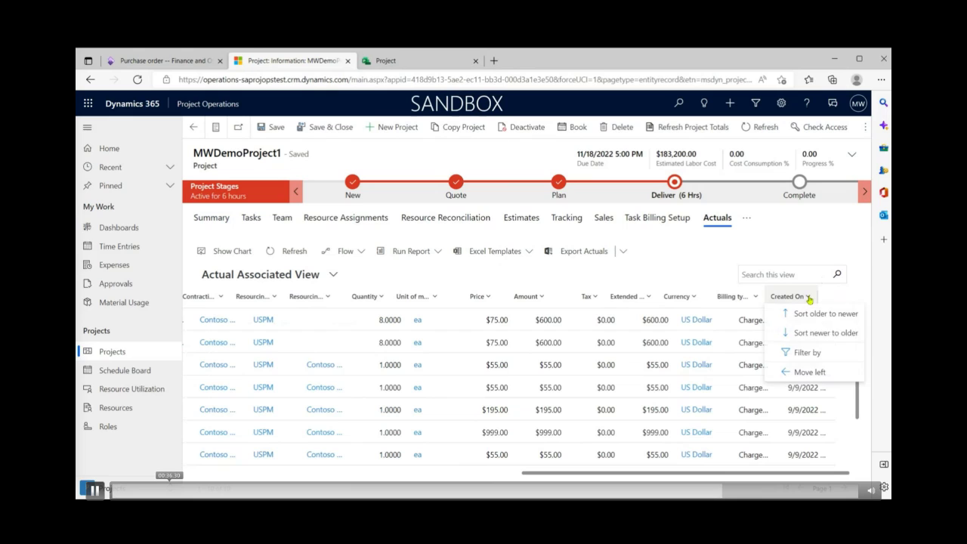
{"action": "left_click", "coordinate": [817, 335]}
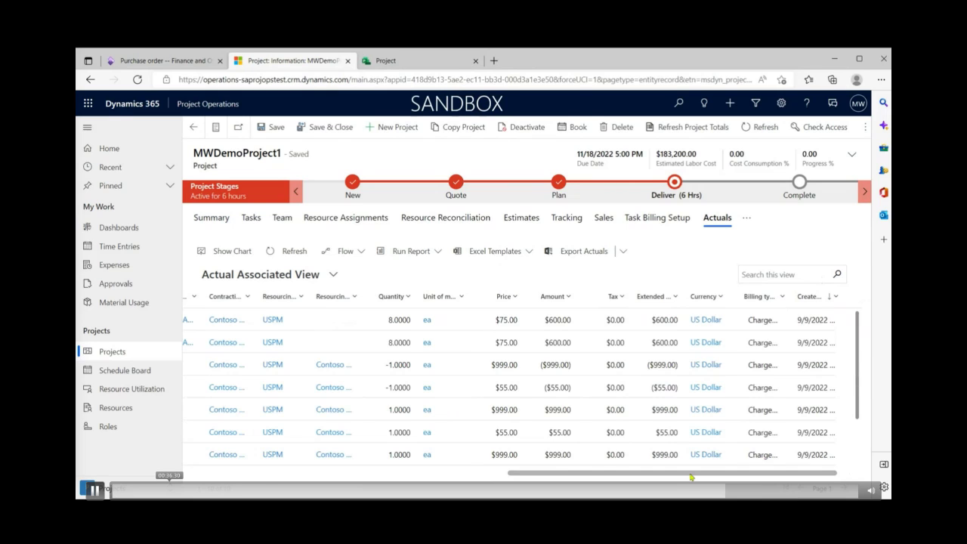
- Refresh the project's actuals and examine the transaction types, quantities and amounts of the newest material entries
{"action": "left_click_drag", "start_coordinate": [701, 476], "coordinate": [363, 476]}
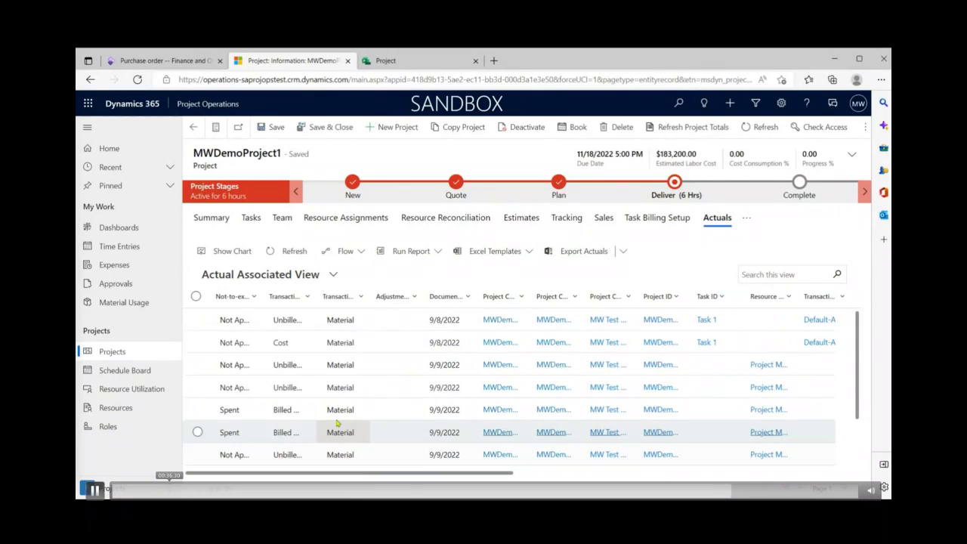
{"action": "left_click_drag", "start_coordinate": [428, 477], "coordinate": [364, 476]}
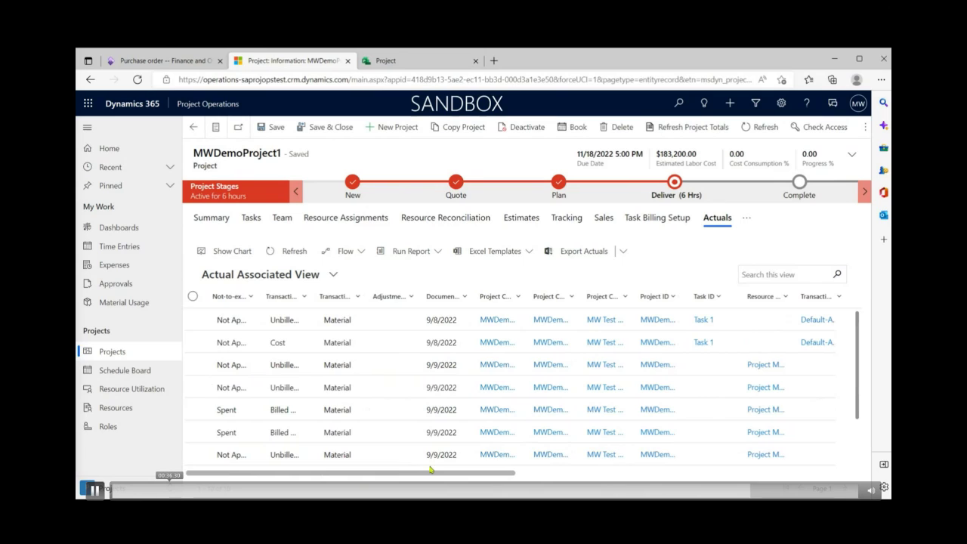
{"action": "left_click_drag", "start_coordinate": [528, 465], "coordinate": [303, 457]}
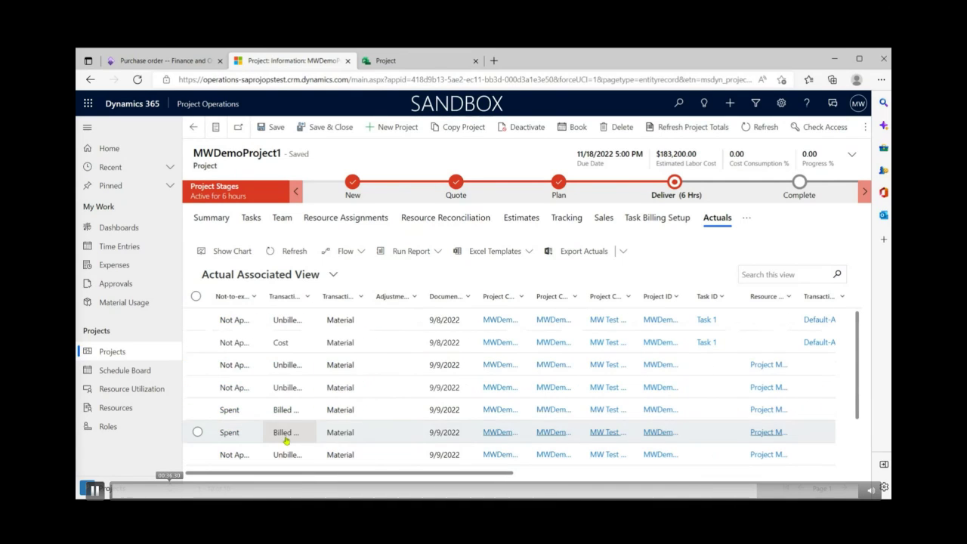
{"action": "left_click", "coordinate": [285, 252]}
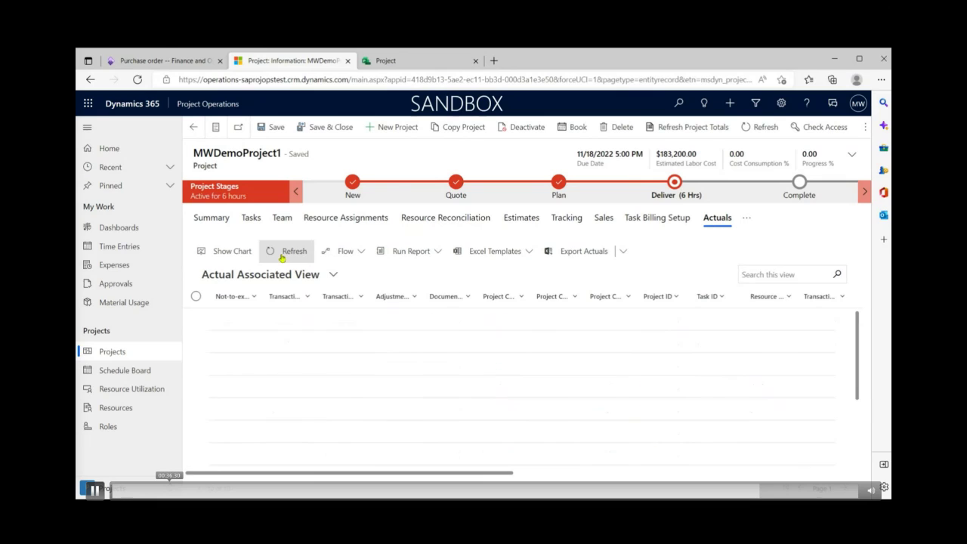
{"action": "left_click_drag", "start_coordinate": [341, 473], "coordinate": [666, 481]}
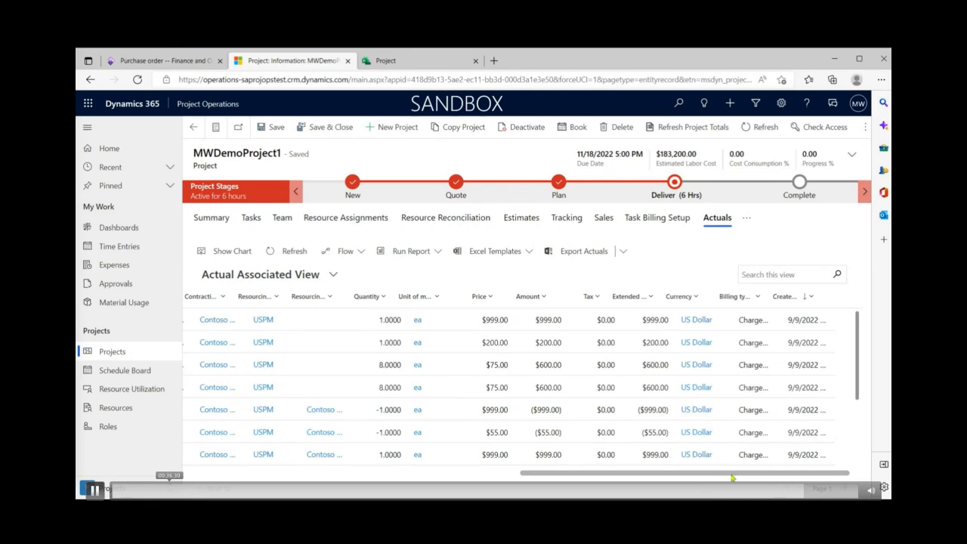
{"action": "left_click_drag", "start_coordinate": [733, 475], "coordinate": [400, 475]}
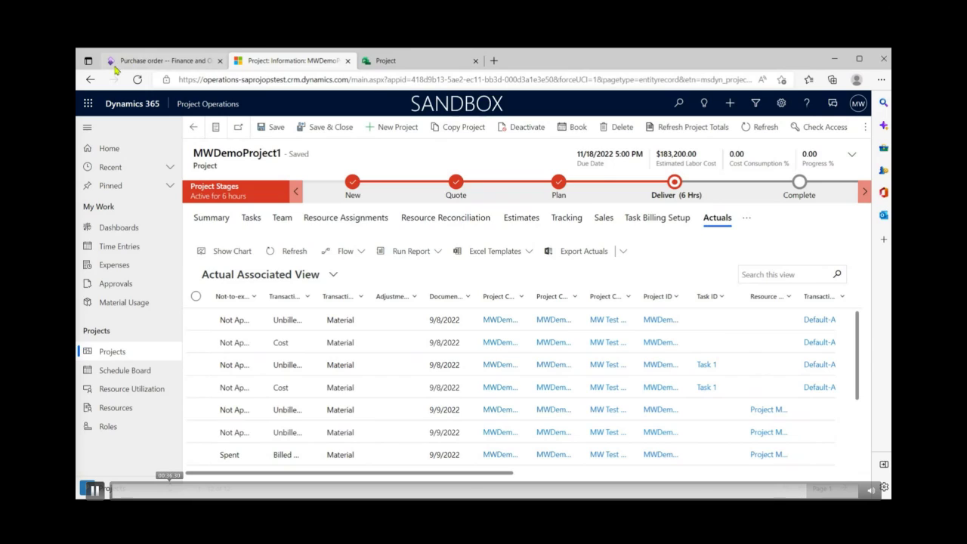
- Switch to Finance and Operations and run Import from staging table with batch processing off
{"action": "left_click", "coordinate": [162, 60]}
{"action": "left_click", "coordinate": [90, 128]}
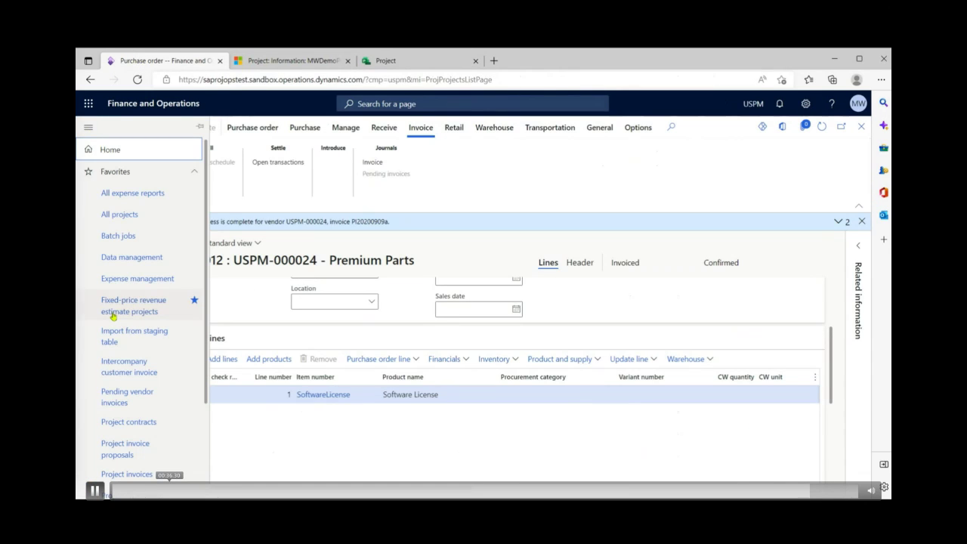
{"action": "left_click", "coordinate": [143, 342]}
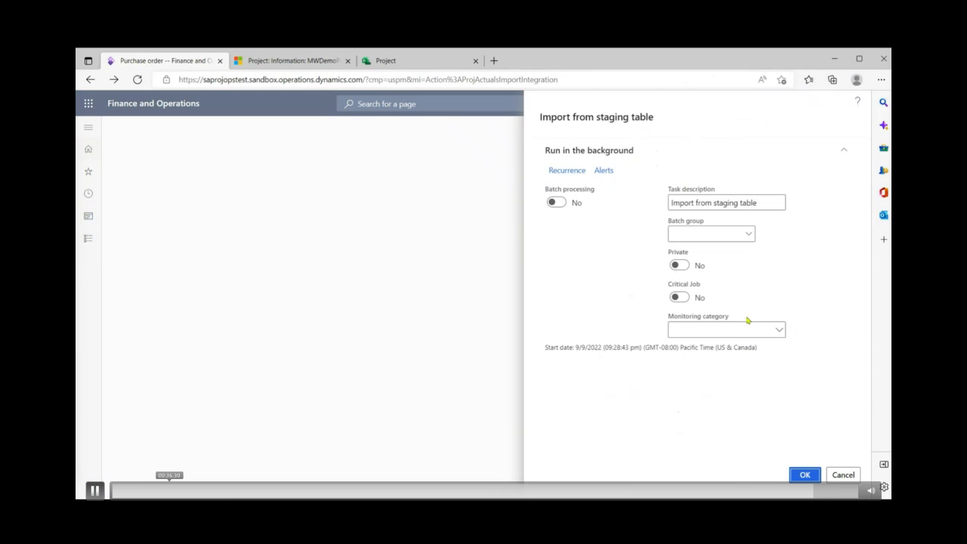
{"action": "left_click", "coordinate": [805, 474]}
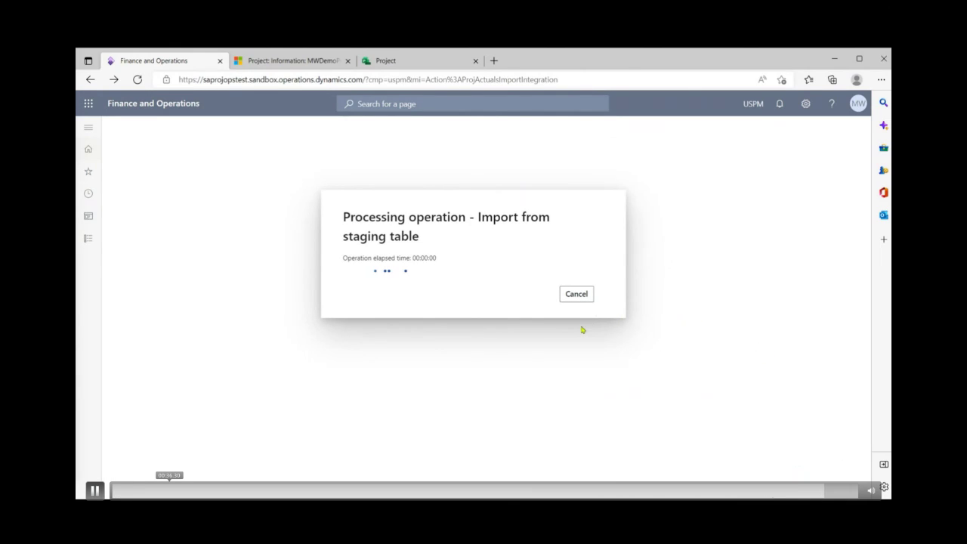
- Open the Project Operations integration journal for 2022-09-09 and examine the costs and sales amounts on its item lines
{"action": "left_click", "coordinate": [88, 128]}
{"action": "scroll", "coordinate": [145, 349], "scroll_direction": "down", "scroll_amount": 2}
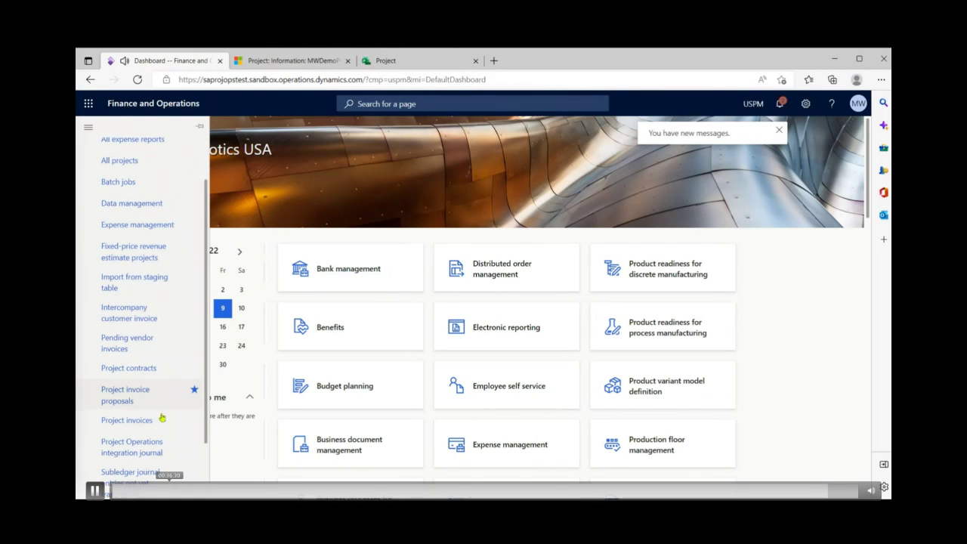
{"action": "left_click", "coordinate": [136, 447]}
{"action": "left_click", "coordinate": [340, 334]}
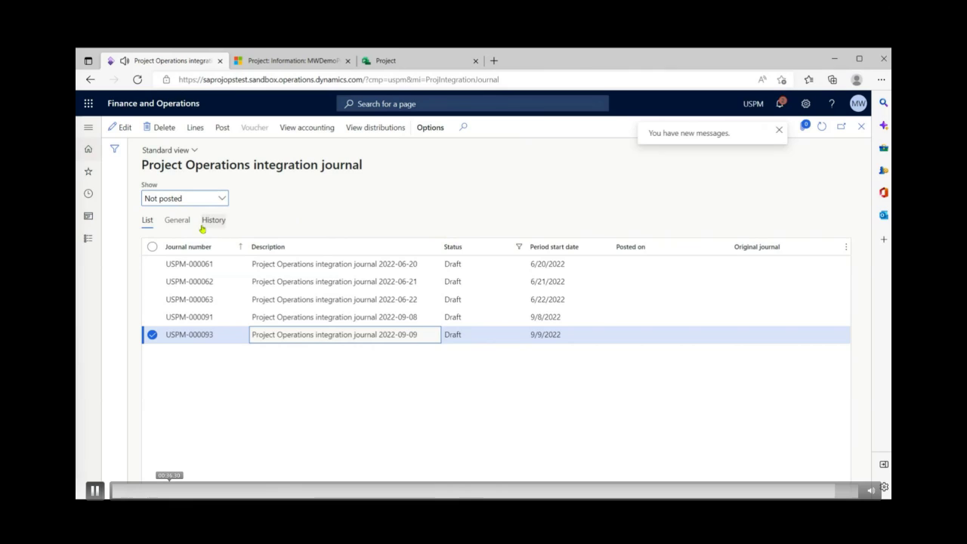
{"action": "left_click", "coordinate": [197, 130]}
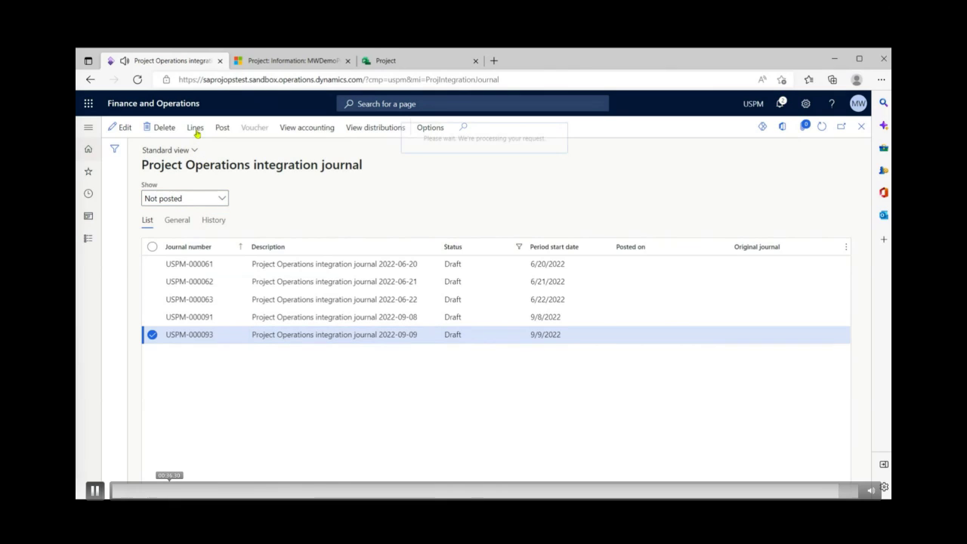
{"action": "left_click", "coordinate": [238, 191]}
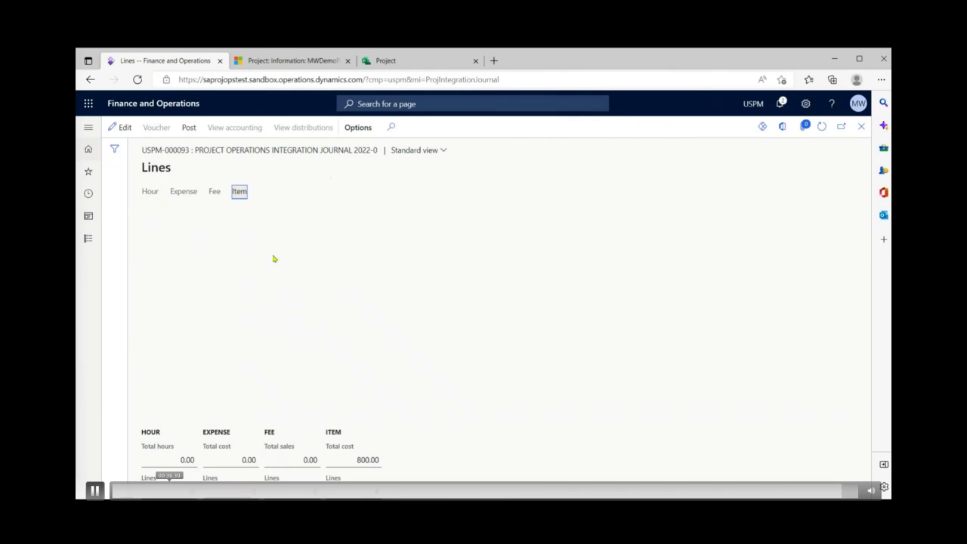
{"action": "left_click_drag", "start_coordinate": [340, 420], "coordinate": [796, 417]}
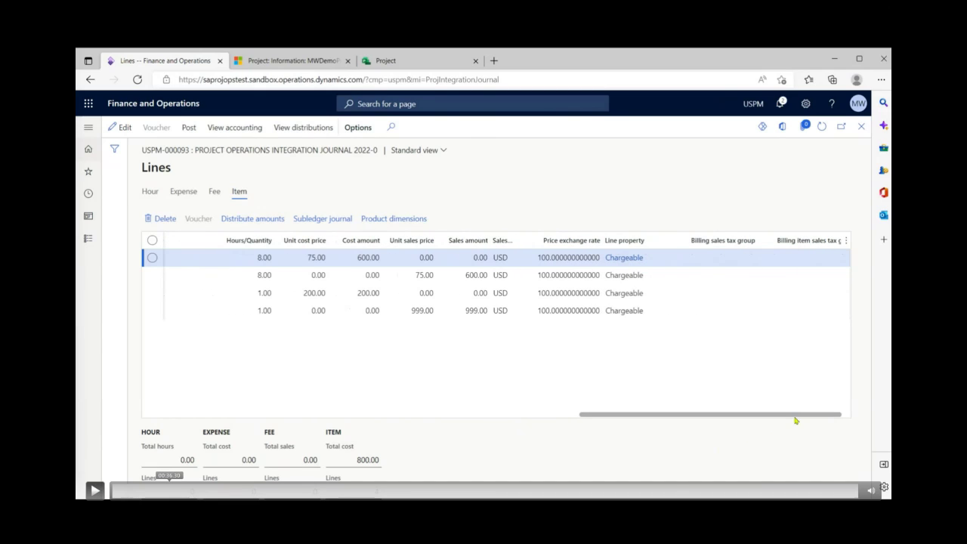
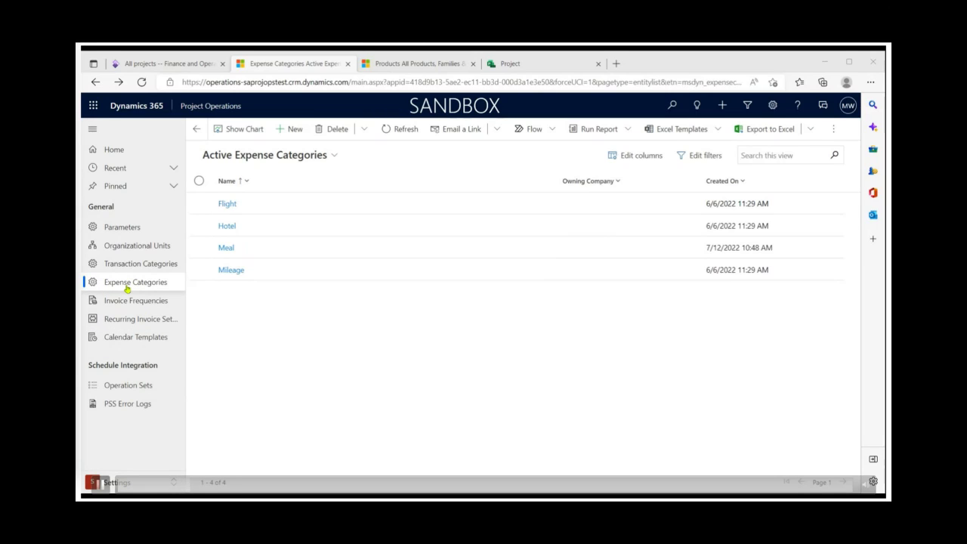
- In Project Operations, review the Meal expense category's settings and return to the active expense categories
{"action": "left_click", "coordinate": [226, 248]}
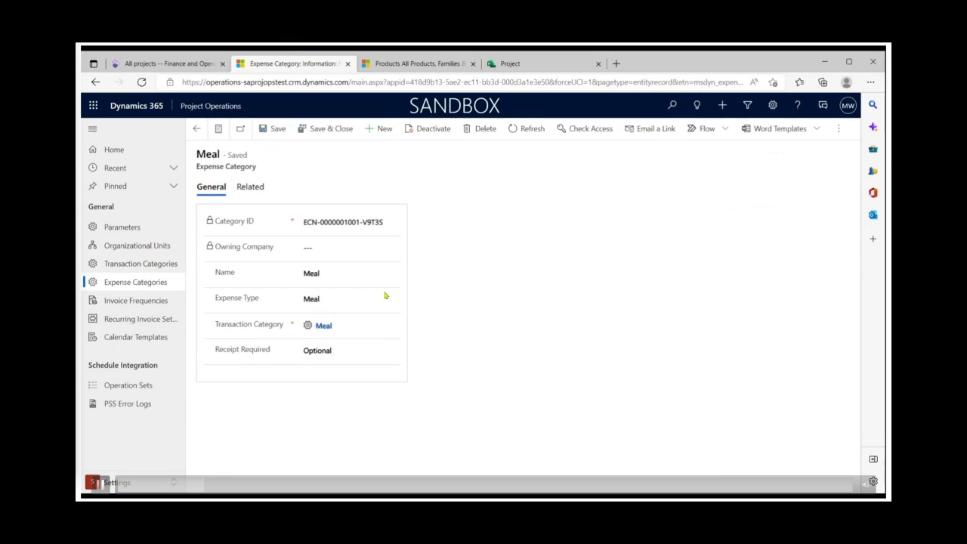
{"action": "left_click", "coordinate": [198, 130]}
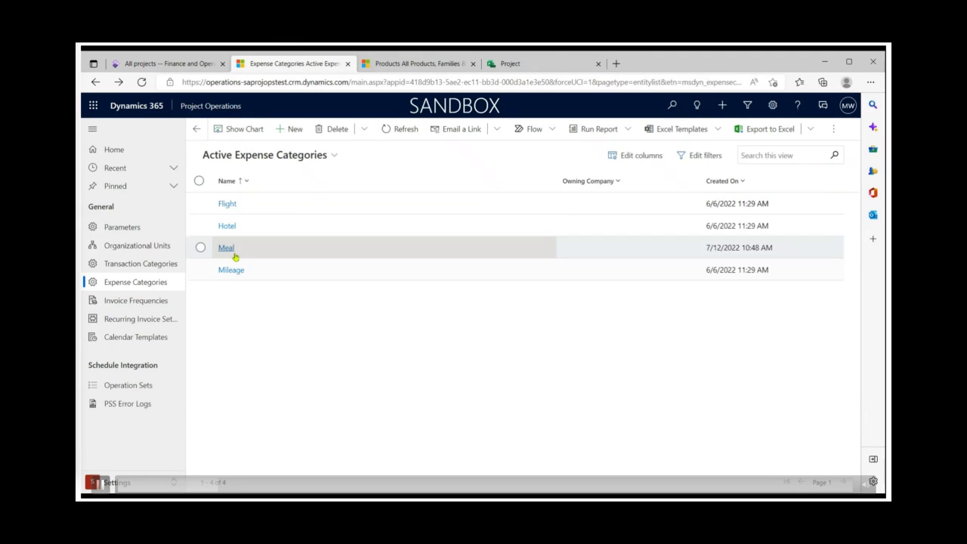
- Start a new expense in the Projects area with transaction date 9/9/2022 and project MWDemoProject1
{"action": "left_click", "coordinate": [142, 484]}
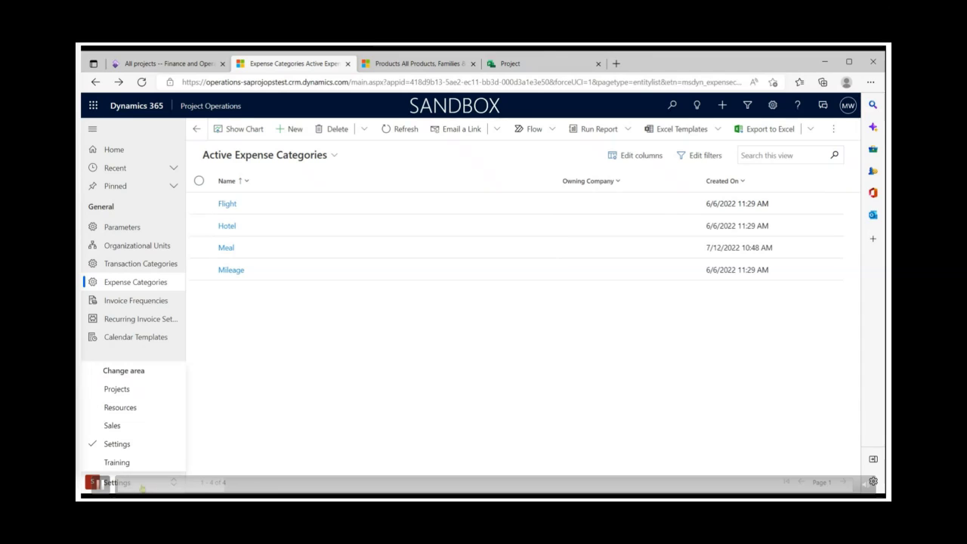
{"action": "left_click", "coordinate": [117, 389]}
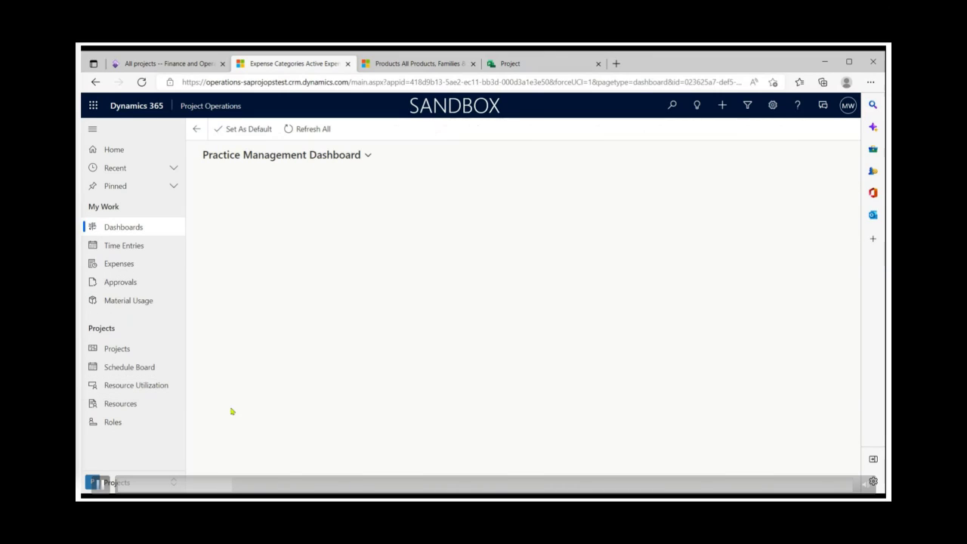
{"action": "left_click", "coordinate": [118, 266]}
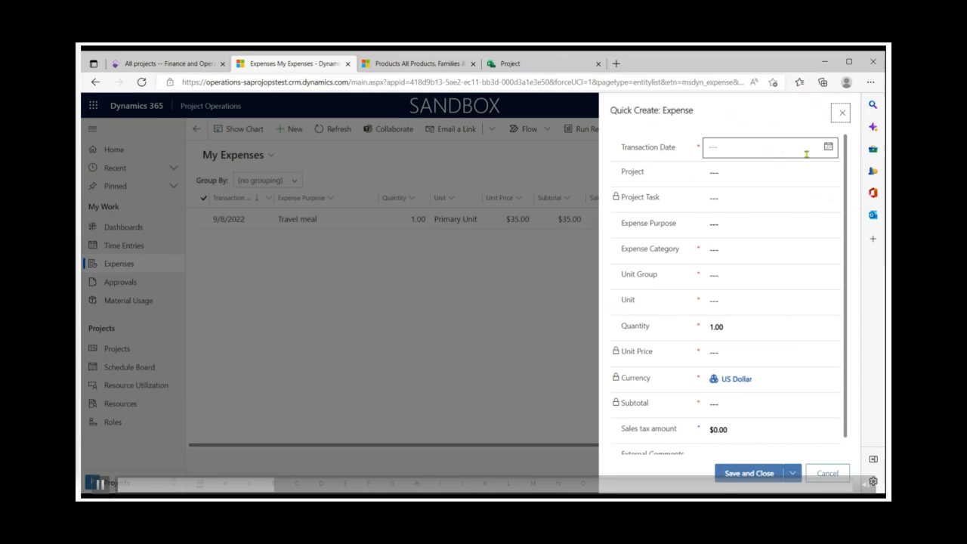
{"action": "left_click", "coordinate": [829, 148]}
{"action": "left_click", "coordinate": [792, 222]}
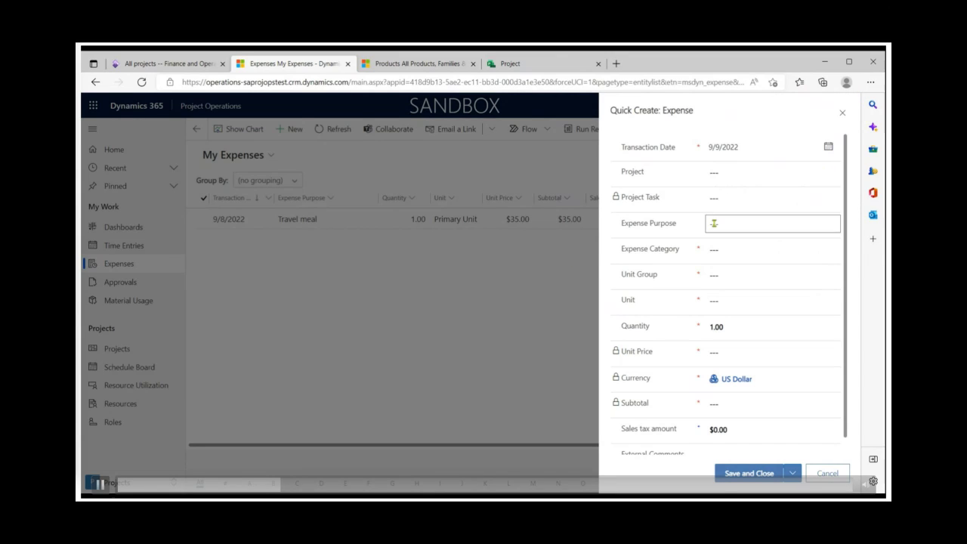
{"action": "left_click", "coordinate": [721, 205]}
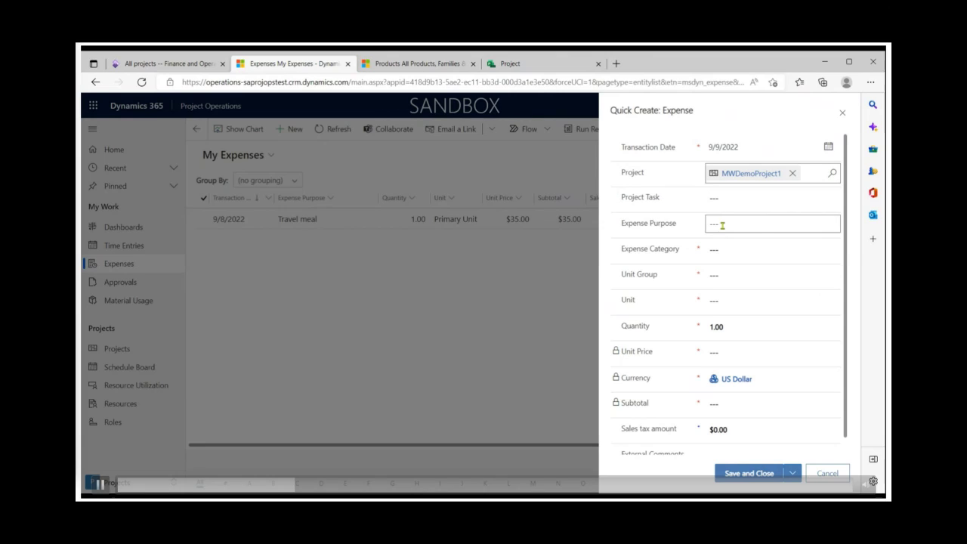
- Set the new expense's purpose to "Site visit" and its expense category to Flight
{"action": "left_click", "coordinate": [722, 226]}
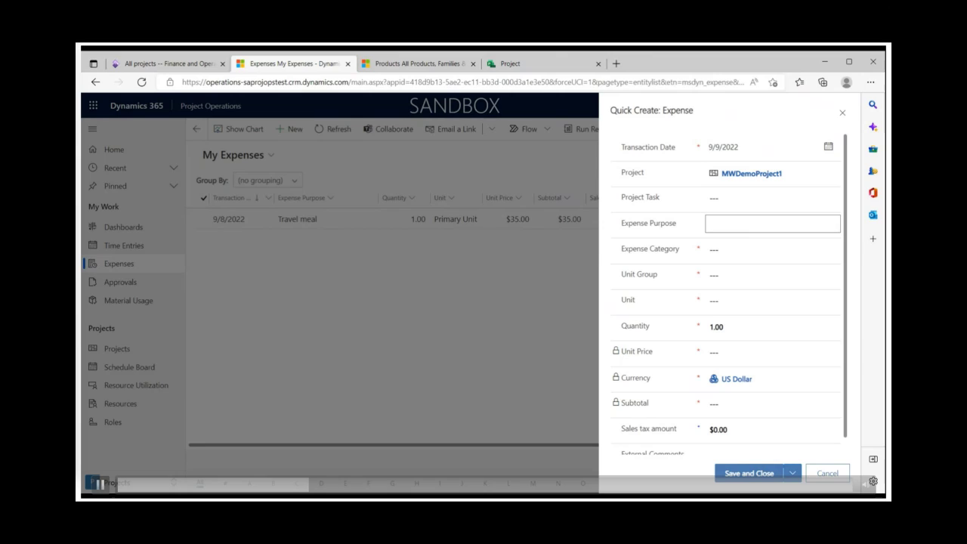
{"action": "key", "text": "BackSpace"}
{"action": "key", "text": "BackSpace"}
{"action": "key", "text": "BackSpace"}
{"action": "key", "text": "BackSpace"}
{"action": "type", "text": "Site visit"}
{"action": "left_click", "coordinate": [719, 250]}
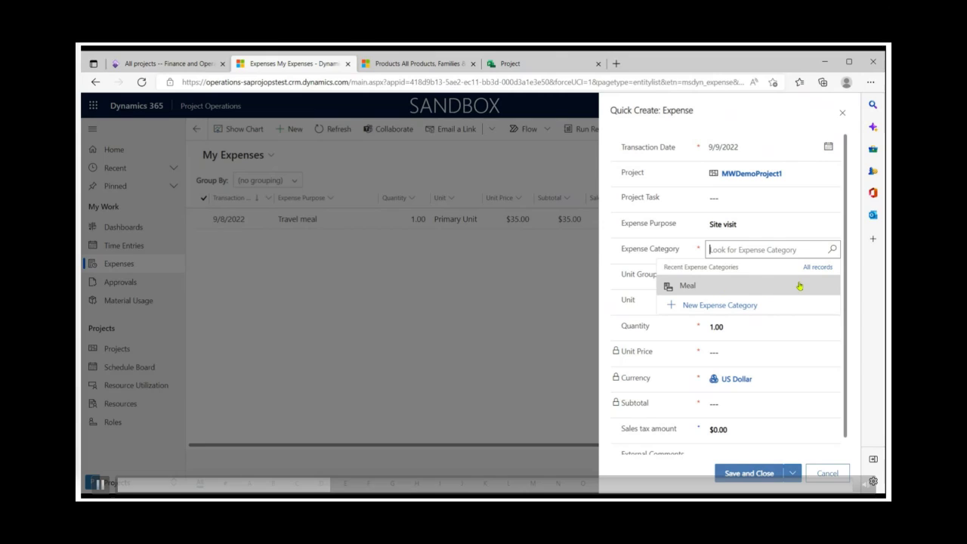
{"action": "left_click", "coordinate": [751, 253]}
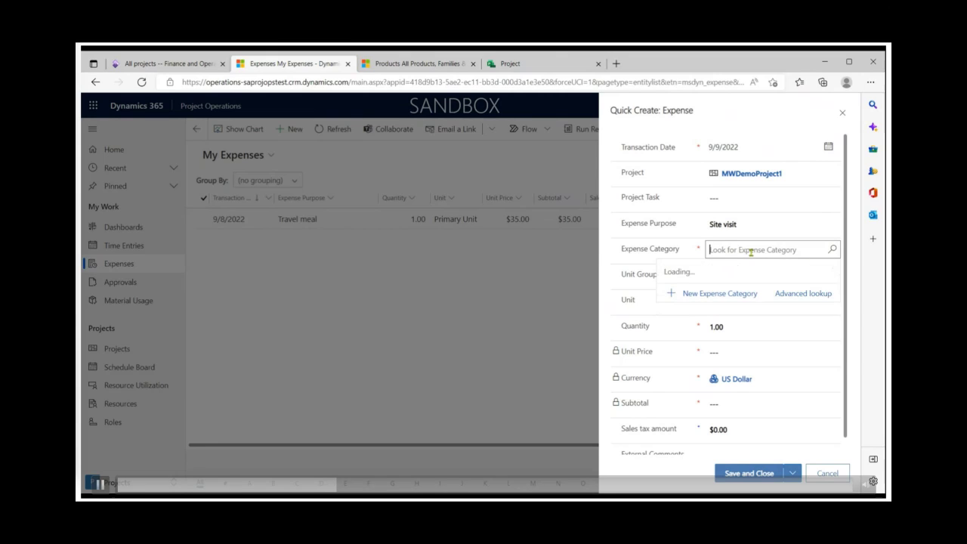
{"action": "left_click", "coordinate": [716, 299]}
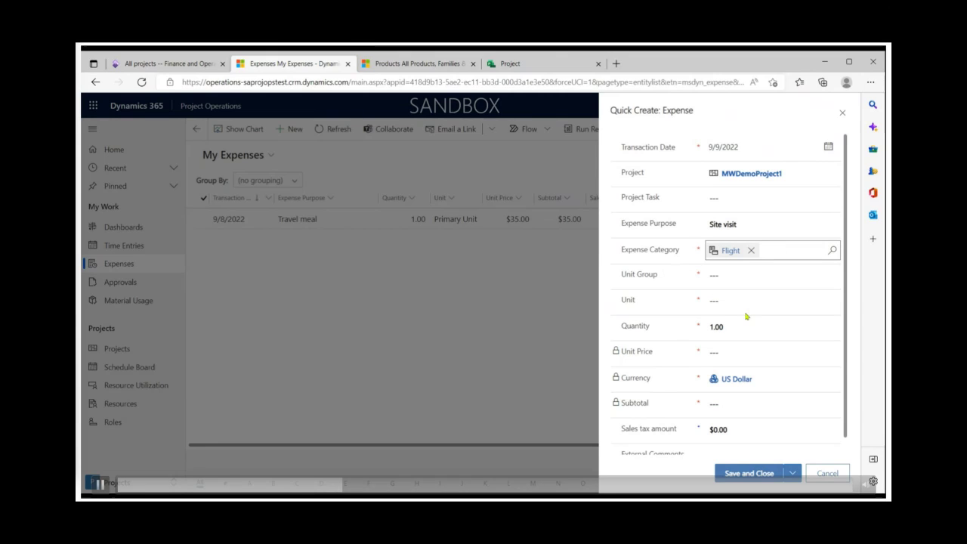
- Keep Default Unit as the flight expense's unit group, then save and close the expense
{"action": "left_click", "coordinate": [730, 275]}
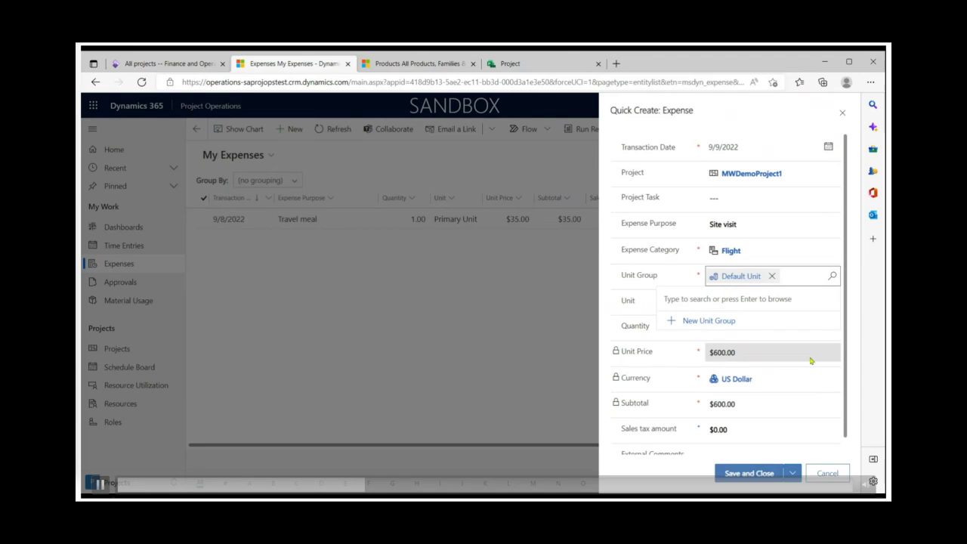
{"action": "left_click", "coordinate": [643, 296]}
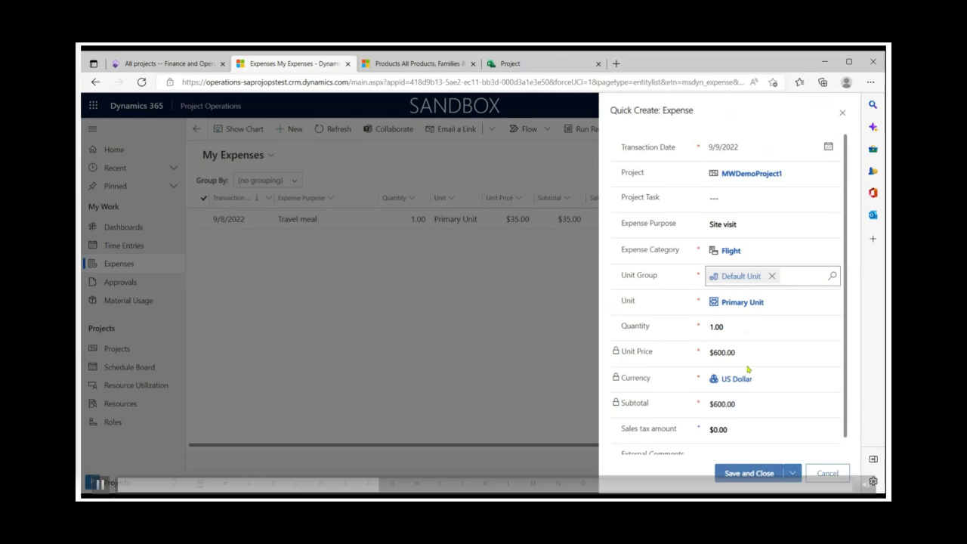
{"action": "scroll", "coordinate": [754, 382], "scroll_direction": "down", "scroll_amount": 1}
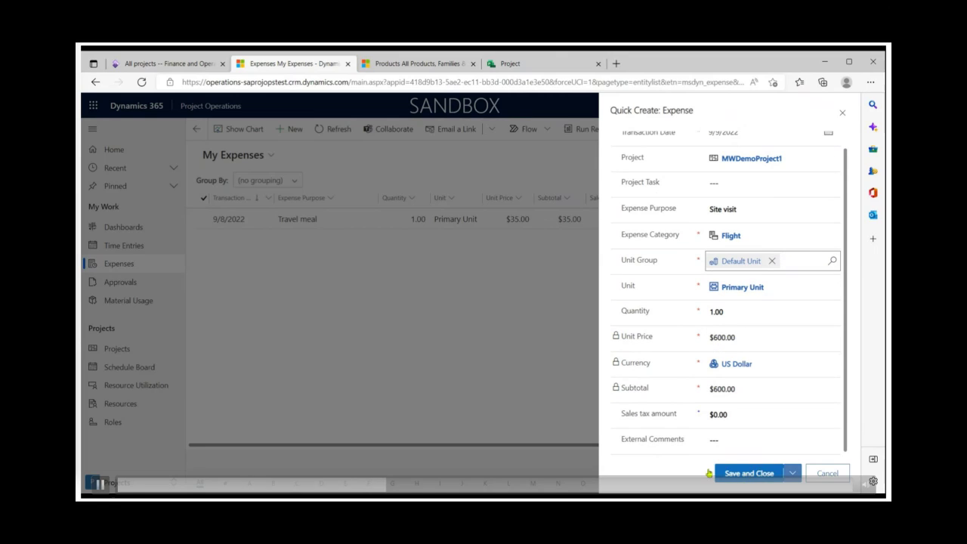
{"action": "left_click", "coordinate": [748, 472]}
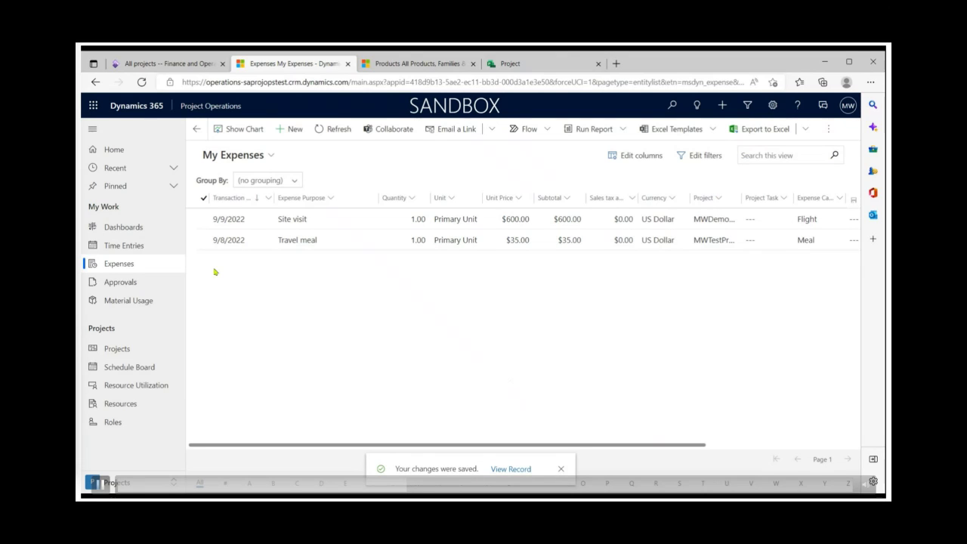
- Submit the 9/9/2022 Site visit expense and show the expense entries awaiting approval
{"action": "left_click", "coordinate": [202, 219]}
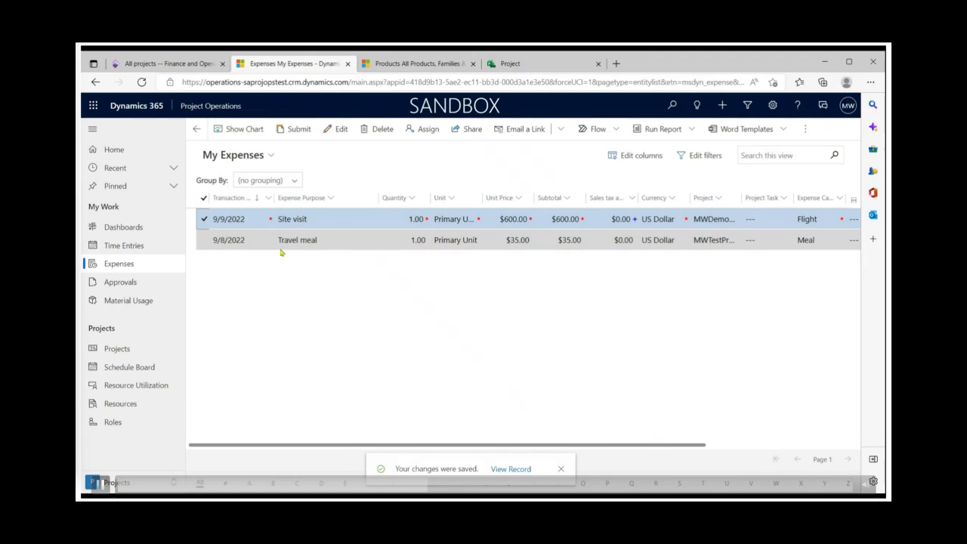
{"action": "left_click", "coordinate": [293, 129]}
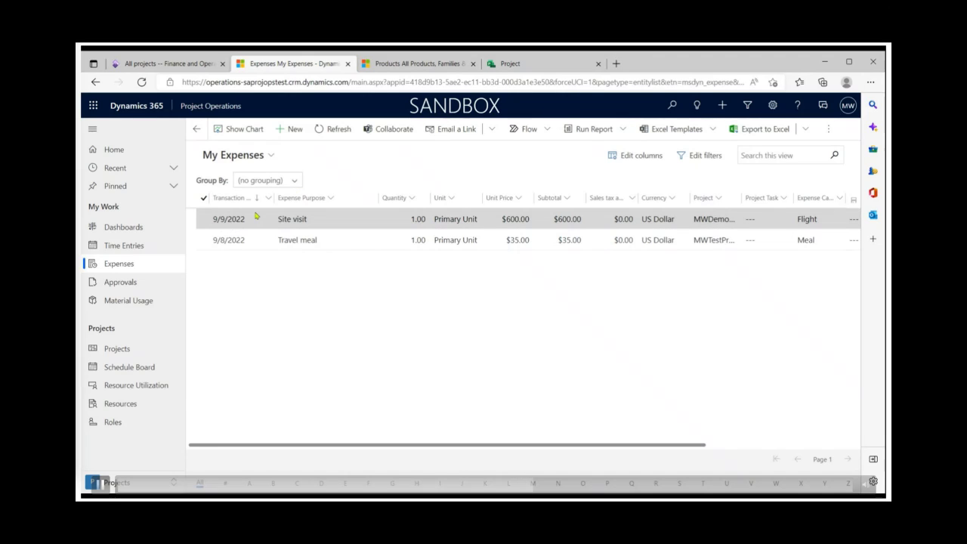
{"action": "left_click", "coordinate": [133, 284]}
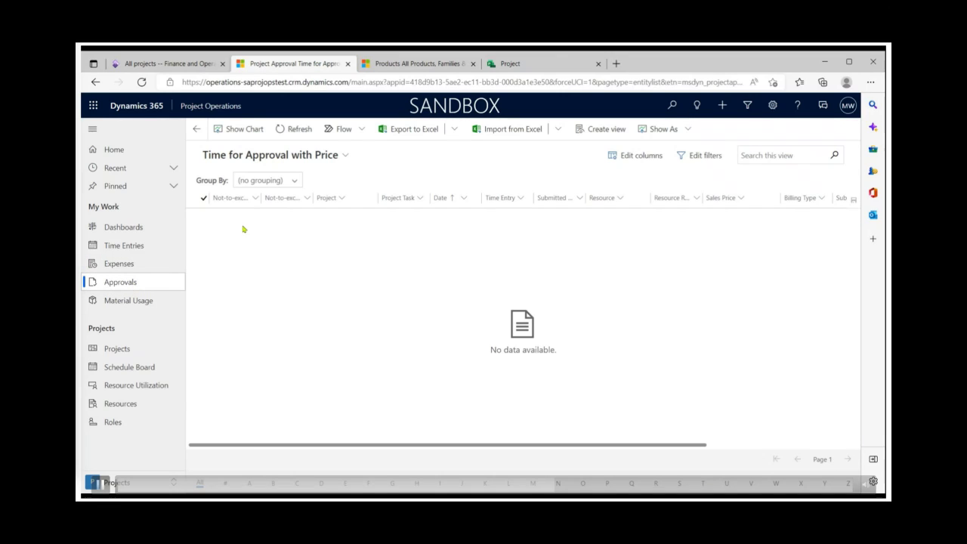
{"action": "left_click", "coordinate": [340, 156]}
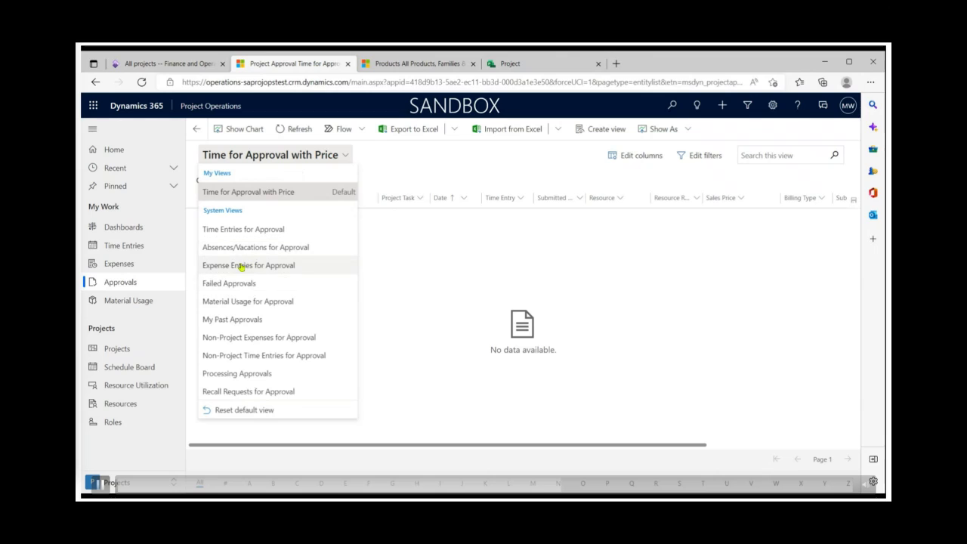
{"action": "left_click", "coordinate": [241, 265]}
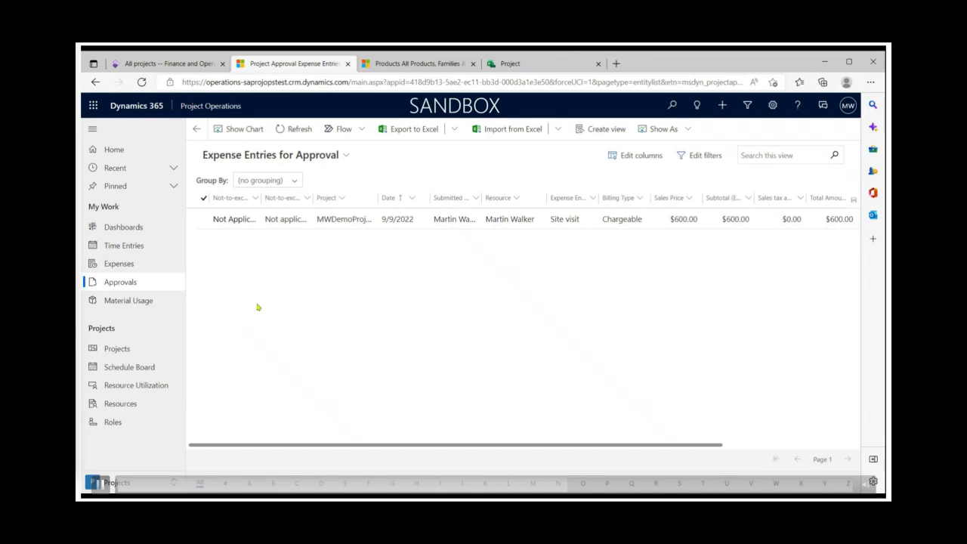
- Approve the Site visit expense entry for MWDemoProject1 and dismiss the processing message
{"action": "left_click_drag", "start_coordinate": [362, 446], "coordinate": [287, 427]}
{"action": "left_click", "coordinate": [202, 219]}
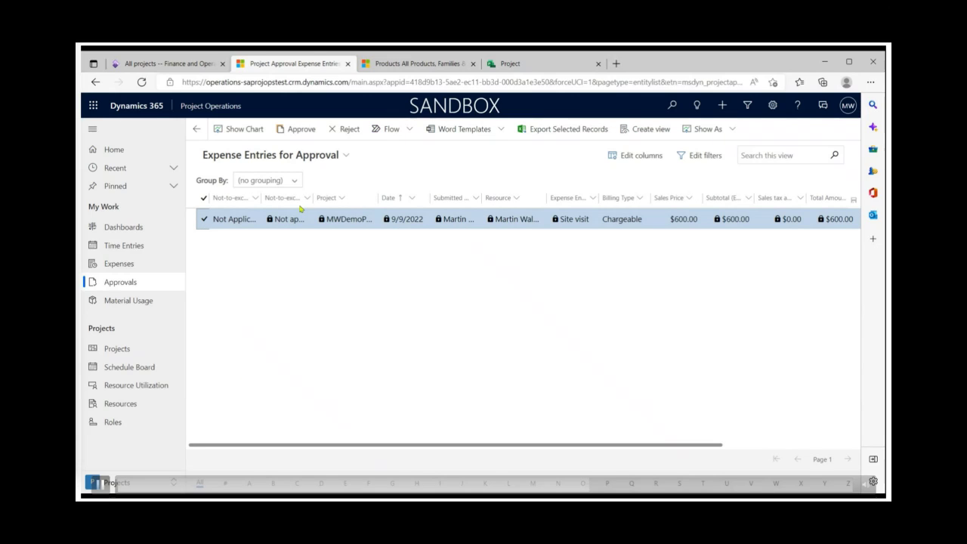
{"action": "left_click", "coordinate": [299, 130]}
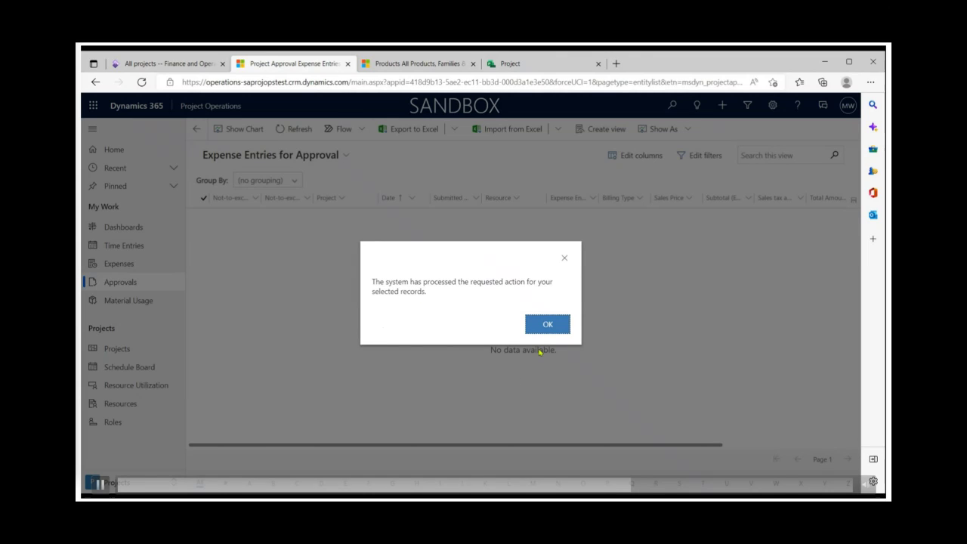
{"action": "left_click", "coordinate": [548, 324]}
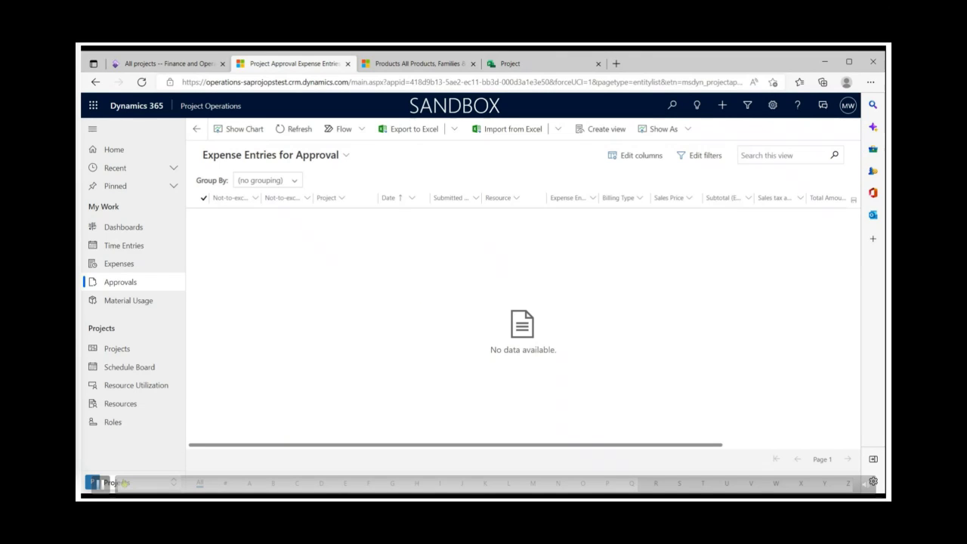
- Open MWDemoProject1 from the active projects and show its related actuals
{"action": "left_click", "coordinate": [118, 484]}
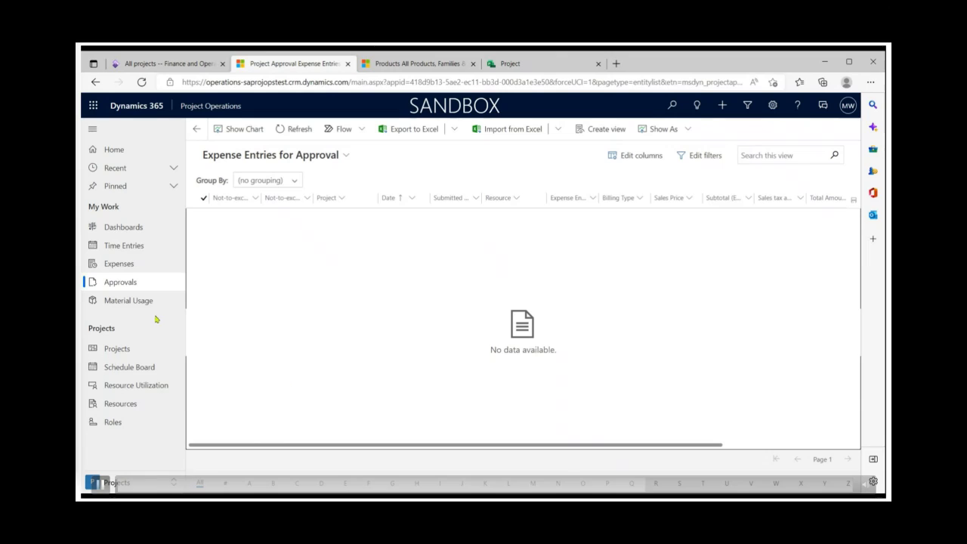
{"action": "left_click", "coordinate": [117, 349]}
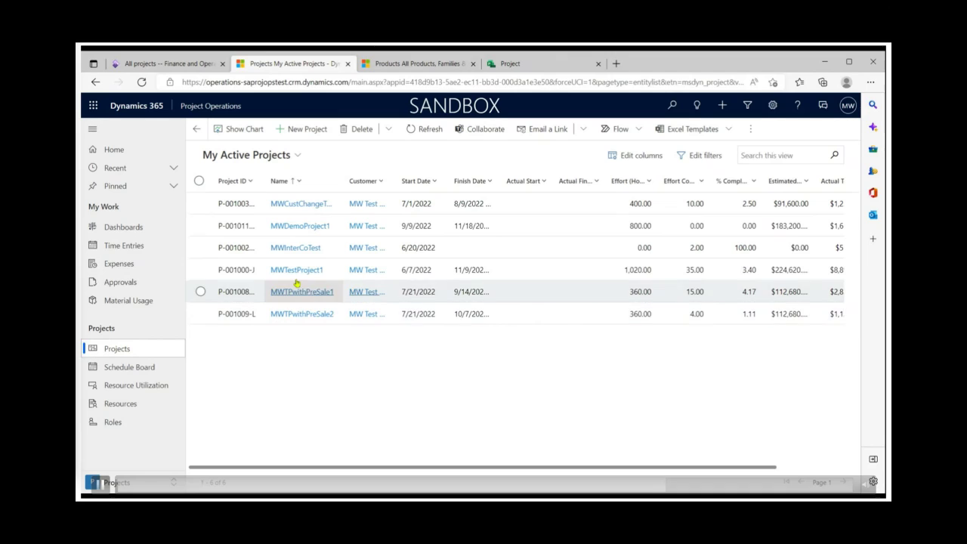
{"action": "left_click", "coordinate": [299, 233]}
{"action": "left_click", "coordinate": [798, 187]}
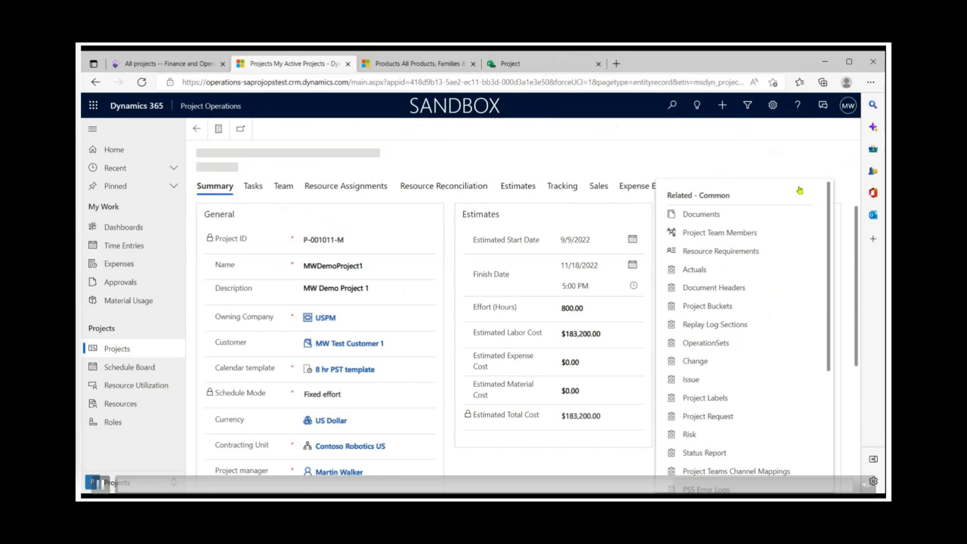
{"action": "left_click", "coordinate": [638, 318]}
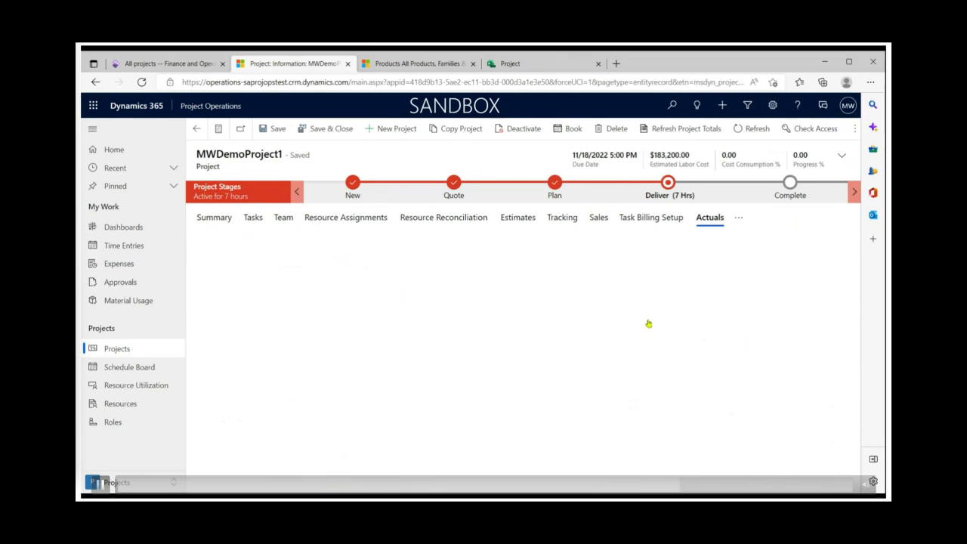
- Sort MWDemoProject1's actuals by creation date, newest first, and examine the flight transactions
{"action": "left_click", "coordinate": [662, 468]}
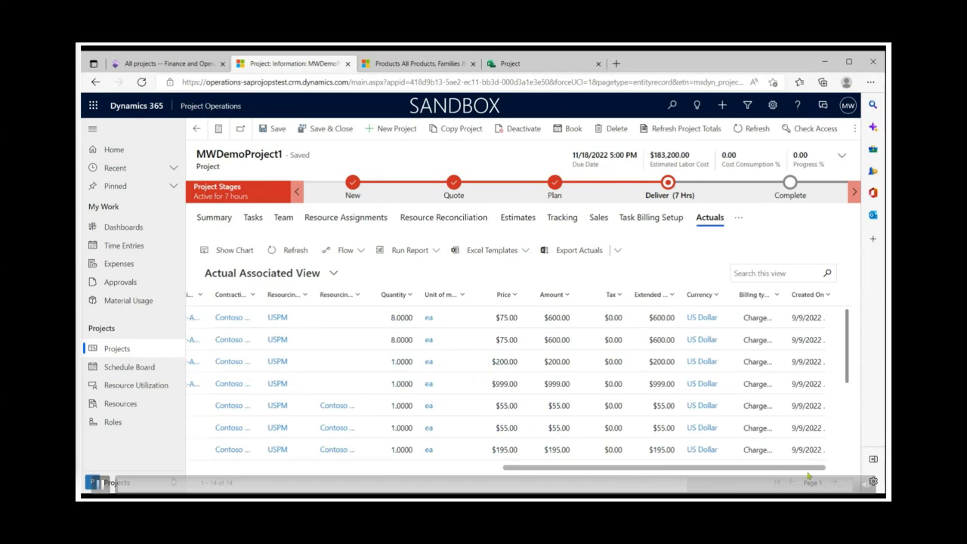
{"action": "left_click", "coordinate": [800, 294]}
{"action": "left_click", "coordinate": [814, 330]}
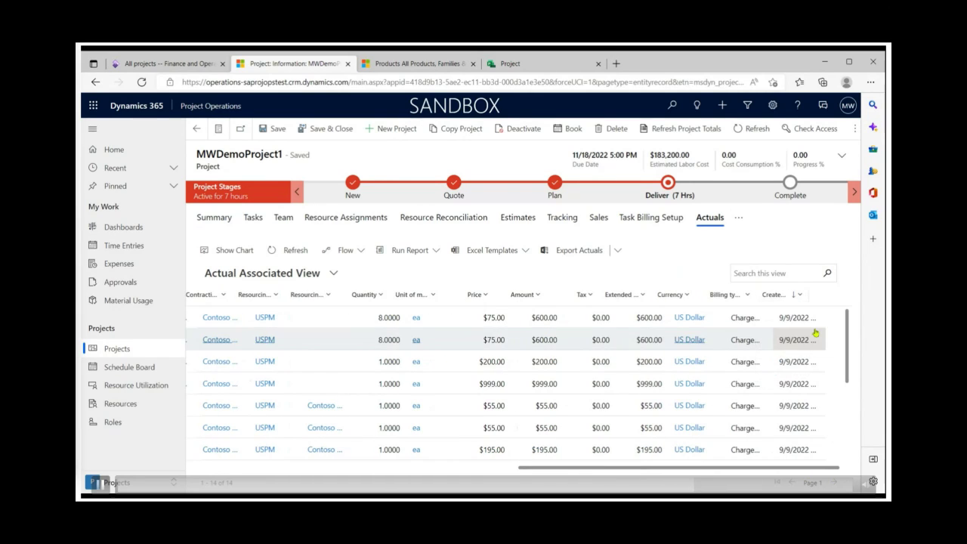
{"action": "left_click_drag", "start_coordinate": [698, 472], "coordinate": [667, 468]}
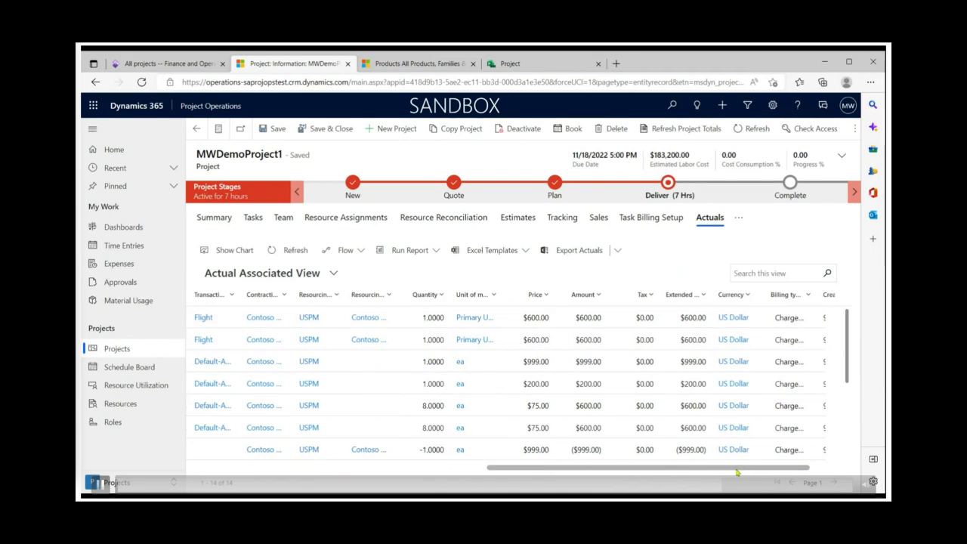
{"action": "left_click_drag", "start_coordinate": [738, 470], "coordinate": [453, 470]}
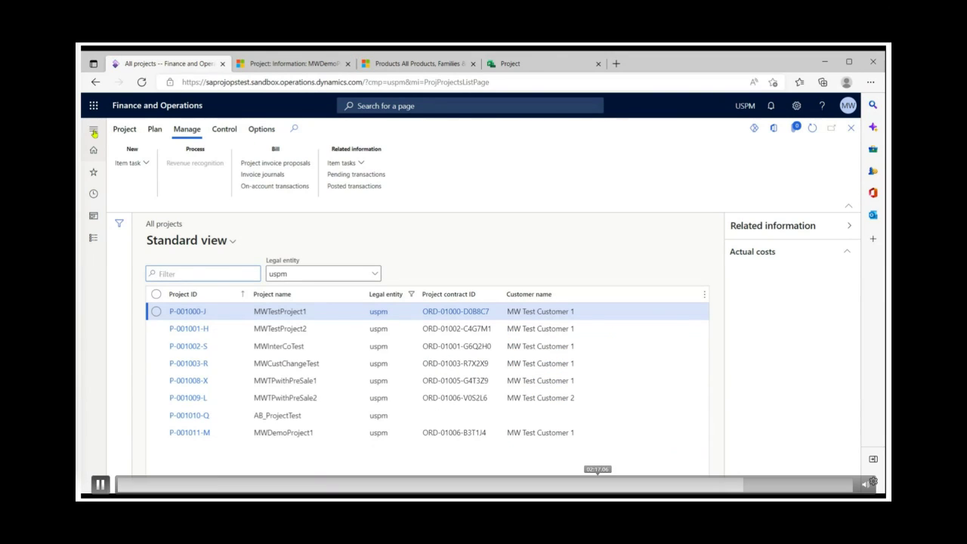
- Switch to Finance and Operations and run the import from staging table without batch processing
{"action": "left_click", "coordinate": [94, 129]}
{"action": "left_click", "coordinate": [137, 332]}
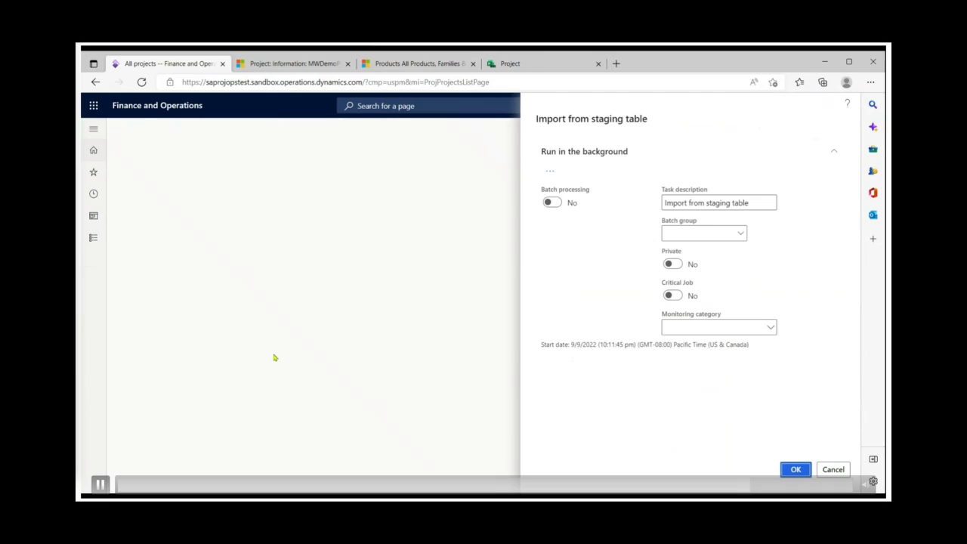
{"action": "left_click", "coordinate": [789, 469]}
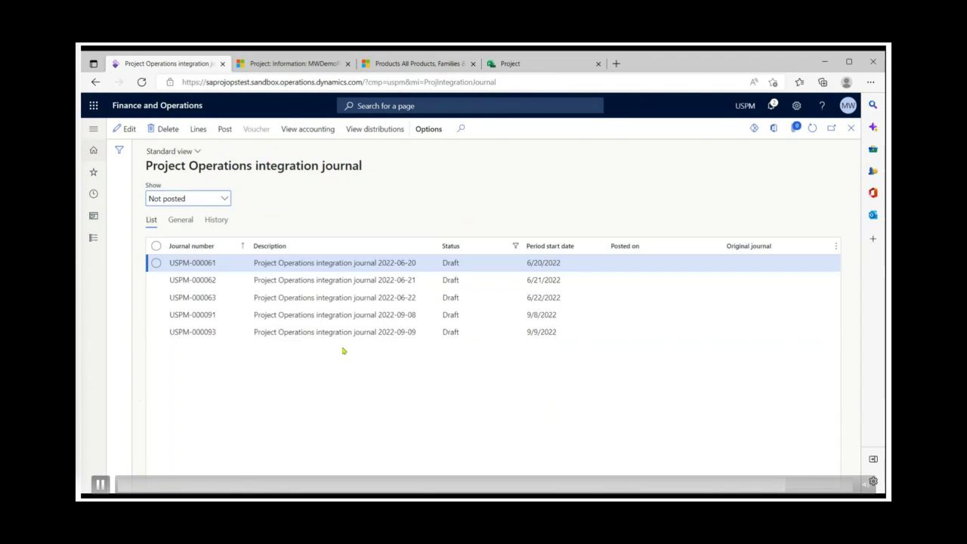
- Open the expense lines of the 2022-09-09 Project Operations integration journal and examine their category, cost, sales and offset account details
{"action": "left_click", "coordinate": [345, 333]}
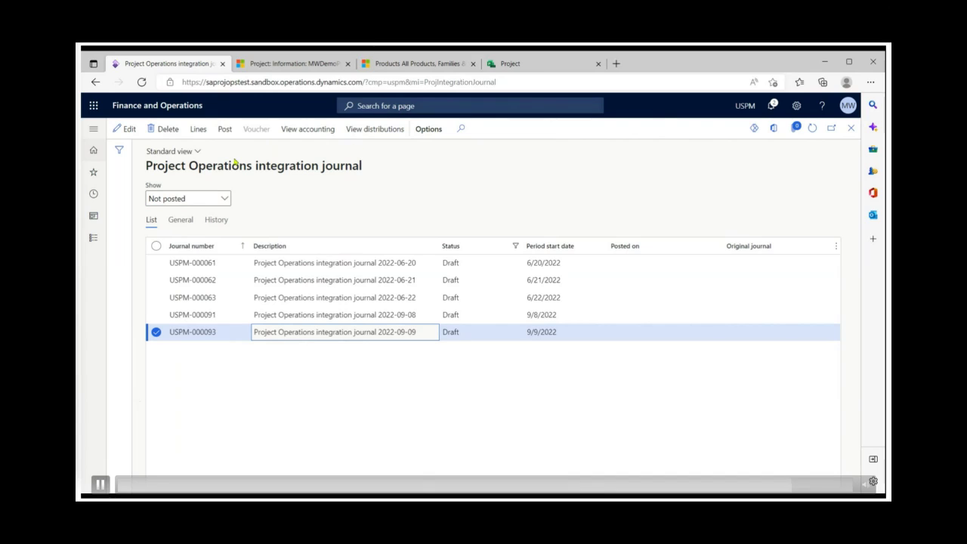
{"action": "left_click", "coordinate": [198, 129]}
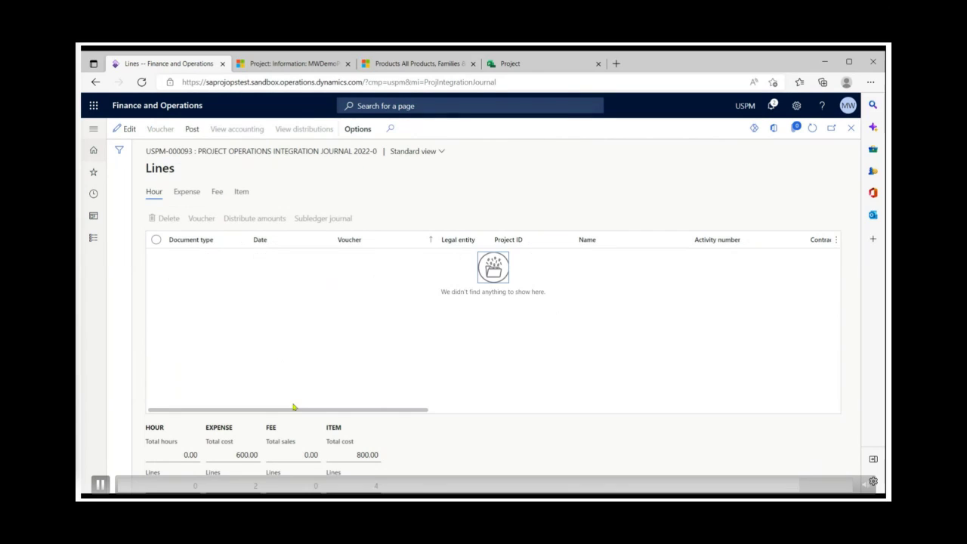
{"action": "left_click", "coordinate": [186, 192]}
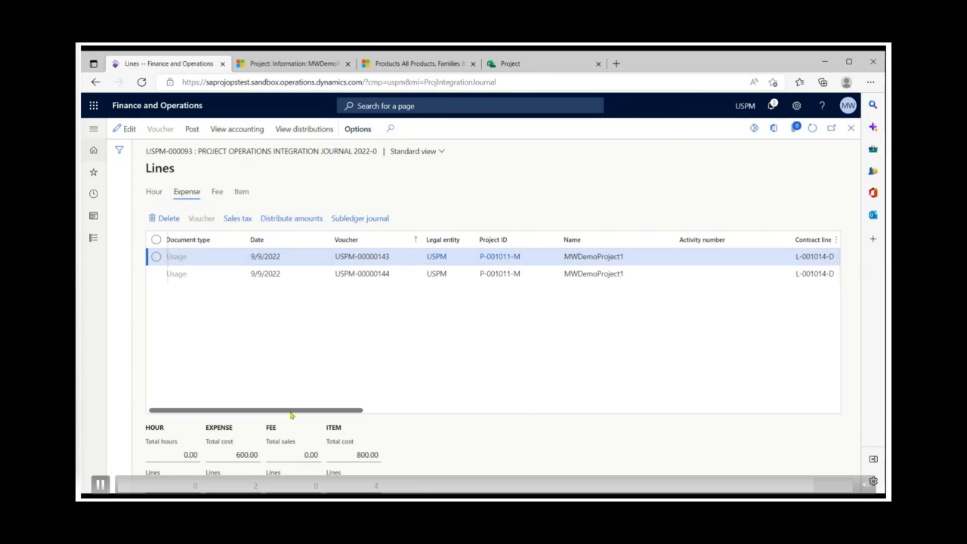
{"action": "left_click_drag", "start_coordinate": [291, 414], "coordinate": [480, 433]}
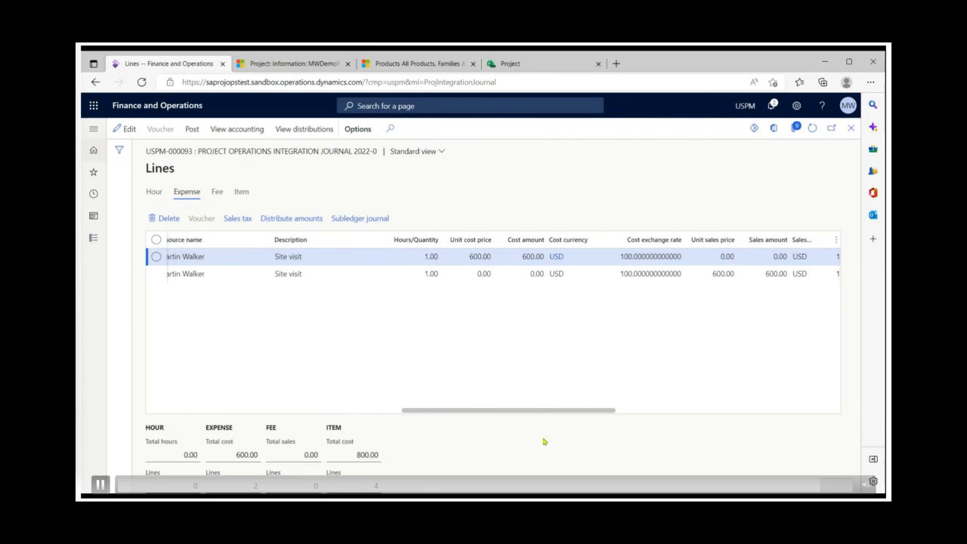
{"action": "scroll", "coordinate": [543, 441], "scroll_direction": "left", "scroll_amount": 5}
{"action": "scroll", "coordinate": [559, 442], "scroll_direction": "right", "scroll_amount": 8}
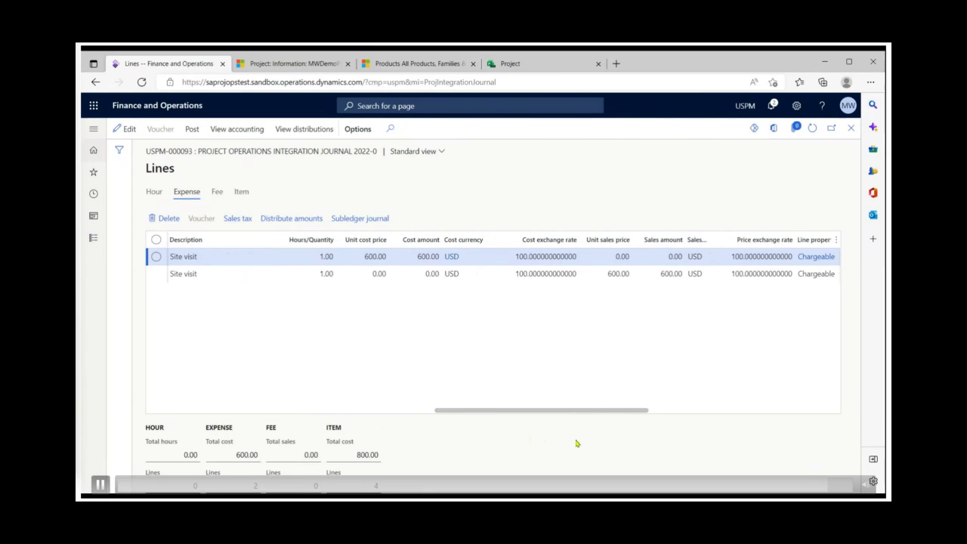
{"action": "scroll", "coordinate": [585, 443], "scroll_direction": "right", "scroll_amount": 2}
{"action": "scroll", "coordinate": [615, 437], "scroll_direction": "right", "scroll_amount": 3}
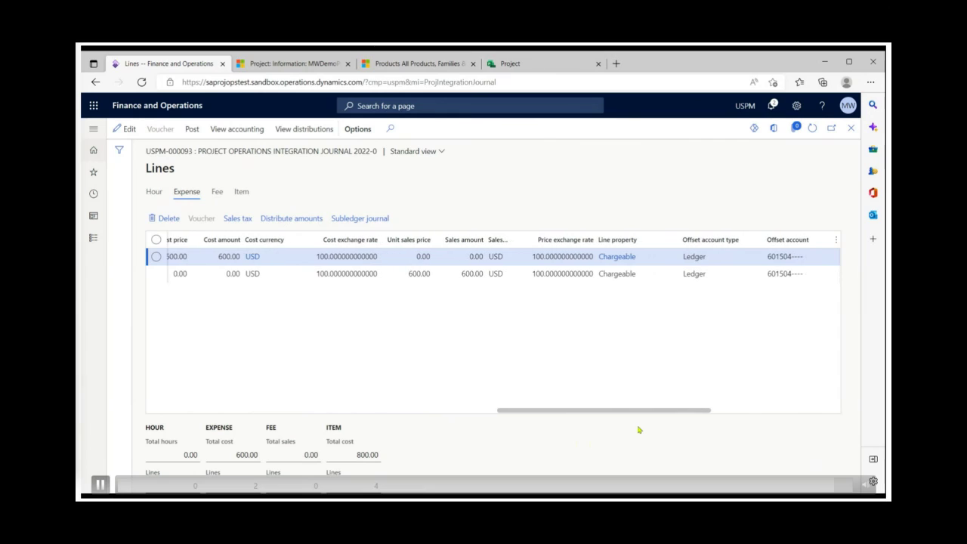
{"action": "scroll", "coordinate": [533, 412], "scroll_direction": "left", "scroll_amount": 10}
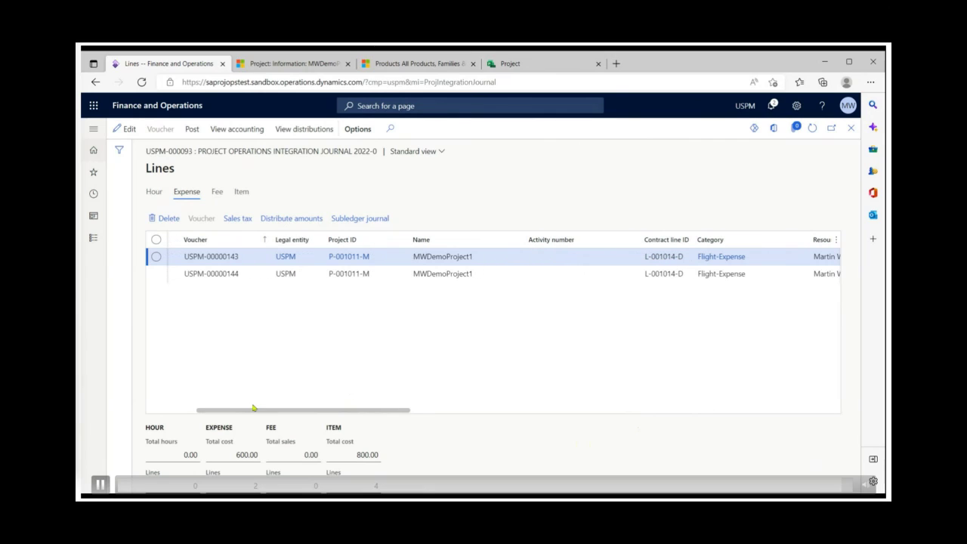
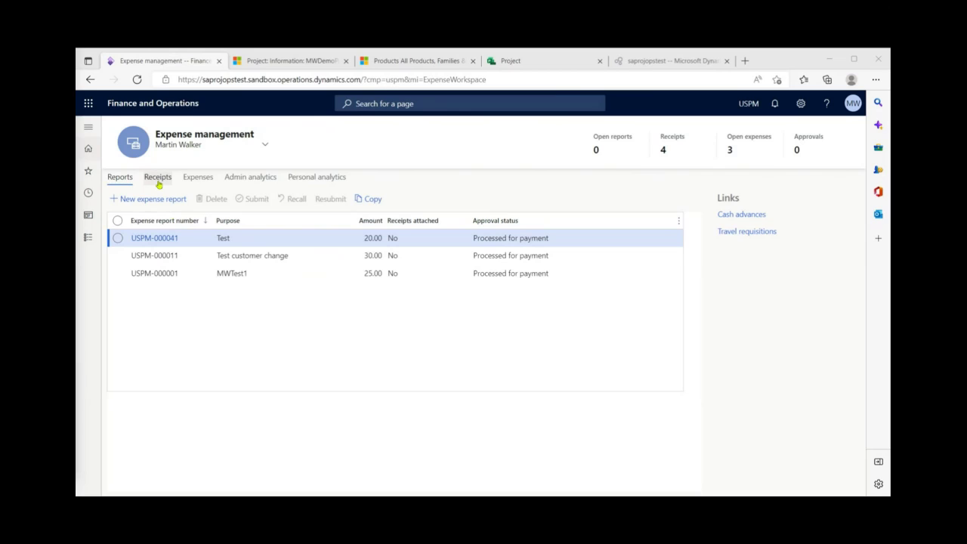
- Review the expenses and receipts in the Expense management workspace
{"action": "left_click", "coordinate": [196, 178]}
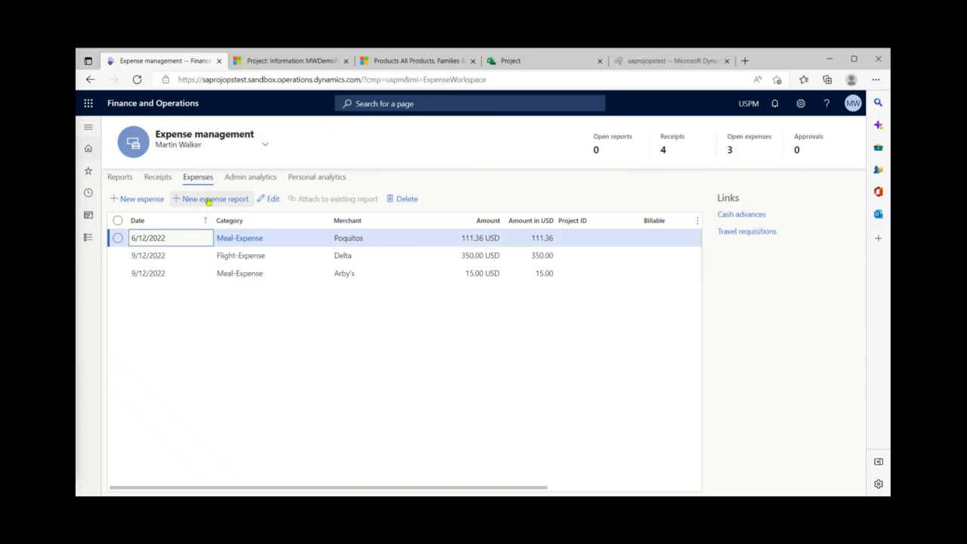
{"action": "left_click", "coordinate": [154, 182]}
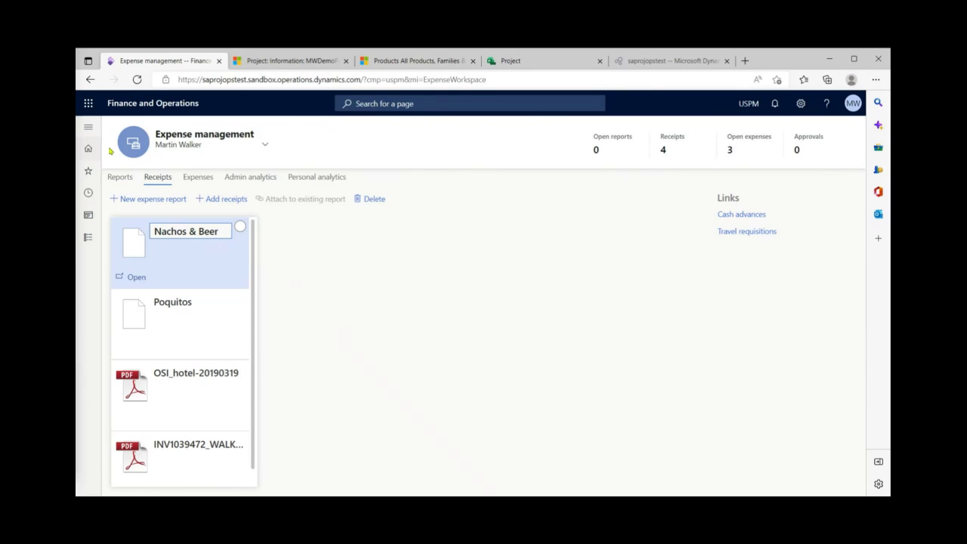
- Open the expense management workflows and examine the Expense report - USPM and Expense report auto posting workflows
{"action": "left_click", "coordinate": [88, 129]}
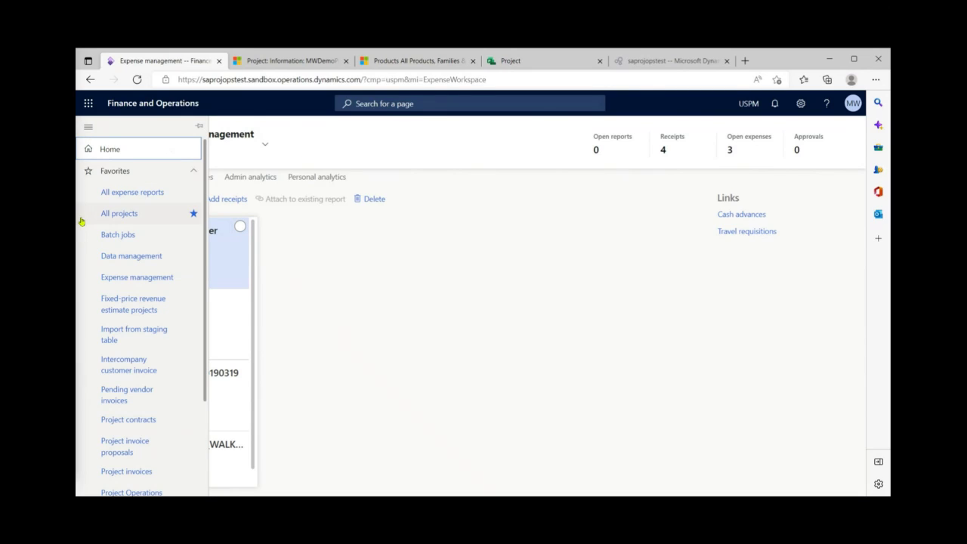
{"action": "left_click", "coordinate": [104, 172]}
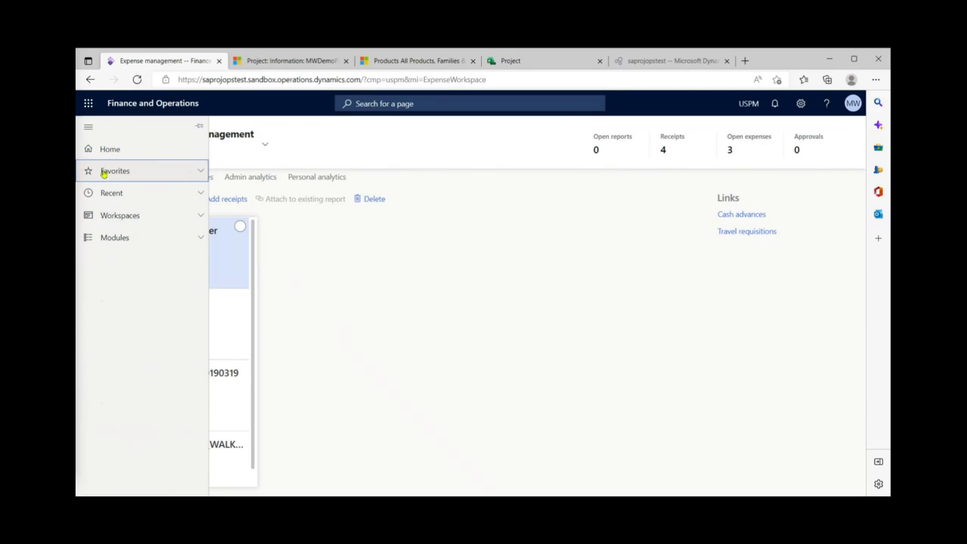
{"action": "left_click", "coordinate": [110, 240]}
{"action": "scroll", "coordinate": [132, 349], "scroll_direction": "down", "scroll_amount": 3}
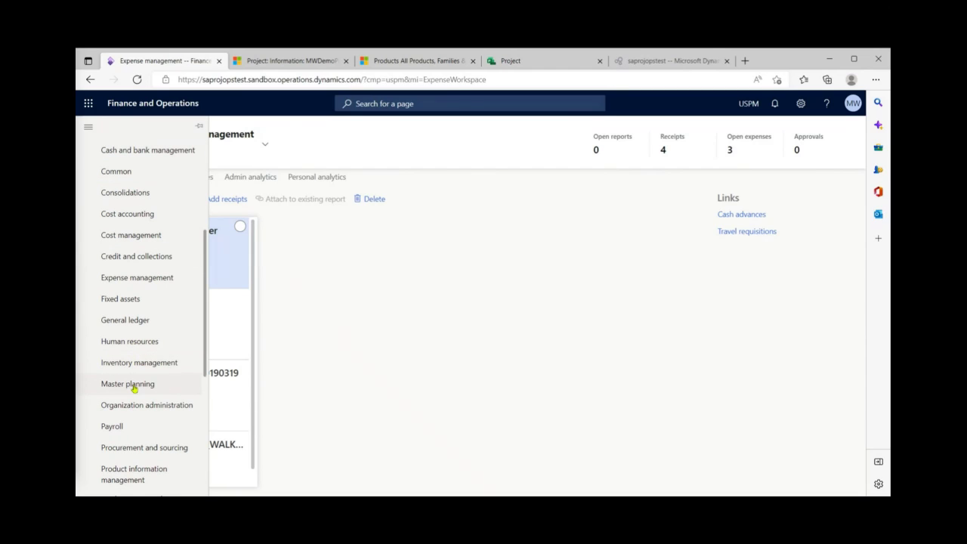
{"action": "left_click", "coordinate": [143, 284]}
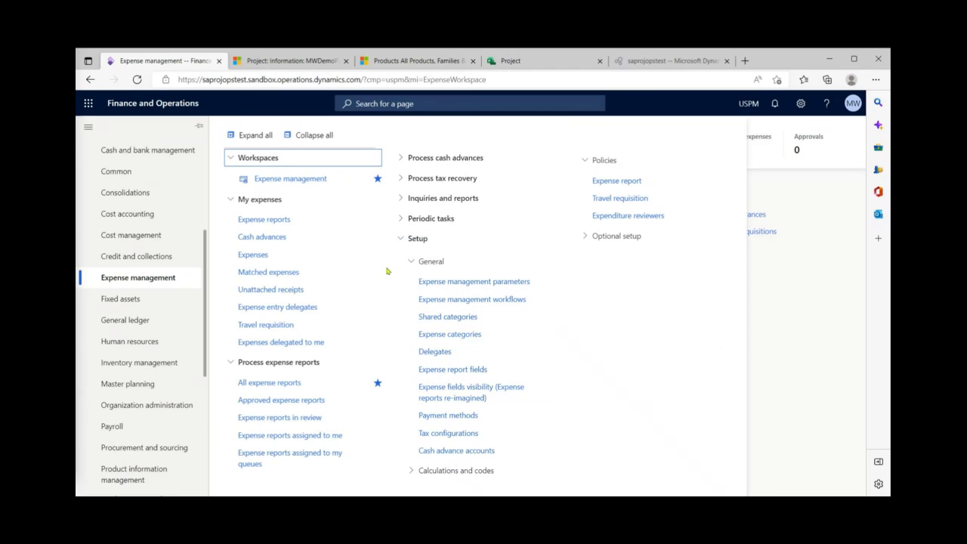
{"action": "left_click", "coordinate": [492, 304]}
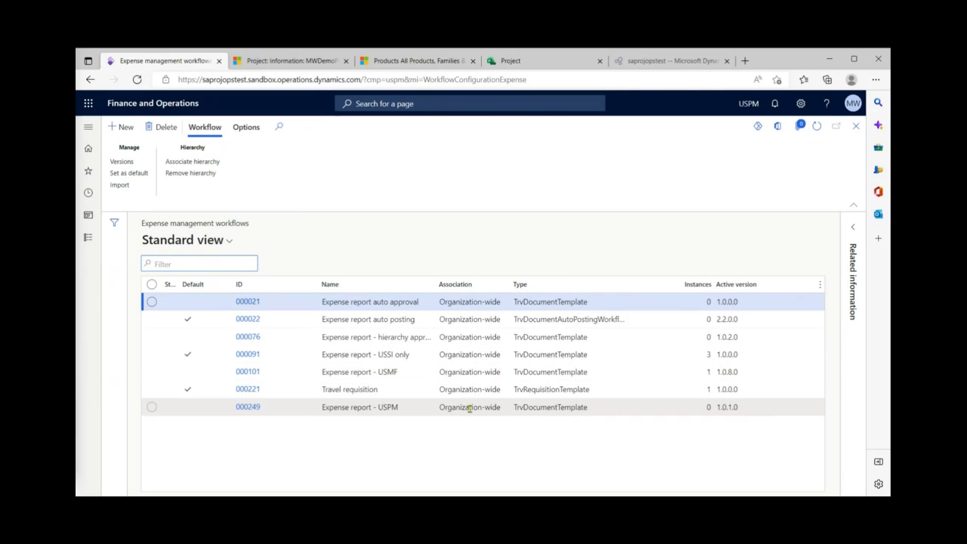
{"action": "left_click", "coordinate": [407, 407]}
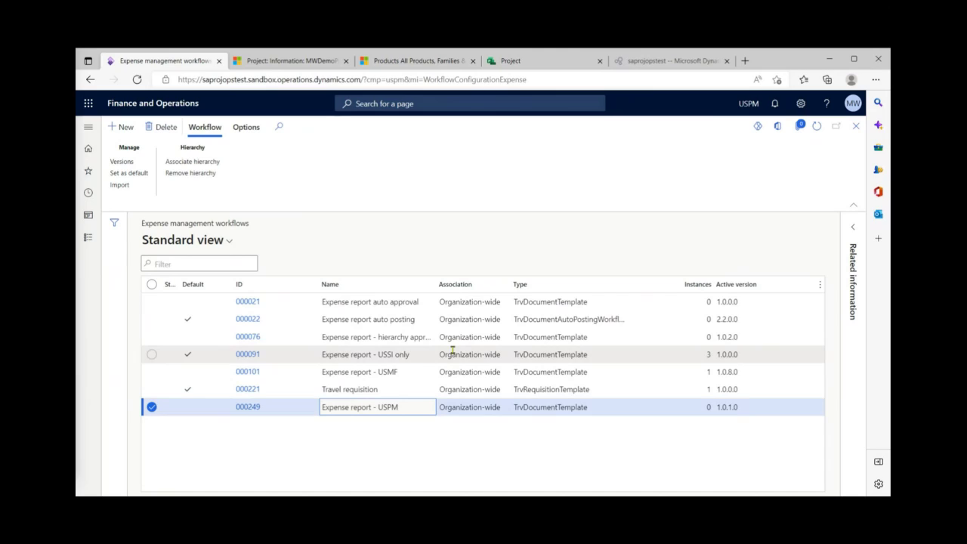
{"action": "left_click", "coordinate": [426, 320]}
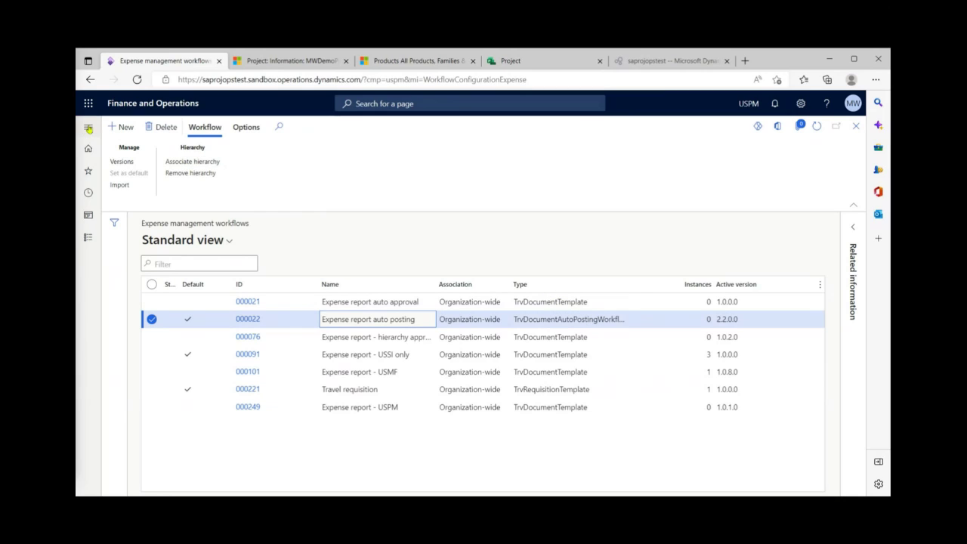
- Open the expense categories and examine the Hotel-Expense category's project and expense settings and its subcategories
{"action": "left_click", "coordinate": [88, 129]}
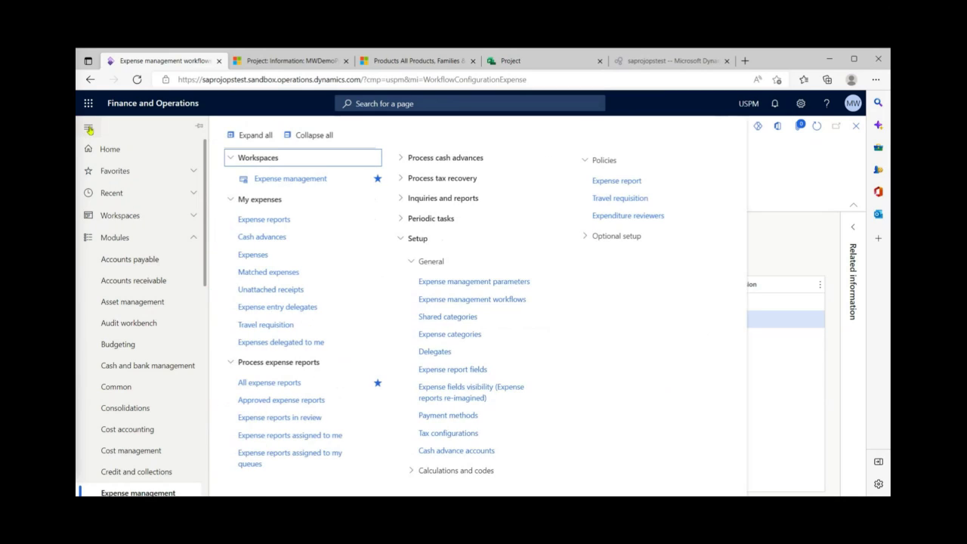
{"action": "left_click", "coordinate": [456, 334]}
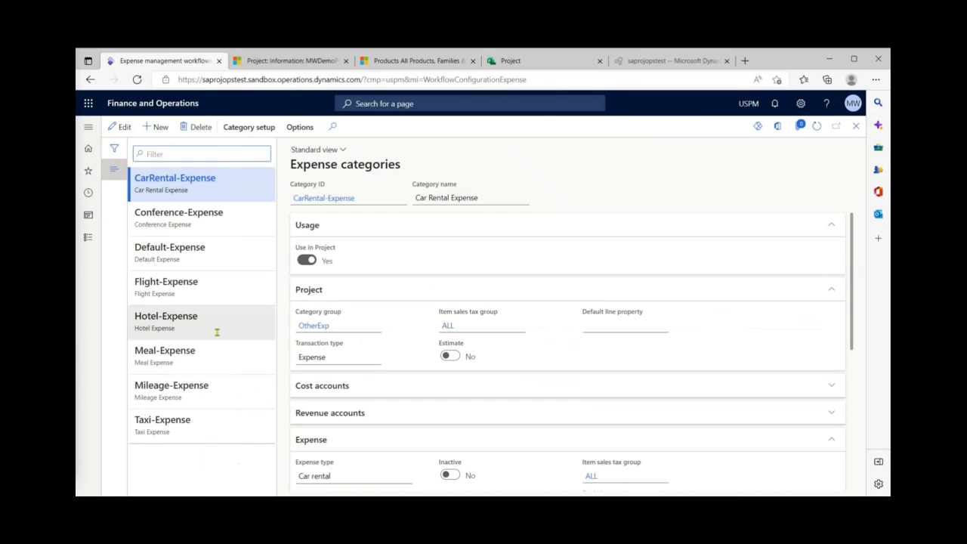
{"action": "left_click", "coordinate": [229, 323]}
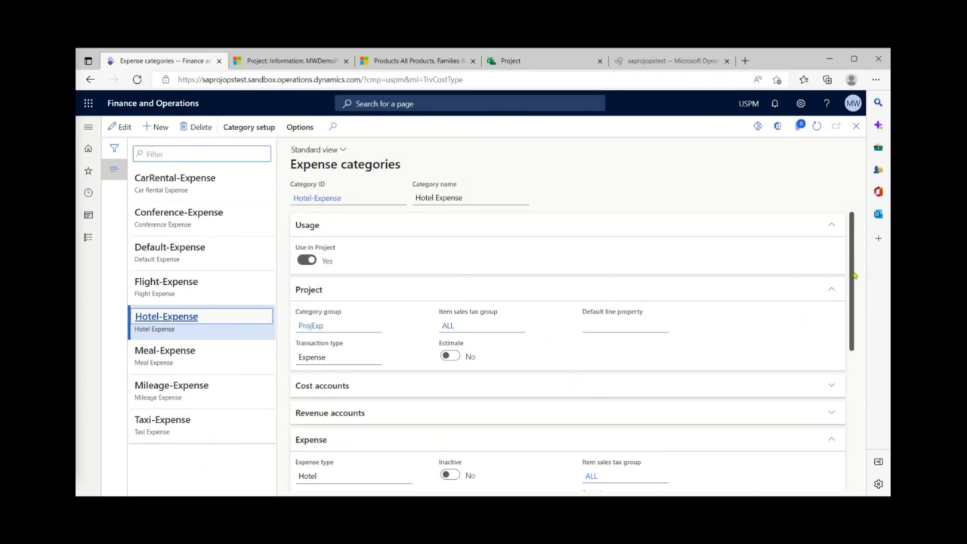
{"action": "left_click_drag", "start_coordinate": [851, 270], "coordinate": [801, 356]}
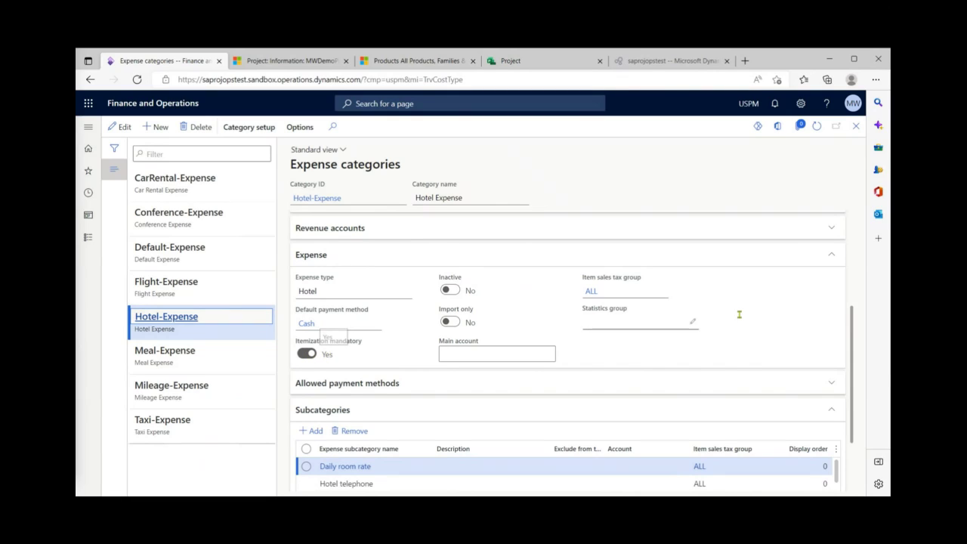
{"action": "left_click_drag", "start_coordinate": [852, 380], "coordinate": [850, 424]}
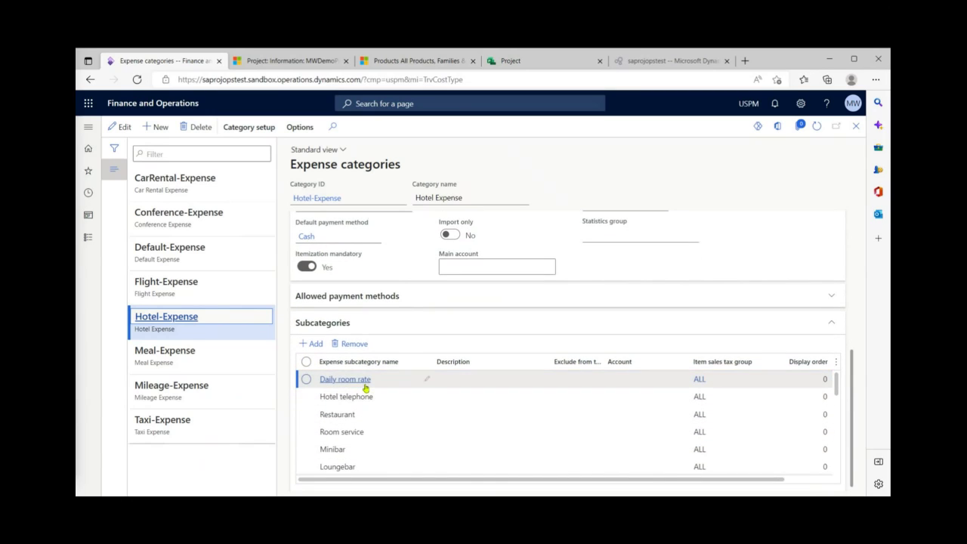
{"action": "scroll", "coordinate": [404, 427], "scroll_direction": "down", "scroll_amount": 2}
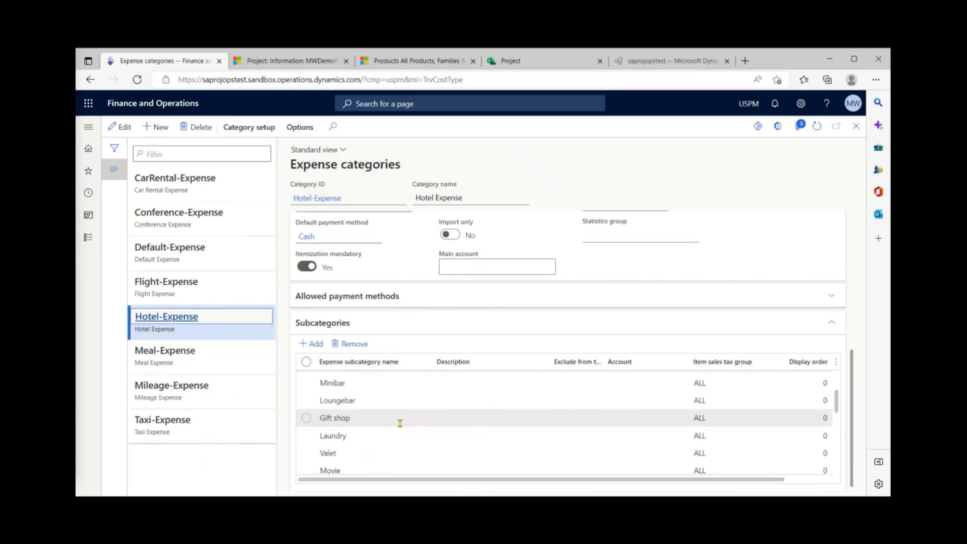
{"action": "scroll", "coordinate": [355, 442], "scroll_direction": "down", "scroll_amount": 4}
{"action": "scroll", "coordinate": [411, 438], "scroll_direction": "up", "scroll_amount": 8}
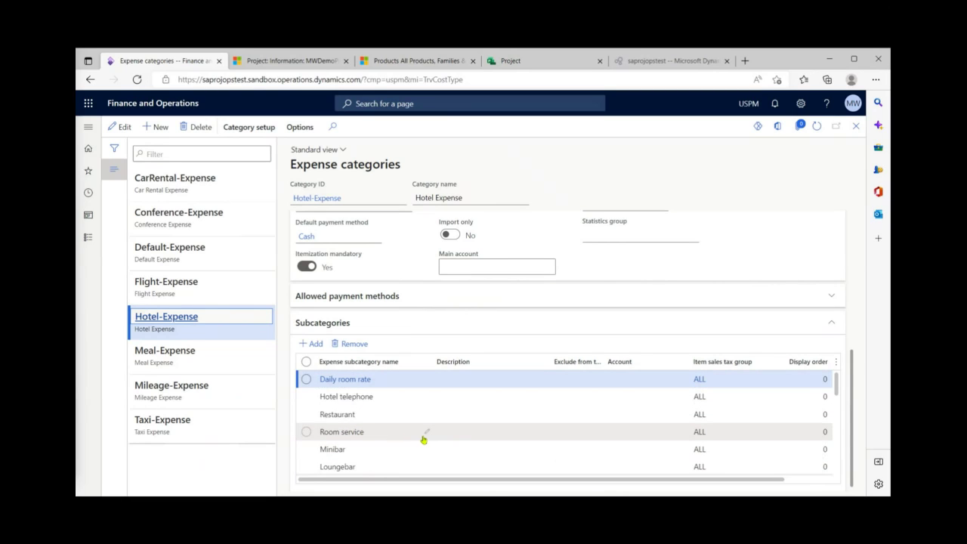
- Open the expense report policies and review the policy rule types of the Demo policy
{"action": "left_click", "coordinate": [89, 128]}
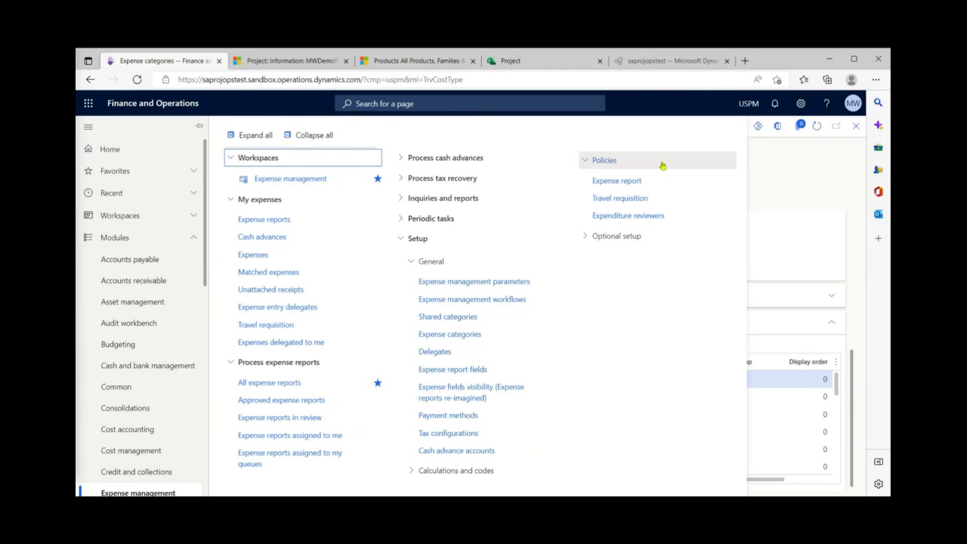
{"action": "left_click", "coordinate": [616, 181]}
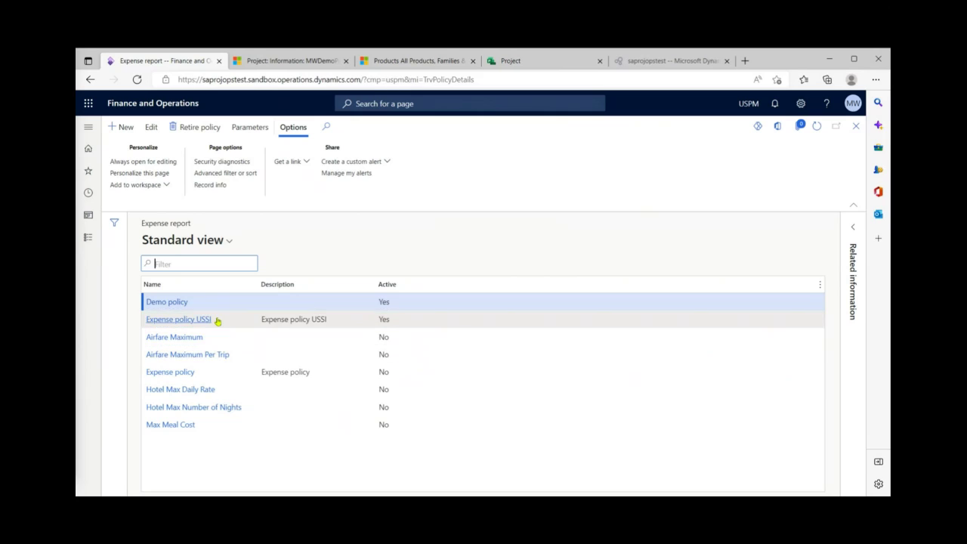
{"action": "left_click", "coordinate": [168, 303]}
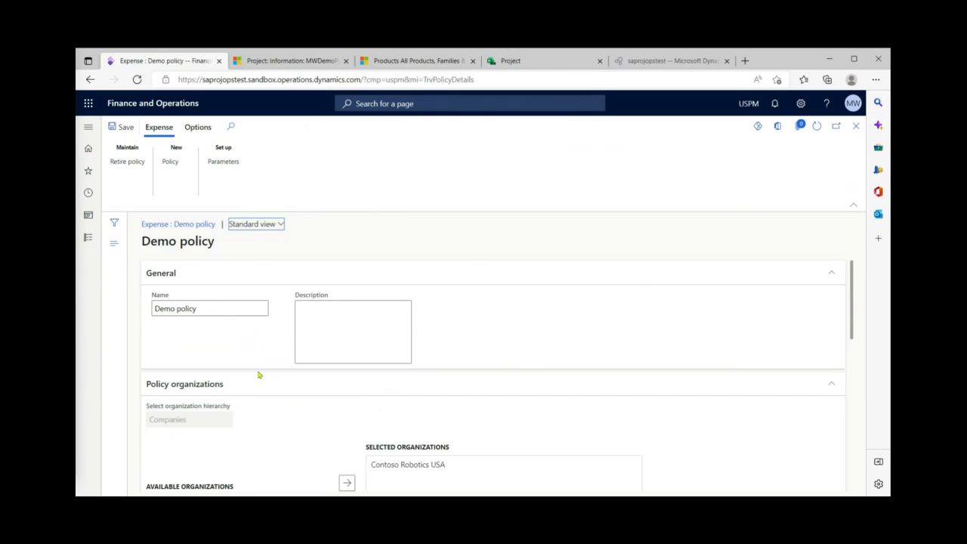
{"action": "scroll", "coordinate": [265, 384], "scroll_direction": "down", "scroll_amount": 5}
{"action": "scroll", "coordinate": [248, 370], "scroll_direction": "down", "scroll_amount": 2}
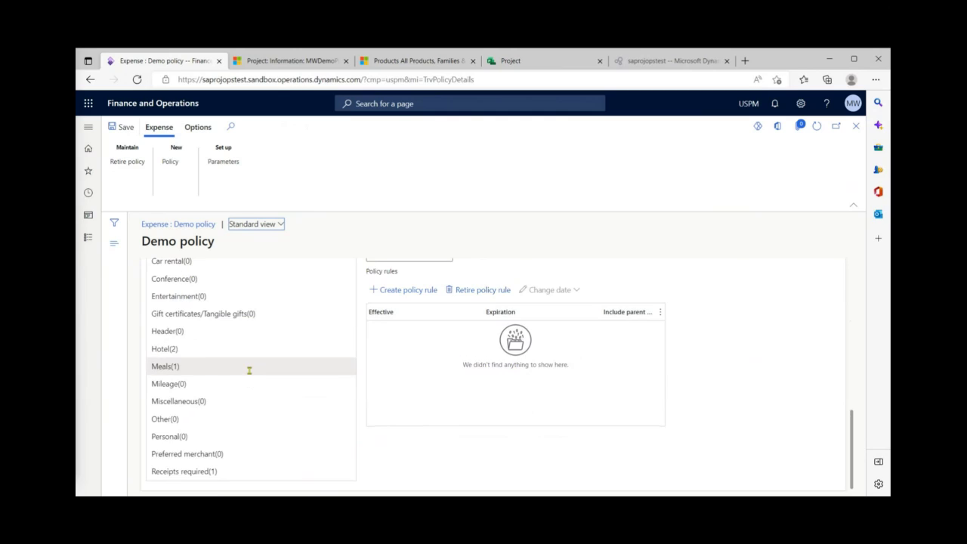
- Examine the Demo policy's receipts required rule, including its condition, action and message text, and leave it without changes
{"action": "left_click", "coordinate": [231, 471]}
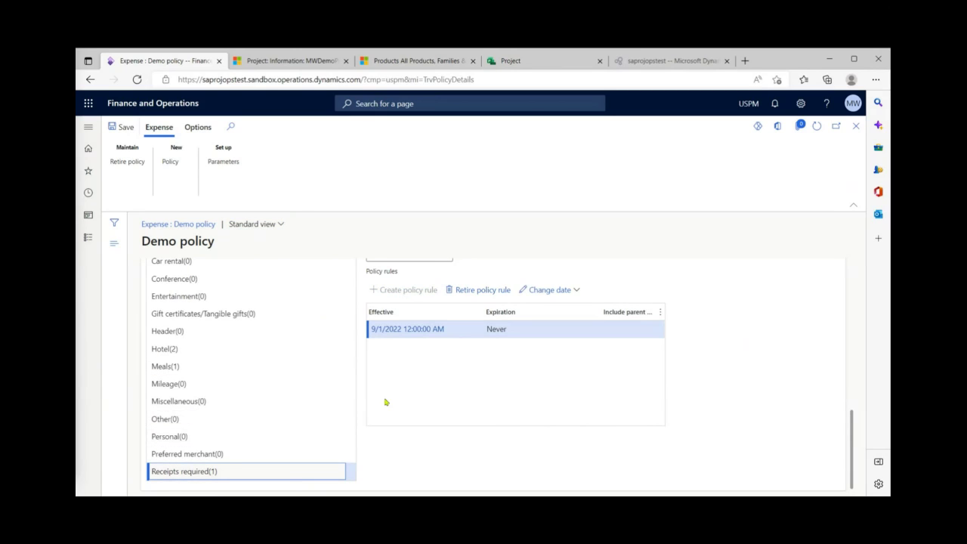
{"action": "left_click", "coordinate": [411, 333]}
{"action": "left_click", "coordinate": [411, 331]}
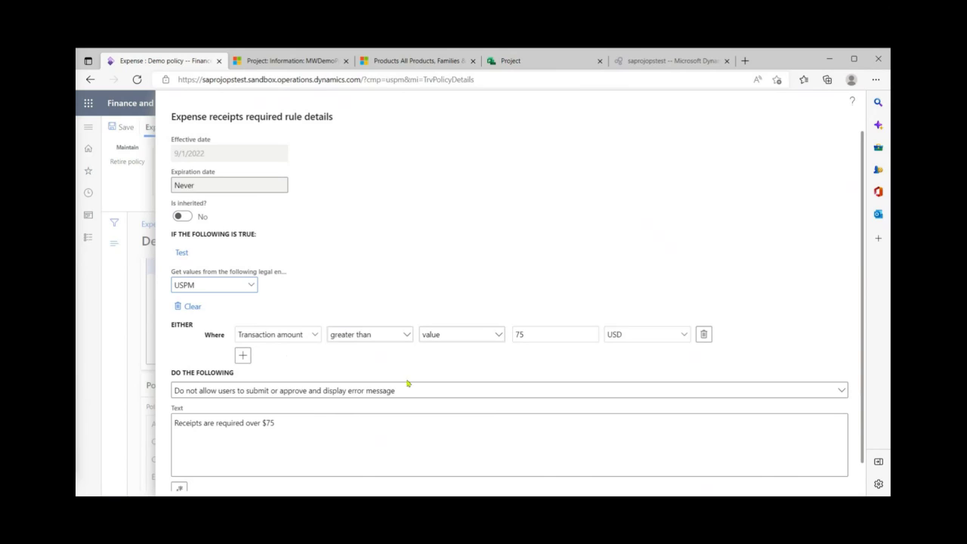
{"action": "scroll", "coordinate": [658, 299], "scroll_direction": "down", "scroll_amount": 2}
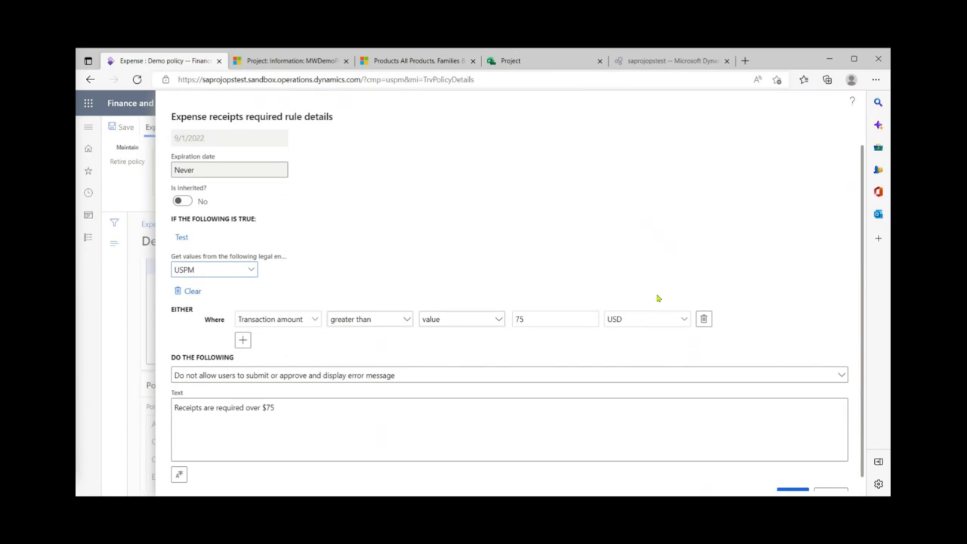
{"action": "scroll", "coordinate": [688, 335], "scroll_direction": "up", "scroll_amount": 2}
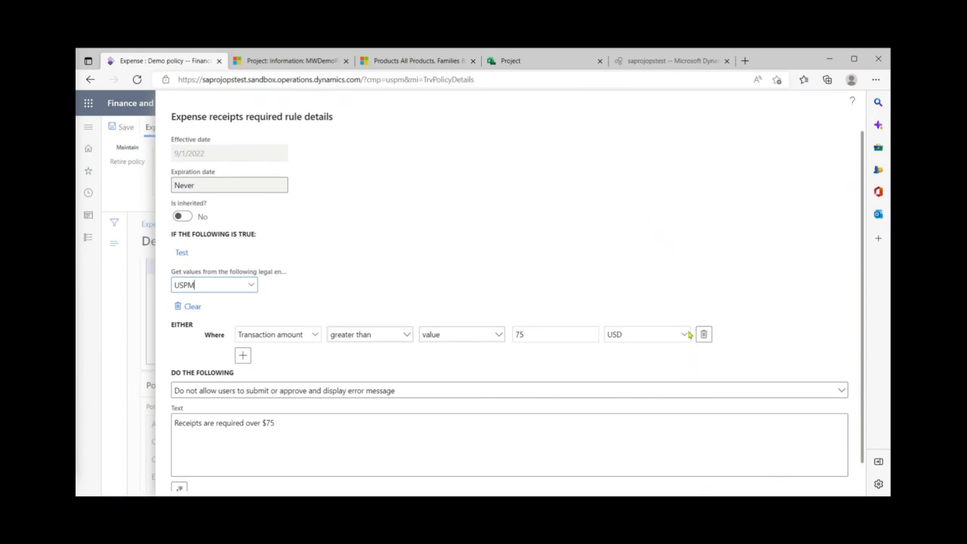
{"action": "scroll", "coordinate": [785, 422], "scroll_direction": "down", "scroll_amount": 2}
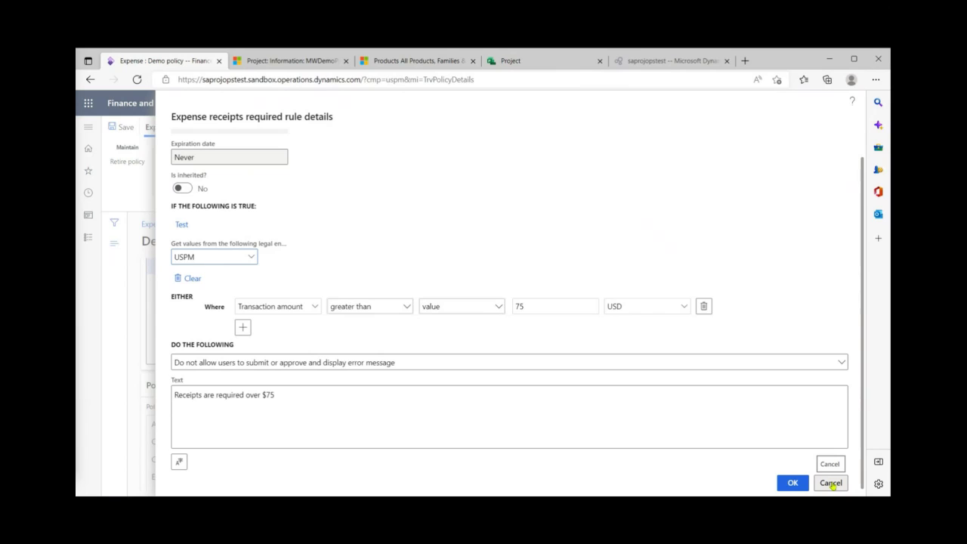
{"action": "left_click", "coordinate": [830, 482]}
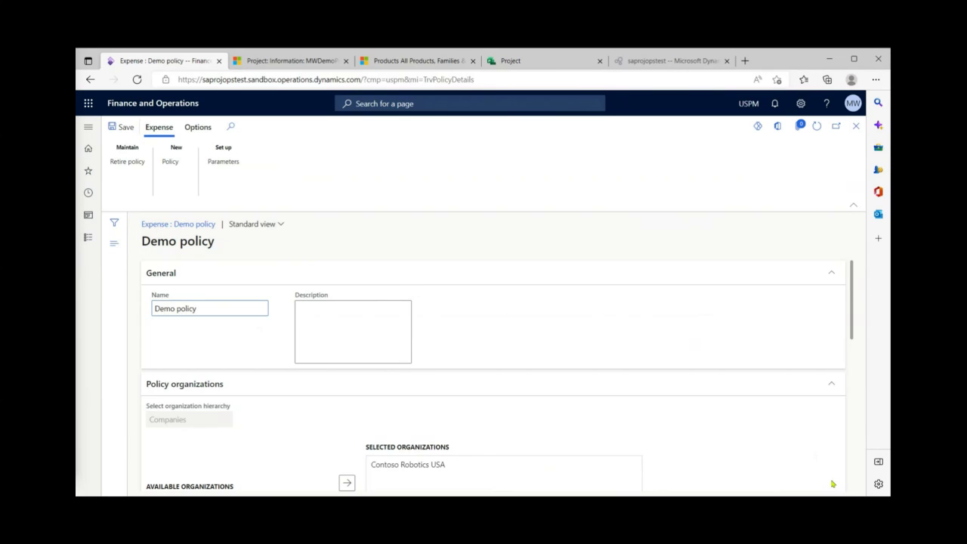
- Create an expense report titled "Site visit" from the Expense management workspace, adding all expenses and all receipts
{"action": "left_click", "coordinate": [87, 127]}
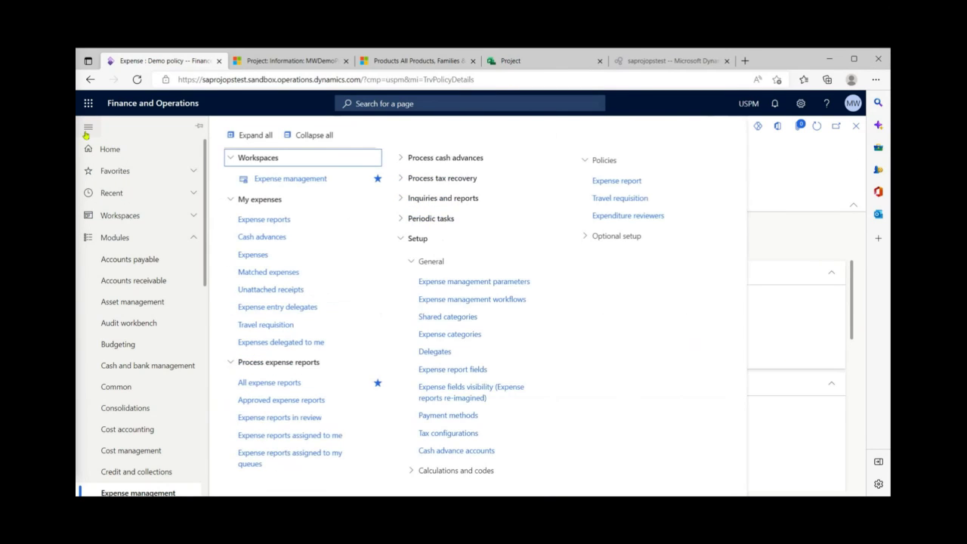
{"action": "left_click", "coordinate": [346, 179]}
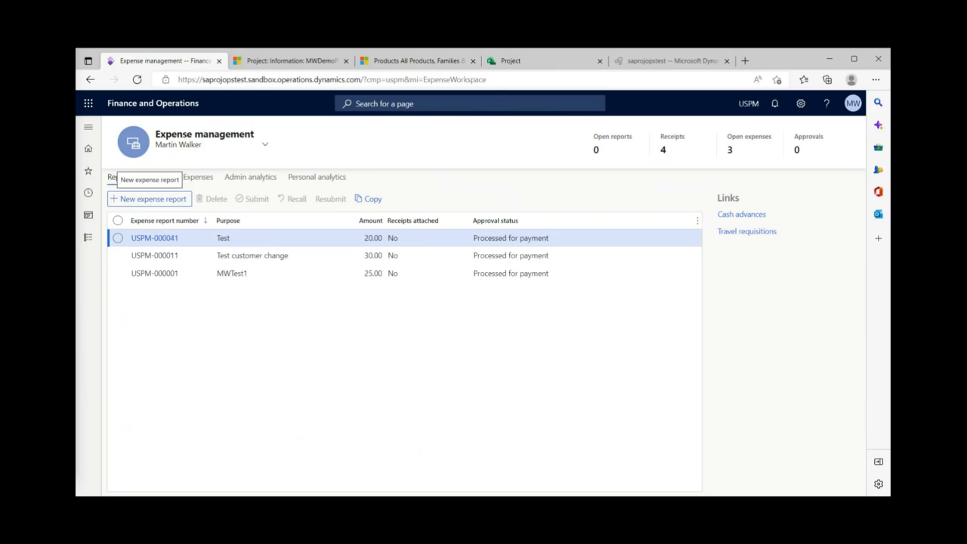
{"action": "left_click", "coordinate": [126, 199]}
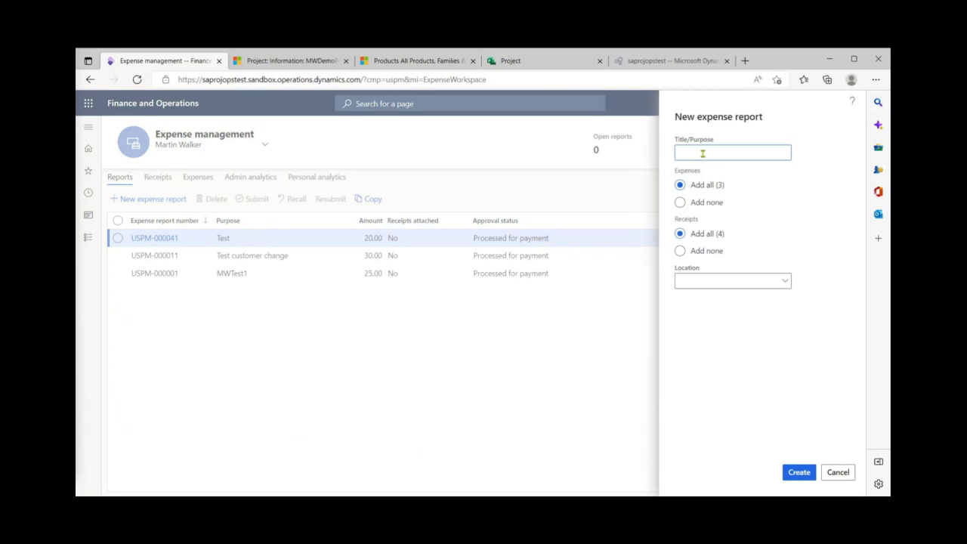
{"action": "type", "text": "Site visit"}
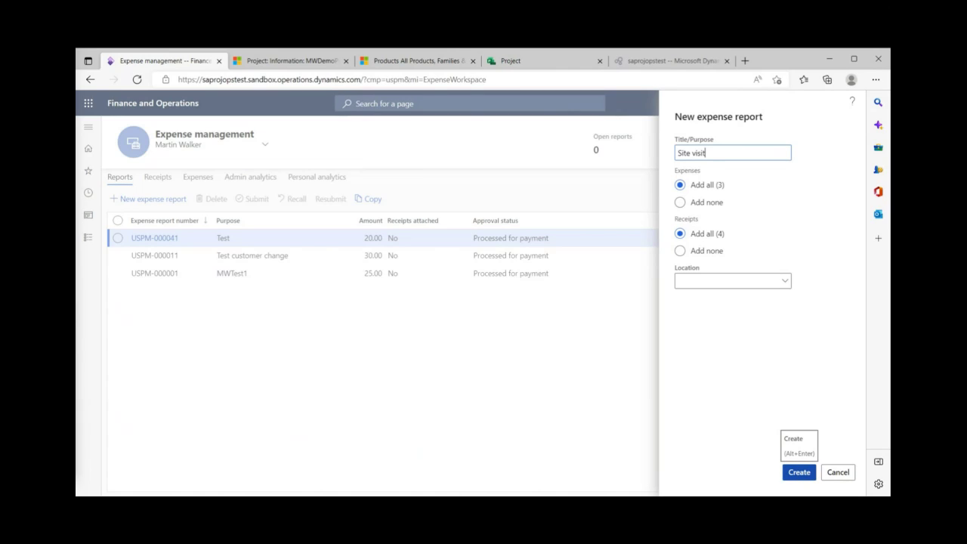
{"action": "left_click", "coordinate": [800, 473]}
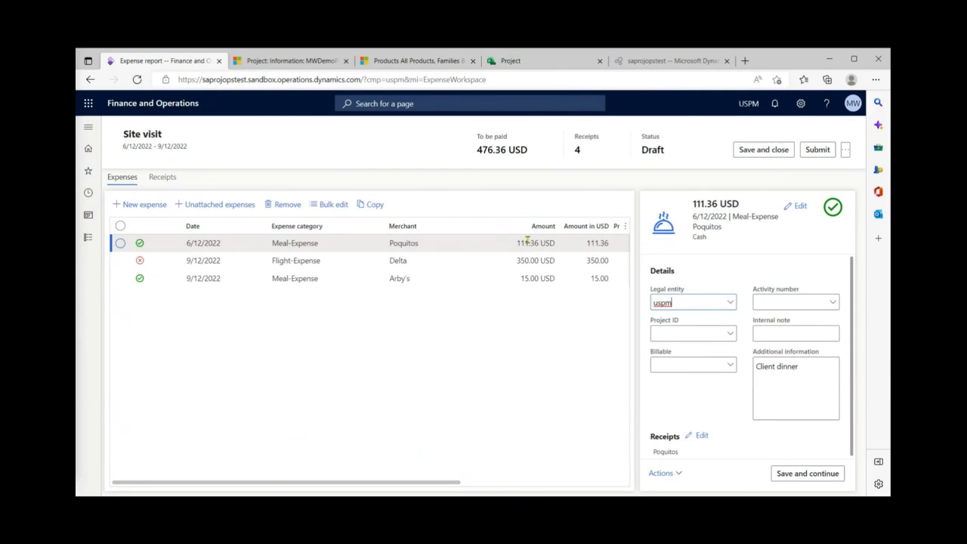
- Assign the Poquitos meal expense to project P-001011-M (MWDemoProject1), mark it Chargeable, and save it
{"action": "left_click", "coordinate": [569, 243]}
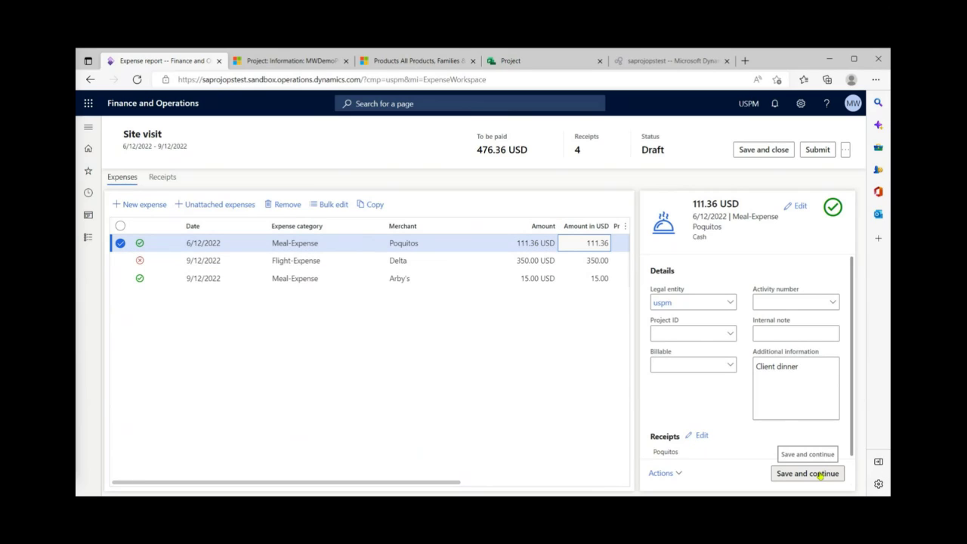
{"action": "left_click", "coordinate": [731, 334]}
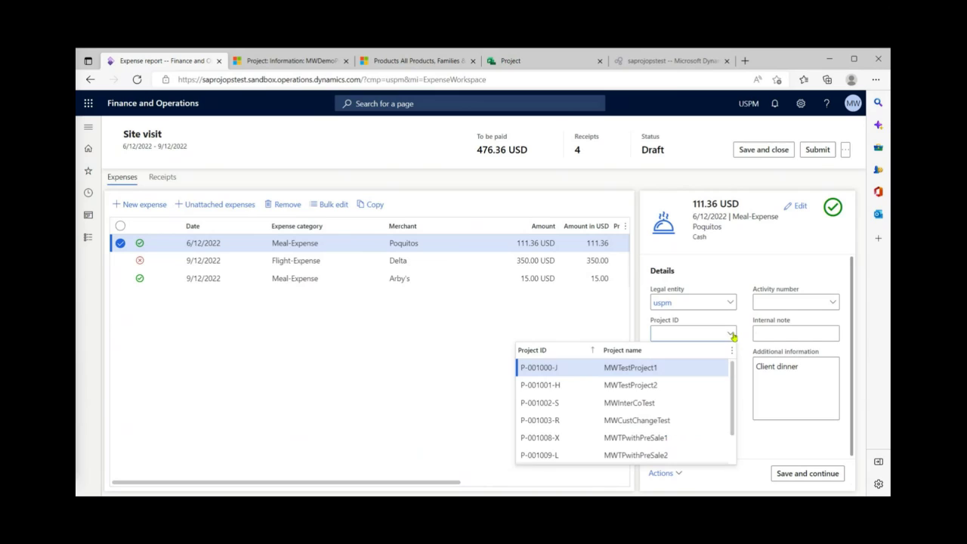
{"action": "scroll", "coordinate": [615, 431], "scroll_direction": "down", "scroll_amount": 2}
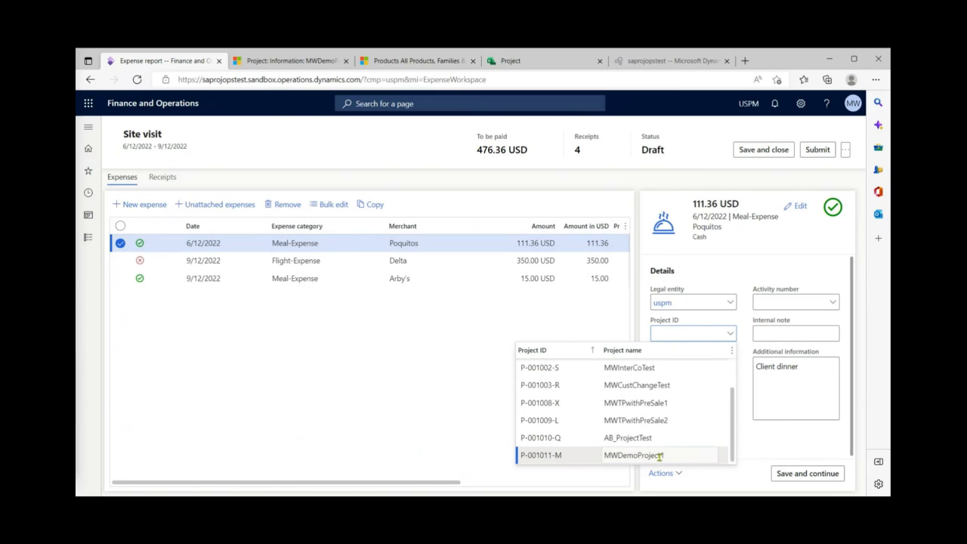
{"action": "left_click", "coordinate": [657, 457]}
{"action": "left_click", "coordinate": [730, 367]}
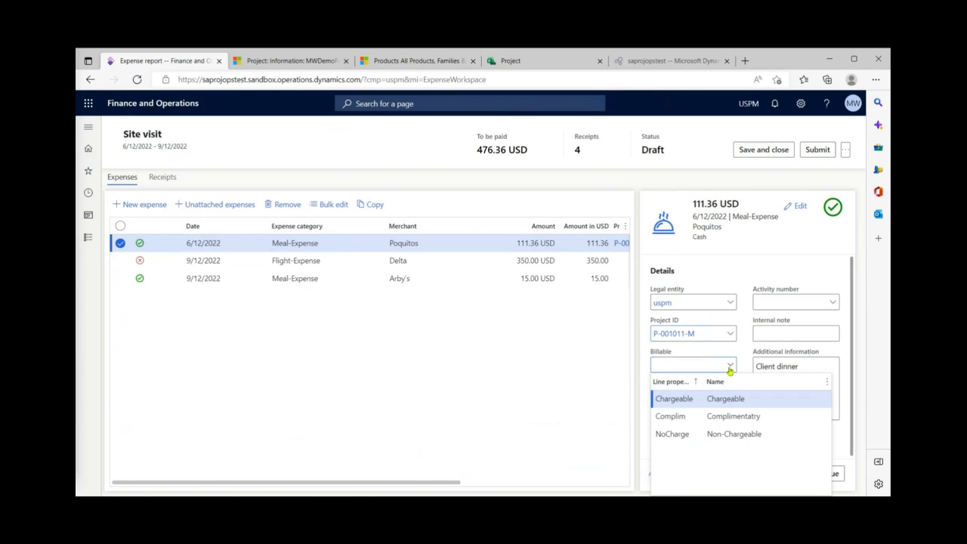
{"action": "left_click", "coordinate": [721, 399]}
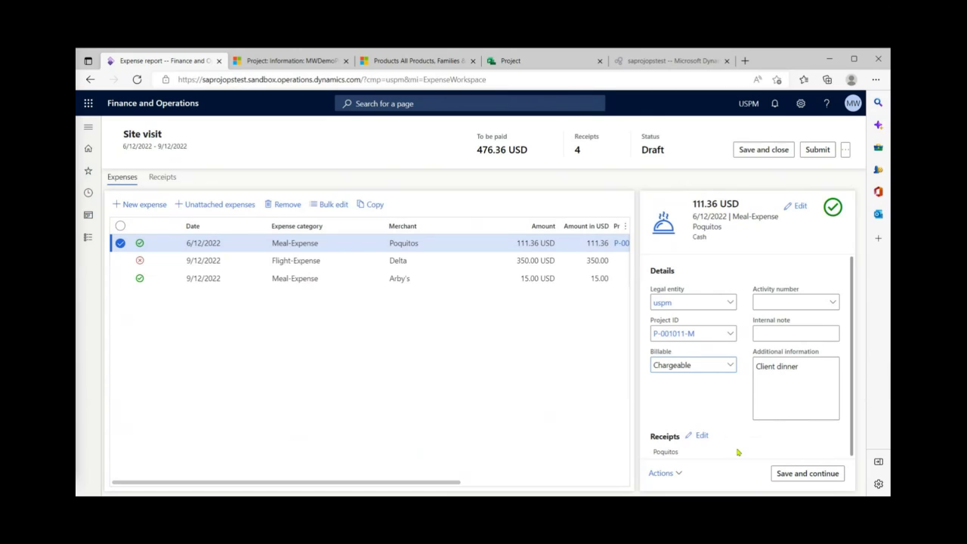
{"action": "left_click", "coordinate": [804, 476]}
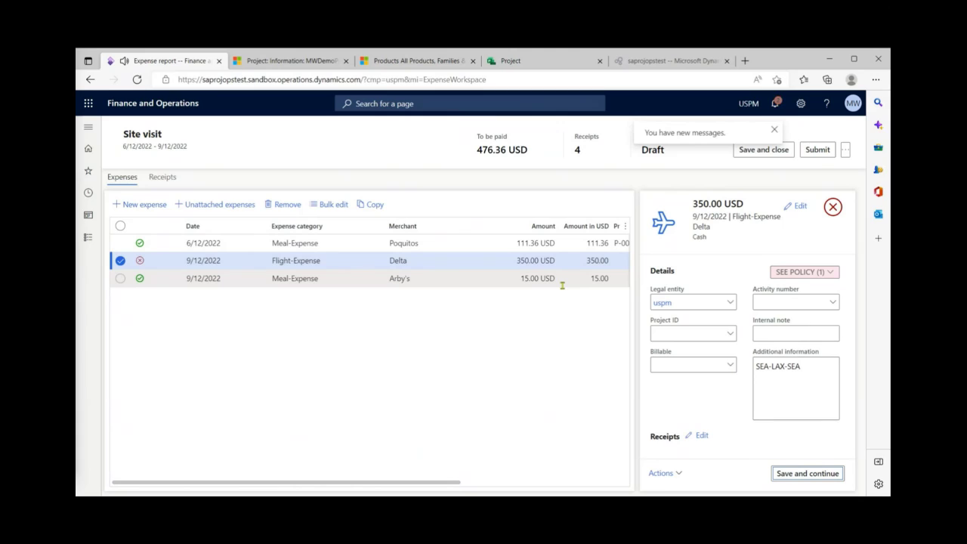
- Check the policy notice on the Delta flight expense and set its project to P-001011-M (MWDemoProject1) and billable to Chargeable
{"action": "left_click", "coordinate": [834, 274]}
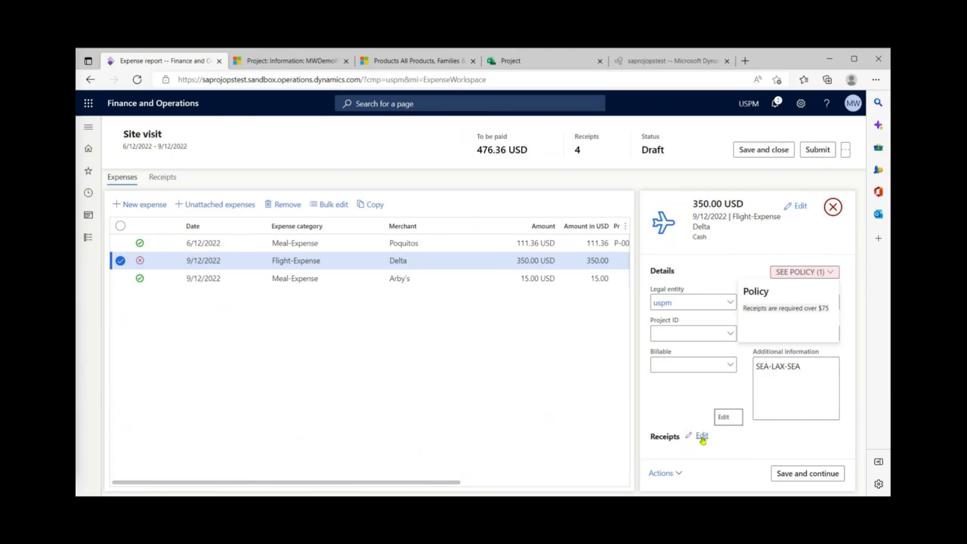
{"action": "key", "text": "Escape"}
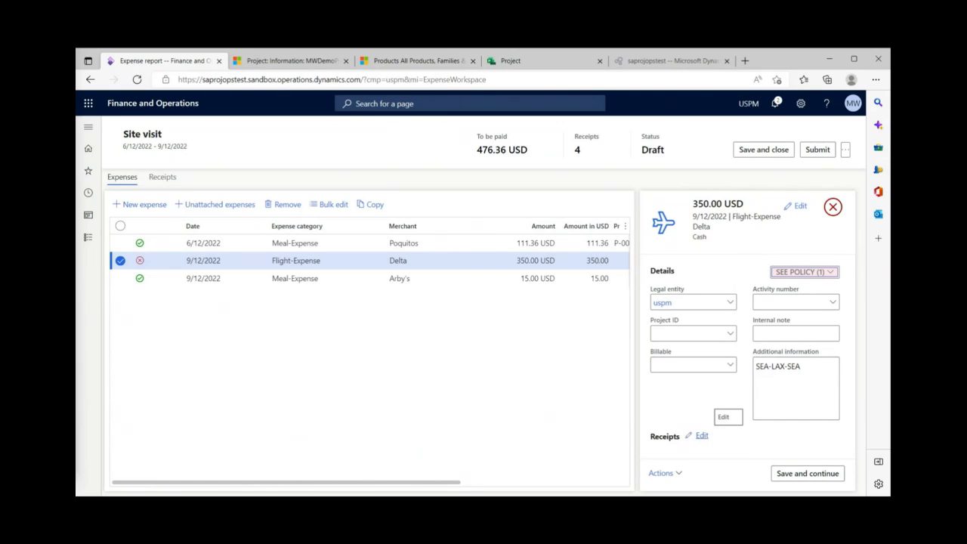
{"action": "left_click", "coordinate": [730, 334]}
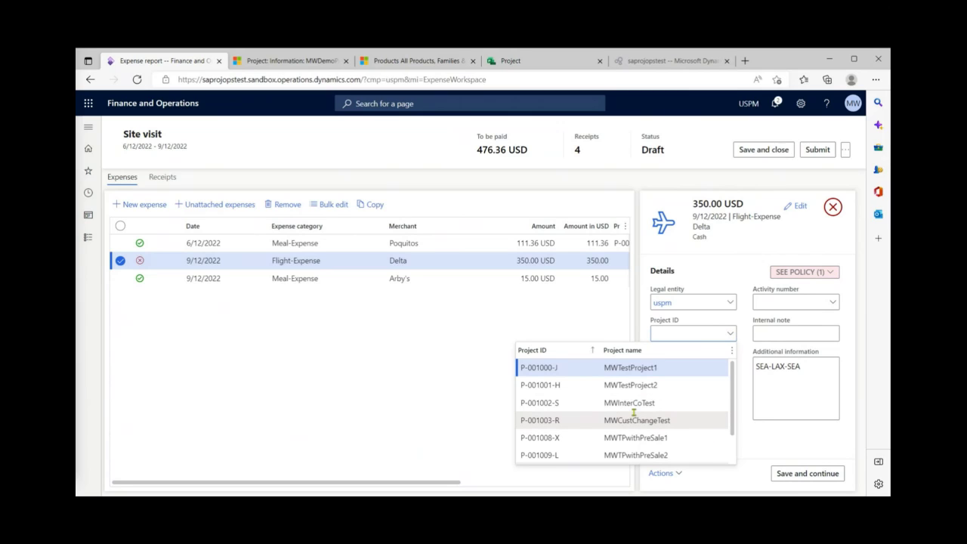
{"action": "scroll", "coordinate": [634, 413], "scroll_direction": "down", "scroll_amount": 1}
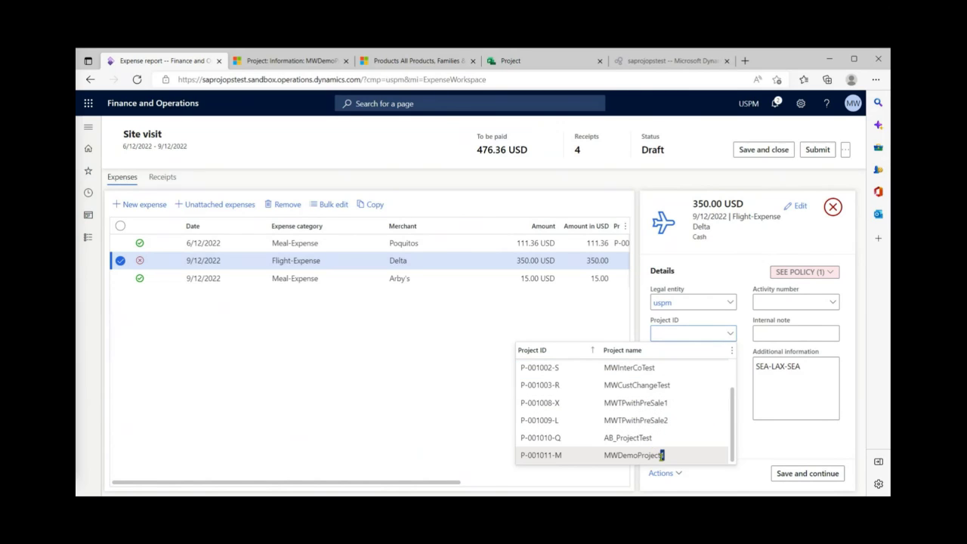
{"action": "left_click", "coordinate": [662, 454]}
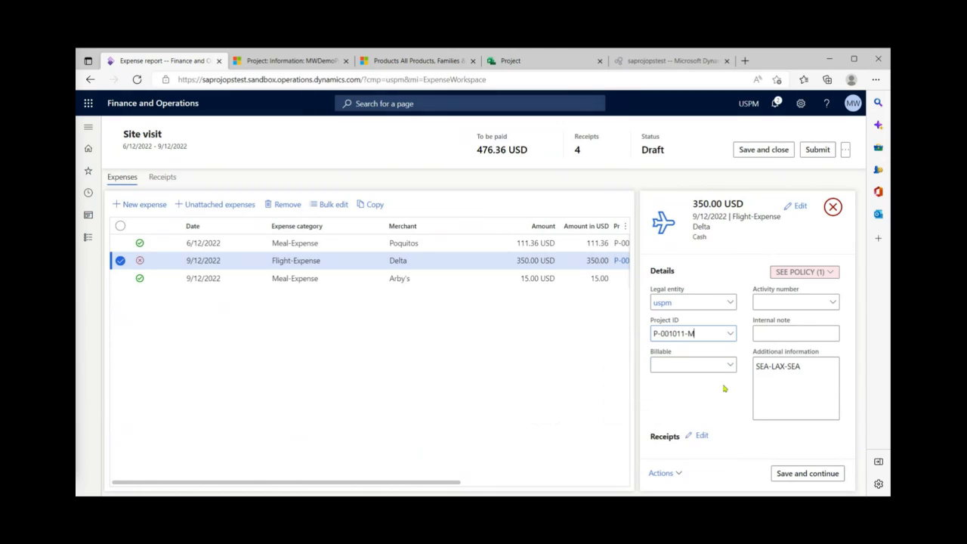
{"action": "left_click", "coordinate": [730, 365]}
{"action": "left_click", "coordinate": [688, 398]}
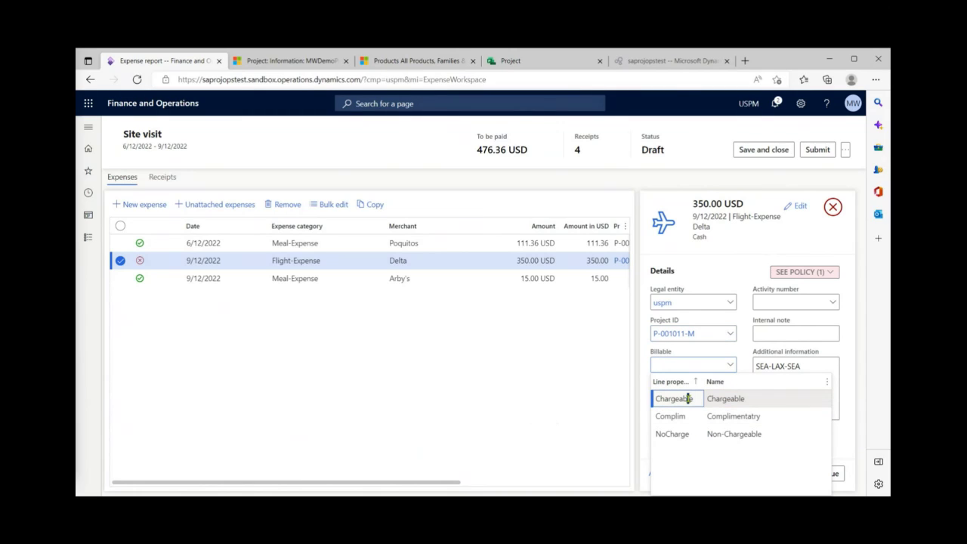
{"action": "left_click", "coordinate": [753, 399]}
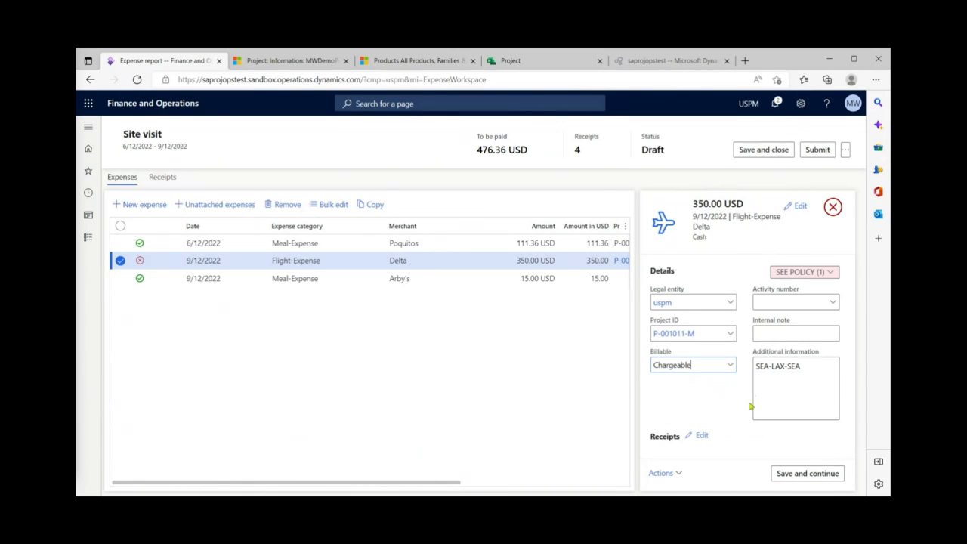
- Attach the existing flight invoice PDF receipt to the Delta flight expense, dismiss the policy notification, and save the expense
{"action": "left_click", "coordinate": [701, 436]}
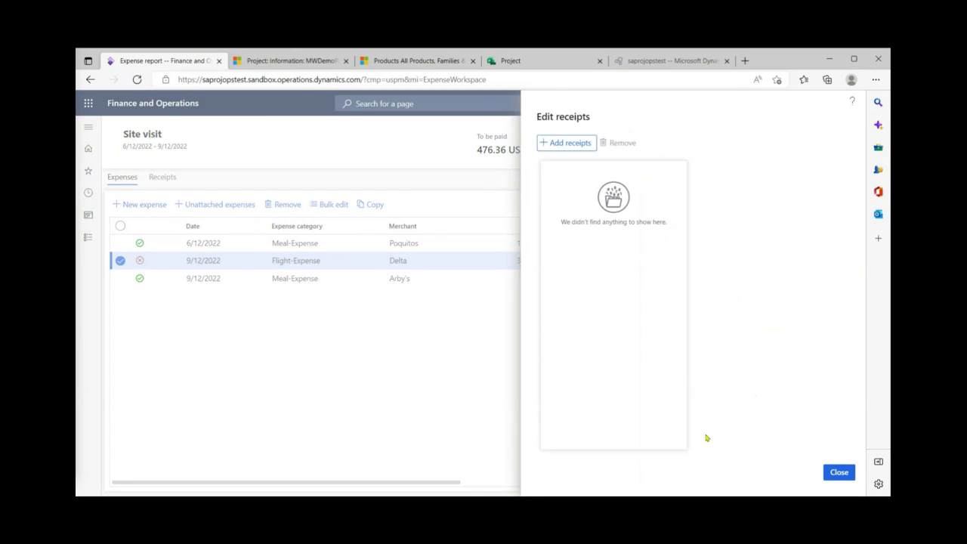
{"action": "left_click", "coordinate": [565, 144]}
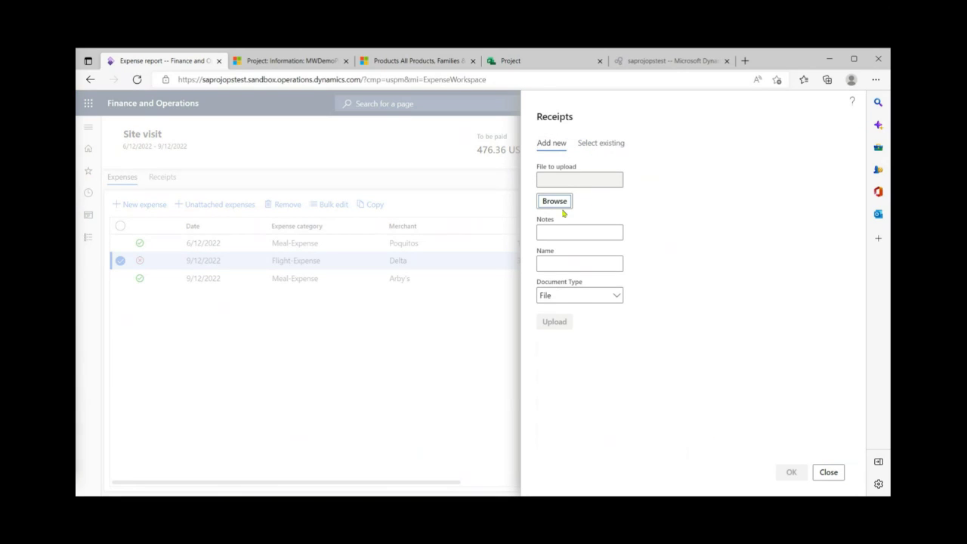
{"action": "left_click", "coordinate": [604, 143]}
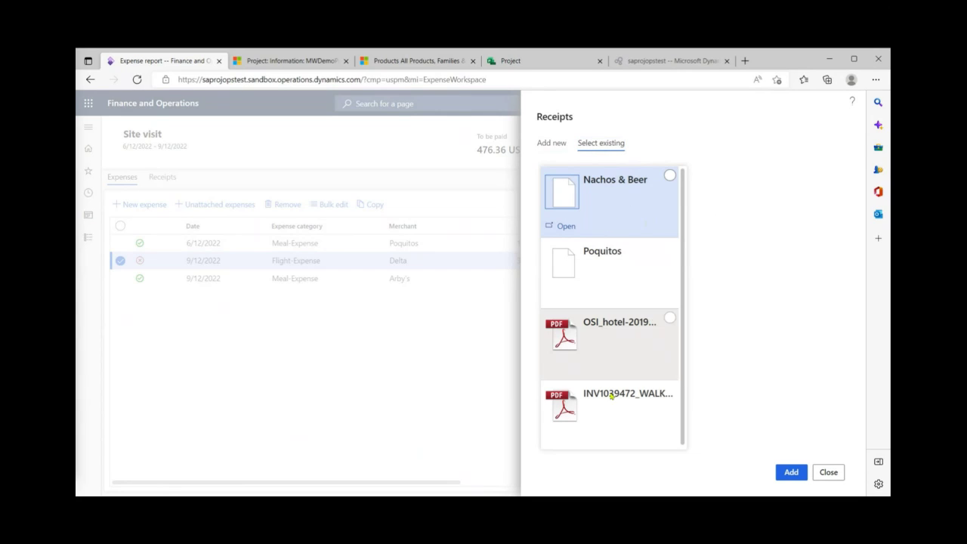
{"action": "left_click", "coordinate": [576, 420]}
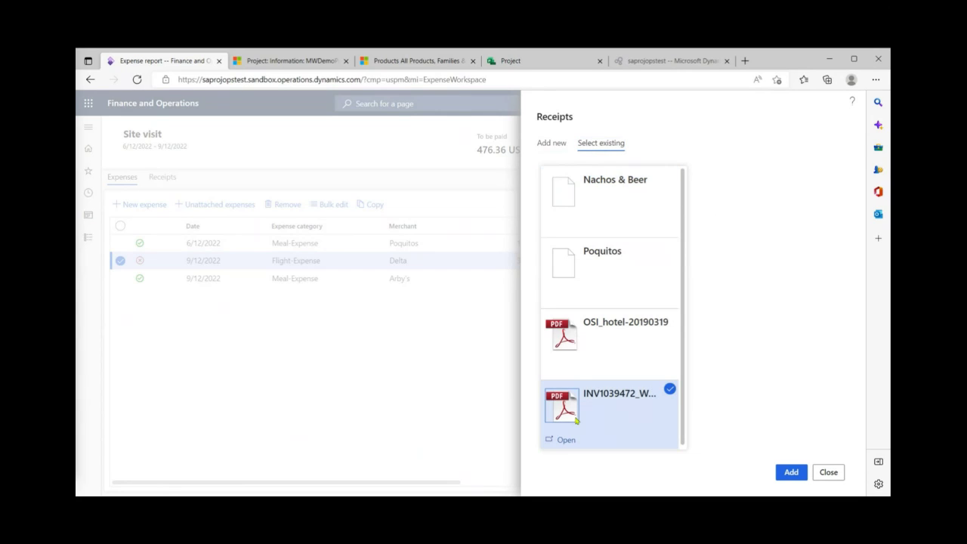
{"action": "left_click", "coordinate": [792, 474]}
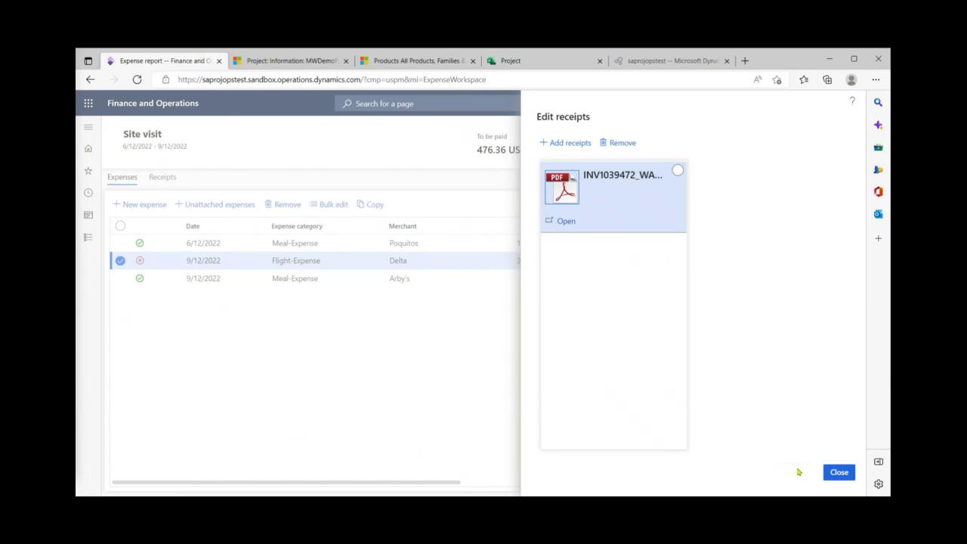
{"action": "left_click", "coordinate": [838, 472]}
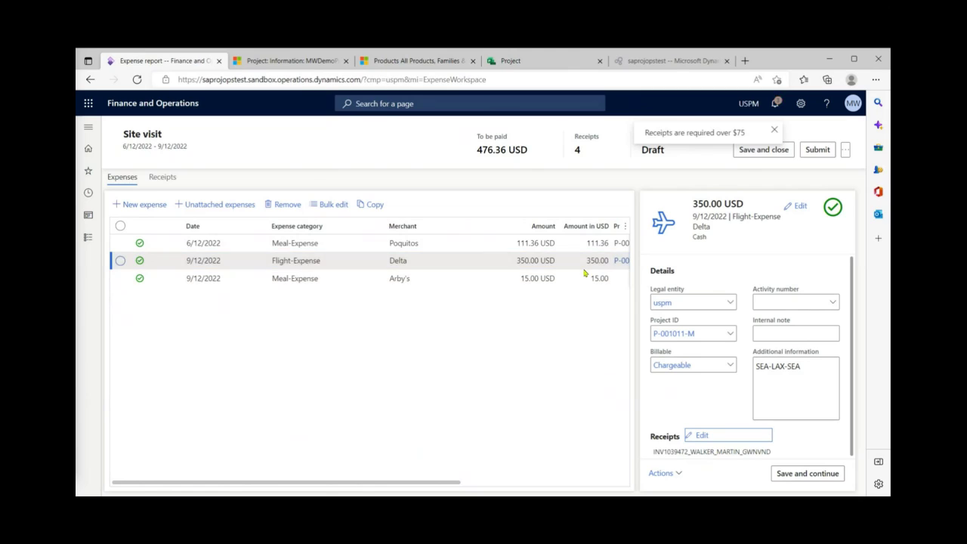
{"action": "left_click", "coordinate": [774, 130]}
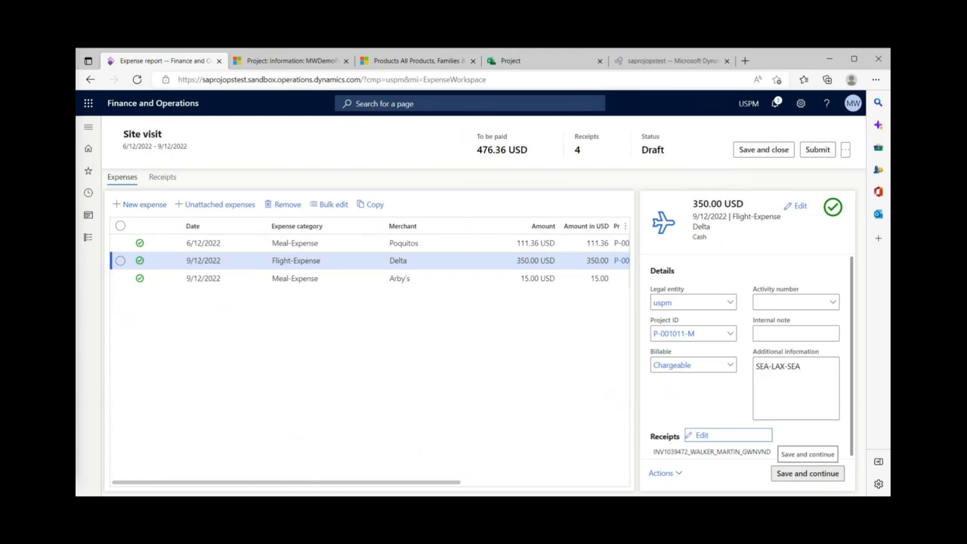
{"action": "left_click", "coordinate": [820, 476]}
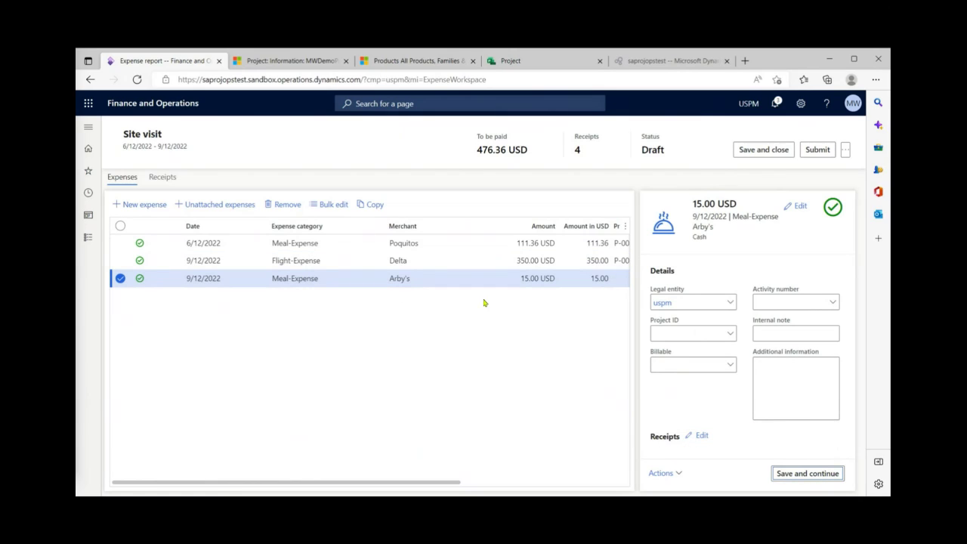
- Assign the Arby's meal expense to project P-001011-M (MWDemoProject1), set billable to Chargeable, and save it
{"action": "left_click", "coordinate": [730, 333]}
{"action": "scroll", "coordinate": [624, 429], "scroll_direction": "down", "scroll_amount": 2}
{"action": "left_click", "coordinate": [624, 455]}
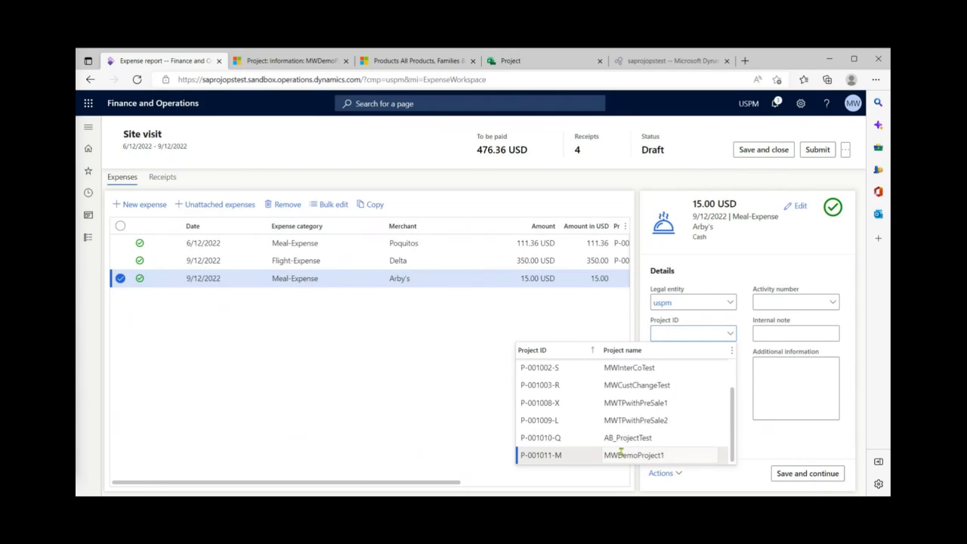
{"action": "left_click", "coordinate": [730, 365]}
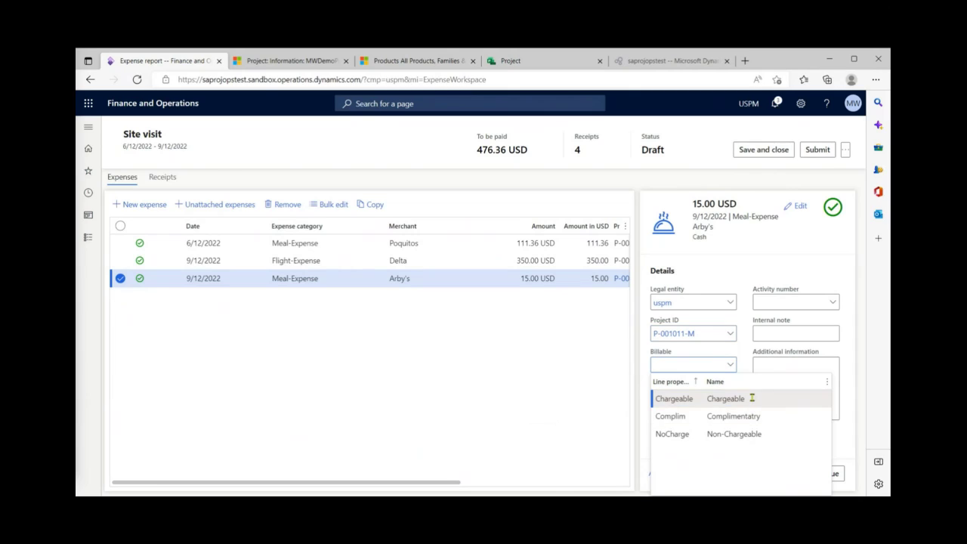
{"action": "left_click", "coordinate": [752, 398]}
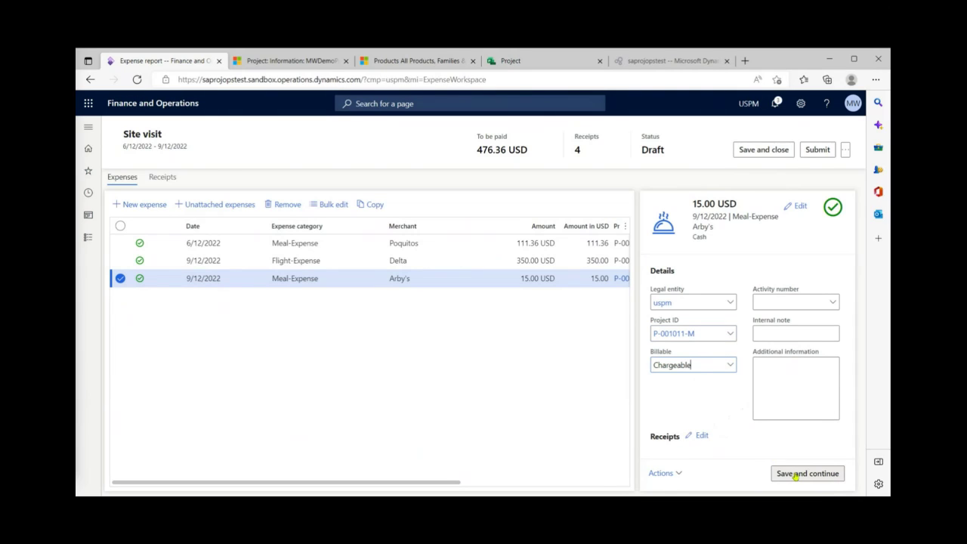
{"action": "left_click", "coordinate": [794, 474]}
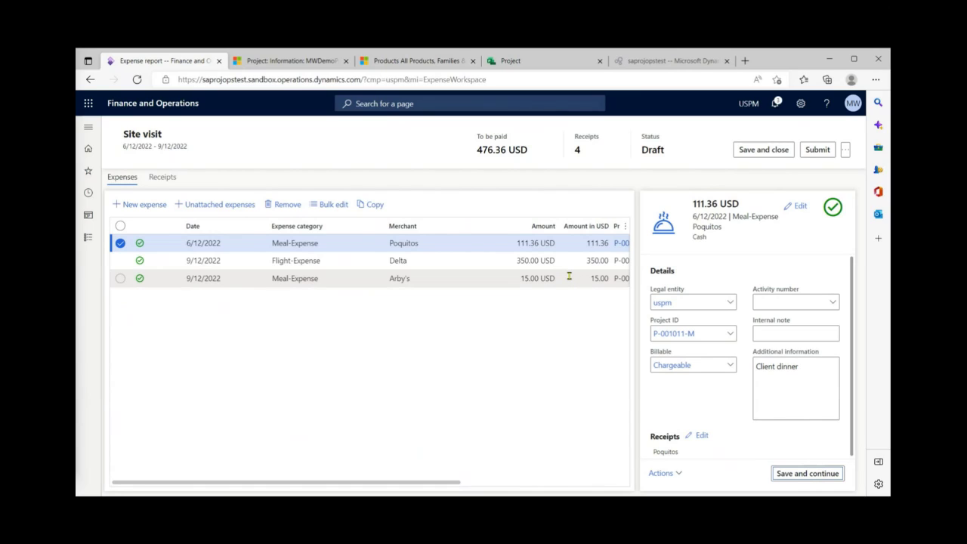
- Set the amount of the Arby's meal expense to 77.00 USD
{"action": "left_click", "coordinate": [510, 278]}
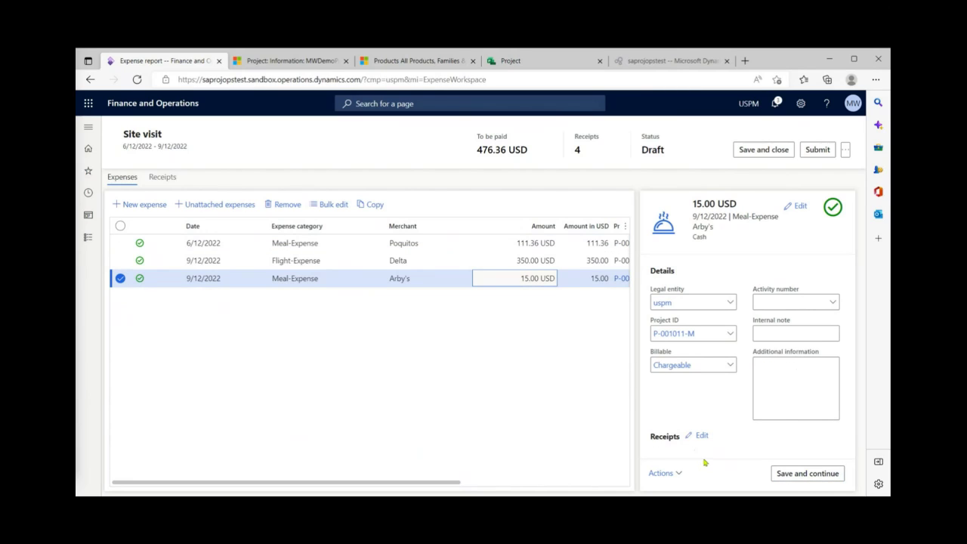
{"action": "left_click", "coordinate": [798, 211]}
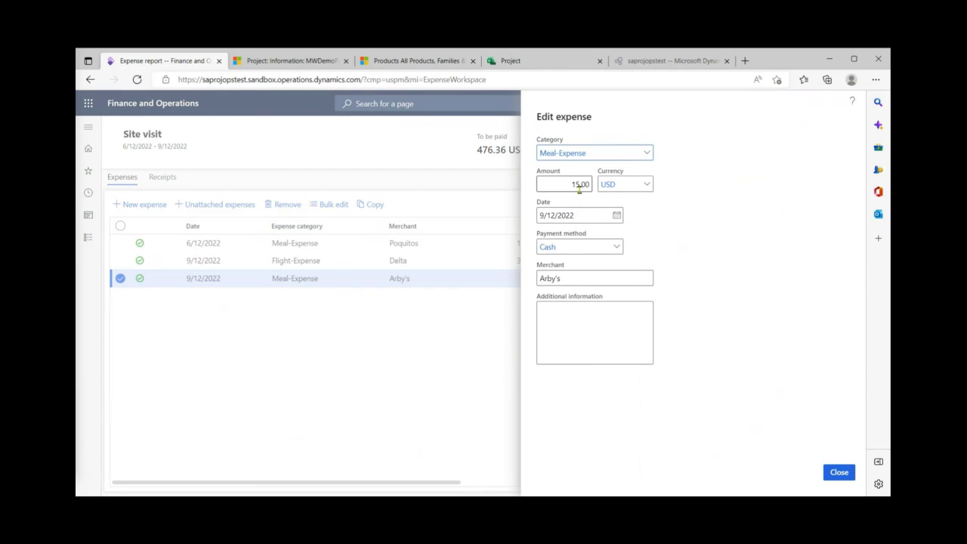
{"action": "key", "text": "BackSpace"}
{"action": "key", "text": "BackSpace"}
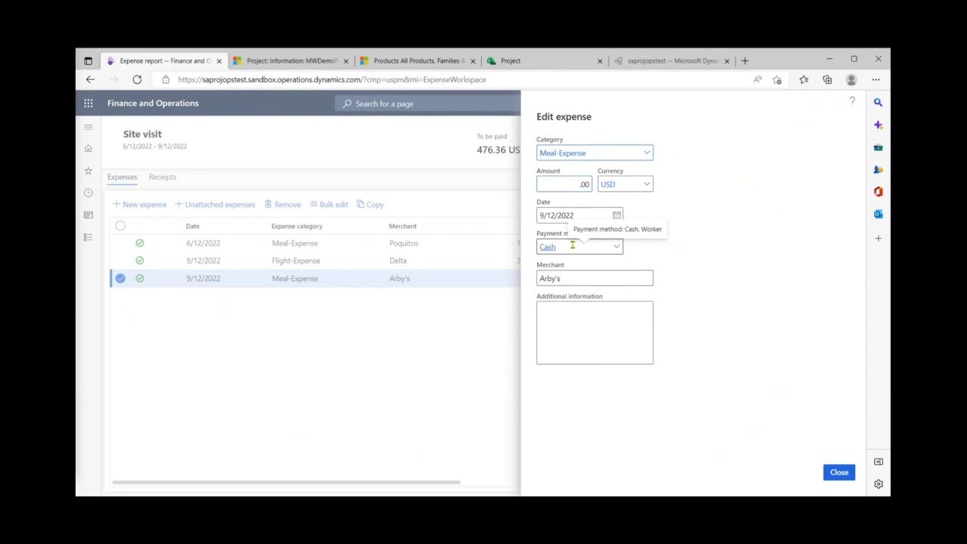
{"action": "type", "text": "77"}
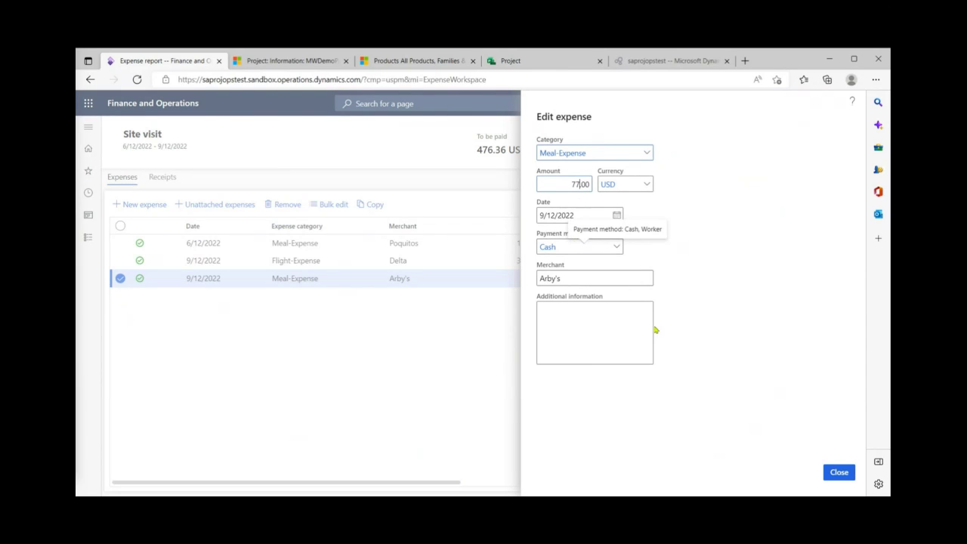
{"action": "left_click", "coordinate": [842, 474]}
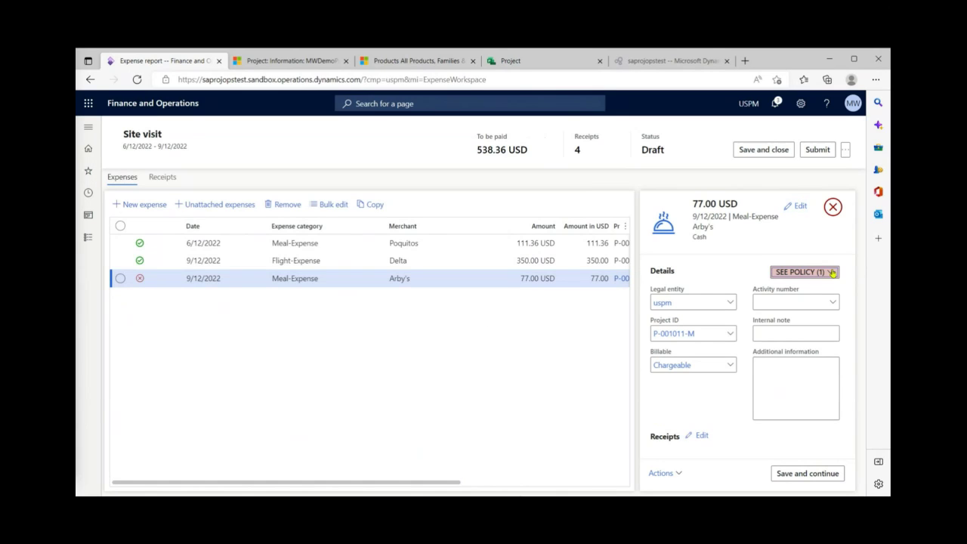
- Check the policy notice on the Arby's expense and try to submit the Site visit report without a comment
{"action": "left_click", "coordinate": [802, 271]}
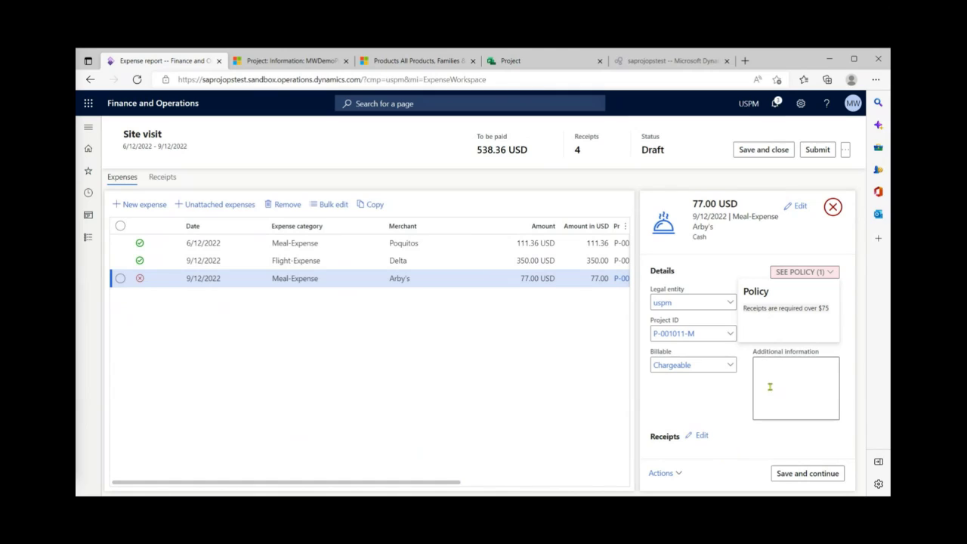
{"action": "left_click", "coordinate": [833, 275]}
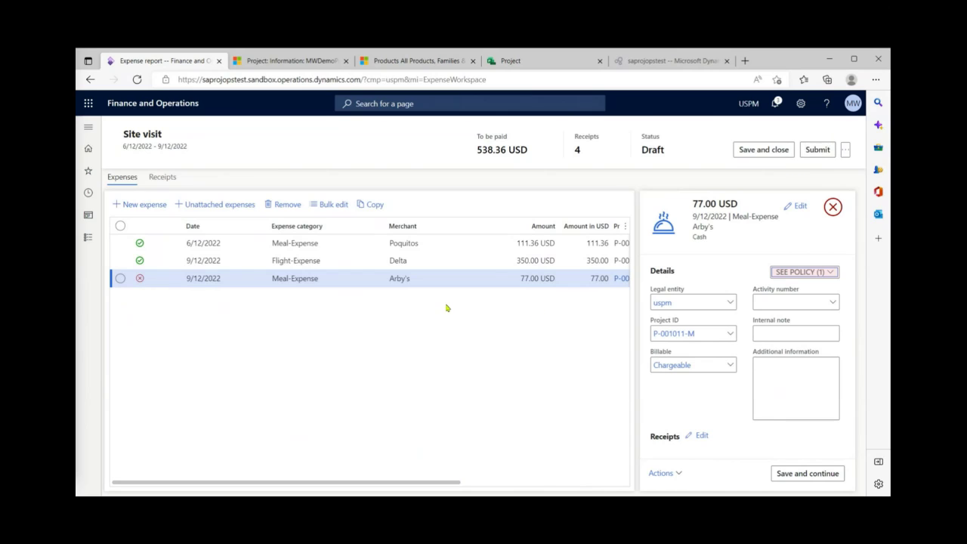
{"action": "left_click", "coordinate": [817, 150]}
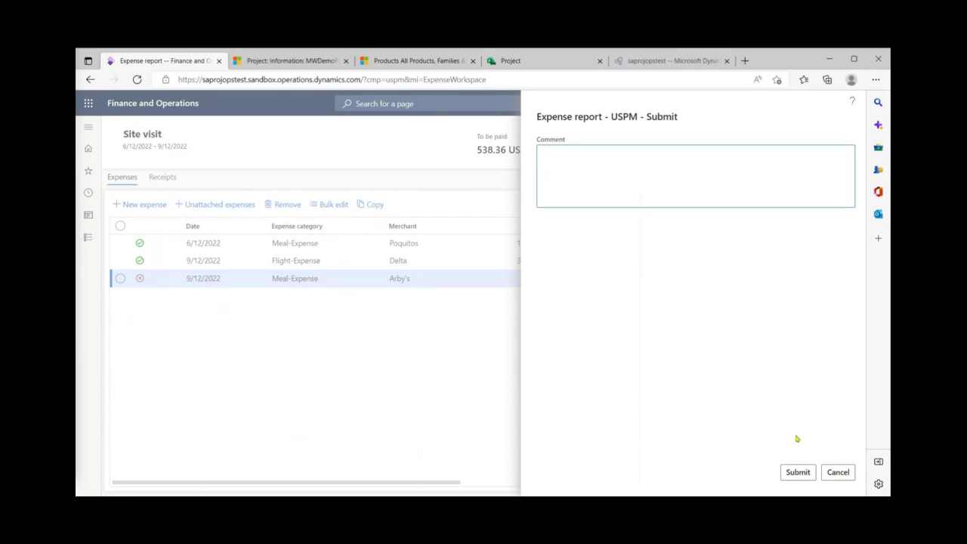
{"action": "left_click", "coordinate": [799, 473]}
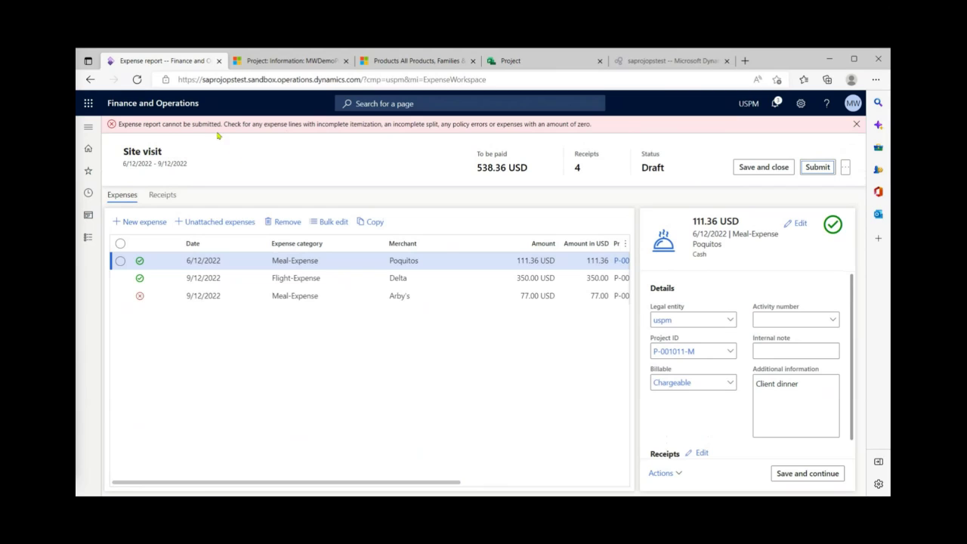
{"action": "left_click", "coordinate": [855, 128]}
- Check the receipts of the Arby's meal expense without adding any, and set its amount to 15.00 USD
{"action": "left_click", "coordinate": [574, 280]}
{"action": "left_click", "coordinate": [700, 437]}
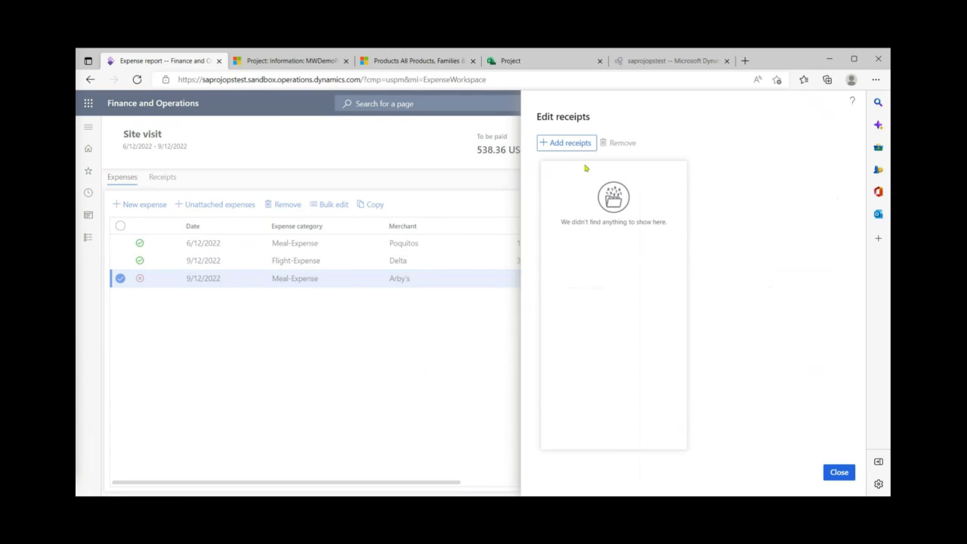
{"action": "left_click", "coordinate": [838, 472]}
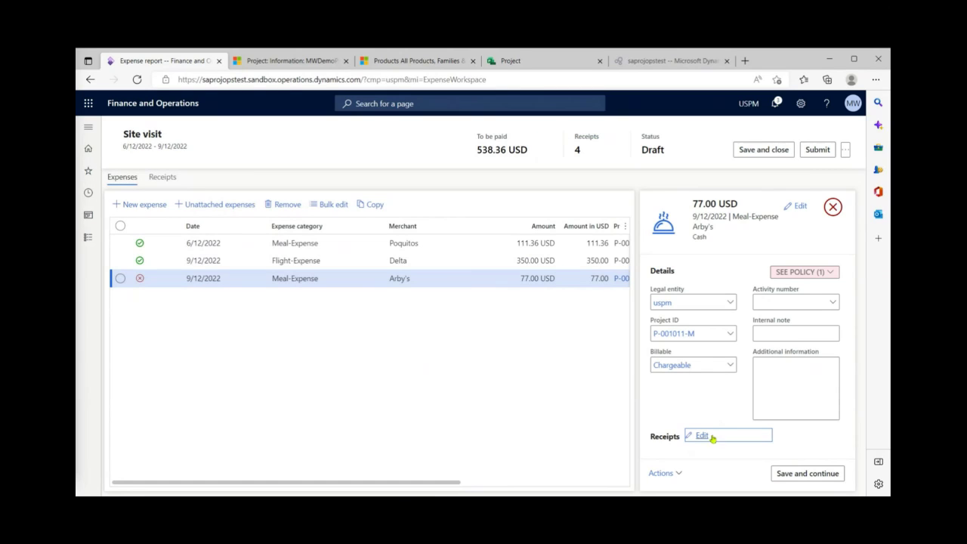
{"action": "left_click", "coordinate": [799, 205]}
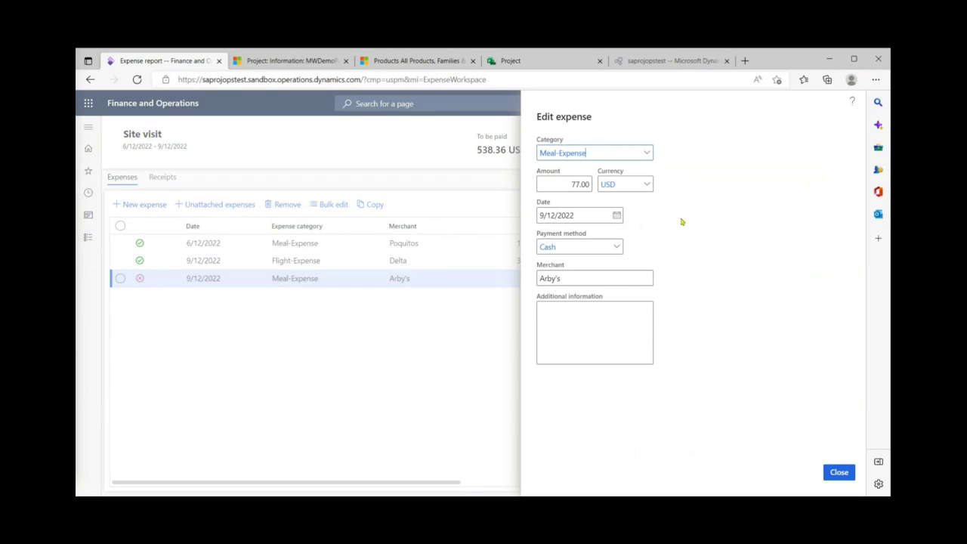
{"action": "double_click", "coordinate": [577, 183]}
{"action": "type", "text": "15"}
{"action": "left_click", "coordinate": [843, 476]}
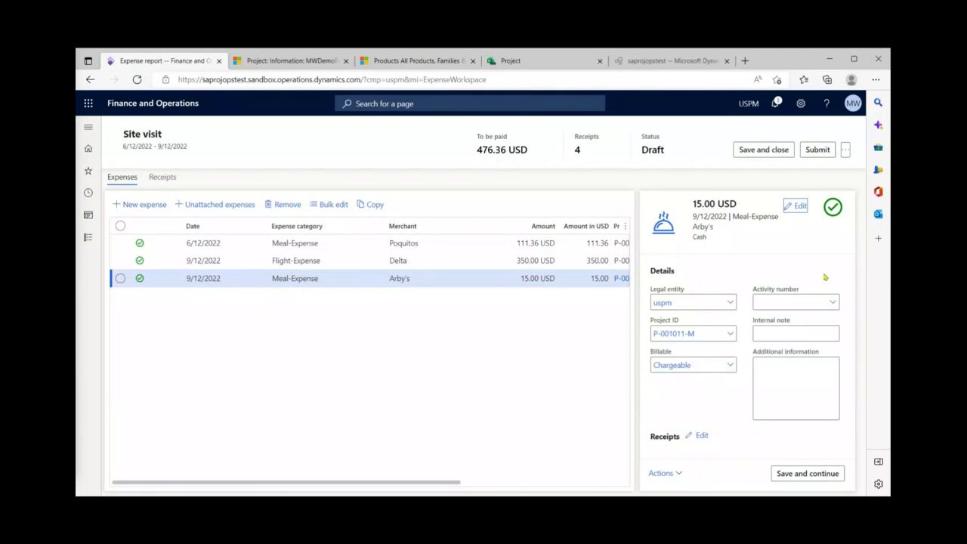
- Remove the Nachos & Beer receipt from the Site visit report's receipts and confirm the removal
{"action": "left_click", "coordinate": [165, 179]}
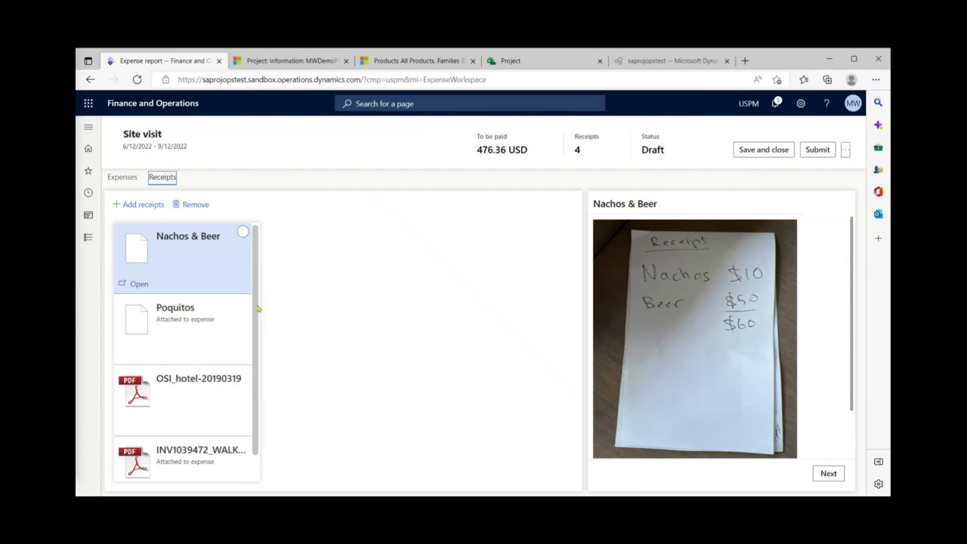
{"action": "mouse_move", "coordinate": [849, 300]}
{"action": "left_mouse_down"}
{"action": "mouse_move", "coordinate": [850, 326]}
{"action": "mouse_move", "coordinate": [858, 293]}
{"action": "left_mouse_up"}
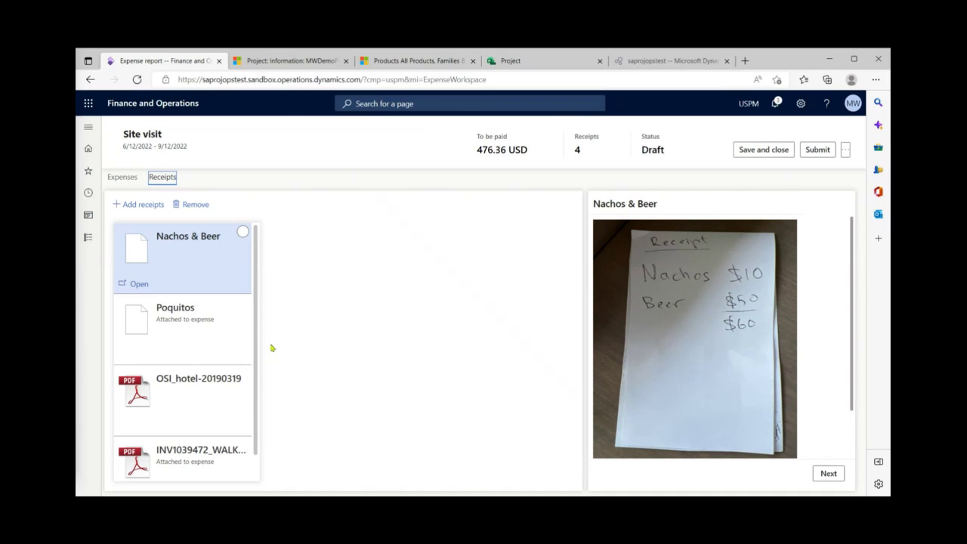
{"action": "left_click", "coordinate": [242, 231]}
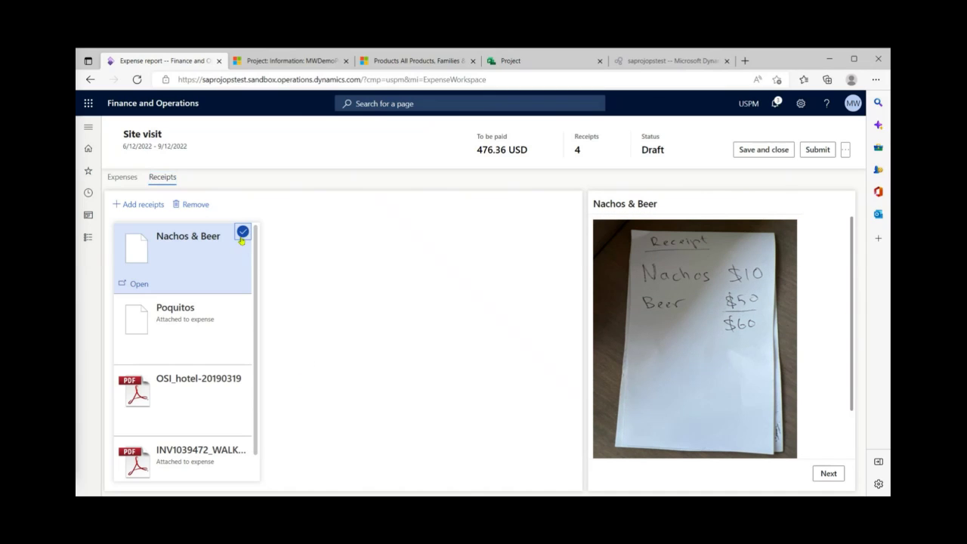
{"action": "left_click", "coordinate": [194, 206]}
{"action": "left_click", "coordinate": [536, 292]}
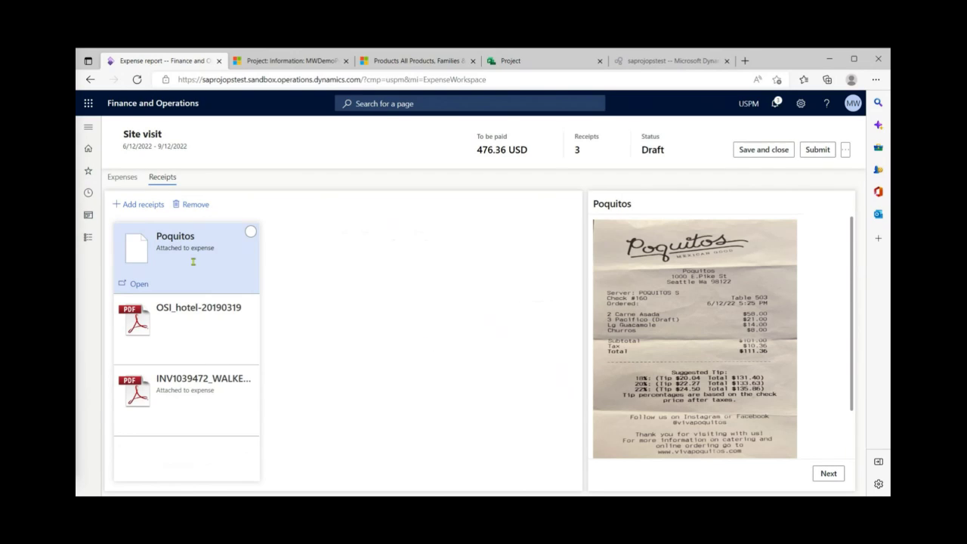
- Review the Poquitos and flight invoice receipts, and create a Hotel-Expense from the OSI_hotel-20190319 receipt's values
{"action": "scroll", "coordinate": [853, 310], "scroll_direction": "down", "scroll_amount": 2}
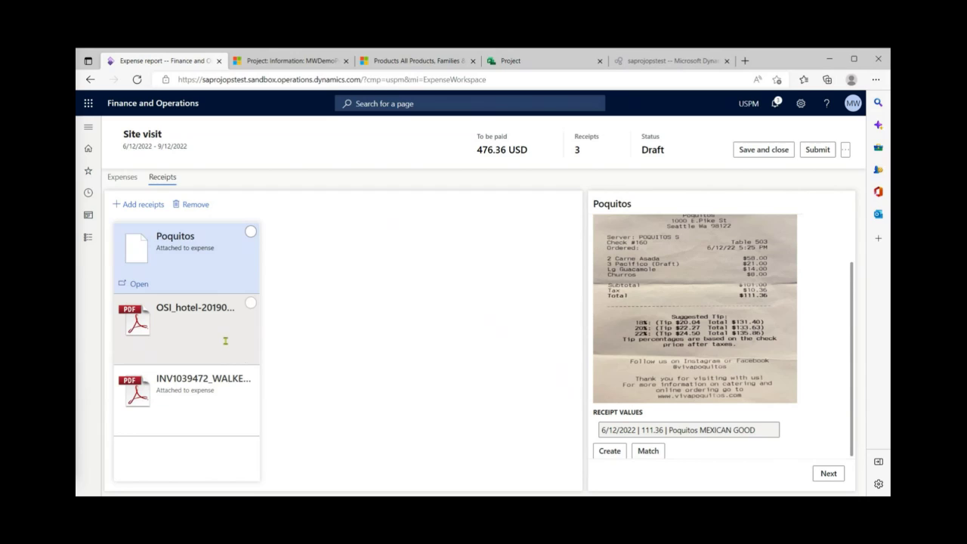
{"action": "left_click", "coordinate": [227, 412]}
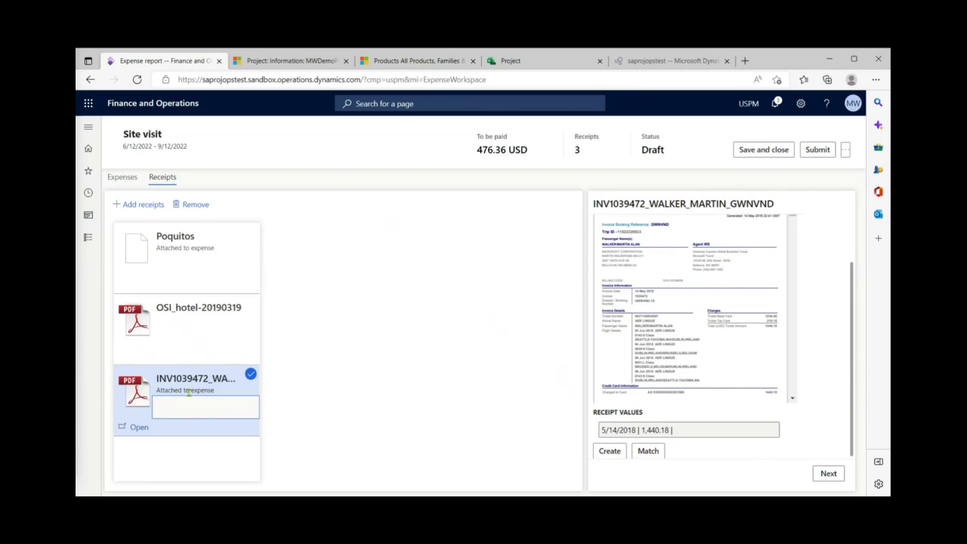
{"action": "left_click", "coordinate": [198, 340]}
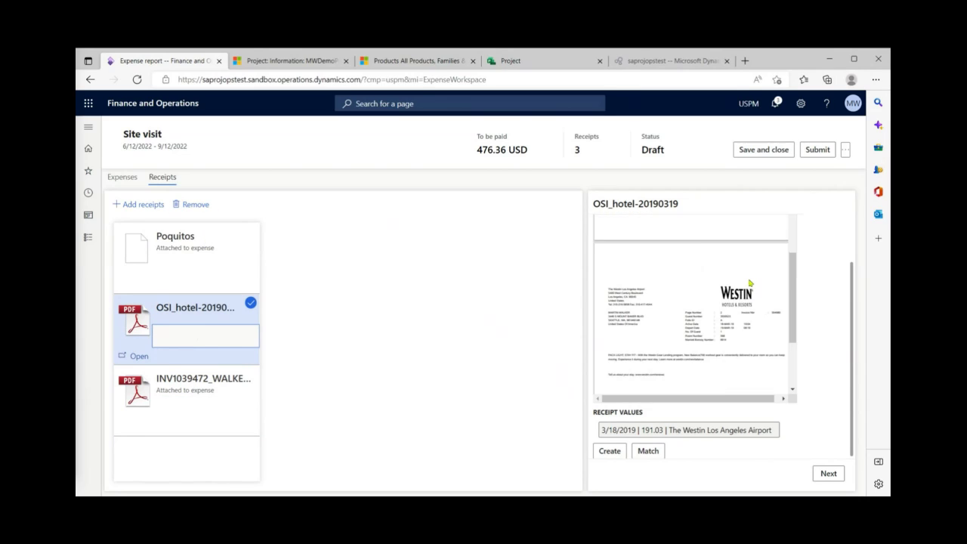
{"action": "scroll", "coordinate": [759, 304], "scroll_direction": "down", "scroll_amount": 5}
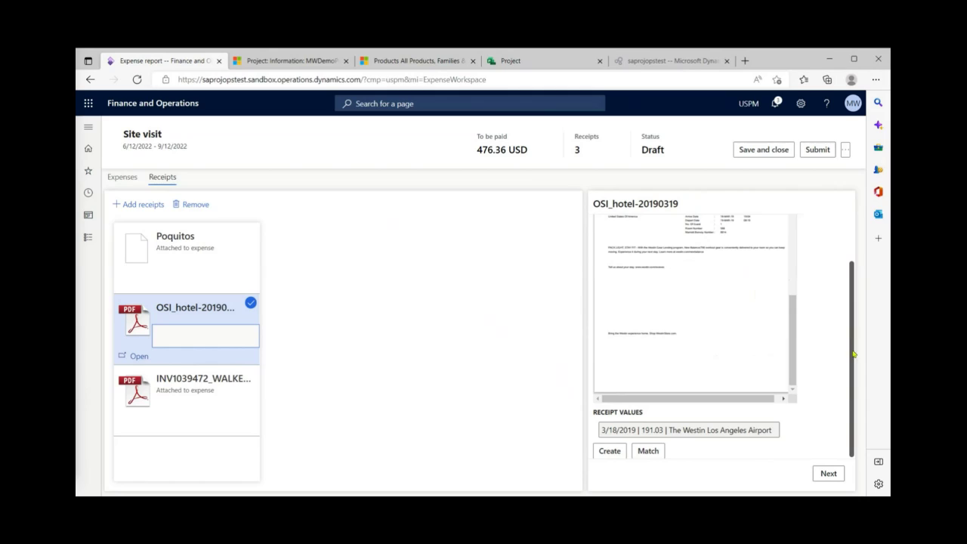
{"action": "left_click", "coordinate": [617, 455]}
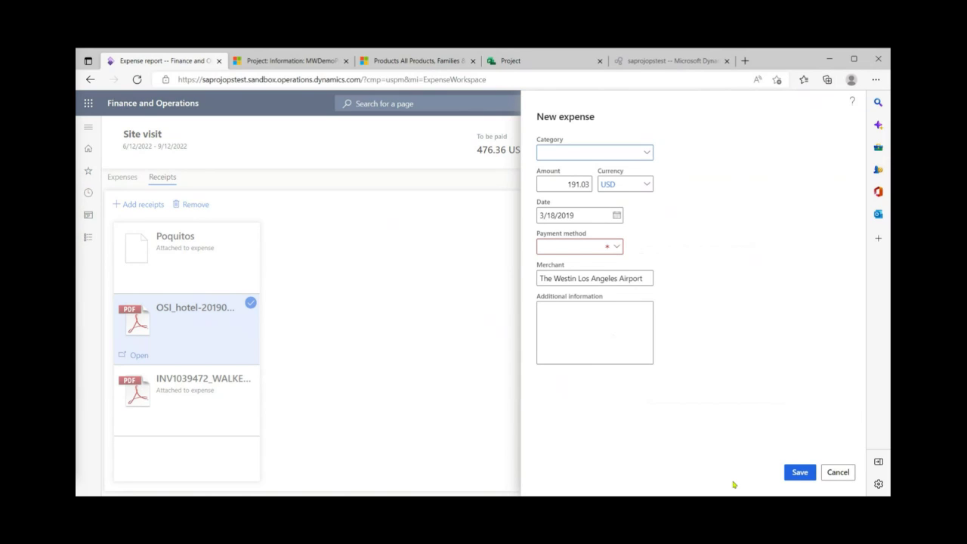
{"action": "left_click", "coordinate": [644, 153]}
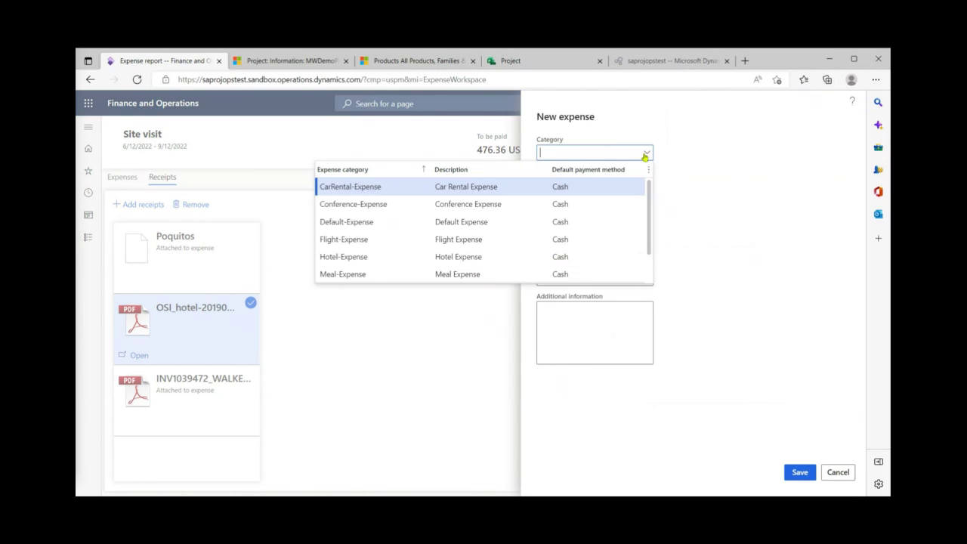
{"action": "left_click", "coordinate": [389, 257]}
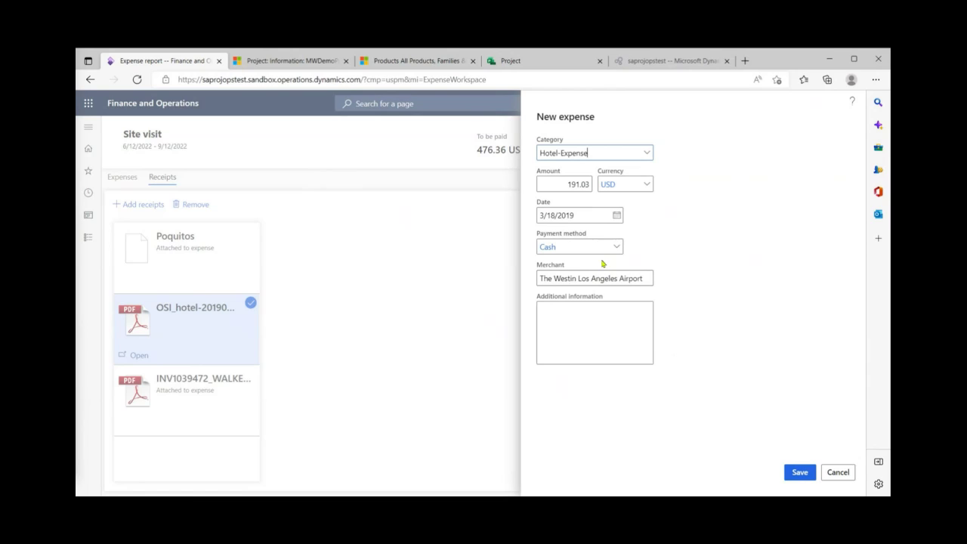
{"action": "left_click", "coordinate": [796, 475]}
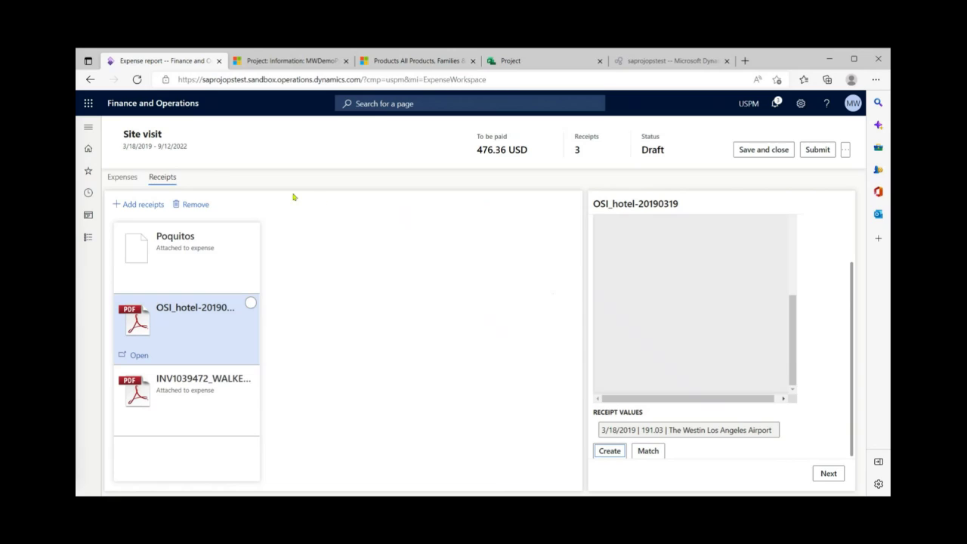
- Check the policy notice on the Westin hotel expense in the Site visit report's expenses
{"action": "left_click", "coordinate": [118, 180]}
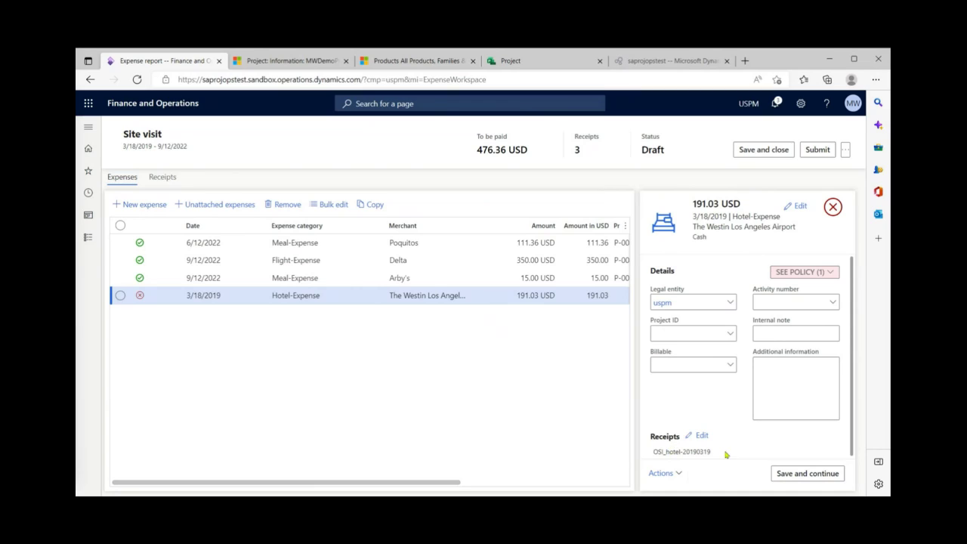
{"action": "left_click", "coordinate": [834, 274]}
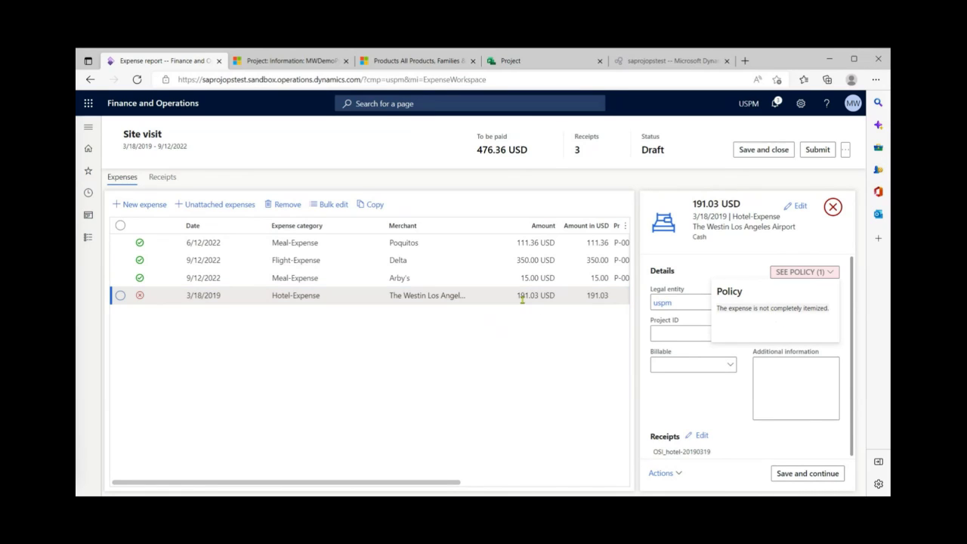
{"action": "left_click", "coordinate": [710, 412]}
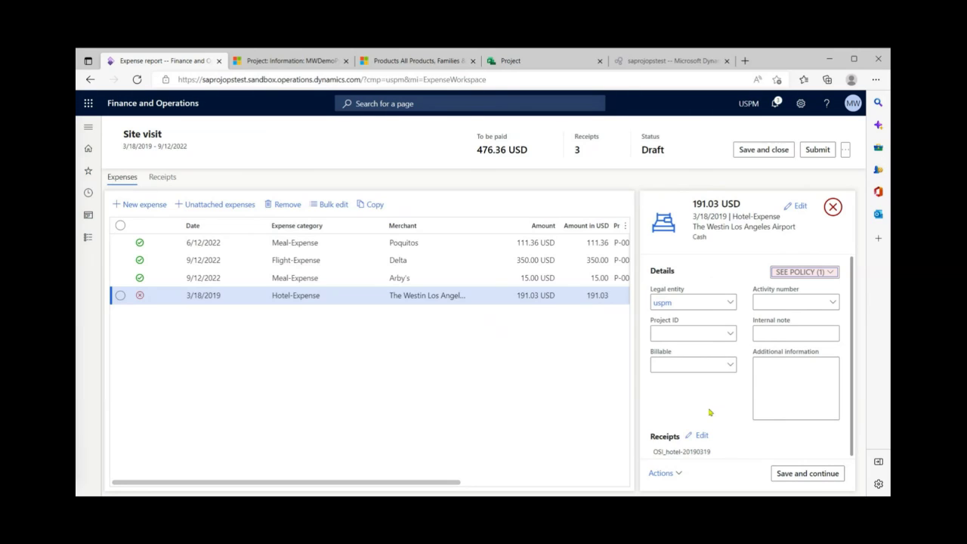
- Itemize the Westin hotel expense with a Daily room rate line at 170.00 per day and a quantity of 1
{"action": "left_click", "coordinate": [676, 474]}
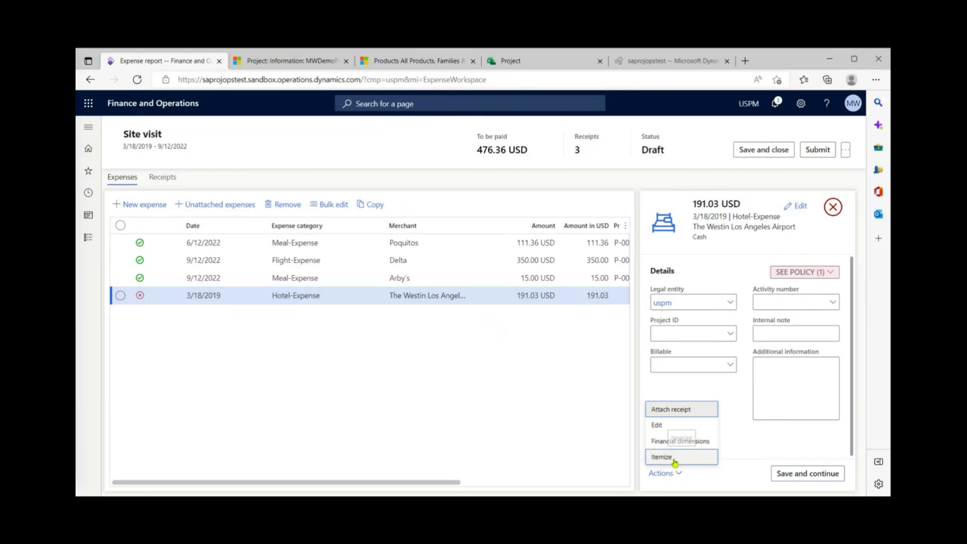
{"action": "left_click", "coordinate": [674, 459]}
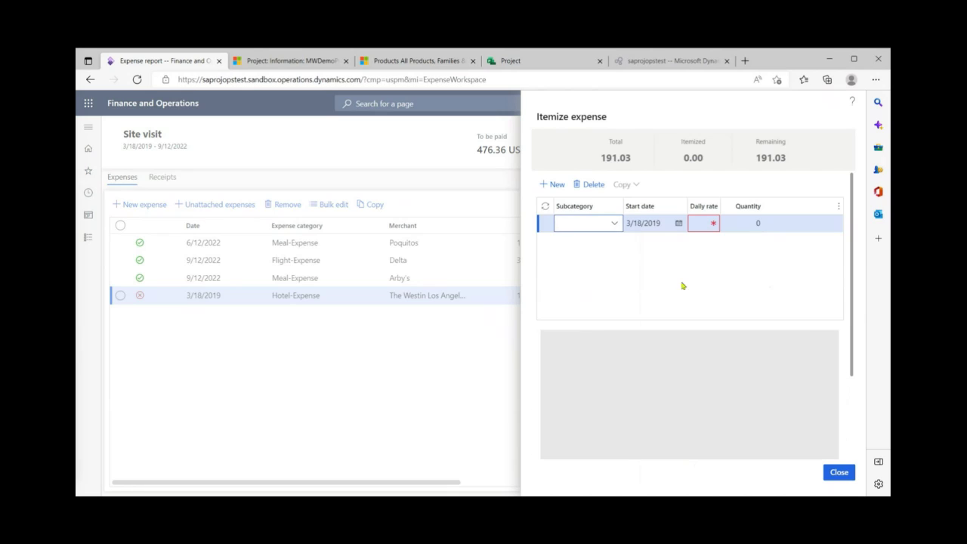
{"action": "left_click", "coordinate": [615, 224]}
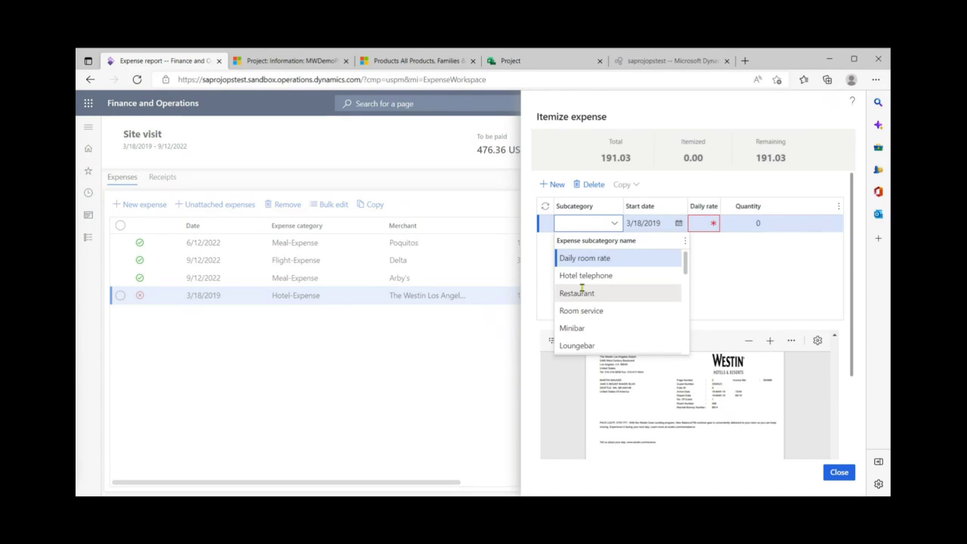
{"action": "left_click", "coordinate": [578, 256]}
{"action": "left_click", "coordinate": [697, 222]}
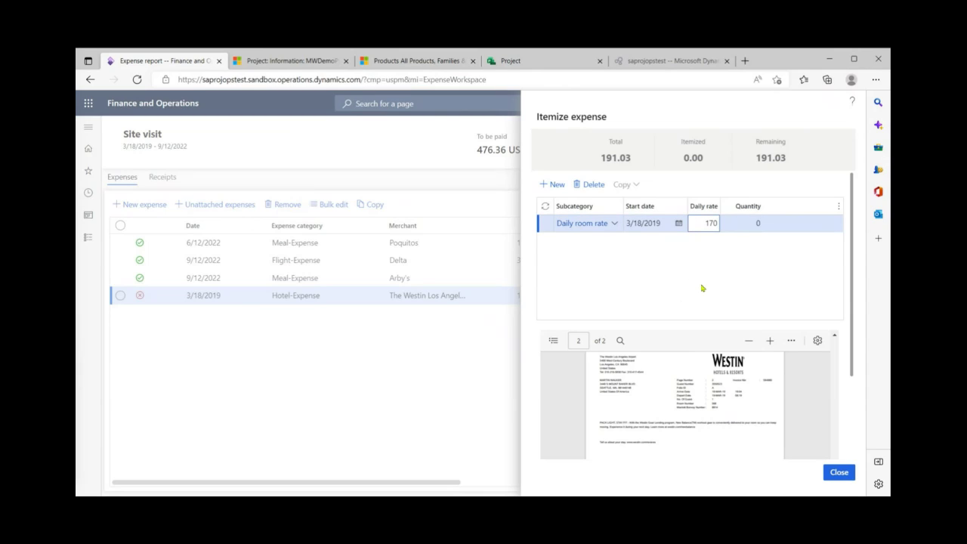
{"action": "key", "text": "Tab"}
{"action": "type", "text": "1"}
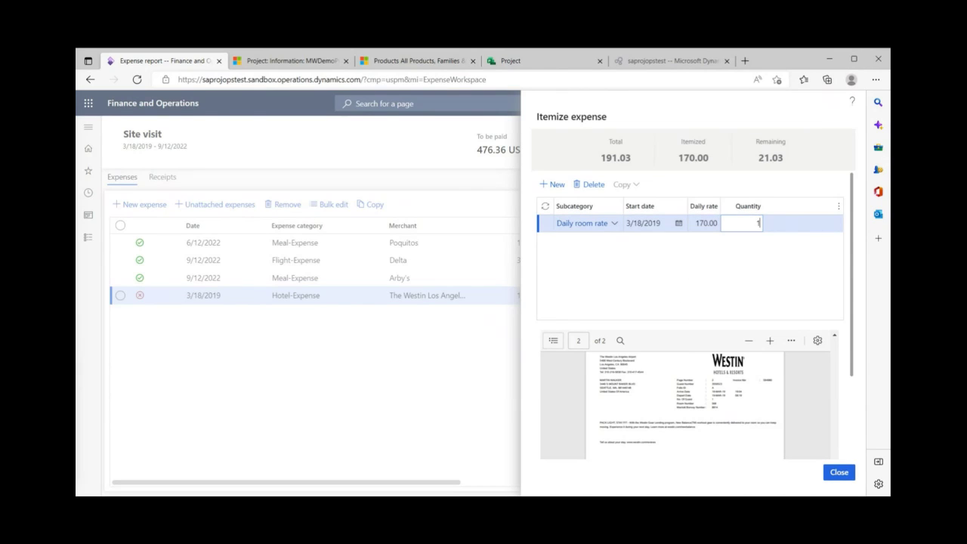
- Add a Room tax line to the hotel itemization with a daily rate of 21.03 and quantity 1, and finish itemizing
{"action": "left_click", "coordinate": [553, 184]}
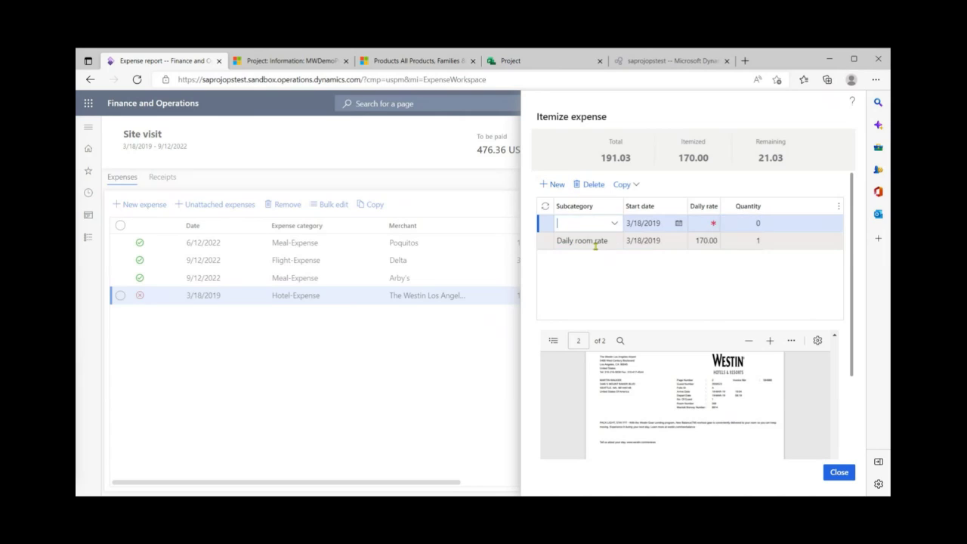
{"action": "left_click", "coordinate": [613, 224]}
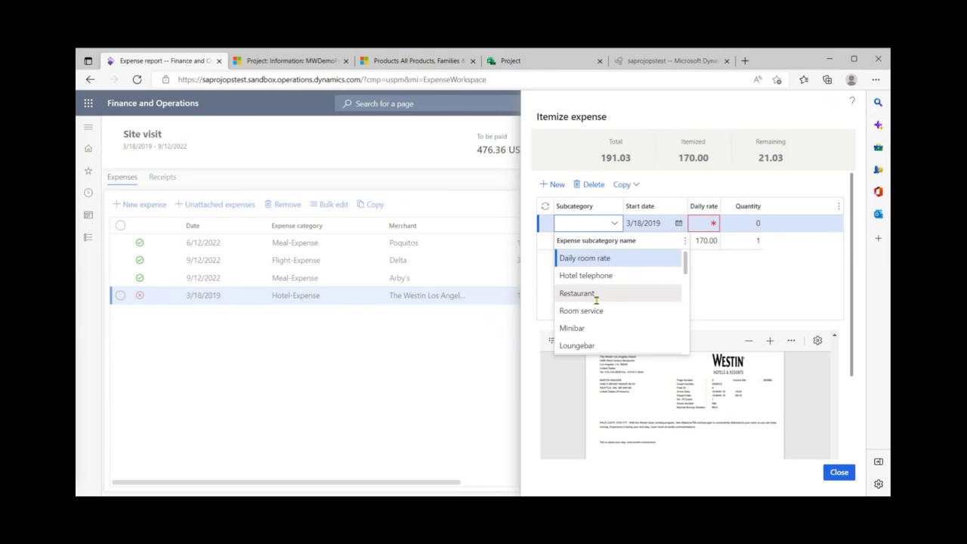
{"action": "scroll", "coordinate": [596, 298], "scroll_direction": "down", "scroll_amount": 3}
{"action": "scroll", "coordinate": [595, 298], "scroll_direction": "up", "scroll_amount": 3}
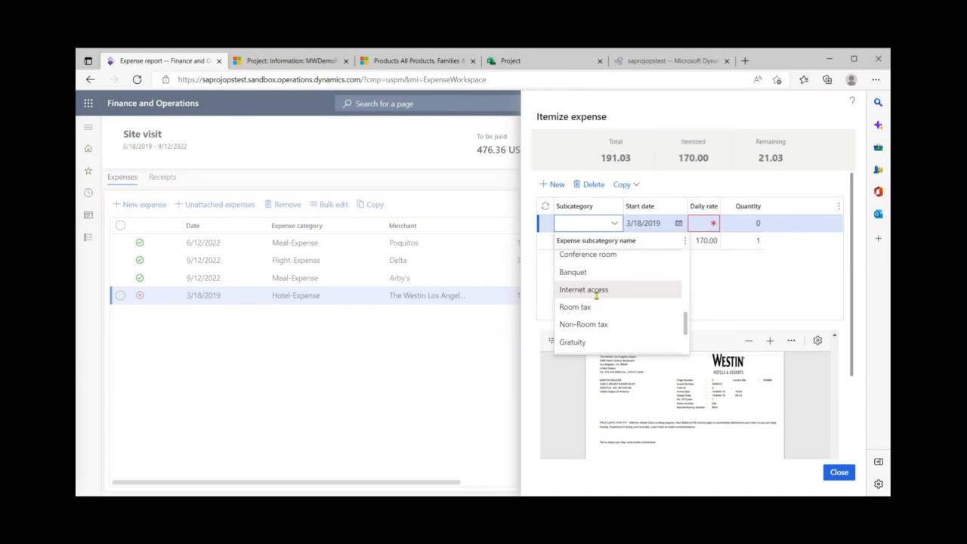
{"action": "left_click", "coordinate": [586, 307]}
{"action": "left_click", "coordinate": [703, 225]}
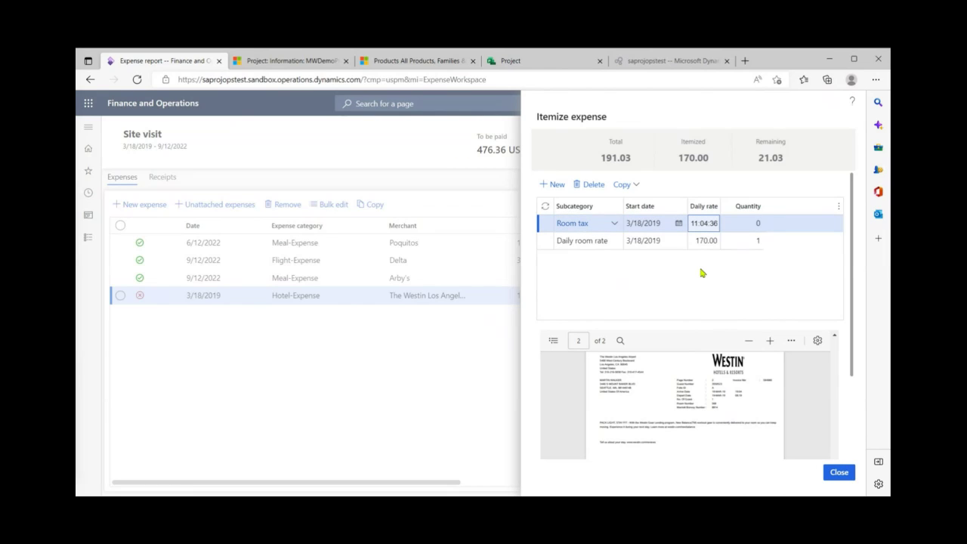
{"action": "type", "text": "0"}
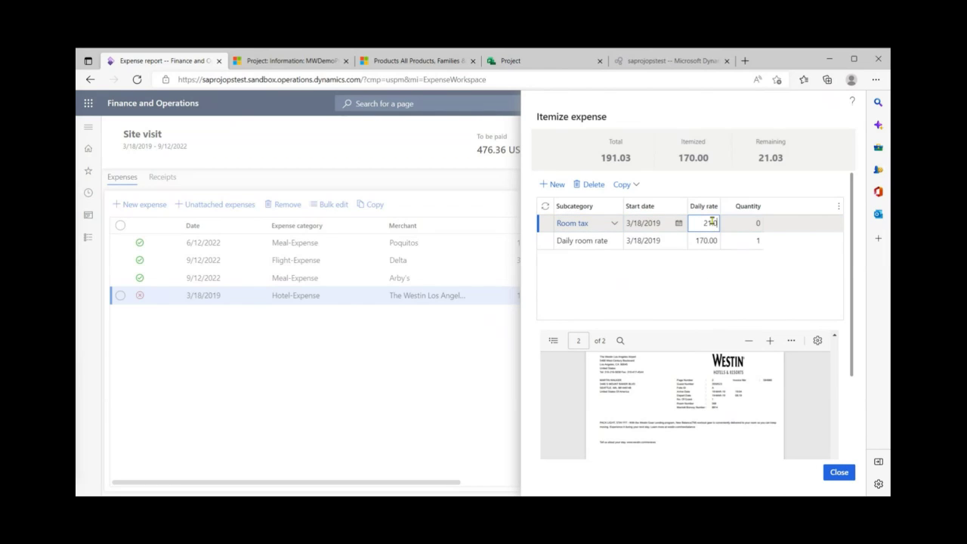
{"action": "type", "text": "3"}
{"action": "left_click", "coordinate": [748, 224]}
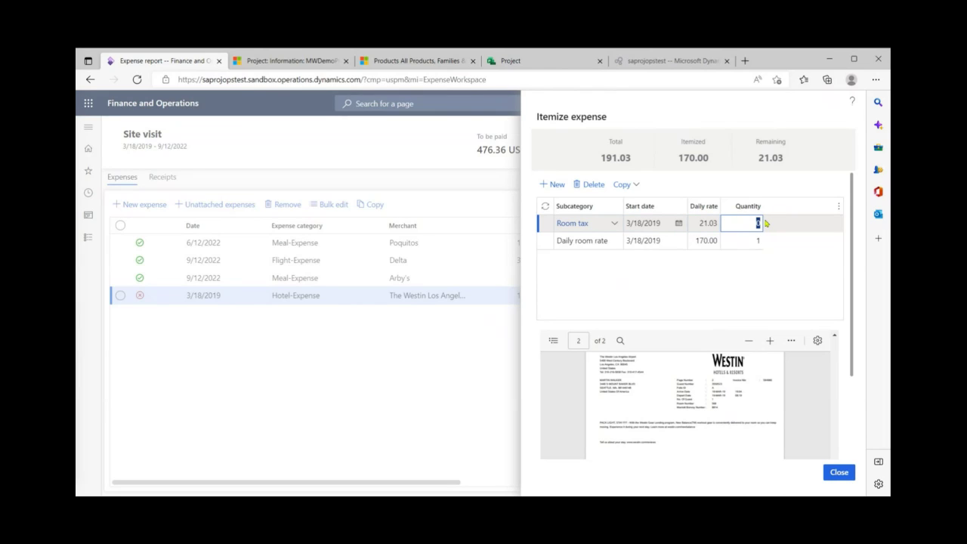
{"action": "type", "text": "1"}
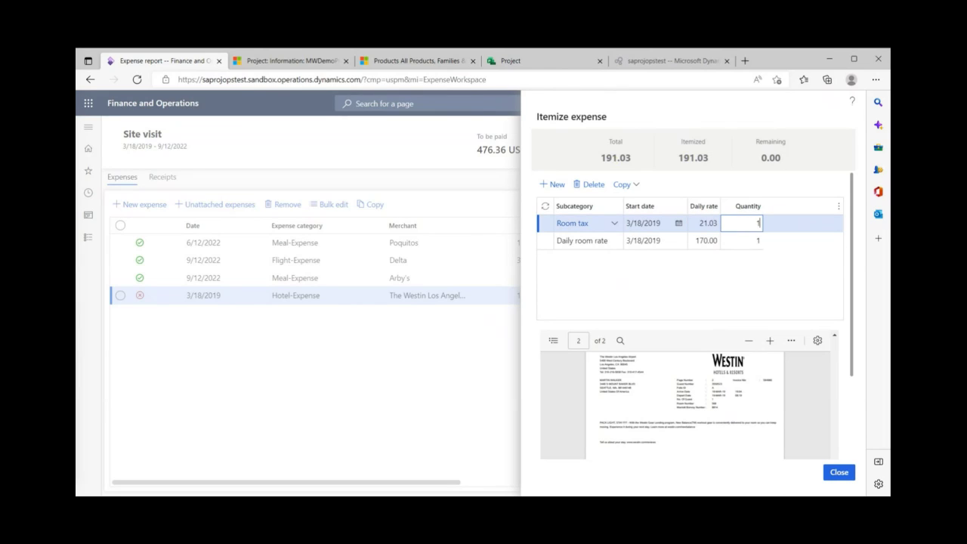
{"action": "left_click", "coordinate": [839, 473]}
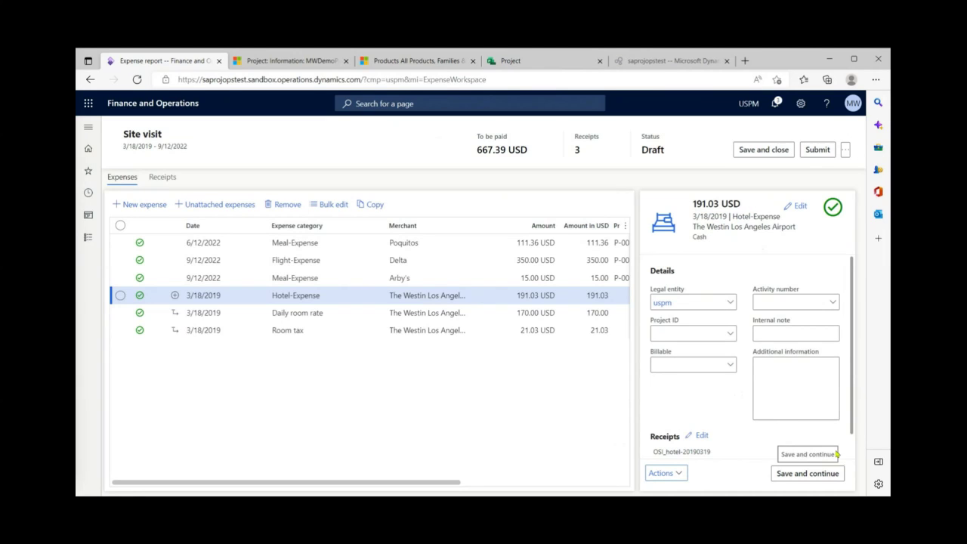
- Assign the hotel expense to project P-001011-M (MWDemoProject1) and apply the project to its itemized lines too
{"action": "left_click", "coordinate": [117, 293]}
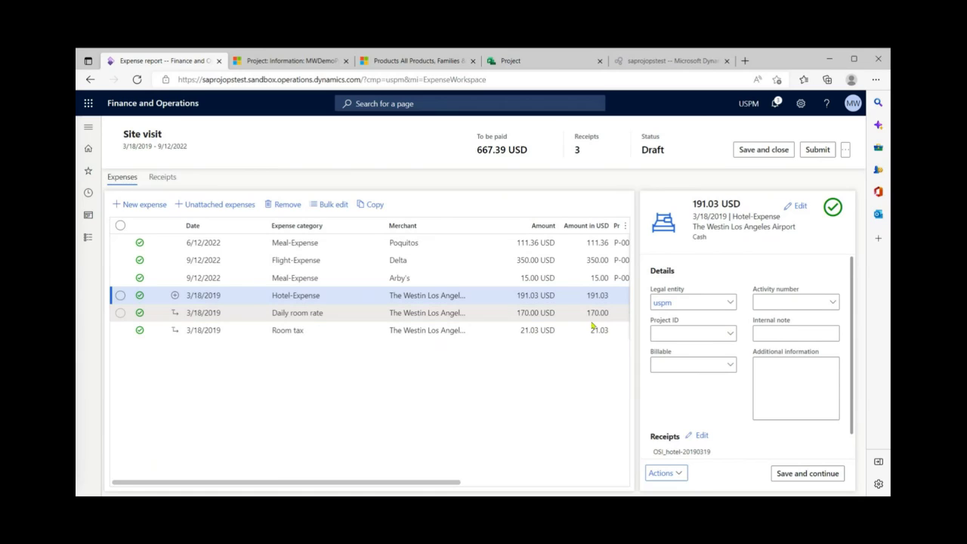
{"action": "left_click", "coordinate": [725, 334]}
{"action": "left_click", "coordinate": [731, 337]}
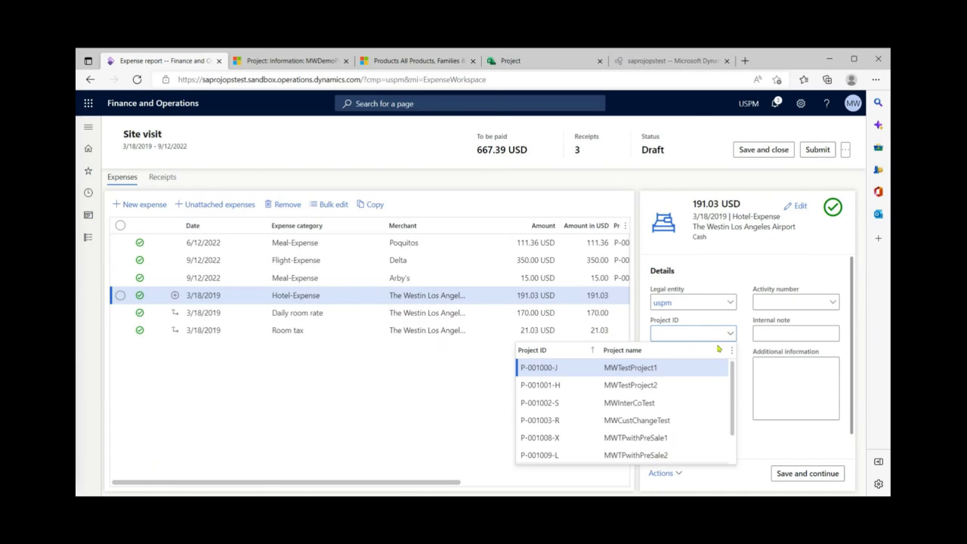
{"action": "scroll", "coordinate": [600, 384], "scroll_direction": "down", "scroll_amount": 3}
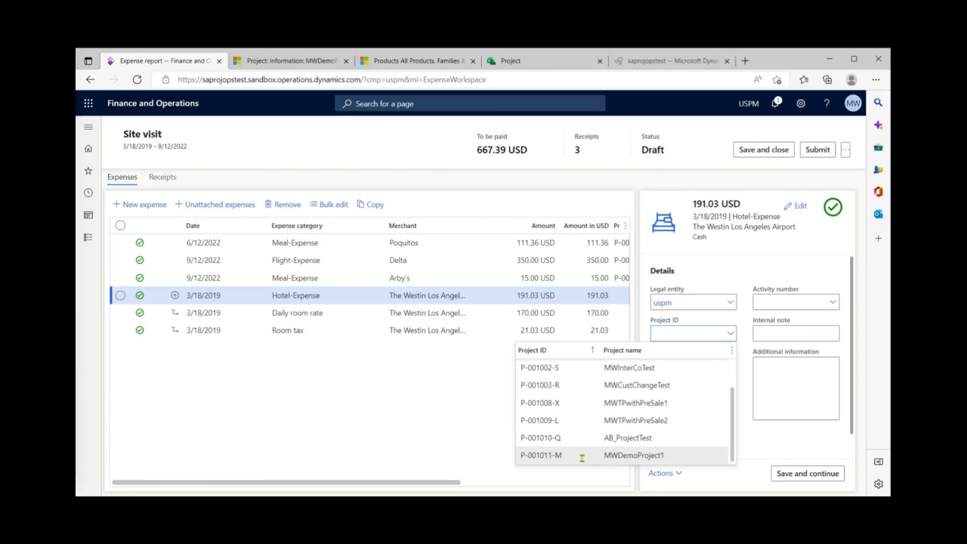
{"action": "left_click", "coordinate": [532, 455]}
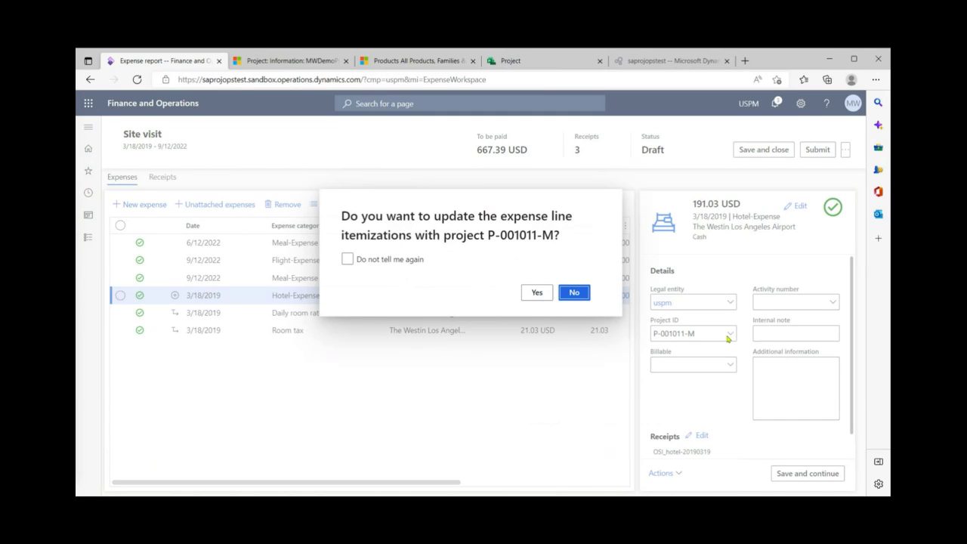
{"action": "left_click", "coordinate": [537, 294]}
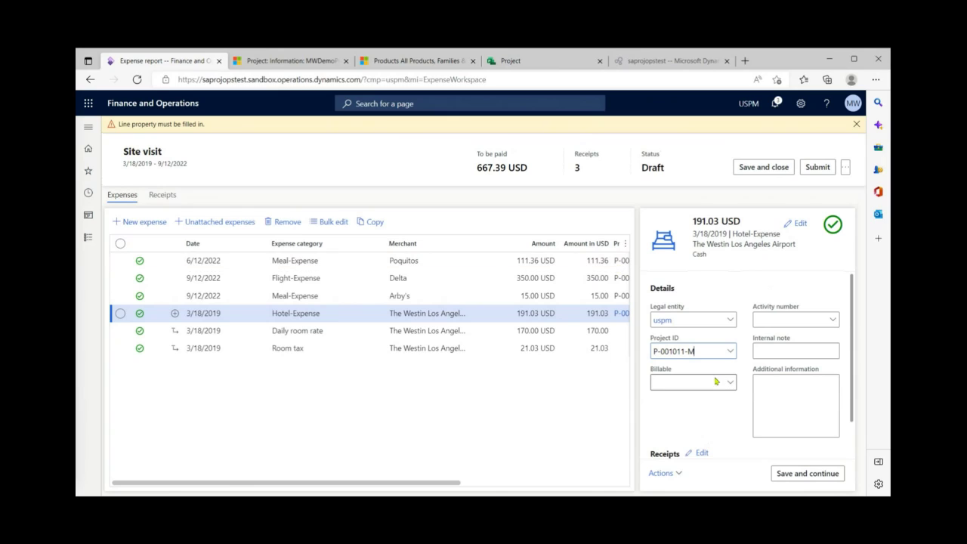
- Set the hotel expense's billable property to NoCharge and save the expense line
{"action": "left_click", "coordinate": [726, 385]}
{"action": "left_click", "coordinate": [674, 312]}
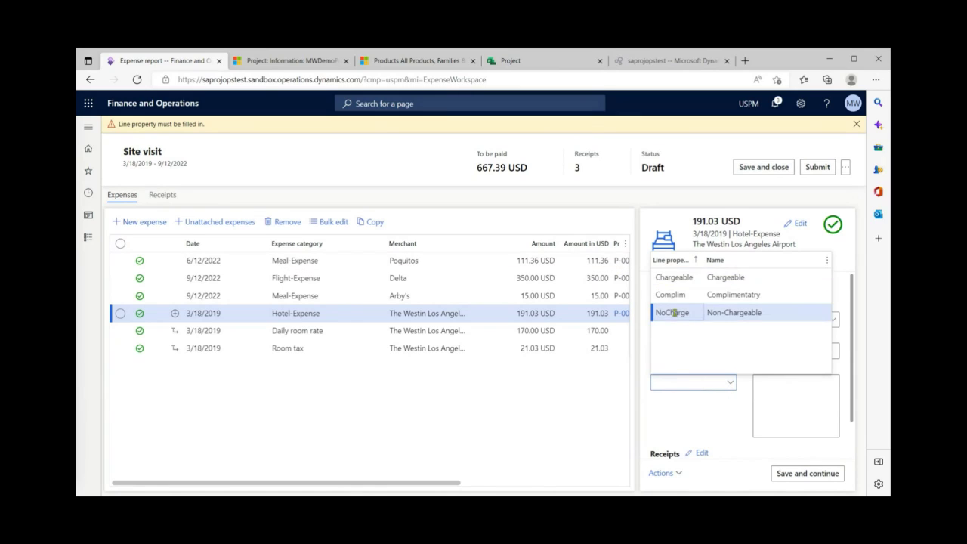
{"action": "left_click", "coordinate": [796, 476]}
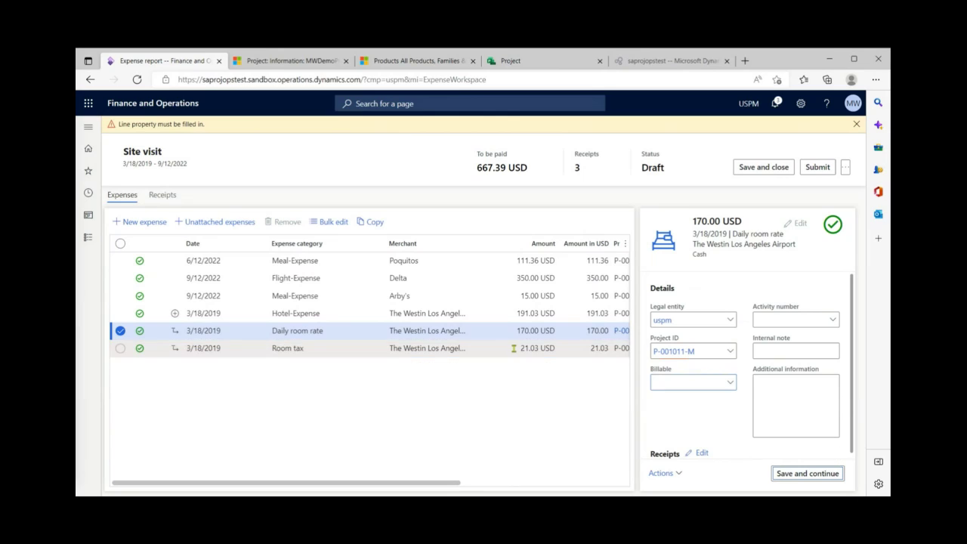
- Set the Daily room rate line's billable property to Chargeable and save the line
{"action": "left_click", "coordinate": [731, 384]}
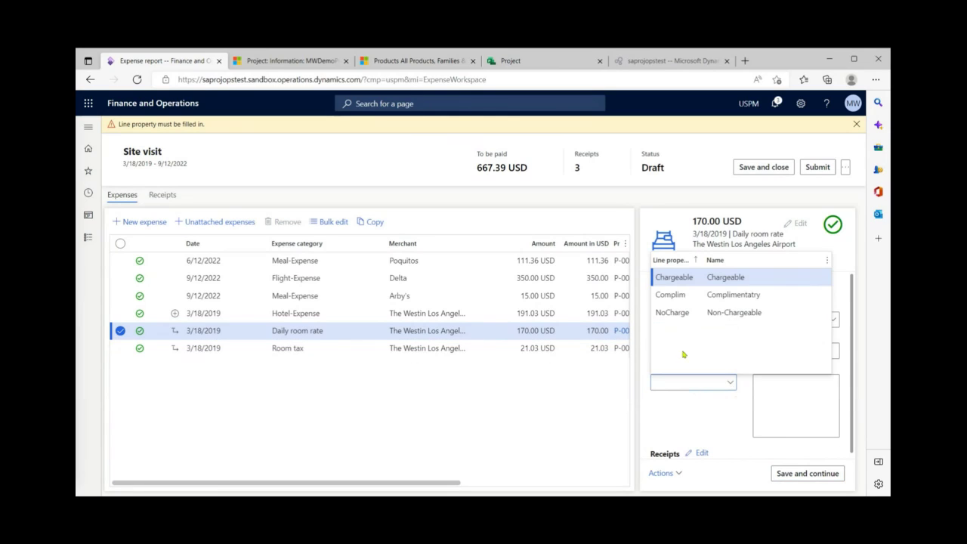
{"action": "left_click", "coordinate": [674, 277]}
{"action": "left_click", "coordinate": [797, 478]}
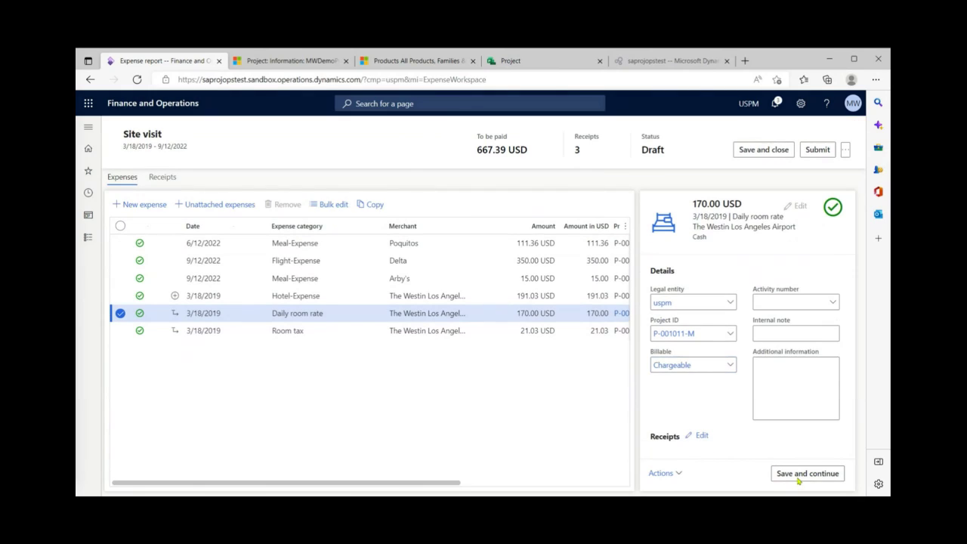
- Set the Room tax line's billable property to Chargeable and save the line
{"action": "left_click", "coordinate": [545, 330]}
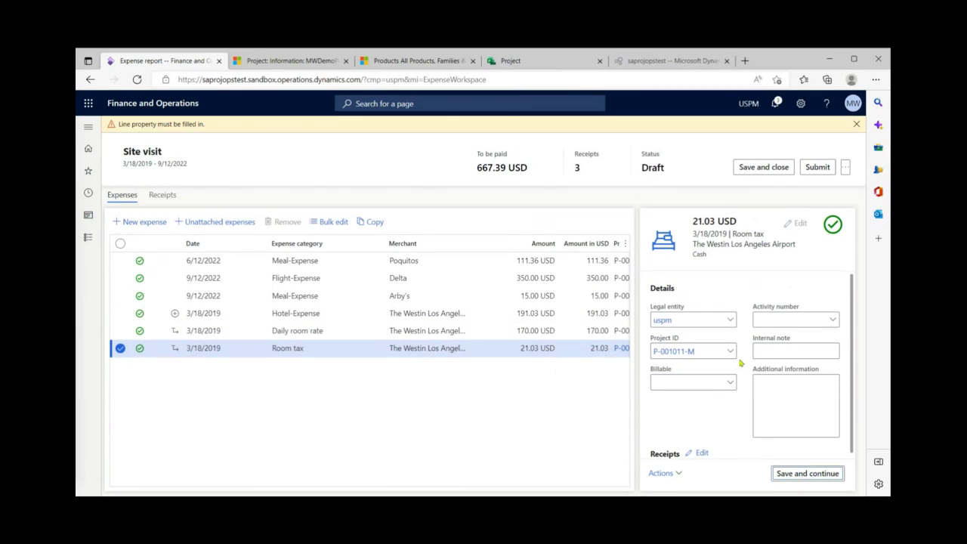
{"action": "left_click", "coordinate": [728, 383]}
{"action": "left_click", "coordinate": [729, 384]}
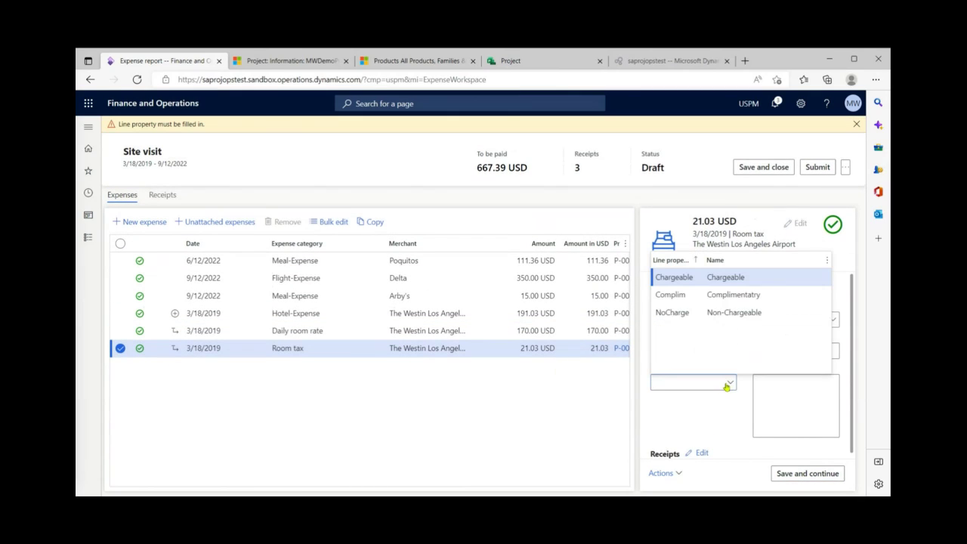
{"action": "left_click", "coordinate": [674, 278]}
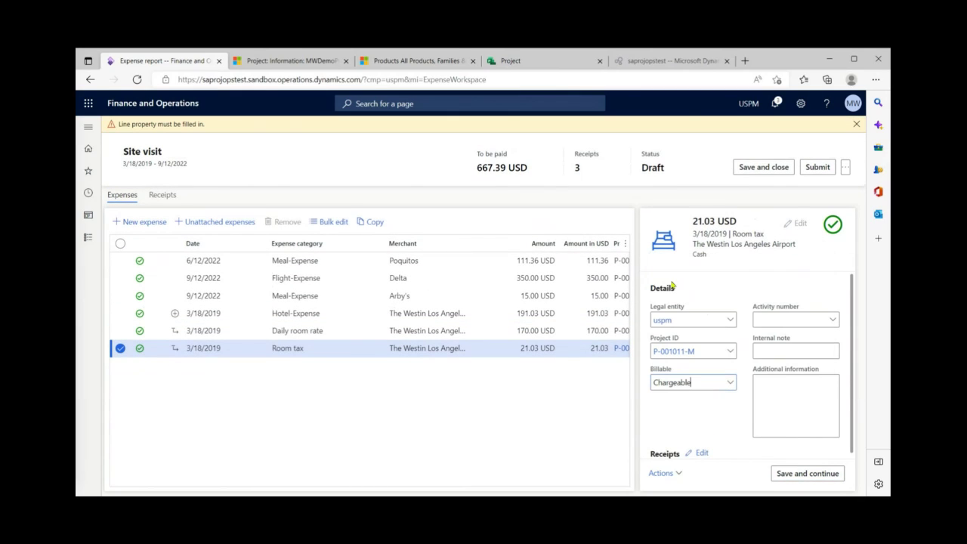
{"action": "left_click", "coordinate": [804, 477]}
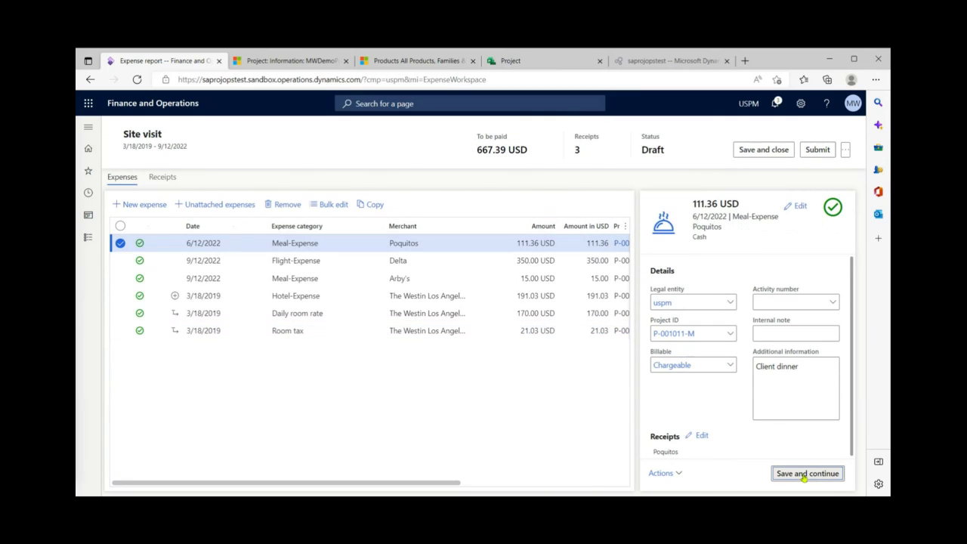
- Check the billable settings of the expense lines and submit the Site visit expense report with the comment "Please approve"
{"action": "left_click", "coordinate": [486, 296]}
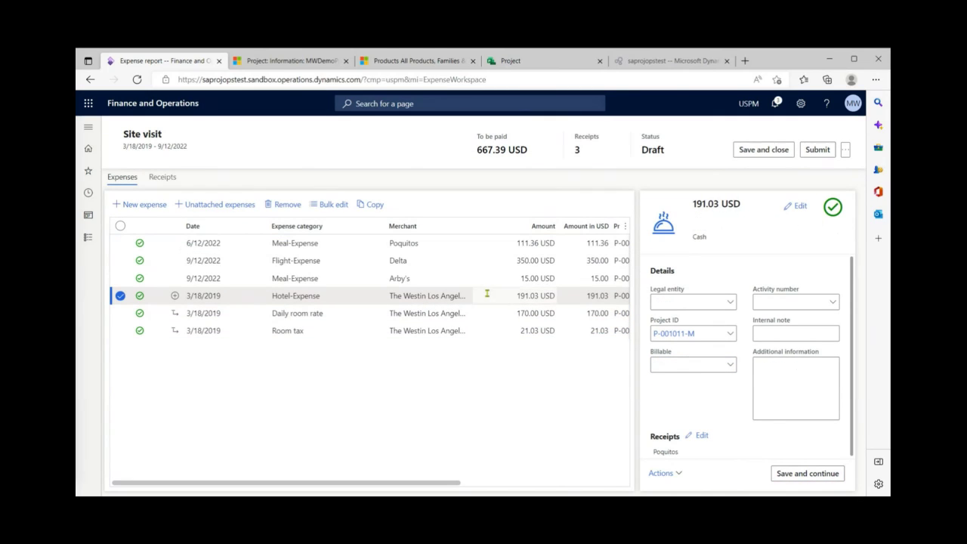
{"action": "left_click", "coordinate": [499, 313]}
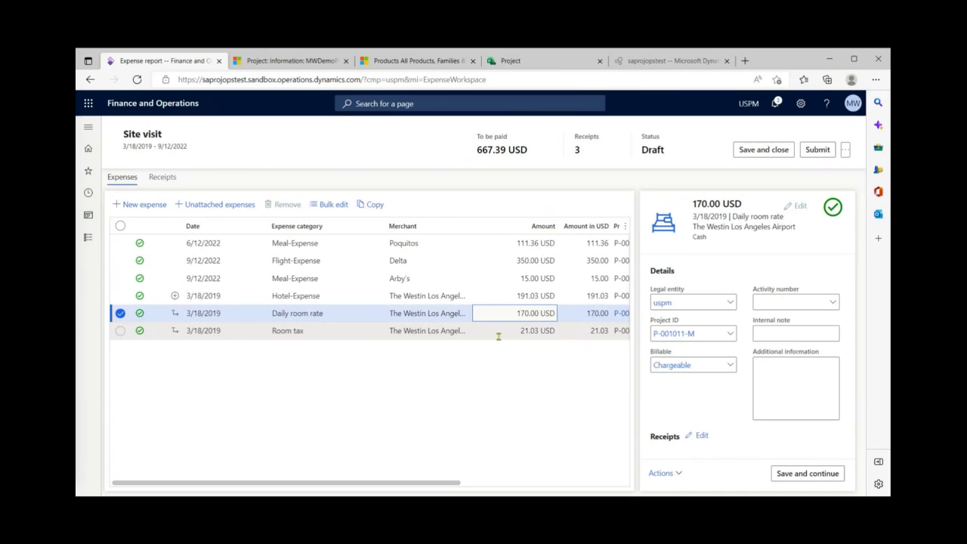
{"action": "left_click", "coordinate": [499, 332]}
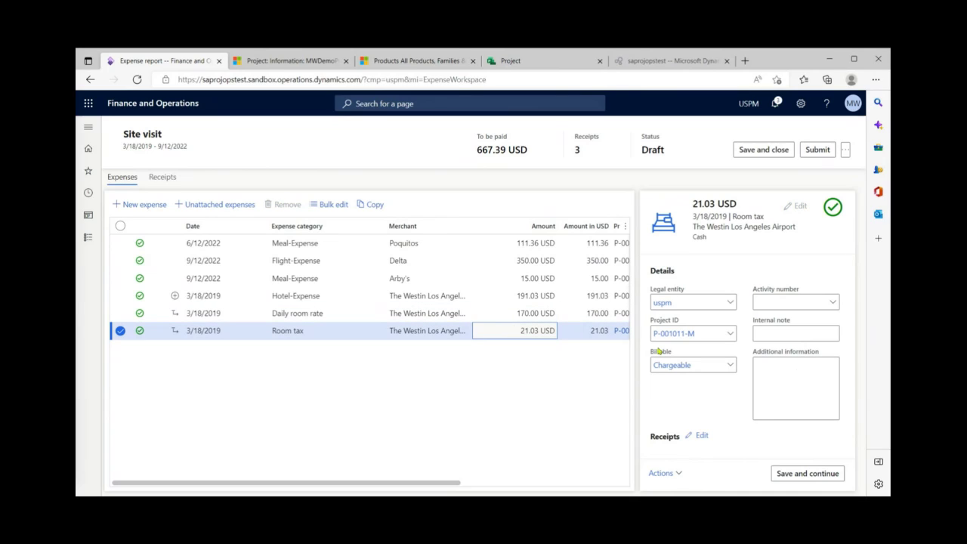
{"action": "left_click", "coordinate": [462, 278]}
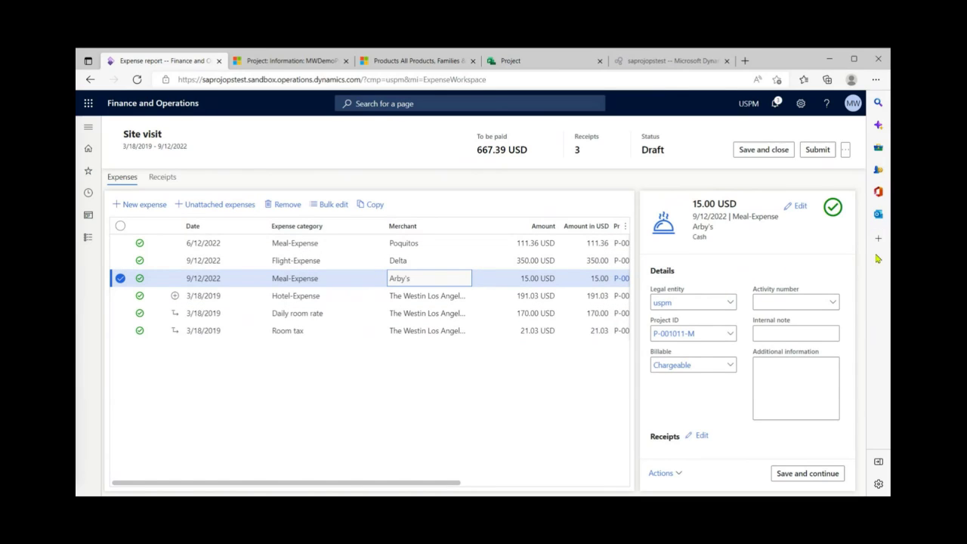
{"action": "left_click", "coordinate": [817, 150]}
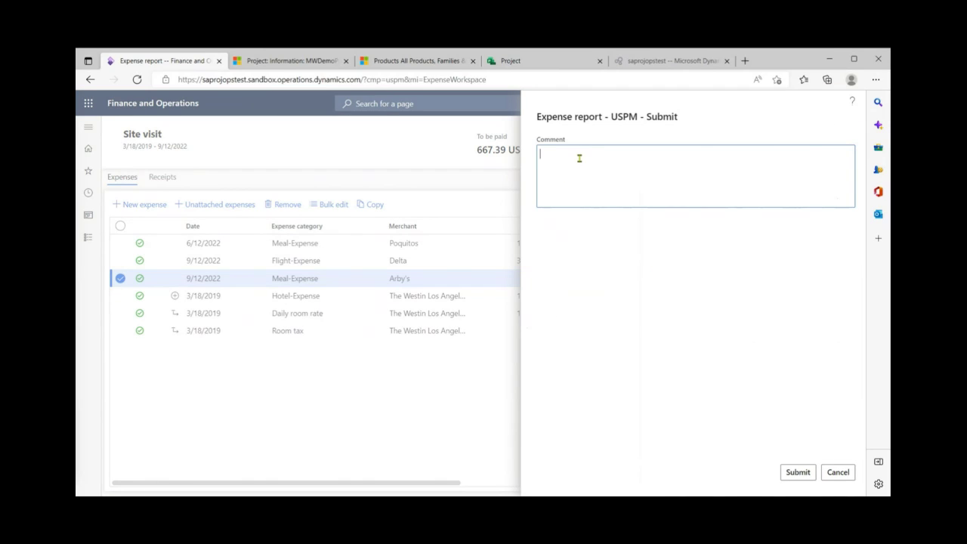
{"action": "type", "text": "Please approve"}
{"action": "left_click", "coordinate": [794, 474]}
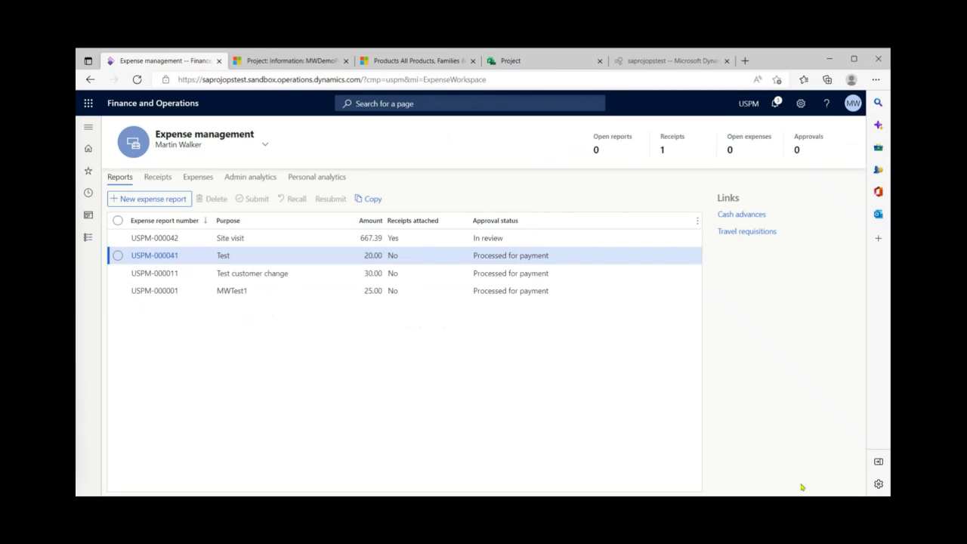
- Select the Site visit report in the expense workspace and go to the list of all expense reports
{"action": "left_click", "coordinate": [521, 243]}
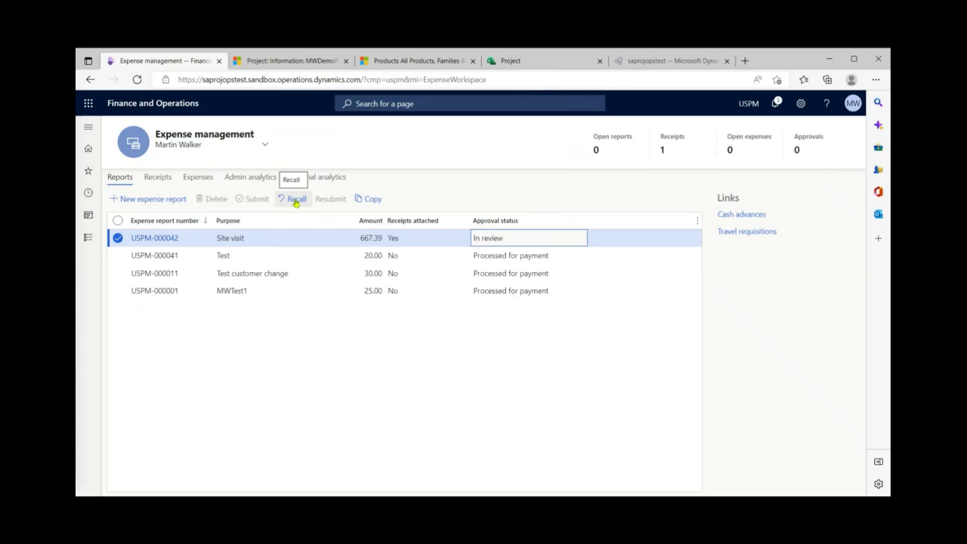
{"action": "left_click", "coordinate": [88, 130]}
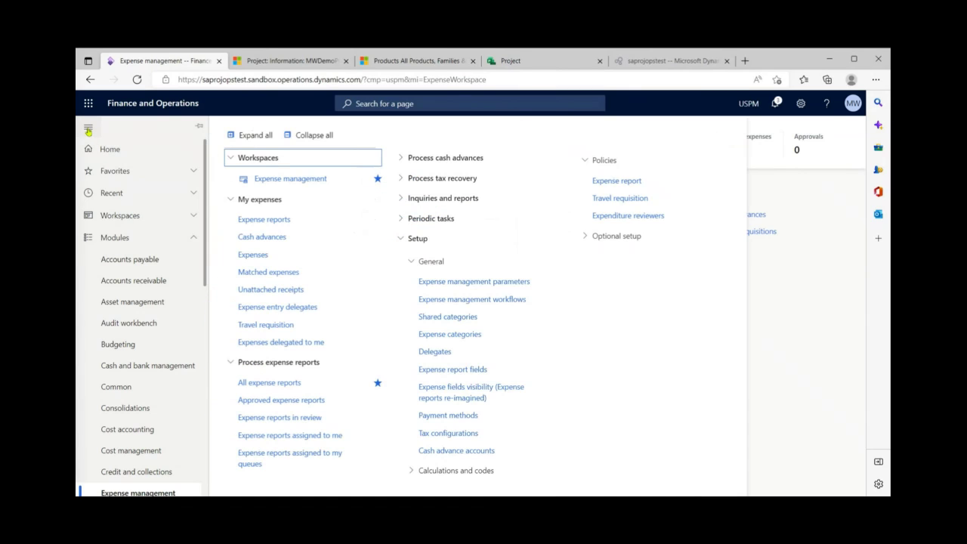
{"action": "left_click", "coordinate": [278, 385]}
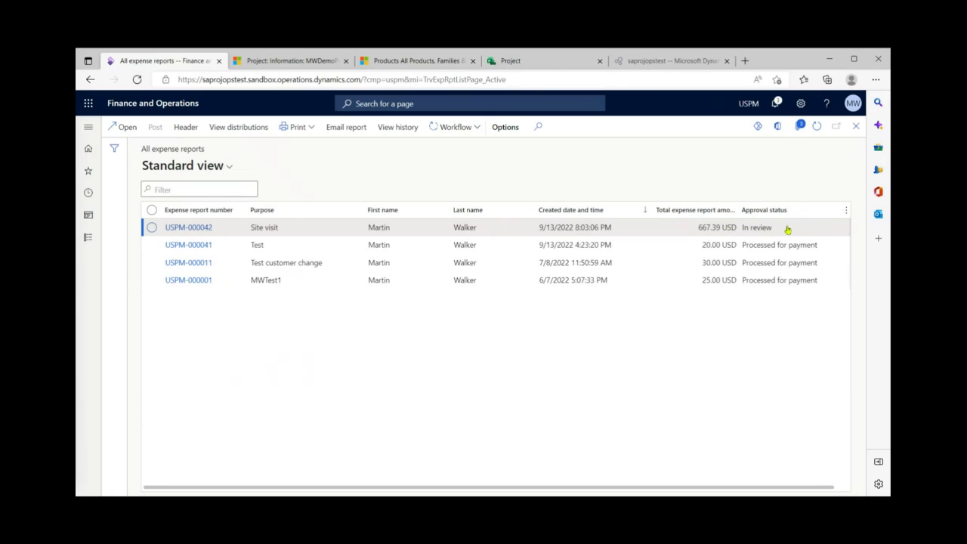
- Open the Site visit report's workflow history and examine its tracking details and work items
{"action": "left_click", "coordinate": [456, 127]}
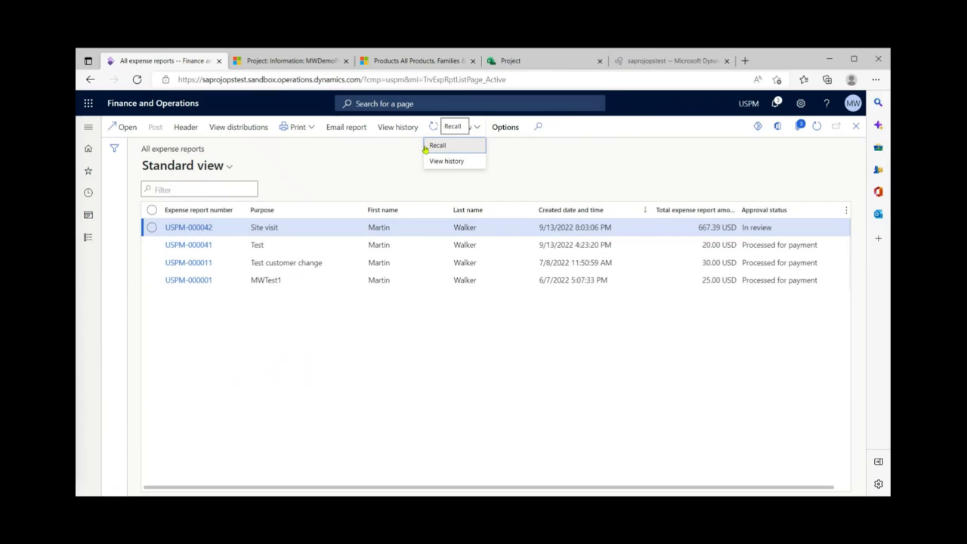
{"action": "left_click", "coordinate": [446, 162]}
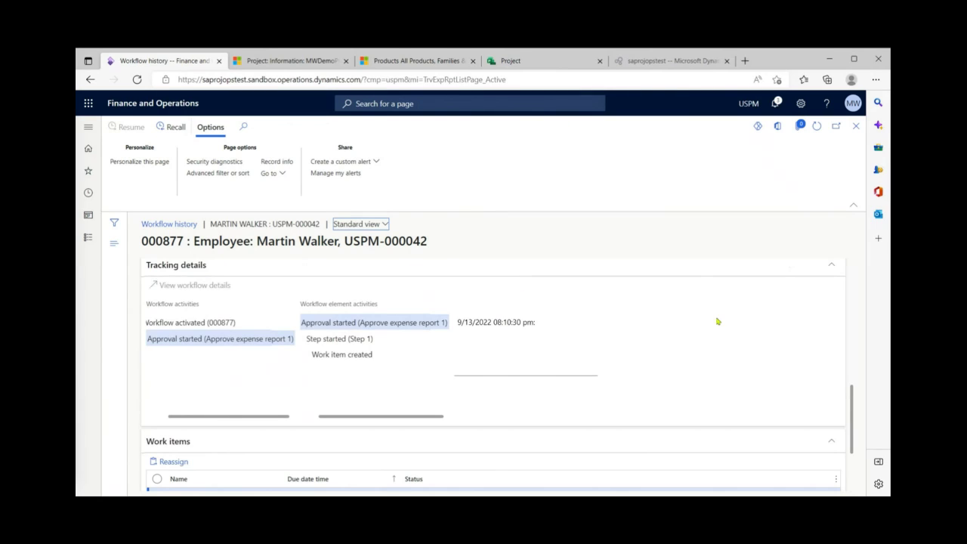
{"action": "scroll", "coordinate": [717, 322], "scroll_direction": "down", "scroll_amount": 3}
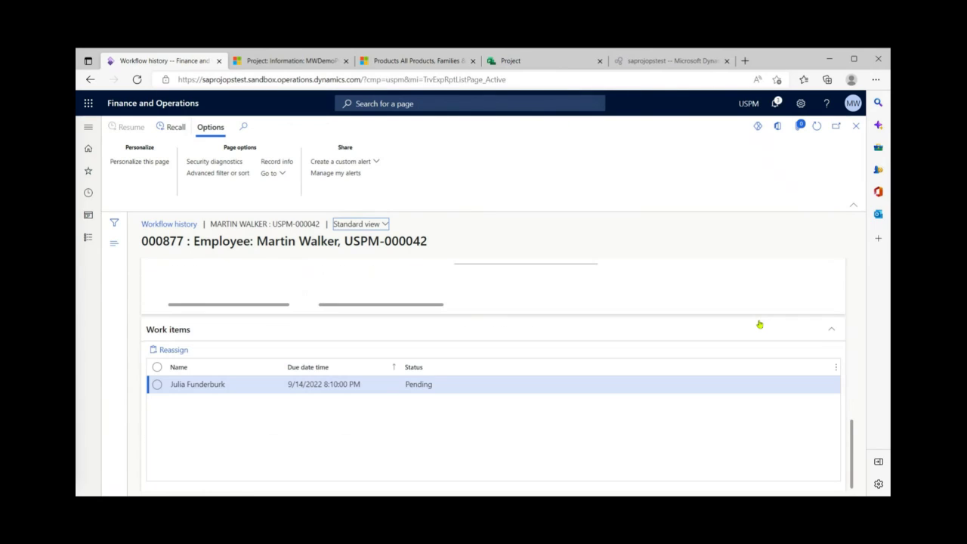
{"action": "left_click", "coordinate": [195, 384]}
{"action": "scroll", "coordinate": [175, 363], "scroll_direction": "up", "scroll_amount": 4}
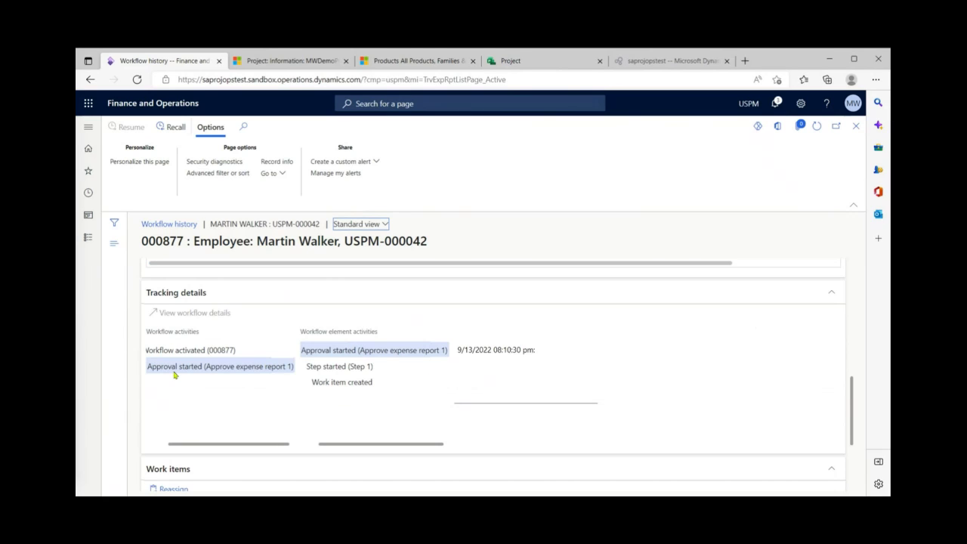
{"action": "scroll", "coordinate": [210, 387], "scroll_direction": "down", "scroll_amount": 3}
{"action": "scroll", "coordinate": [210, 387], "scroll_direction": "down", "scroll_amount": 1}
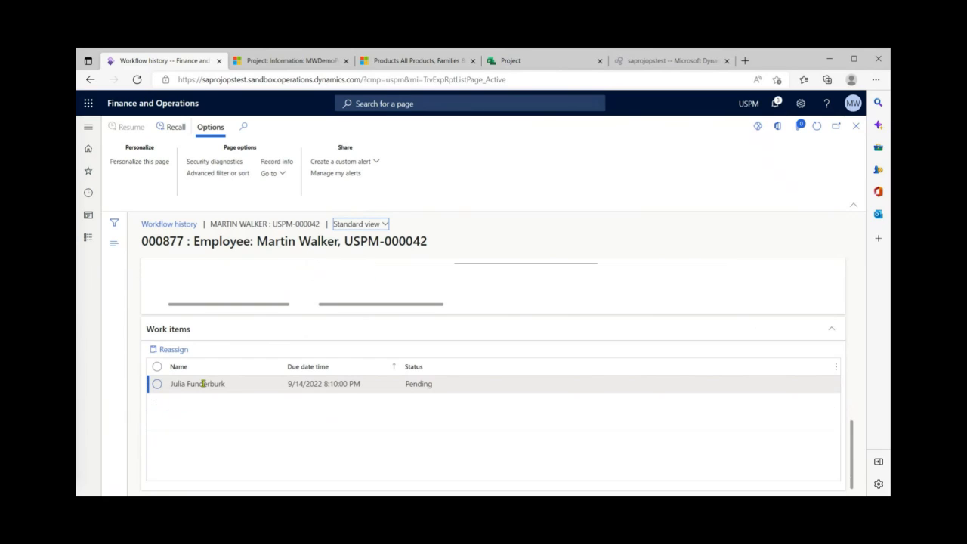
- Reassign the pending approval work item to the report submitter's own user account and refresh the workflow history
{"action": "left_click", "coordinate": [176, 350]}
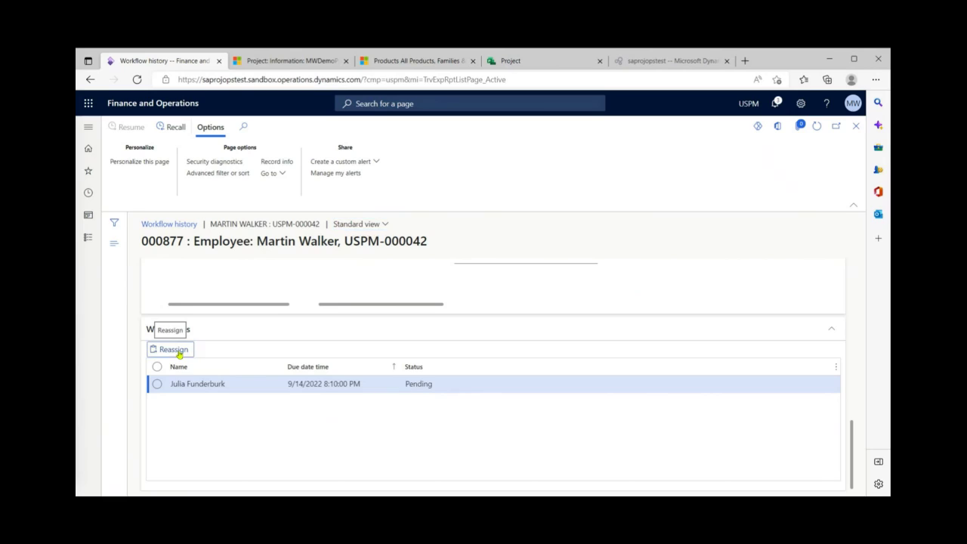
{"action": "left_click", "coordinate": [617, 154]}
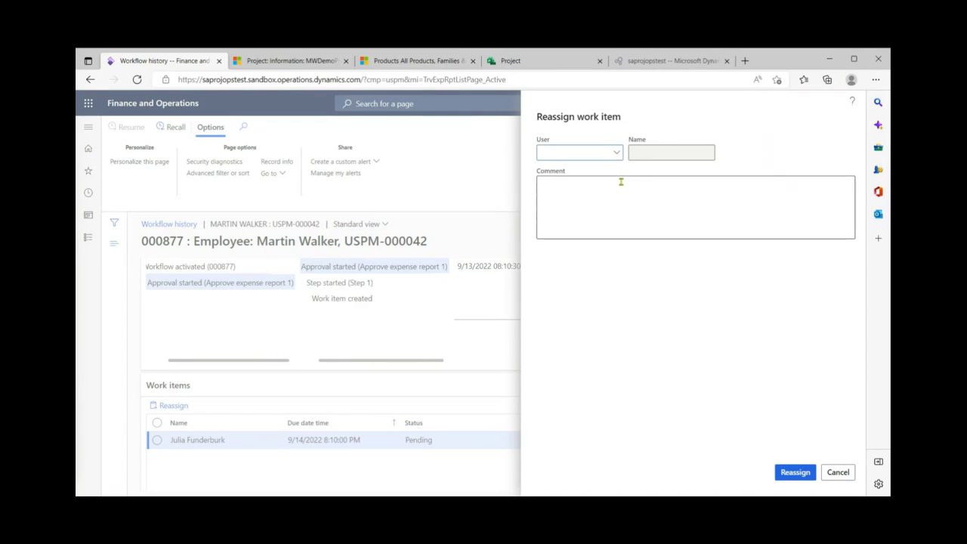
{"action": "scroll", "coordinate": [619, 195], "scroll_direction": "down", "scroll_amount": 1}
{"action": "left_click_drag", "start_coordinate": [619, 195], "coordinate": [616, 219]}
{"action": "scroll", "coordinate": [616, 220], "scroll_direction": "down", "scroll_amount": 5}
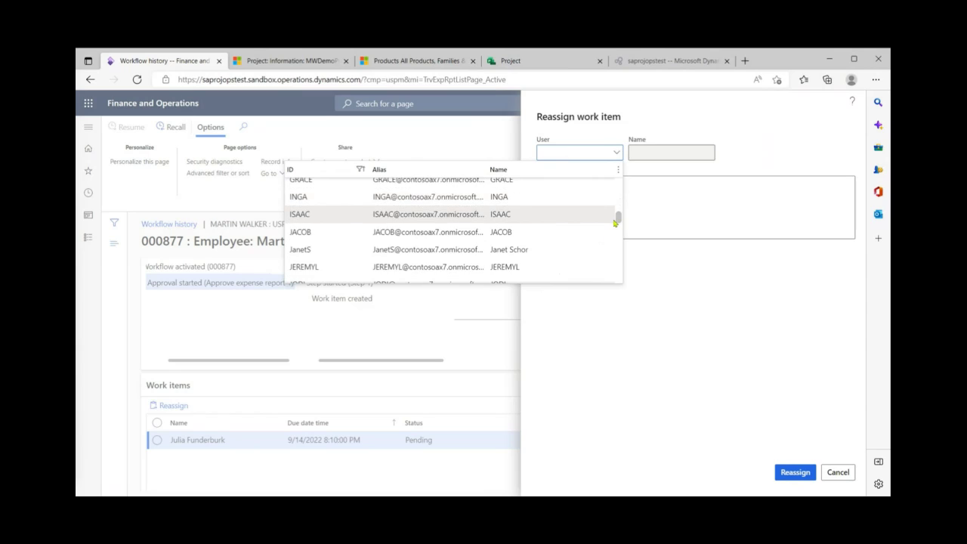
{"action": "scroll", "coordinate": [407, 240], "scroll_direction": "down", "scroll_amount": 2}
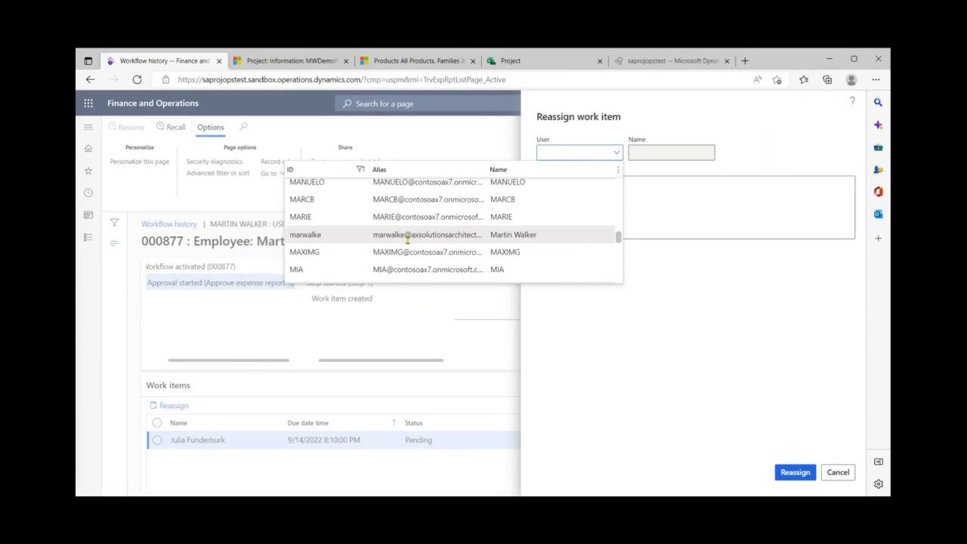
{"action": "left_click", "coordinate": [329, 236]}
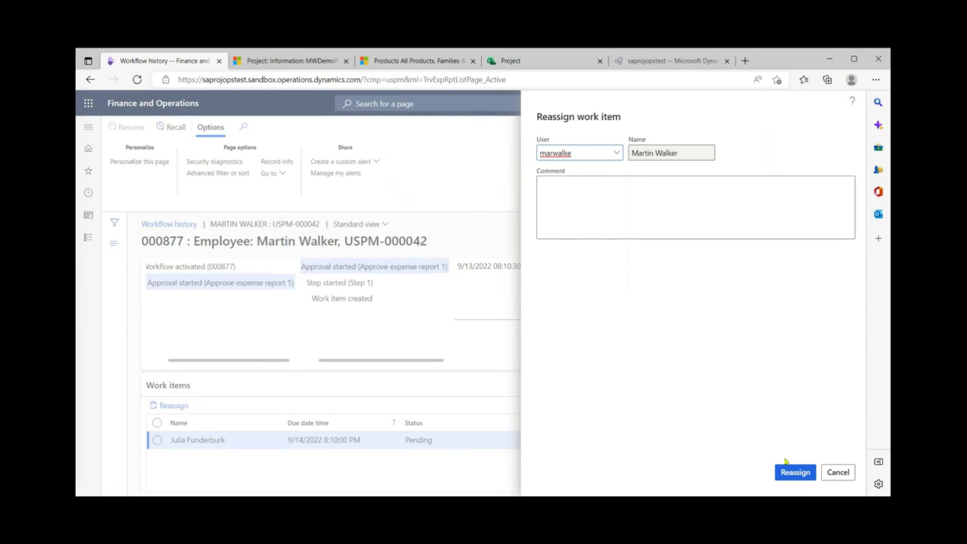
{"action": "left_click", "coordinate": [800, 474]}
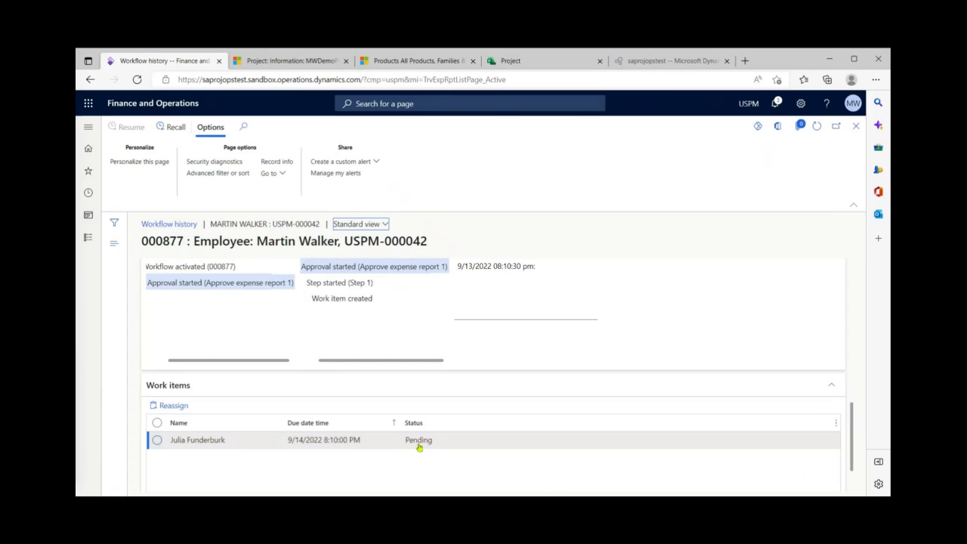
{"action": "left_click", "coordinate": [816, 127]}
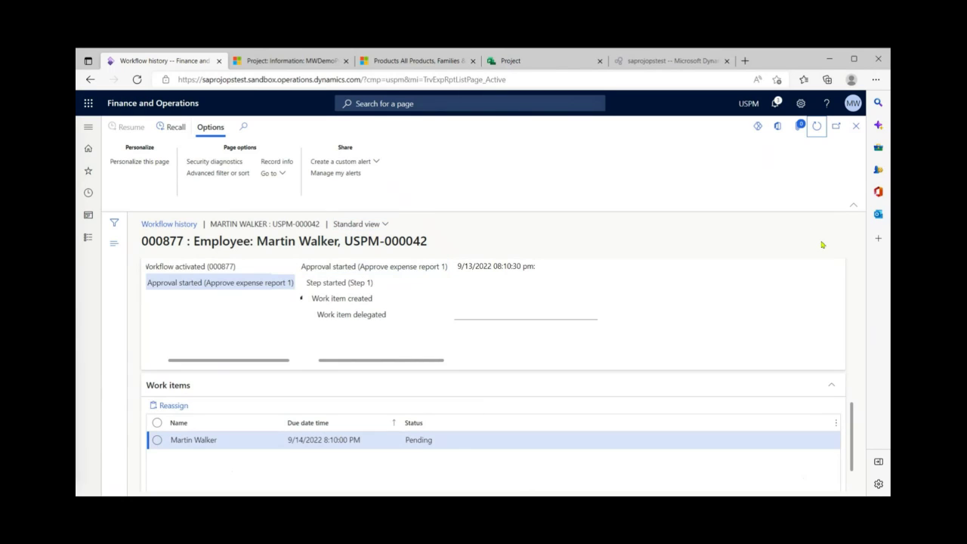
- Return to the list of all expense reports and approve the Site visit report through its workflow
{"action": "left_click", "coordinate": [856, 127]}
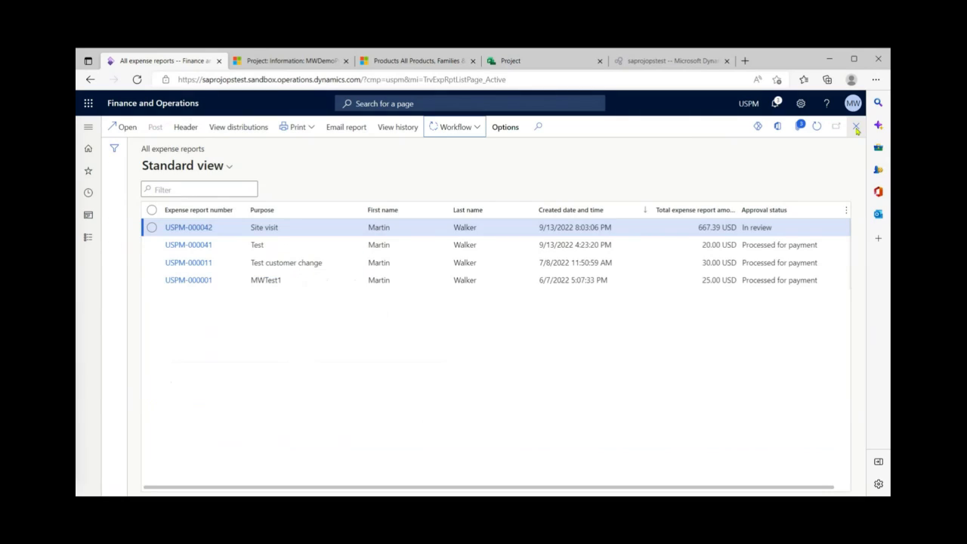
{"action": "left_click", "coordinate": [817, 133]}
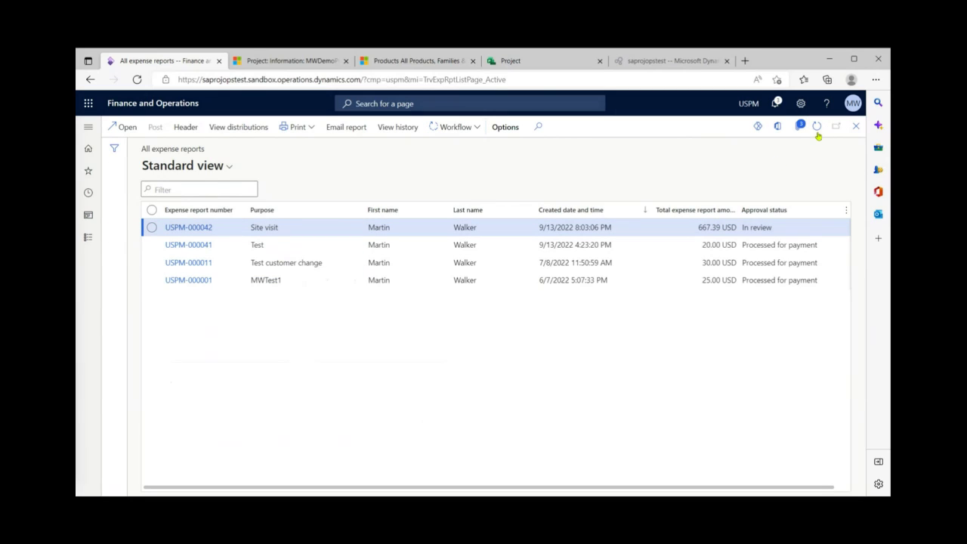
{"action": "left_click", "coordinate": [469, 129]}
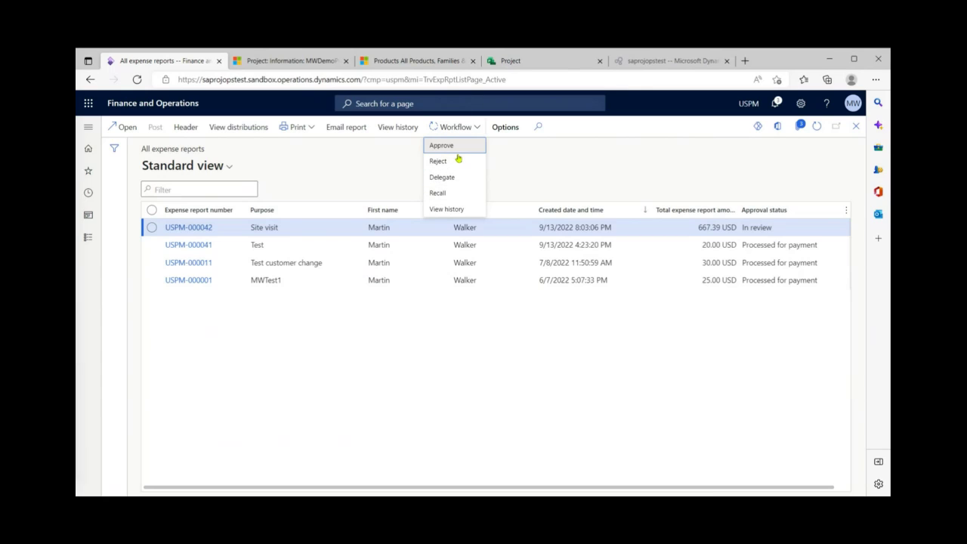
{"action": "left_click", "coordinate": [466, 155]}
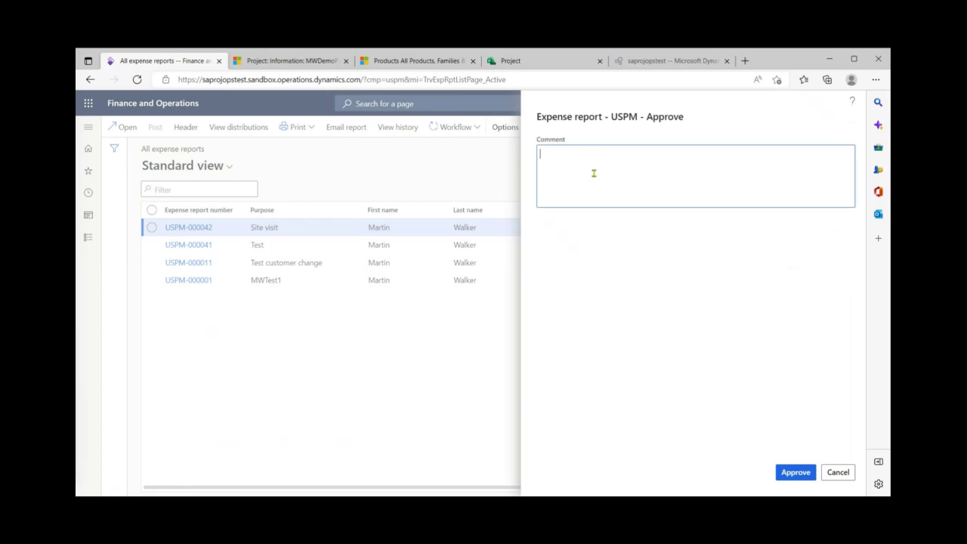
{"action": "left_click", "coordinate": [795, 472]}
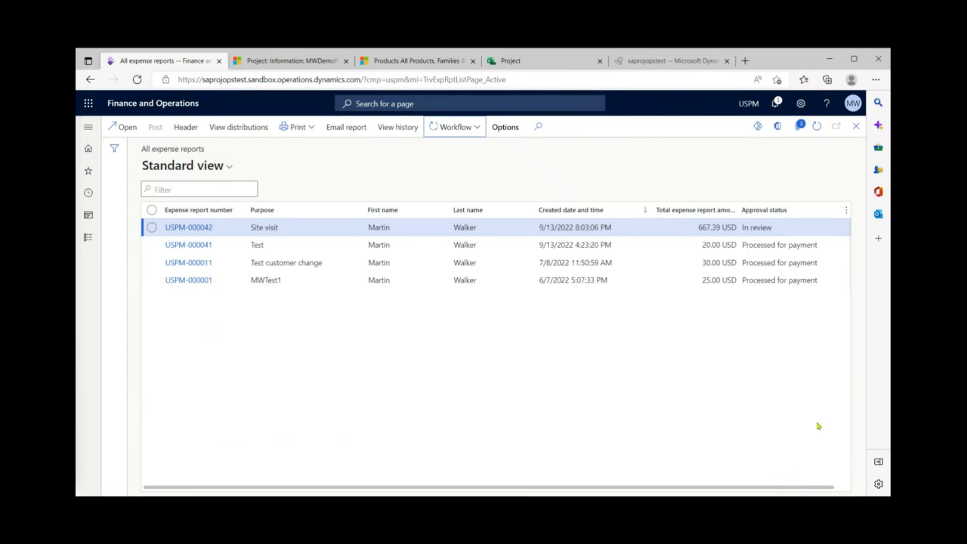
- Refresh the expense reports list to check the Site visit report's approval status
{"action": "left_click", "coordinate": [816, 130]}
{"action": "left_click", "coordinate": [816, 130]}
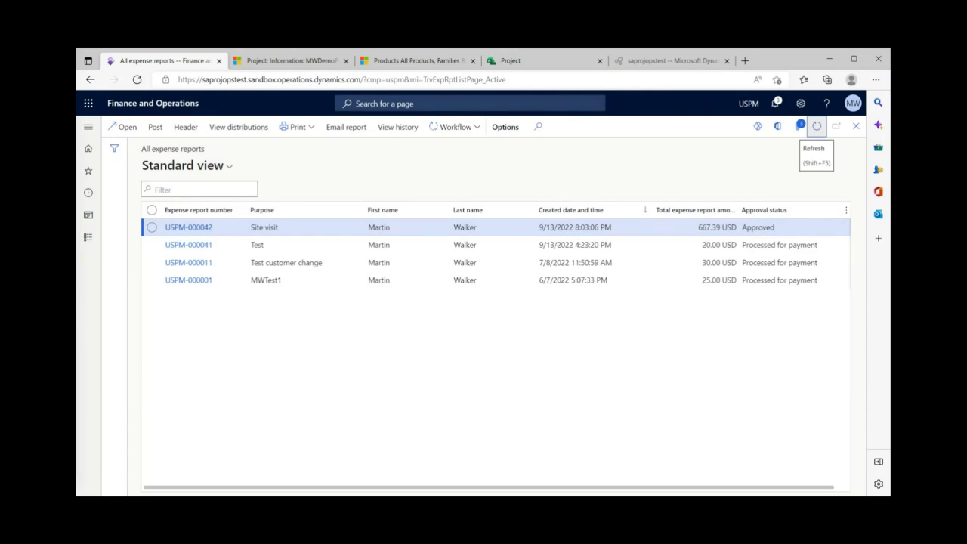
{"action": "left_click", "coordinate": [816, 127]}
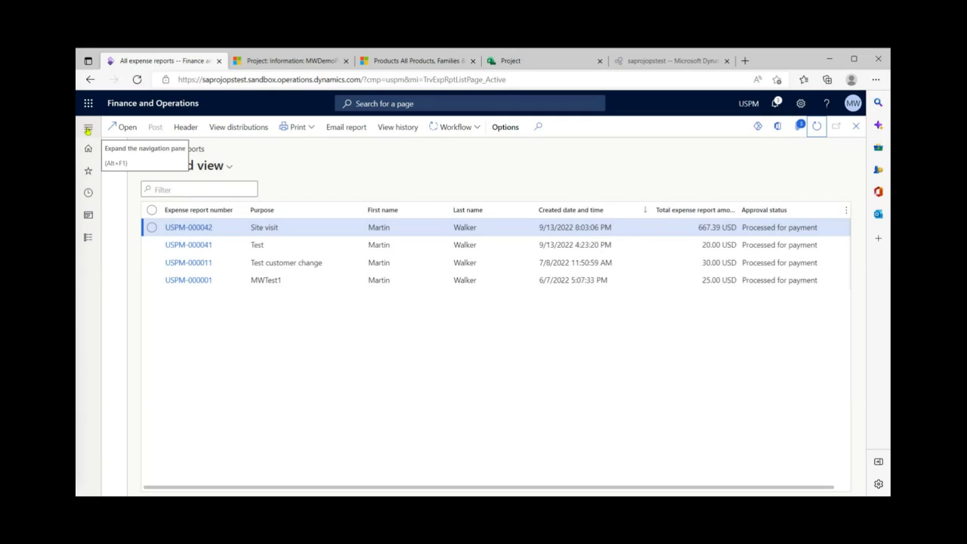
- Open the vendor transactions of the report submitter's vendor account in Accounts payable and dismiss the personalization tip
{"action": "left_click", "coordinate": [87, 129]}
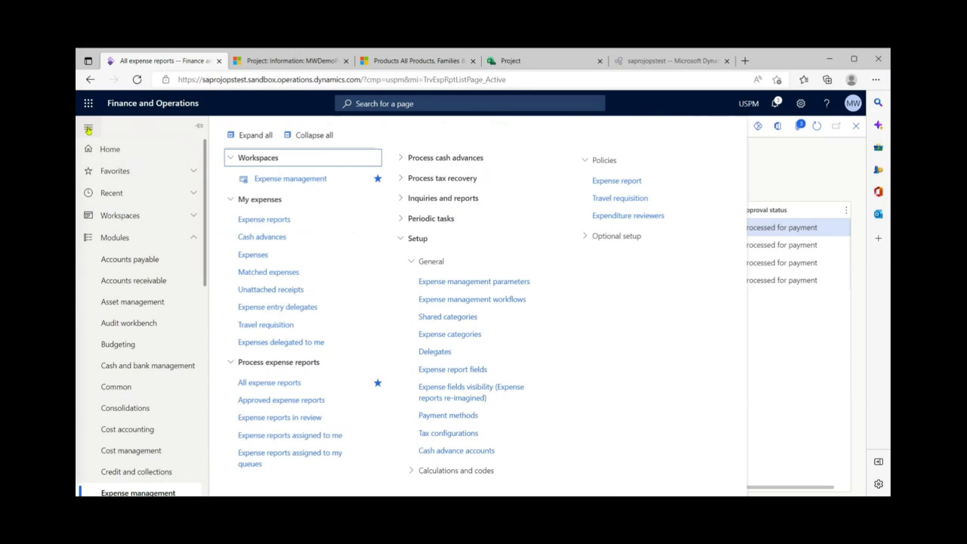
{"action": "left_click", "coordinate": [139, 262]}
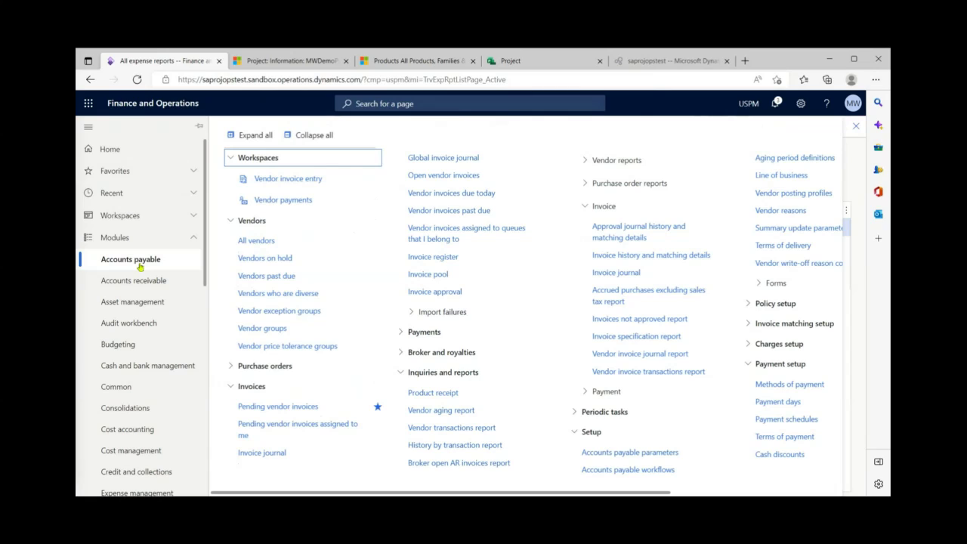
{"action": "left_click", "coordinate": [256, 242]}
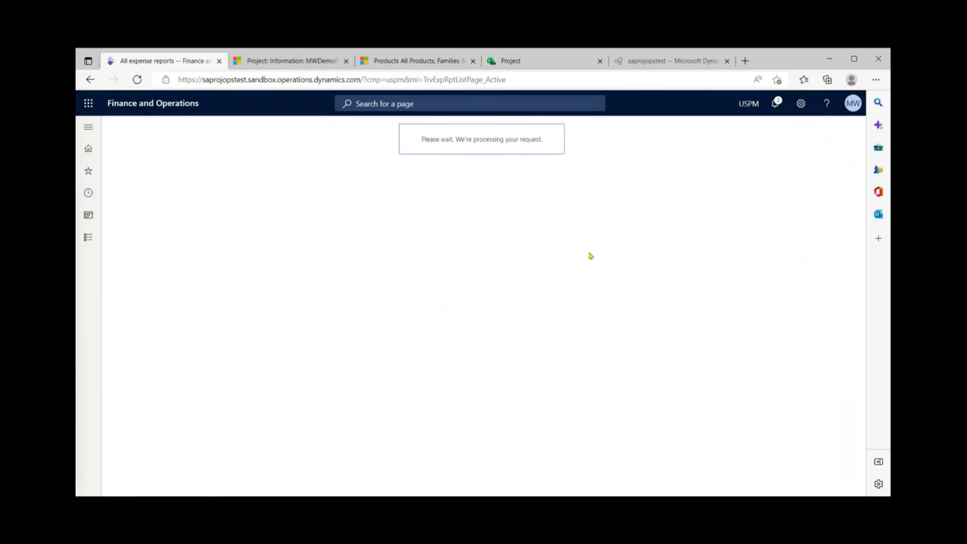
{"action": "left_click", "coordinate": [354, 320]}
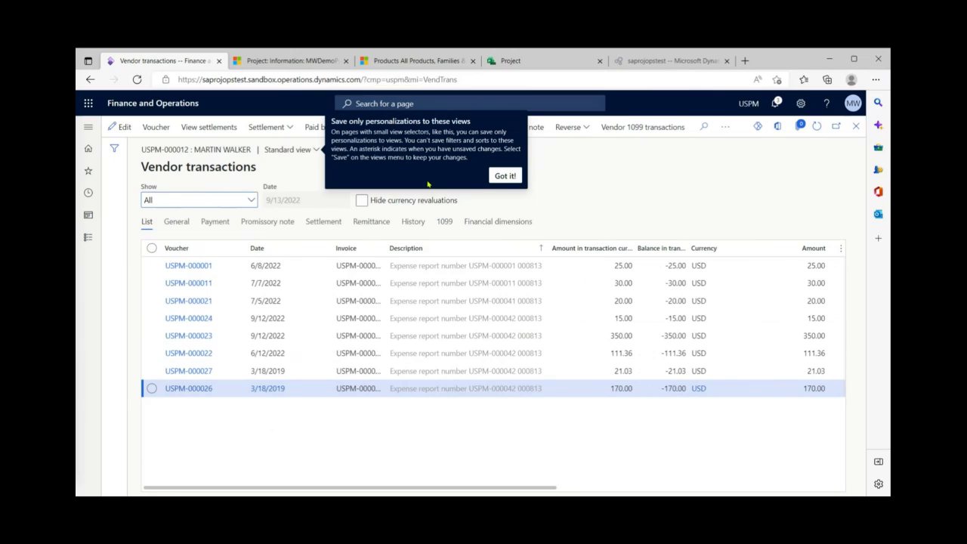
{"action": "left_click", "coordinate": [505, 176]}
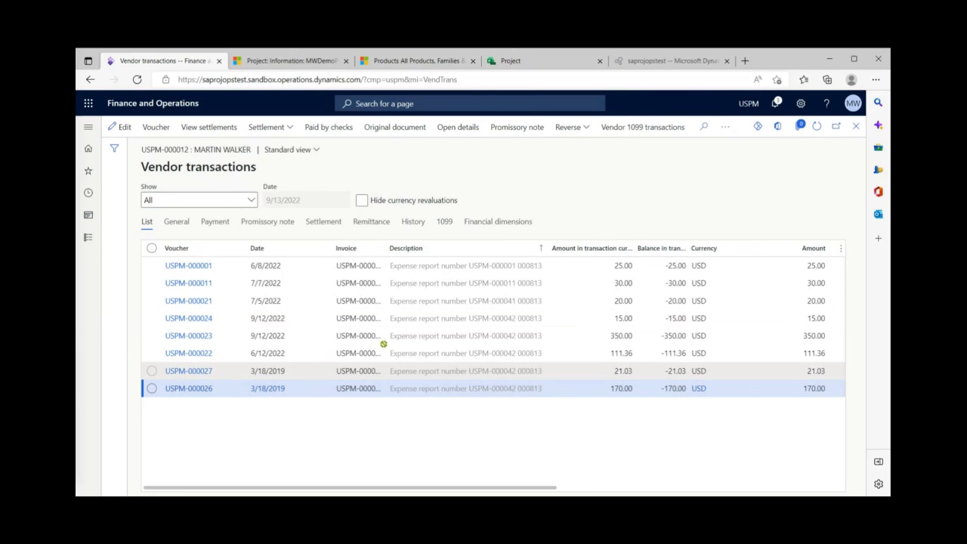
- Switch to MWDemoProject1 in Project Operations and refresh its actuals to examine the expense transactions
{"action": "left_click", "coordinate": [289, 61]}
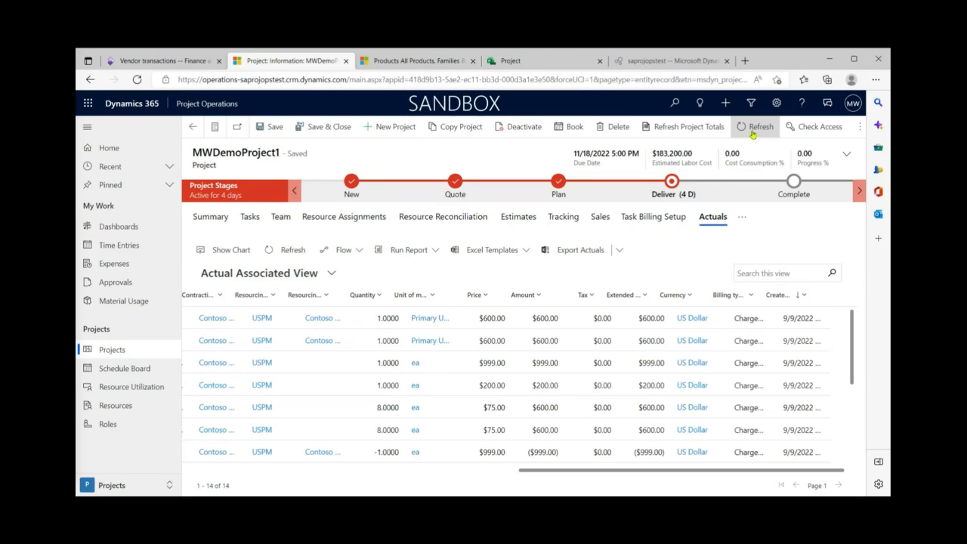
{"action": "left_click", "coordinate": [293, 251]}
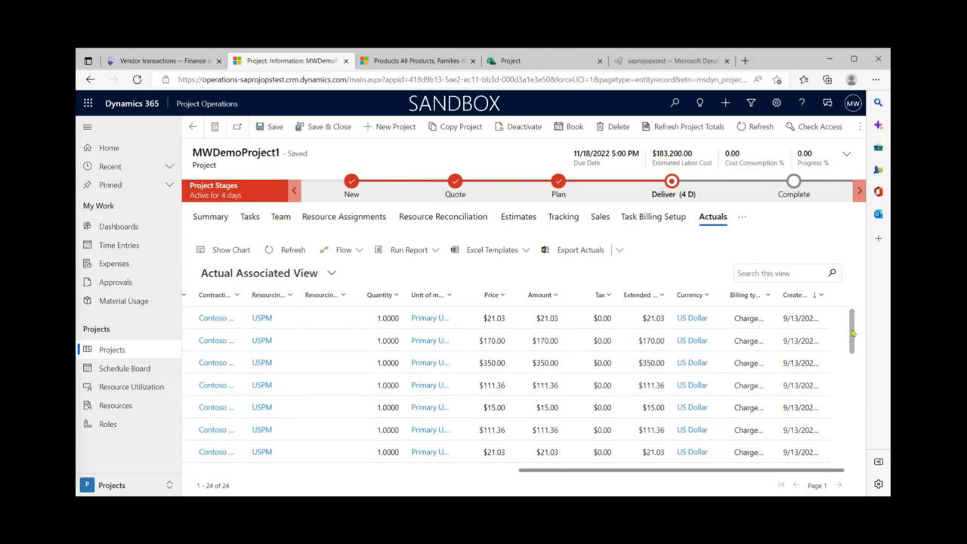
{"action": "left_click_drag", "start_coordinate": [851, 334], "coordinate": [857, 322]}
{"action": "mouse_move", "coordinate": [753, 471]}
{"action": "left_mouse_down"}
{"action": "mouse_move", "coordinate": [418, 470]}
{"action": "mouse_move", "coordinate": [753, 470]}
{"action": "left_mouse_up"}
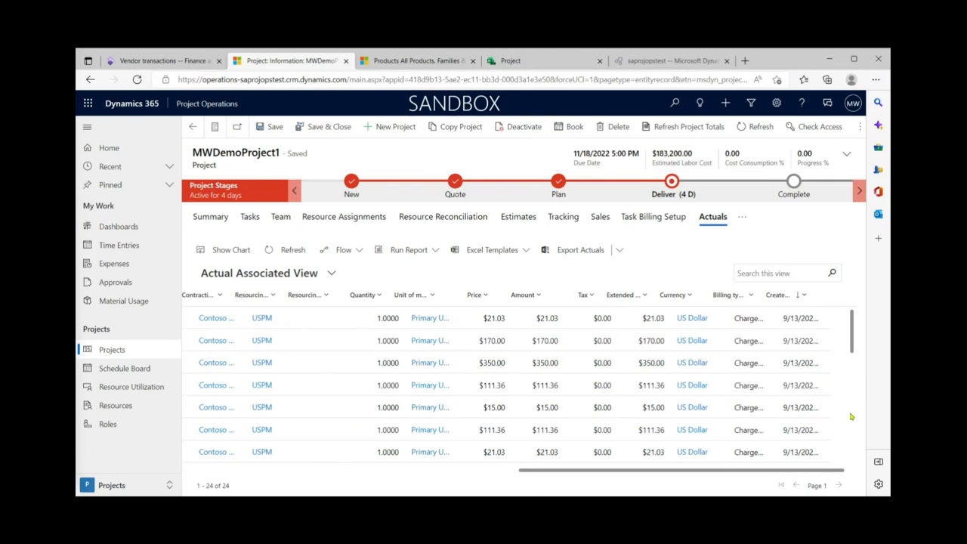